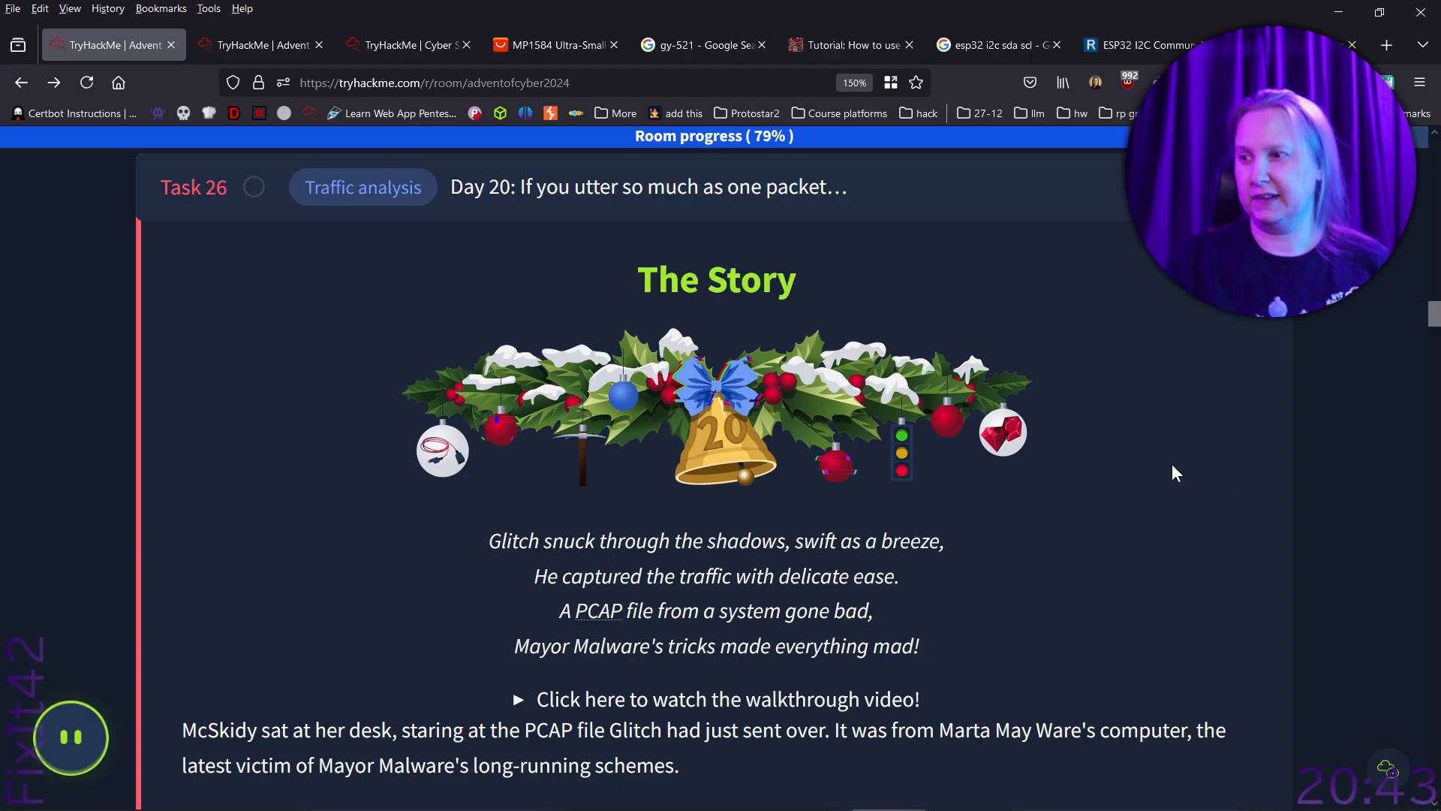
- Read the Day 20 story, learning objectives and connection card in Task 26, and start the task's virtual machine
scroll(1131, 487, "down", 5)
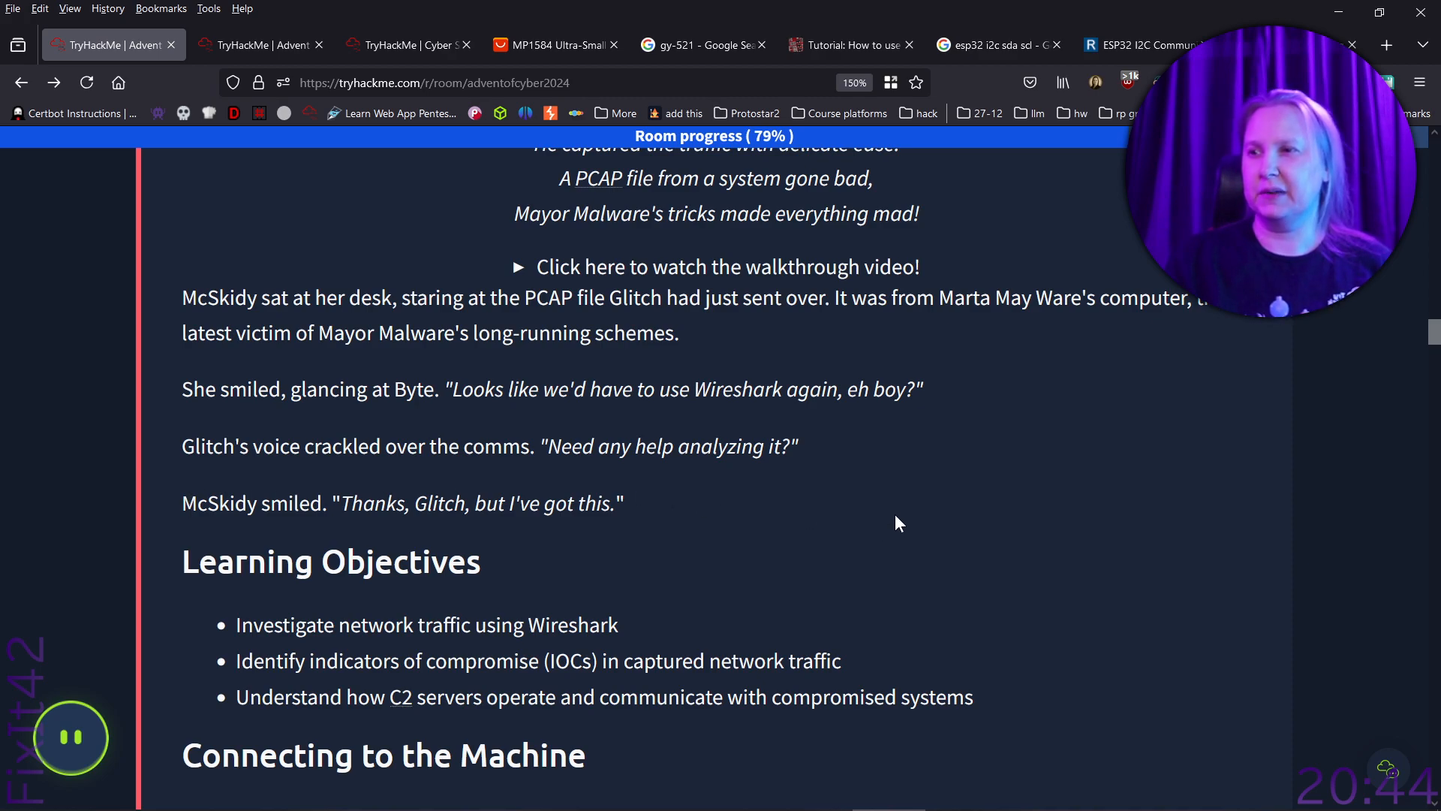
scroll(902, 507, "down", 5)
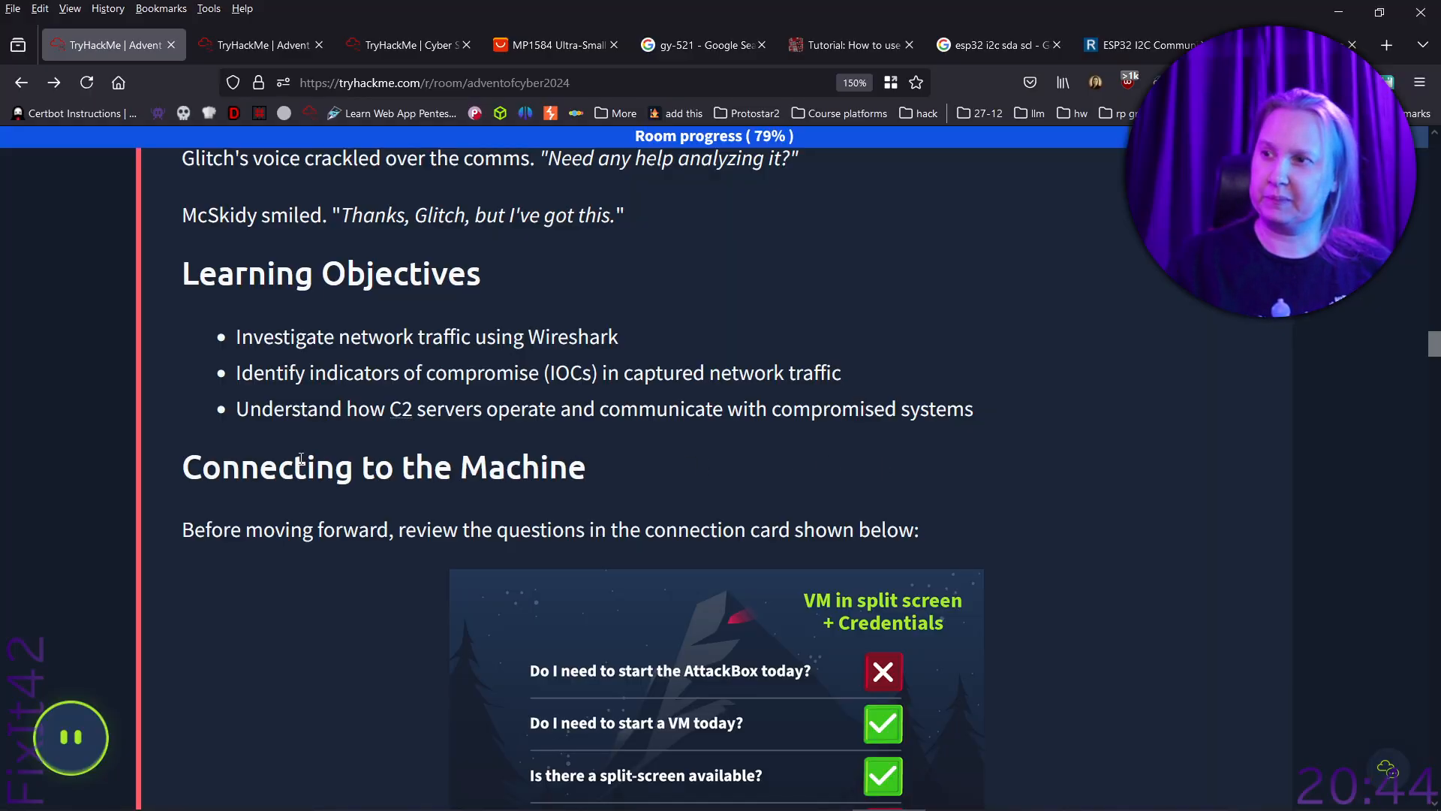
scroll(197, 434, "down", 4)
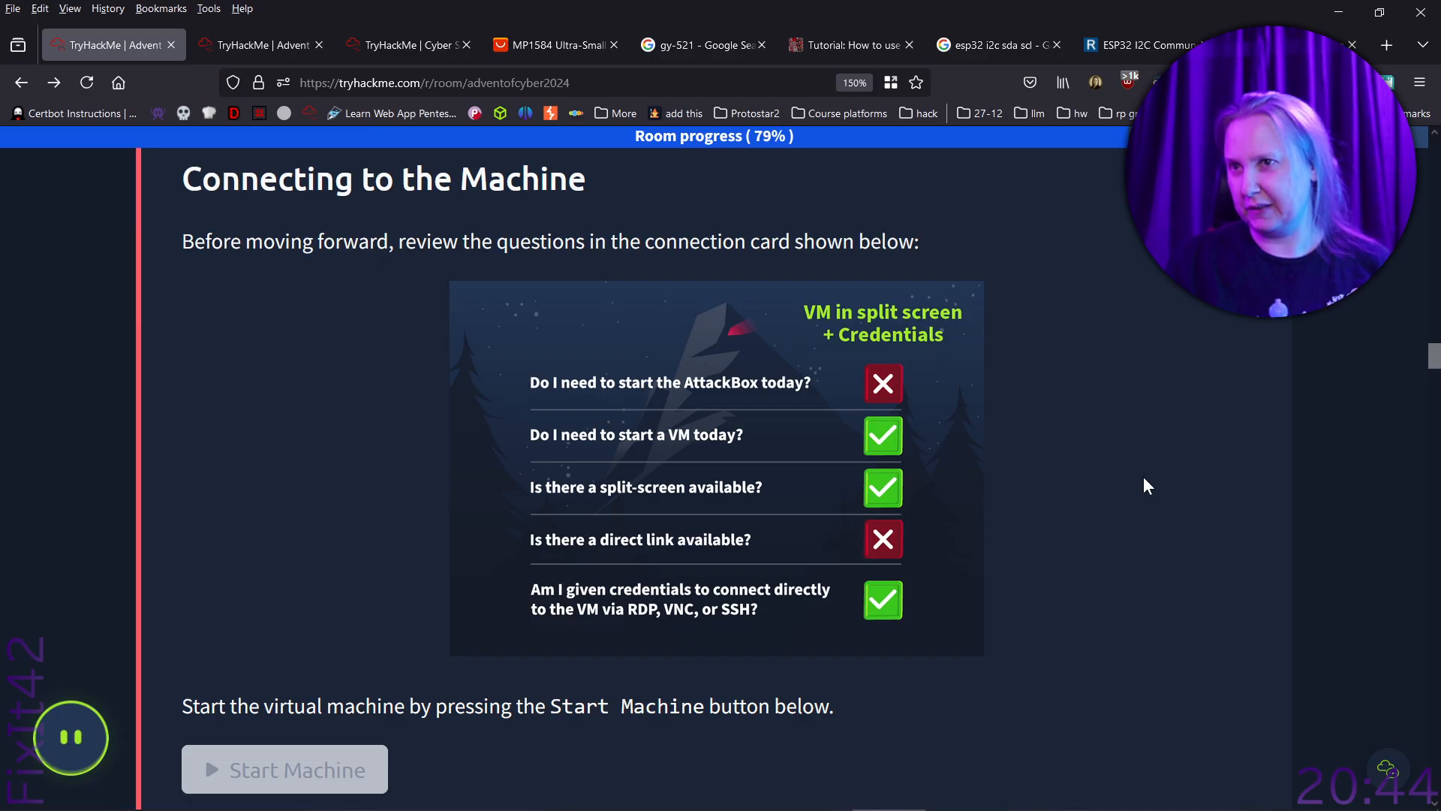
scroll(1142, 480, "down", 5)
left_click(325, 360)
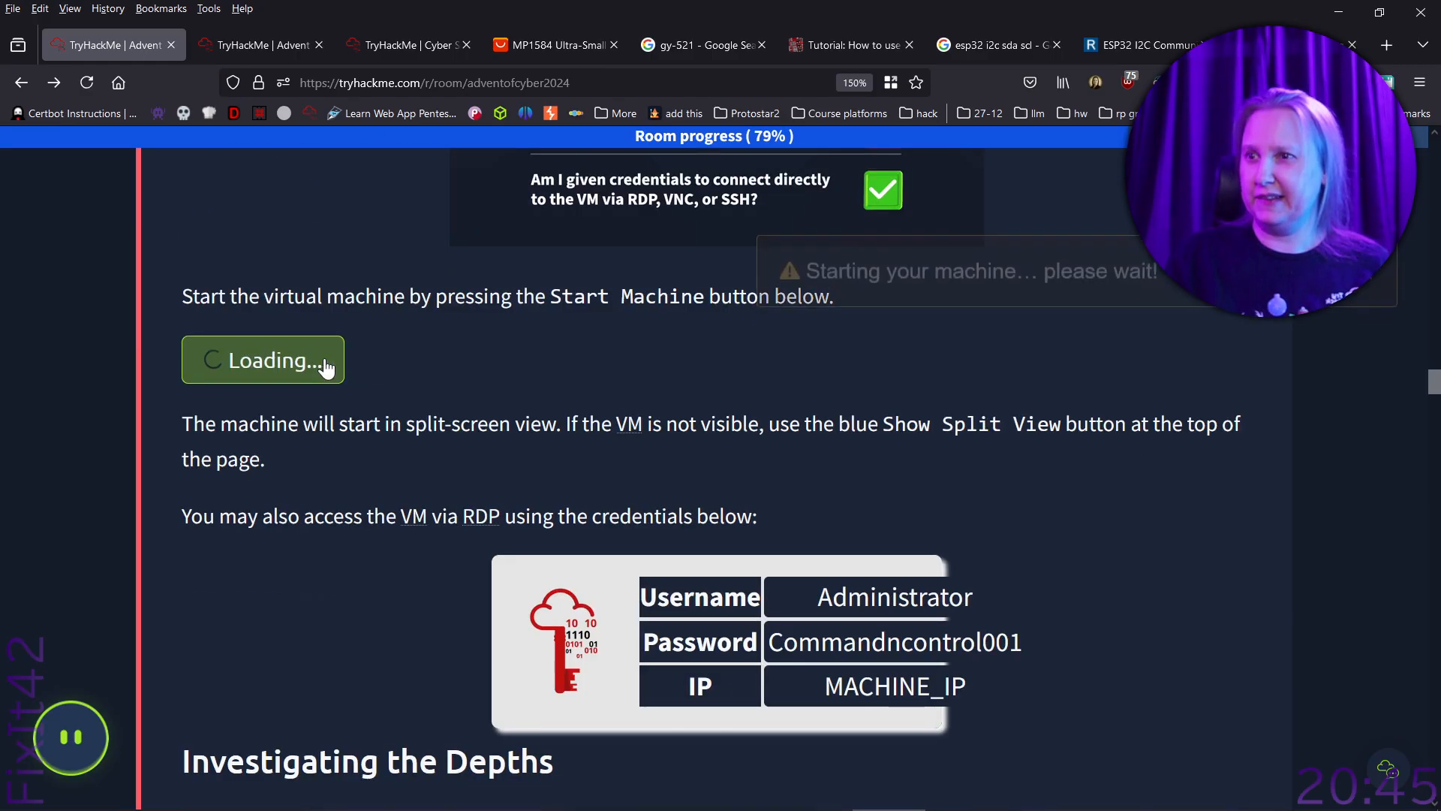
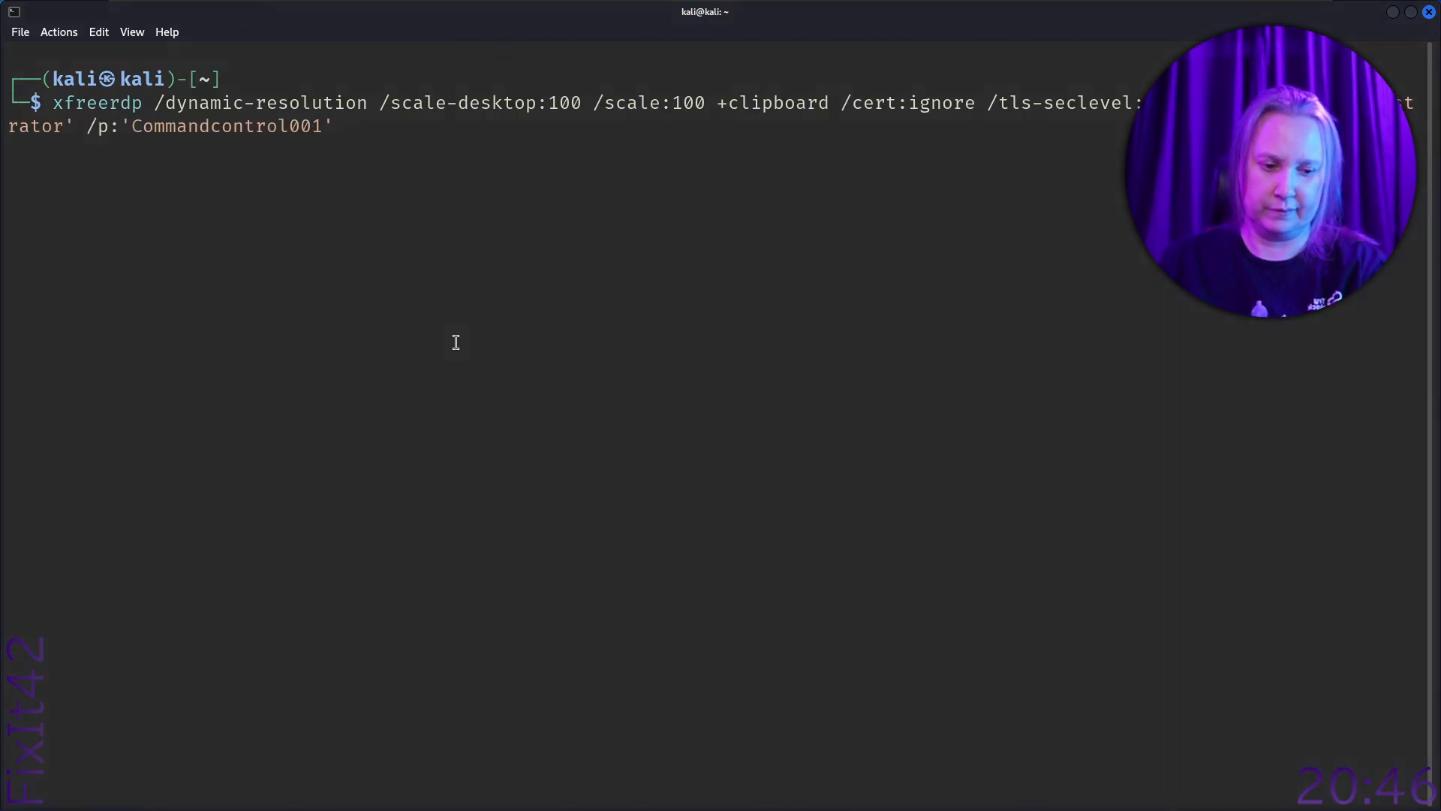
- Check the virtual machine's RDP credentials and IP address on the TryHackMe page in Firefox and return to the Kali terminal
key("alt+Tab")
scroll(940, 315, "up", 5)
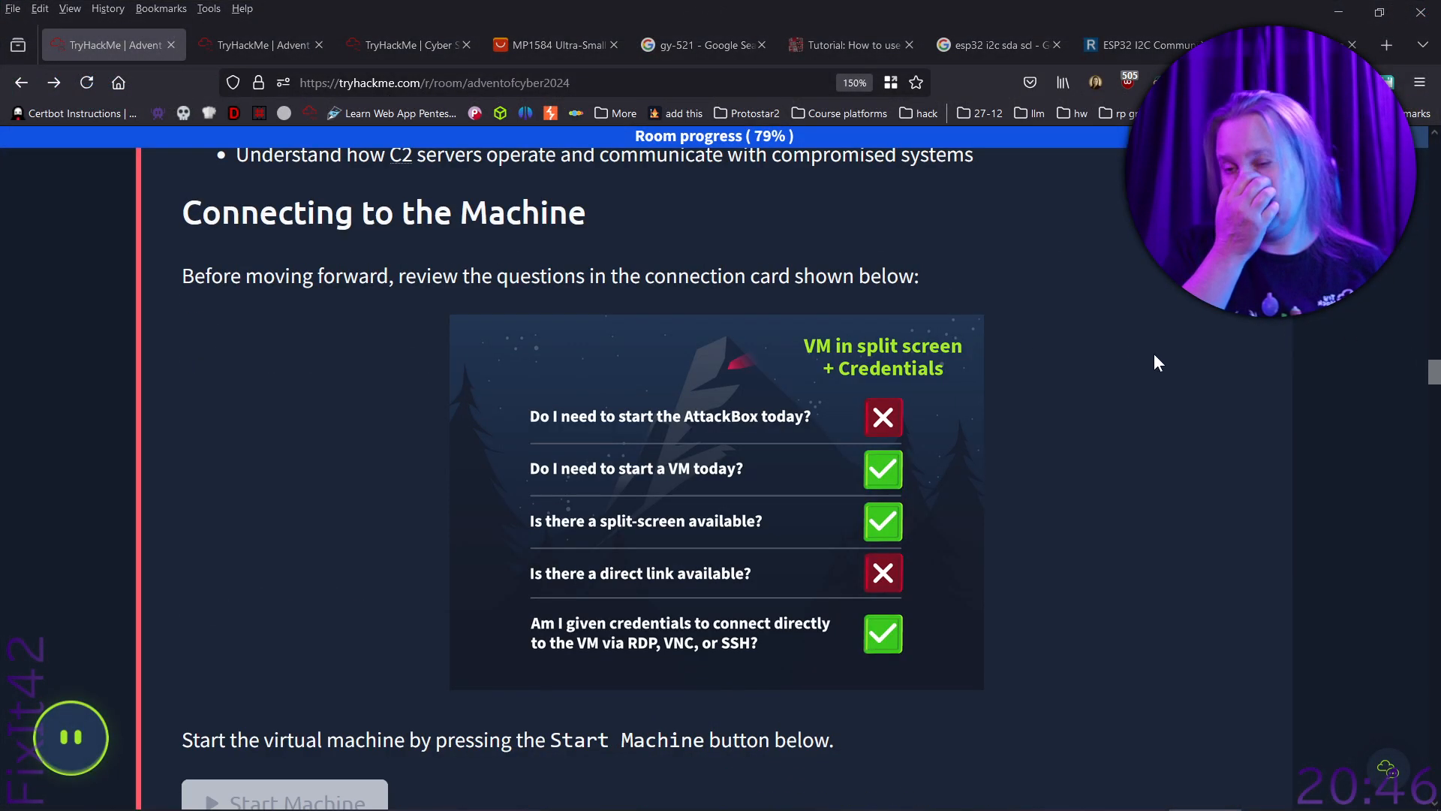
scroll(1159, 353, "down", 6)
scroll(1161, 361, "up", 2)
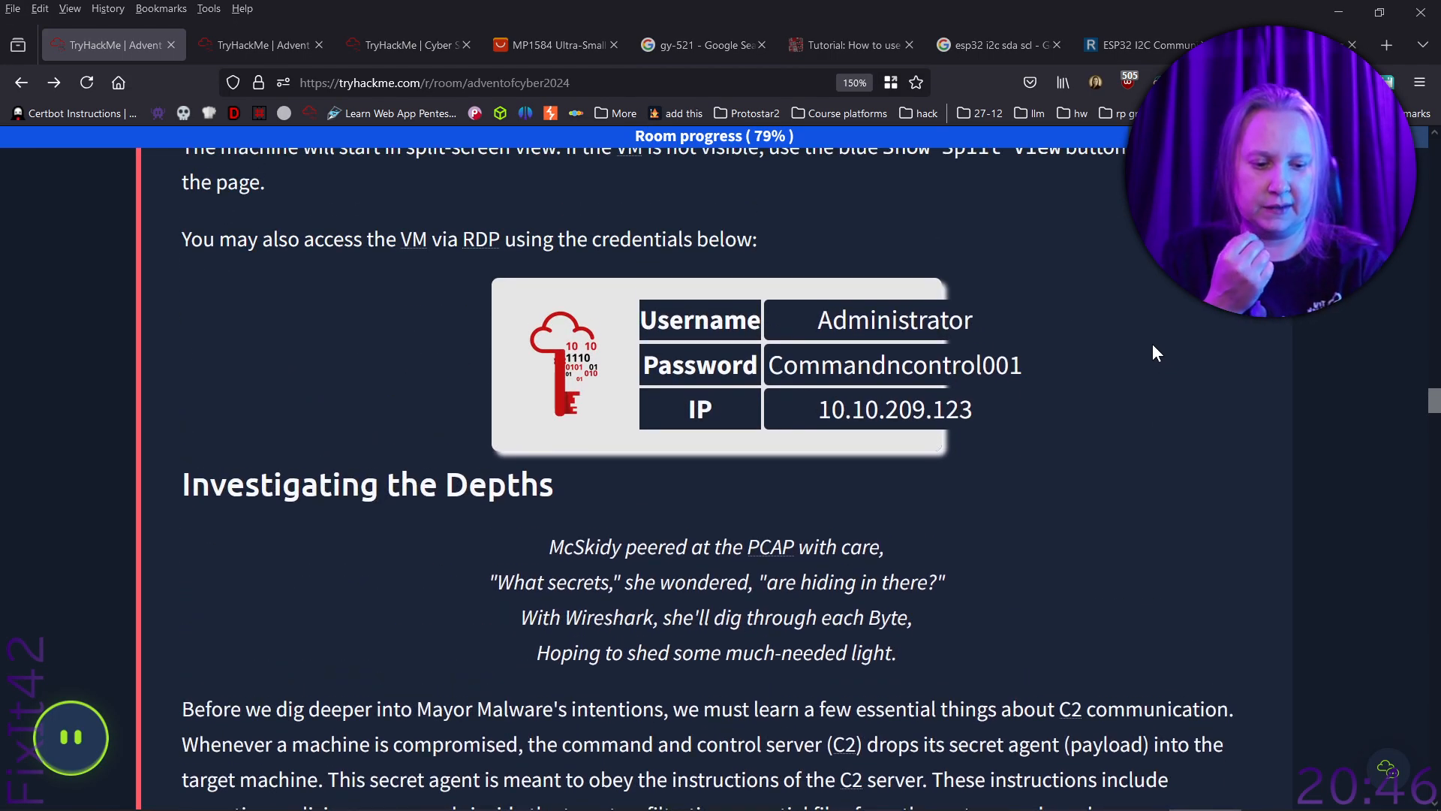
key("alt+Tab")
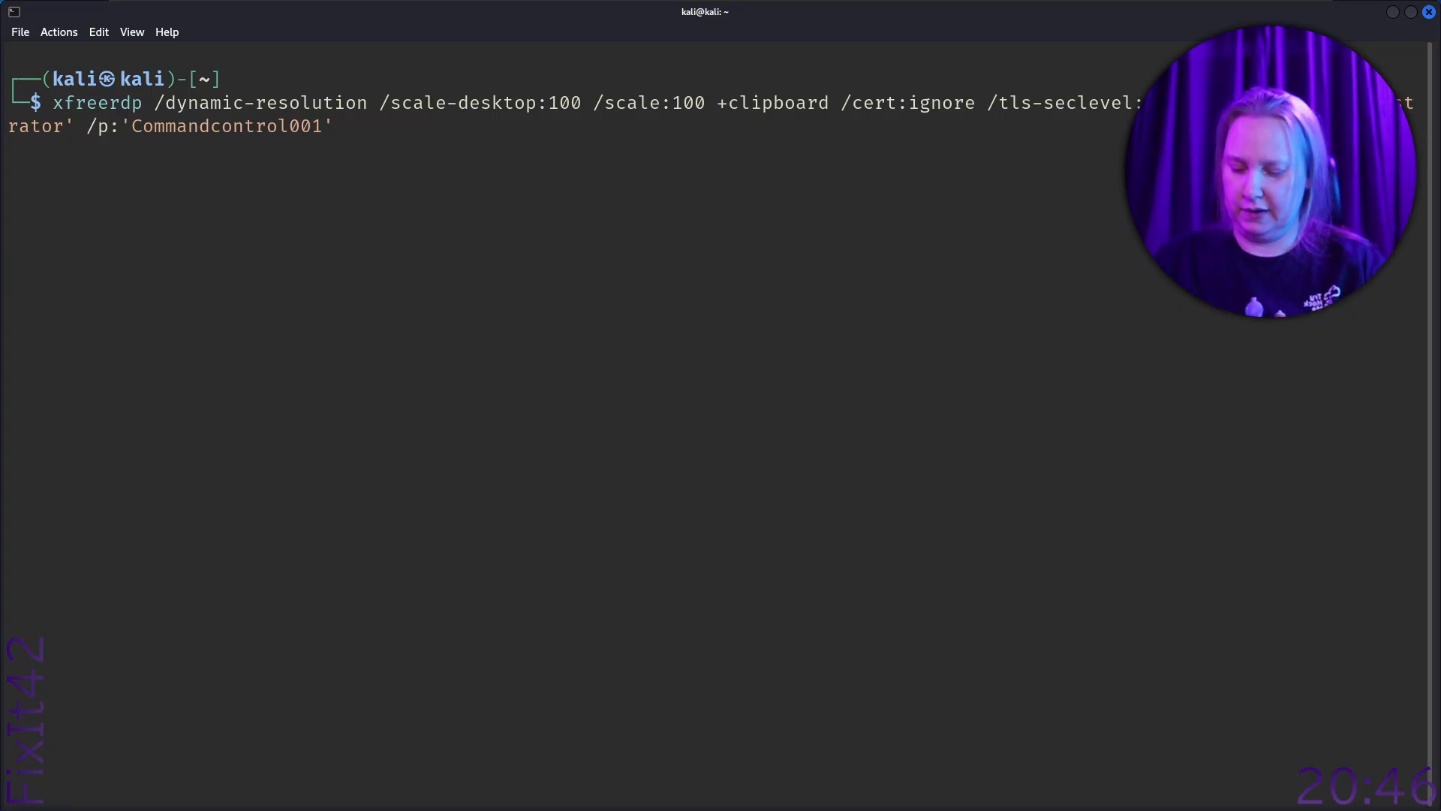
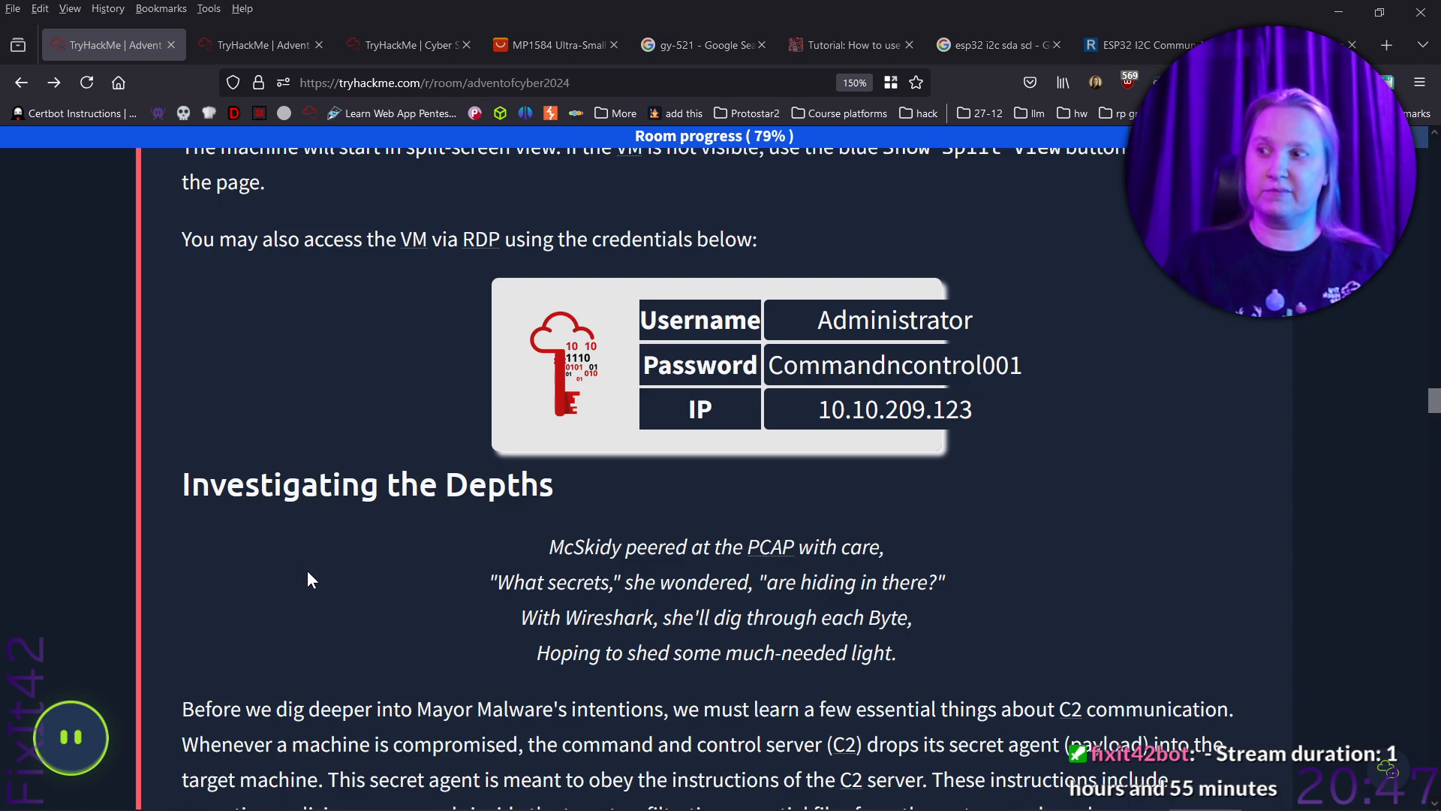
- Read the Investigating the Depths section on C2 communication, beacons and Wireshark's key capabilities, through to the list of suggested Wireshark rooms
scroll(303, 575, "down", 5)
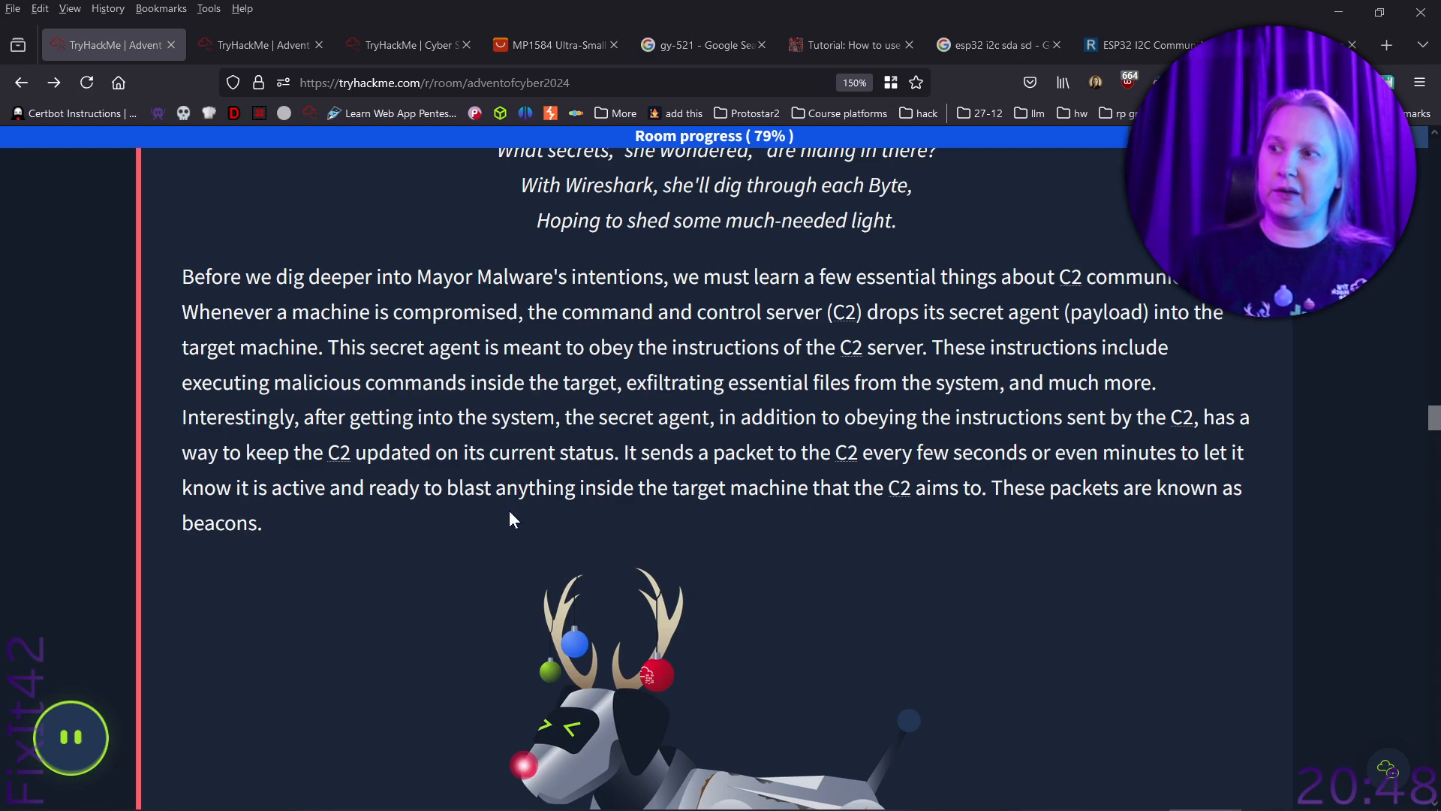
scroll(506, 523, "down", 5)
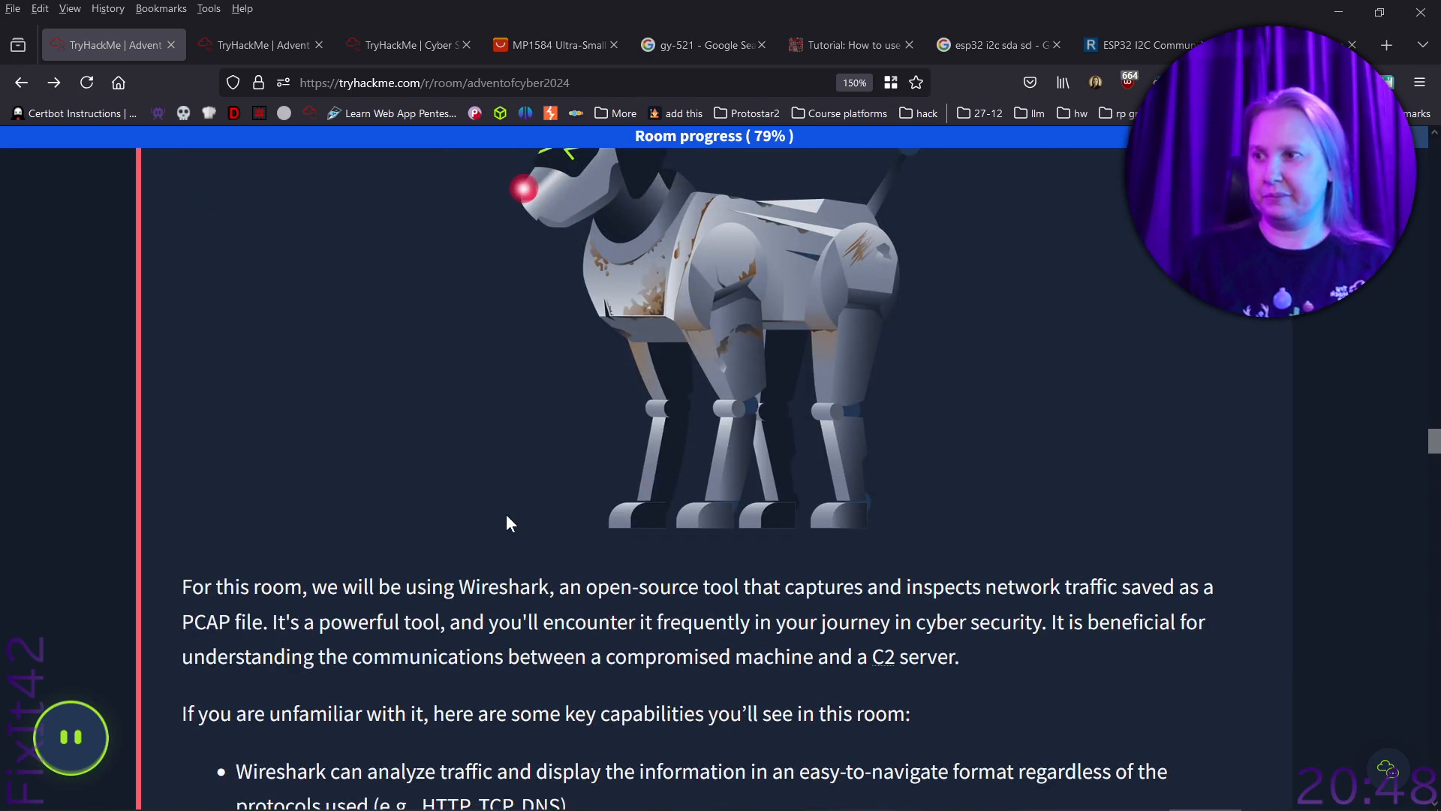
scroll(506, 515, "down", 3)
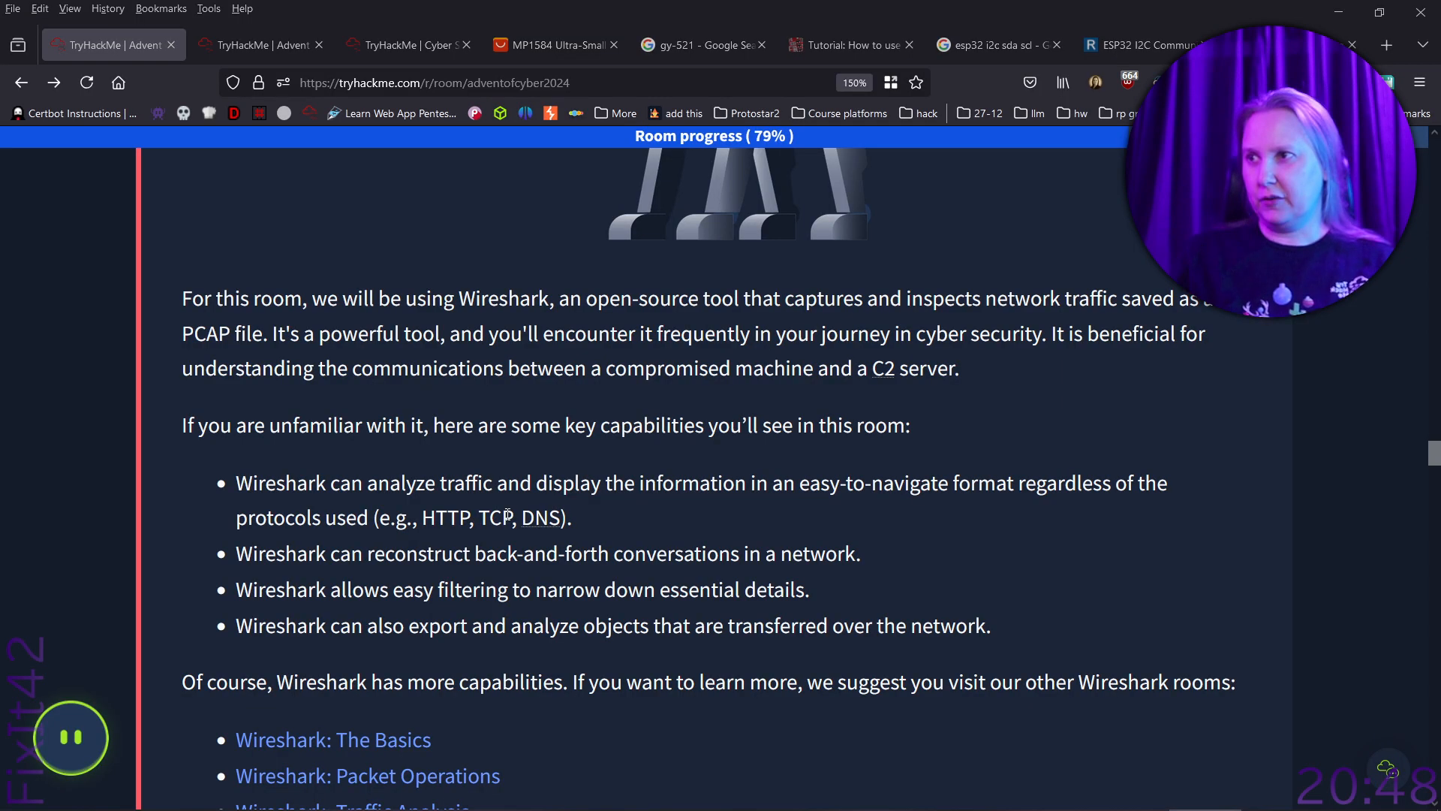
scroll(508, 515, "down", 2)
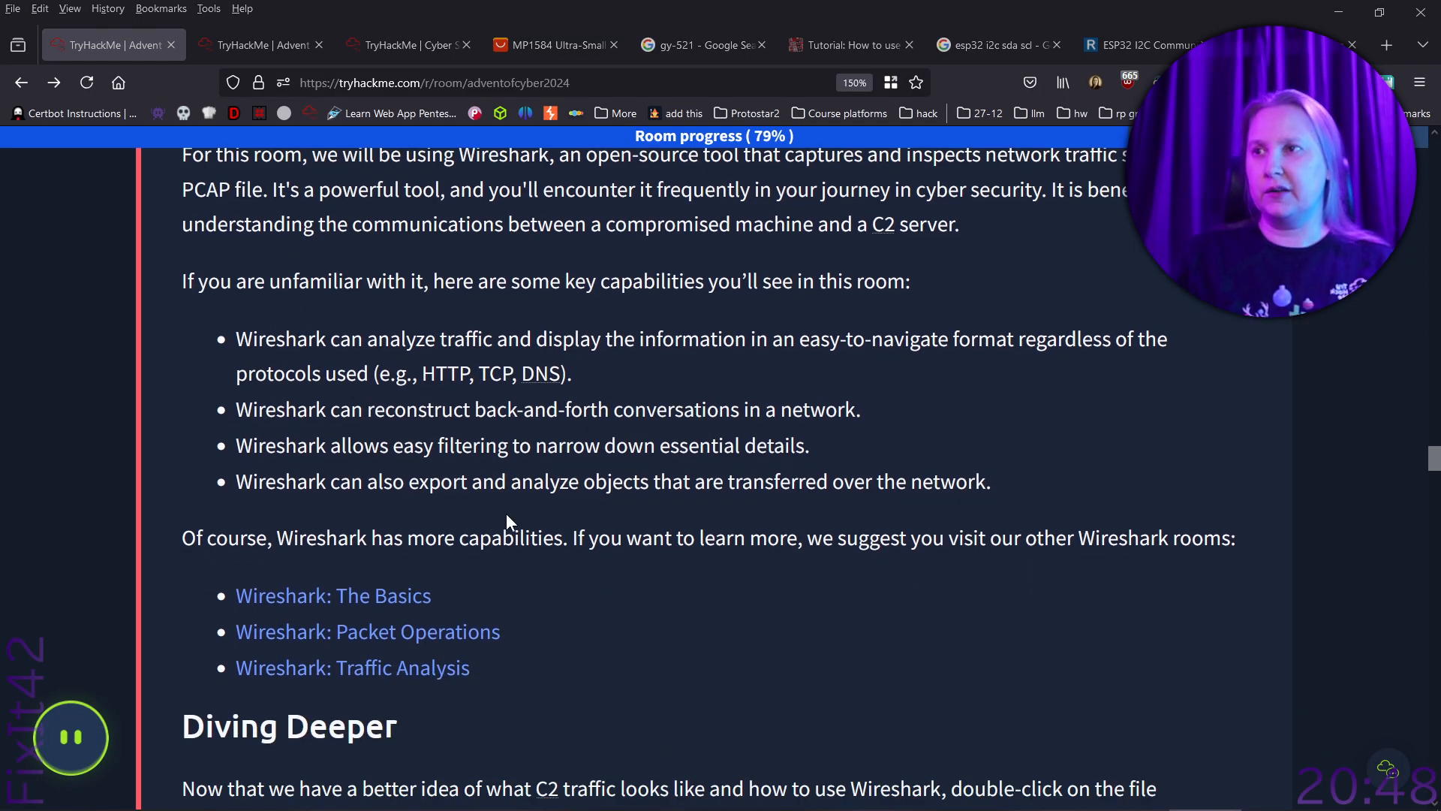
scroll(532, 472, "up", 2)
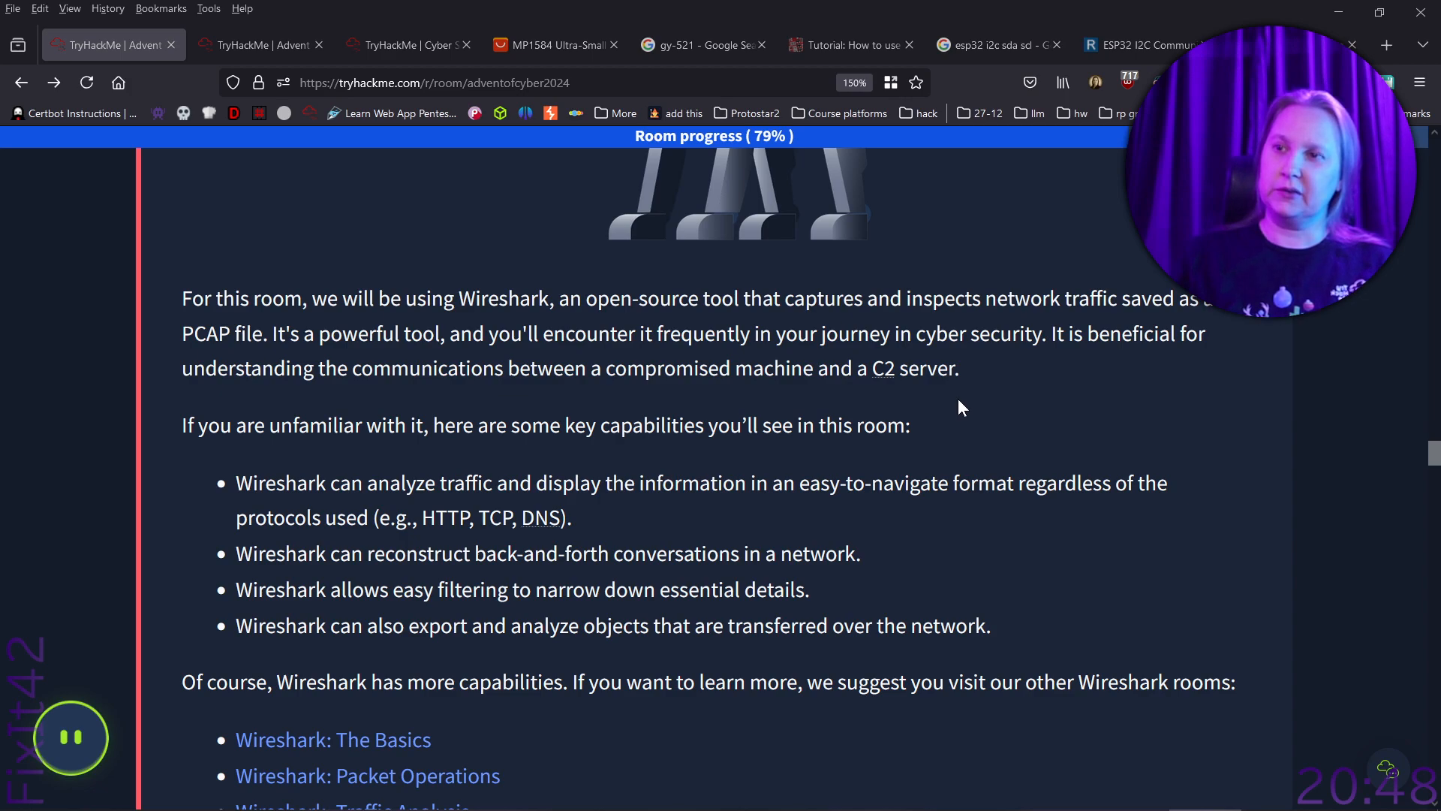
scroll(958, 400, "down", 2)
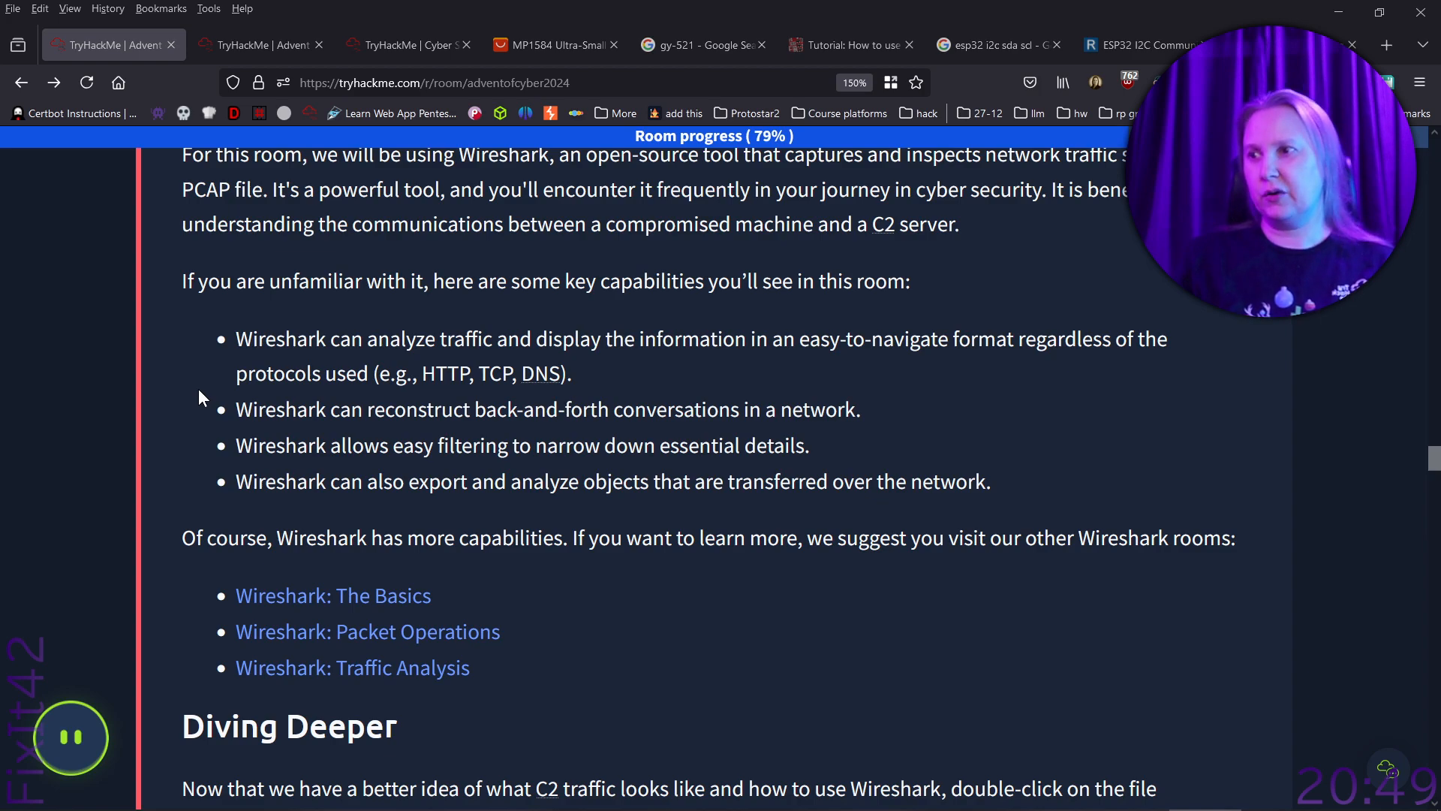
scroll(198, 389, "down", 2)
scroll(200, 390, "down", 2)
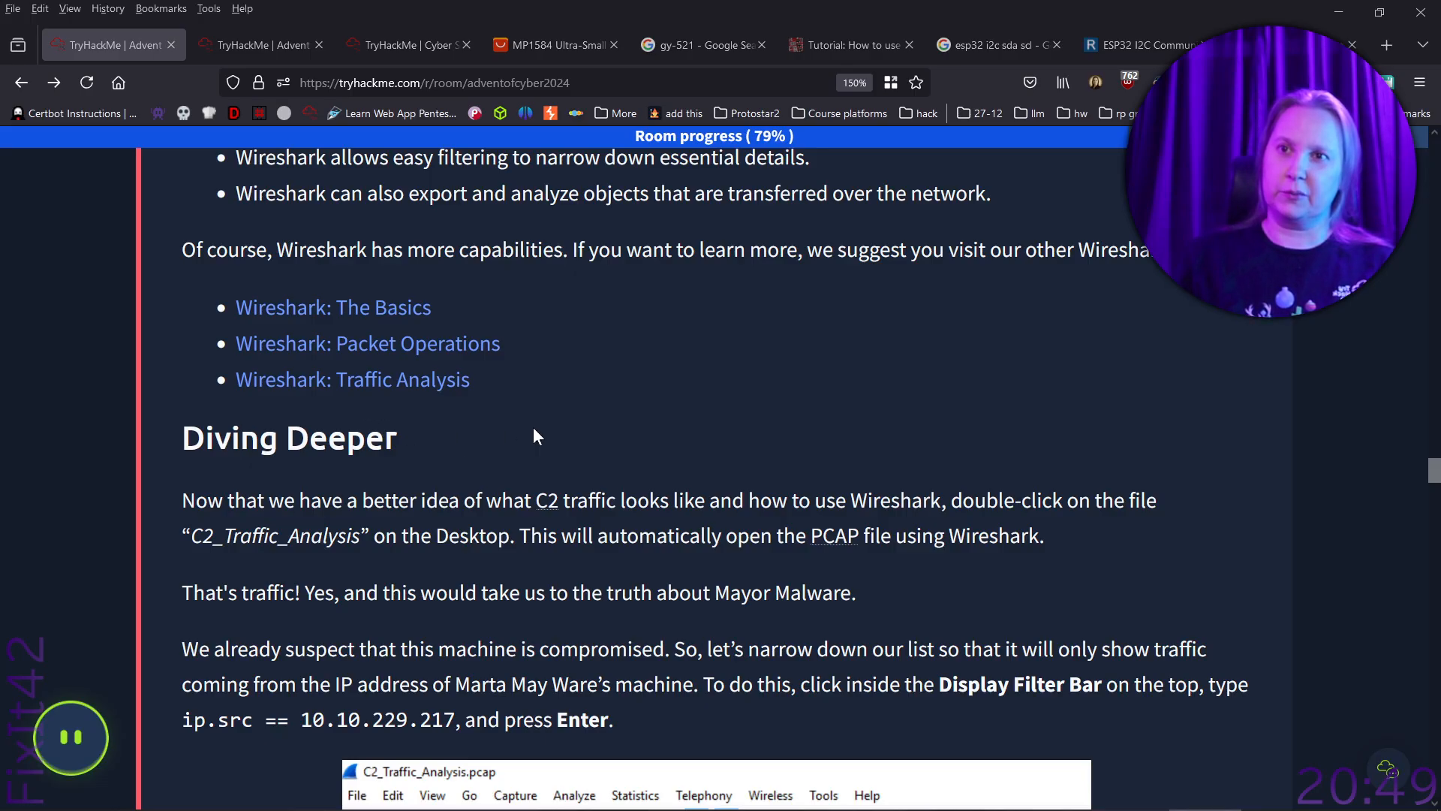
- Open the Wireshark: The Basics, Packet Operations and Traffic Analysis rooms in separate background tabs
middle_click(379, 314)
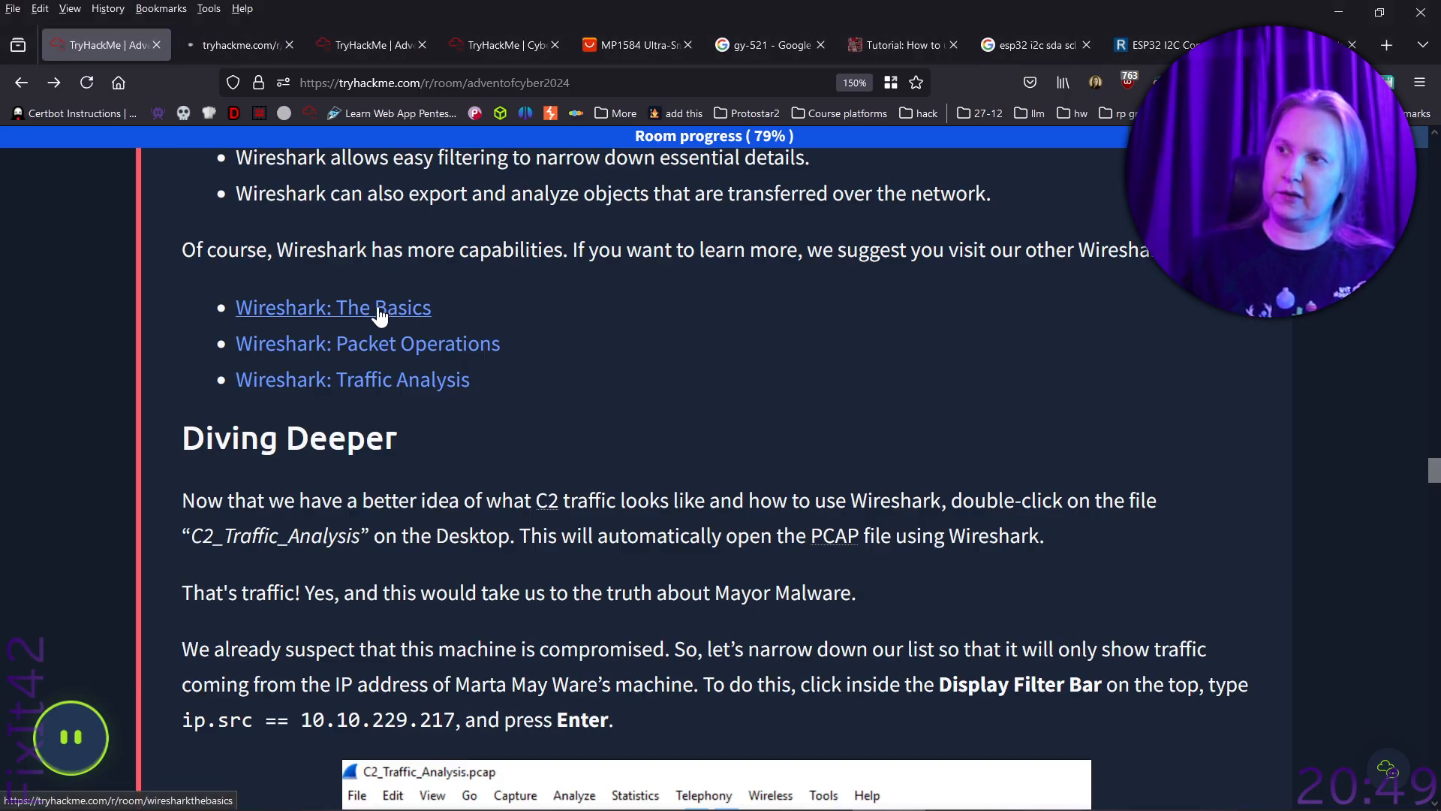
middle_click(407, 344)
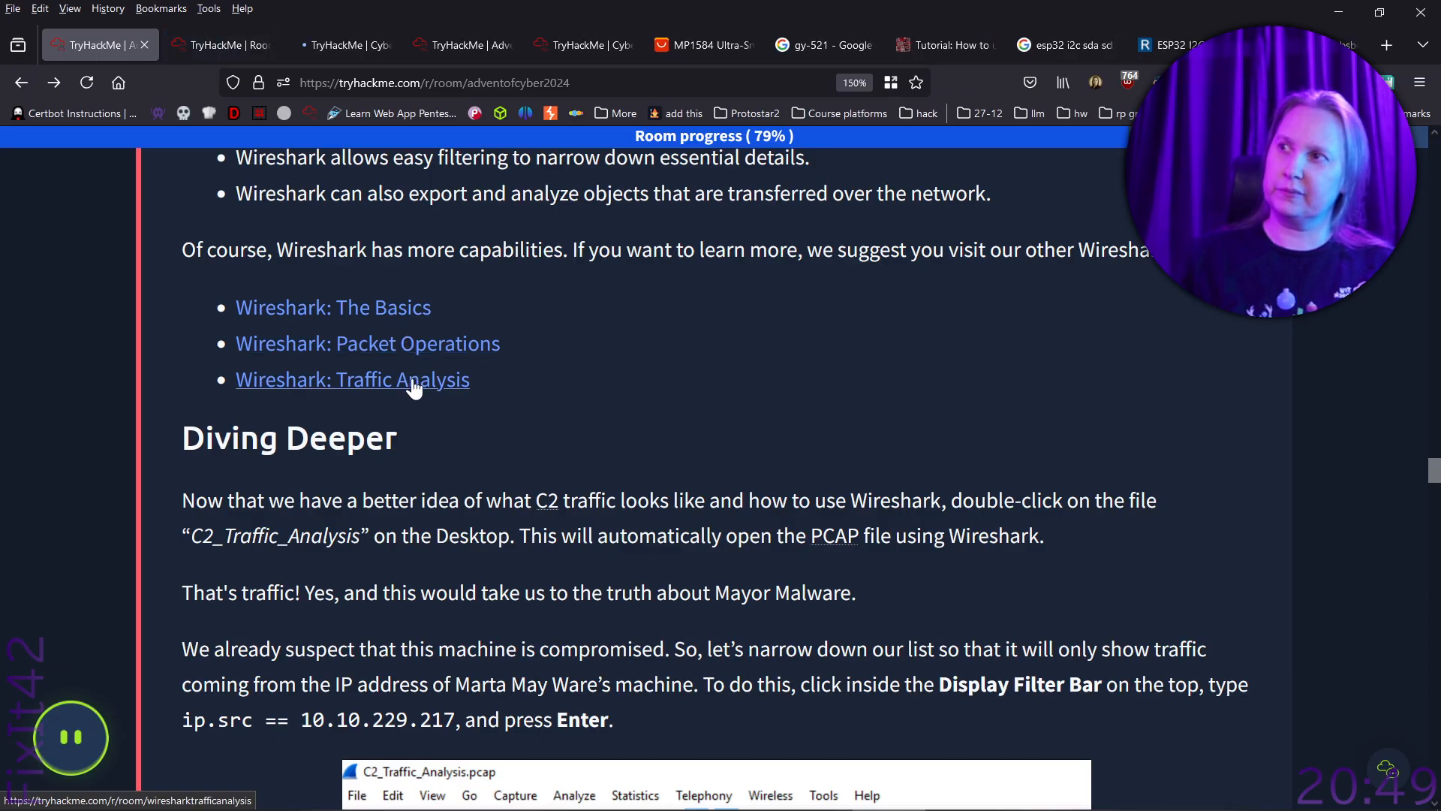
middle_click(414, 387)
- Check the completion progress of the three Wireshark rooms and return to the Advent of Cyber 2024 page
left_click(209, 39)
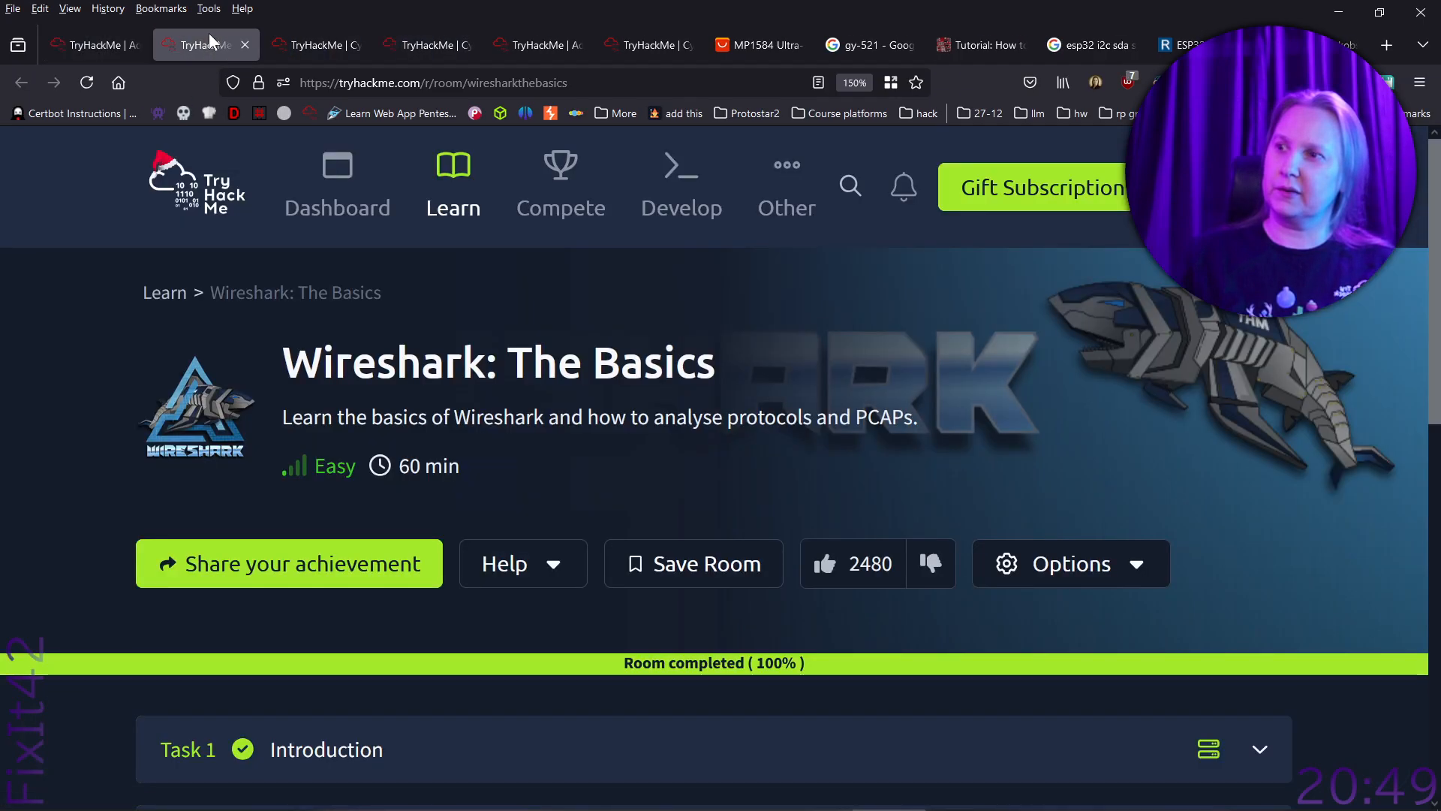
left_click(314, 45)
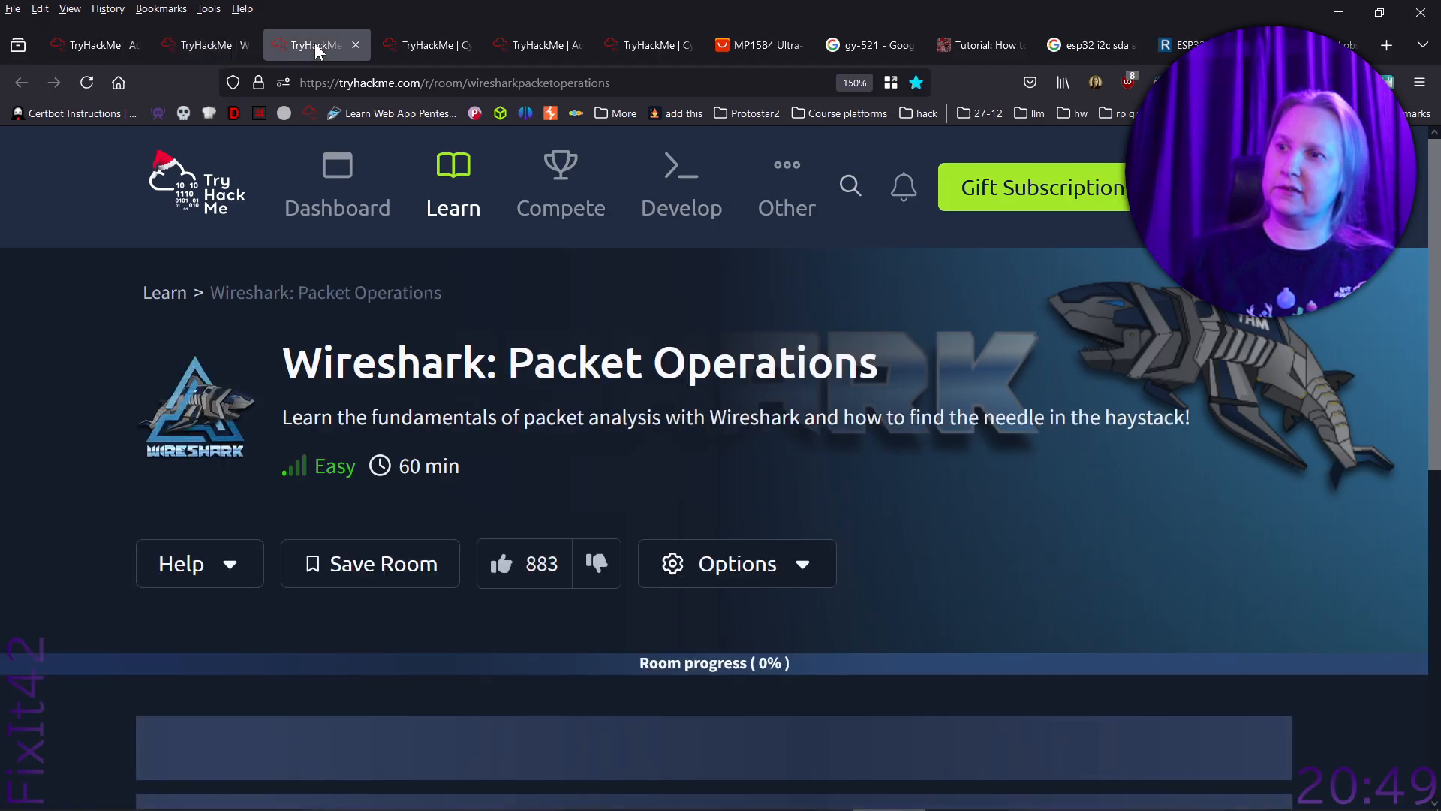
left_click(414, 45)
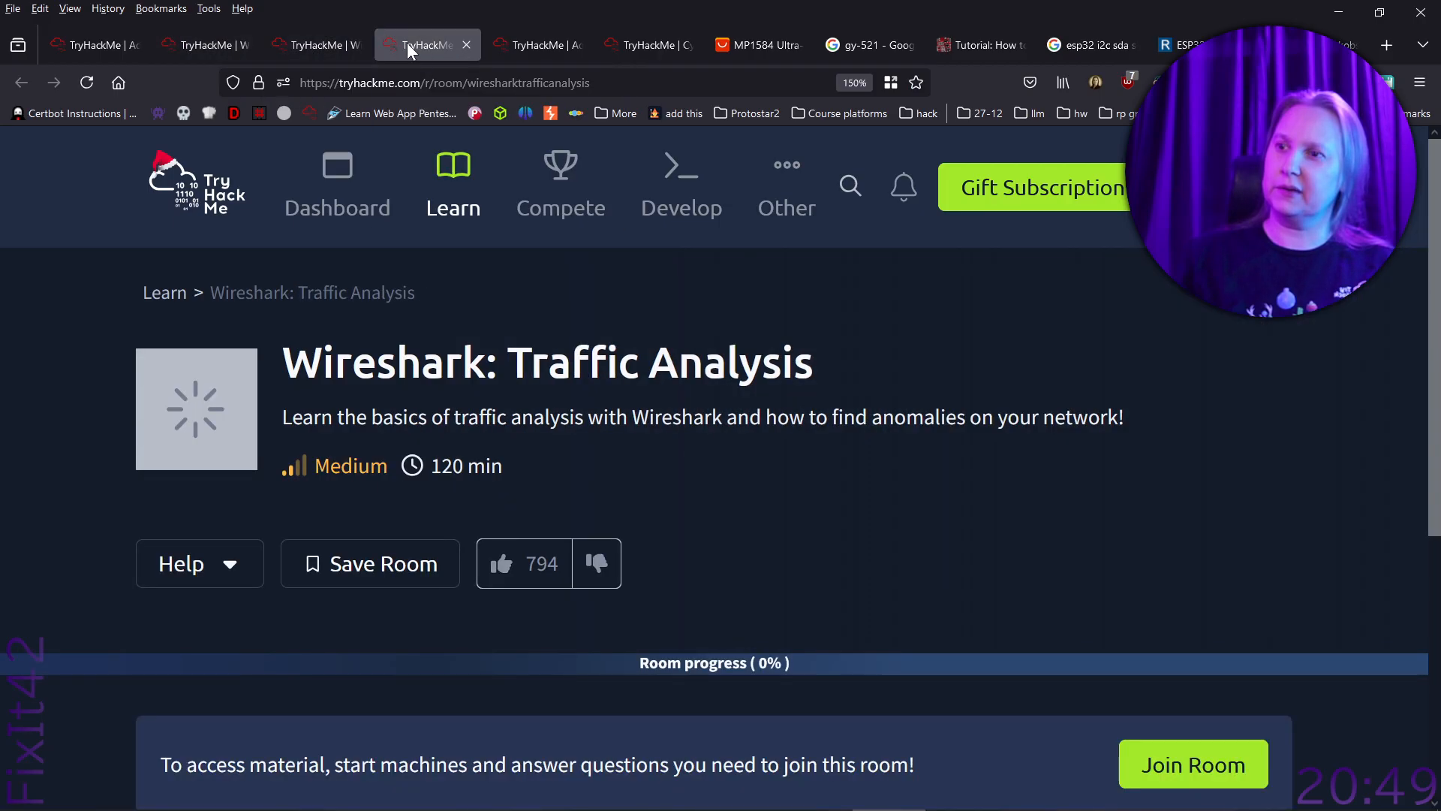
left_click(207, 48)
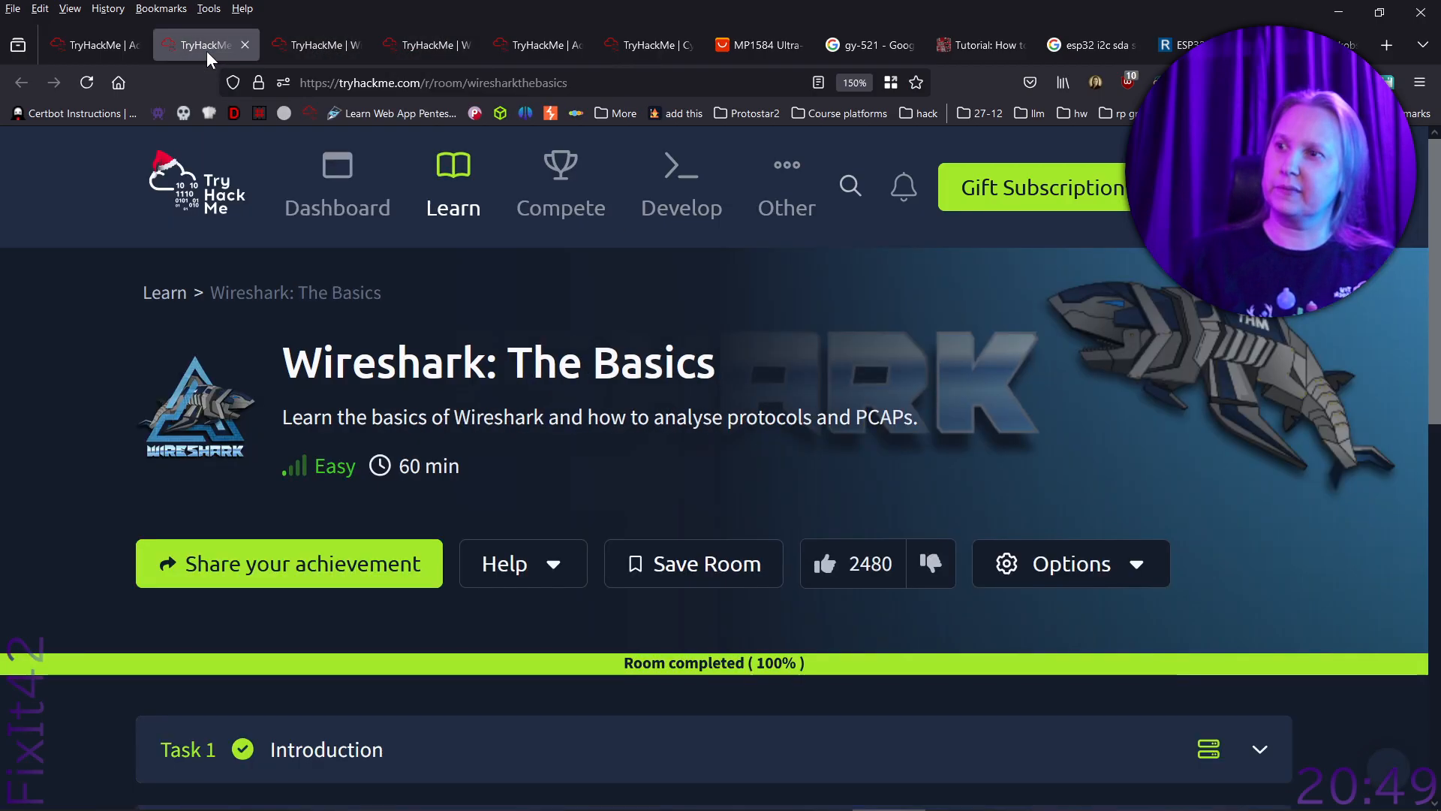
left_click(97, 45)
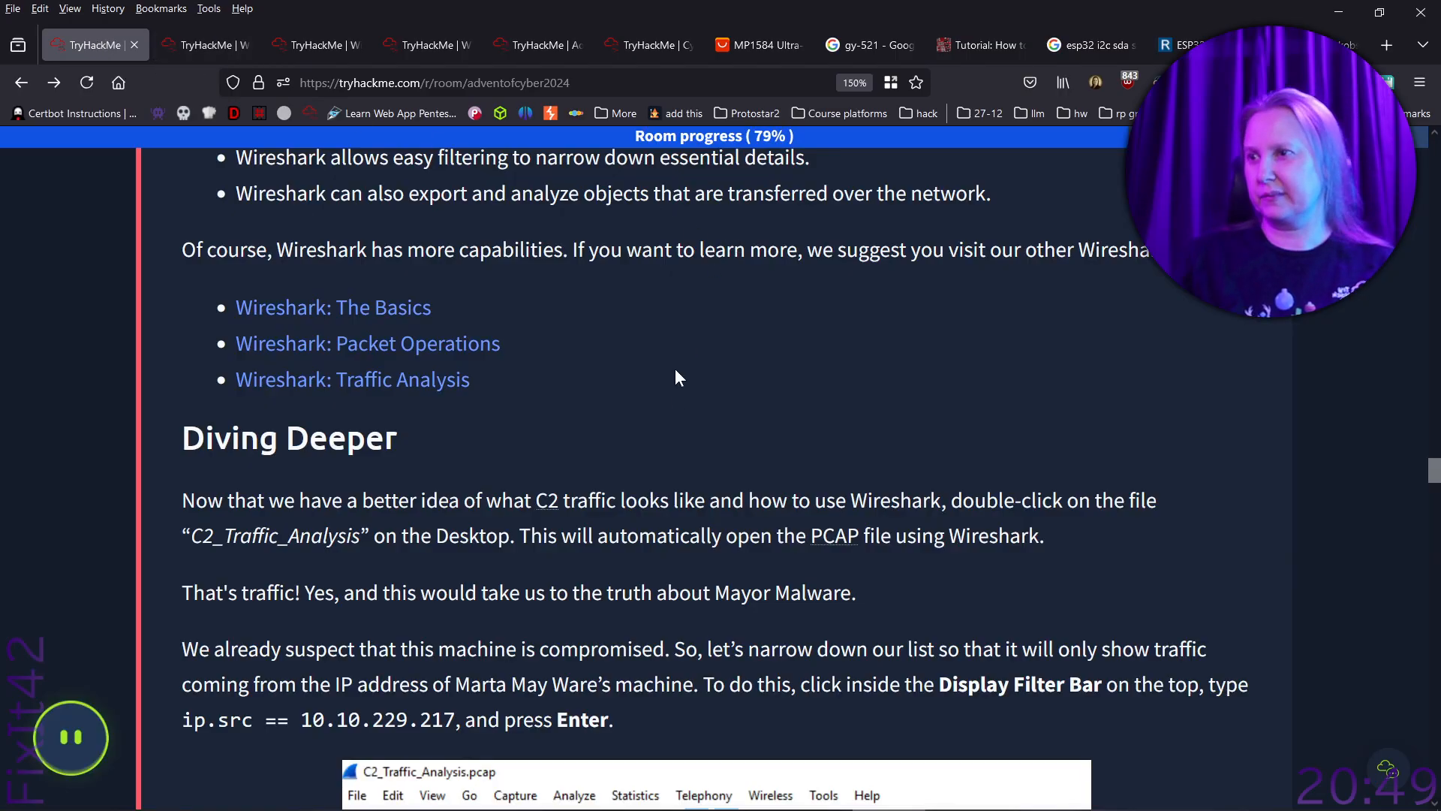
- Read the Diving Deeper instructions on opening the C2_Traffic_Analysis capture and filtering it by source IP address
scroll(748, 389, "down", 3)
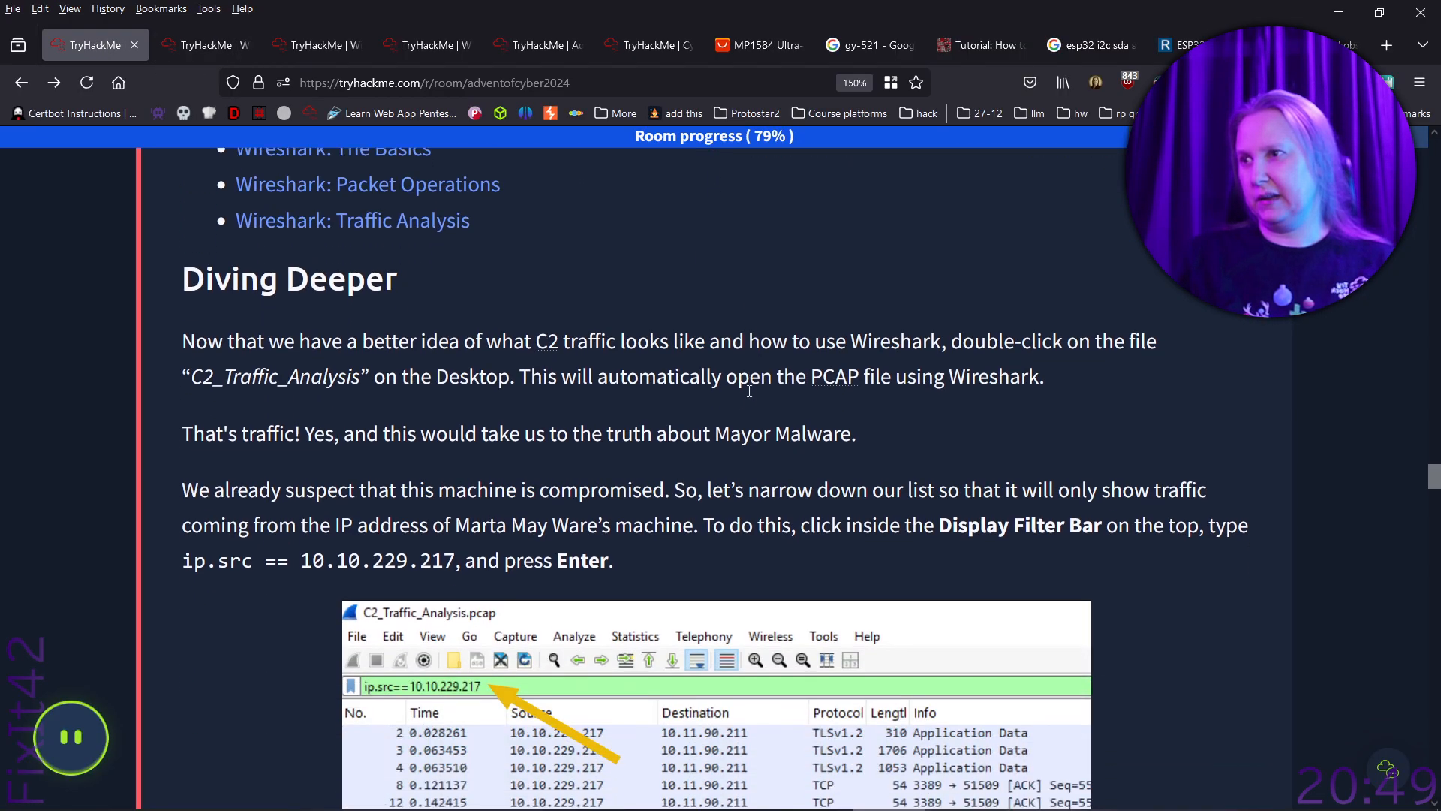
scroll(749, 389, "up", 2)
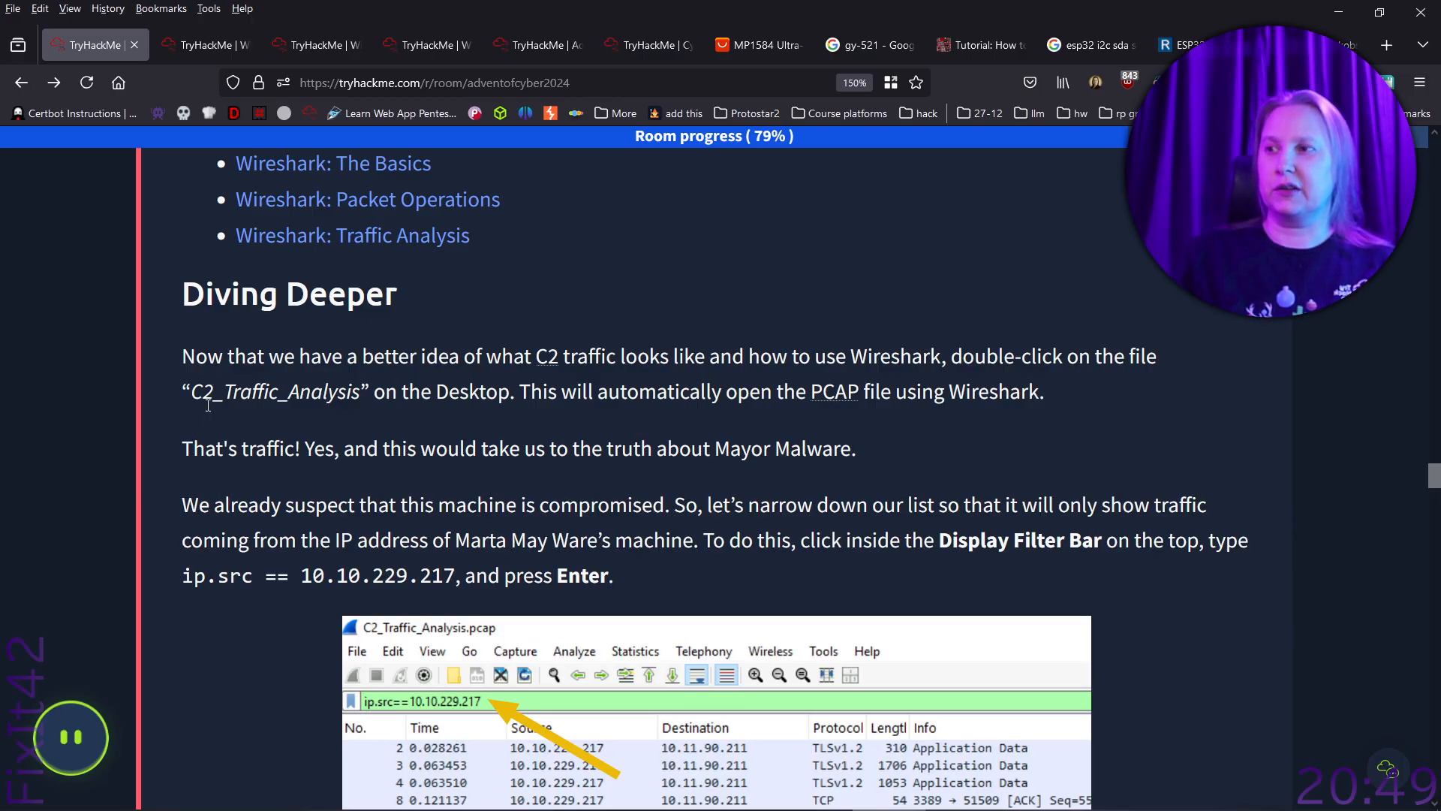
scroll(208, 409, "down", 2)
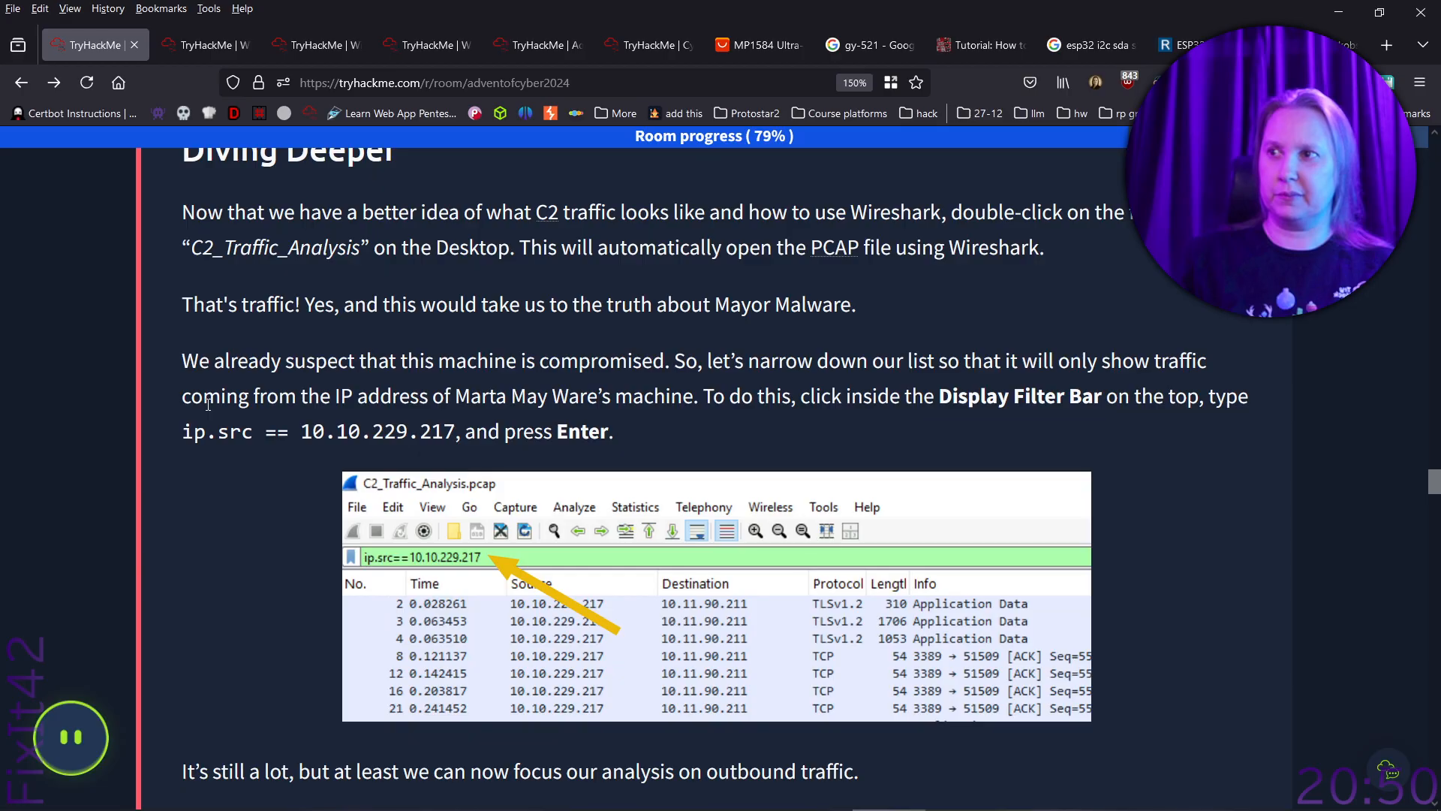
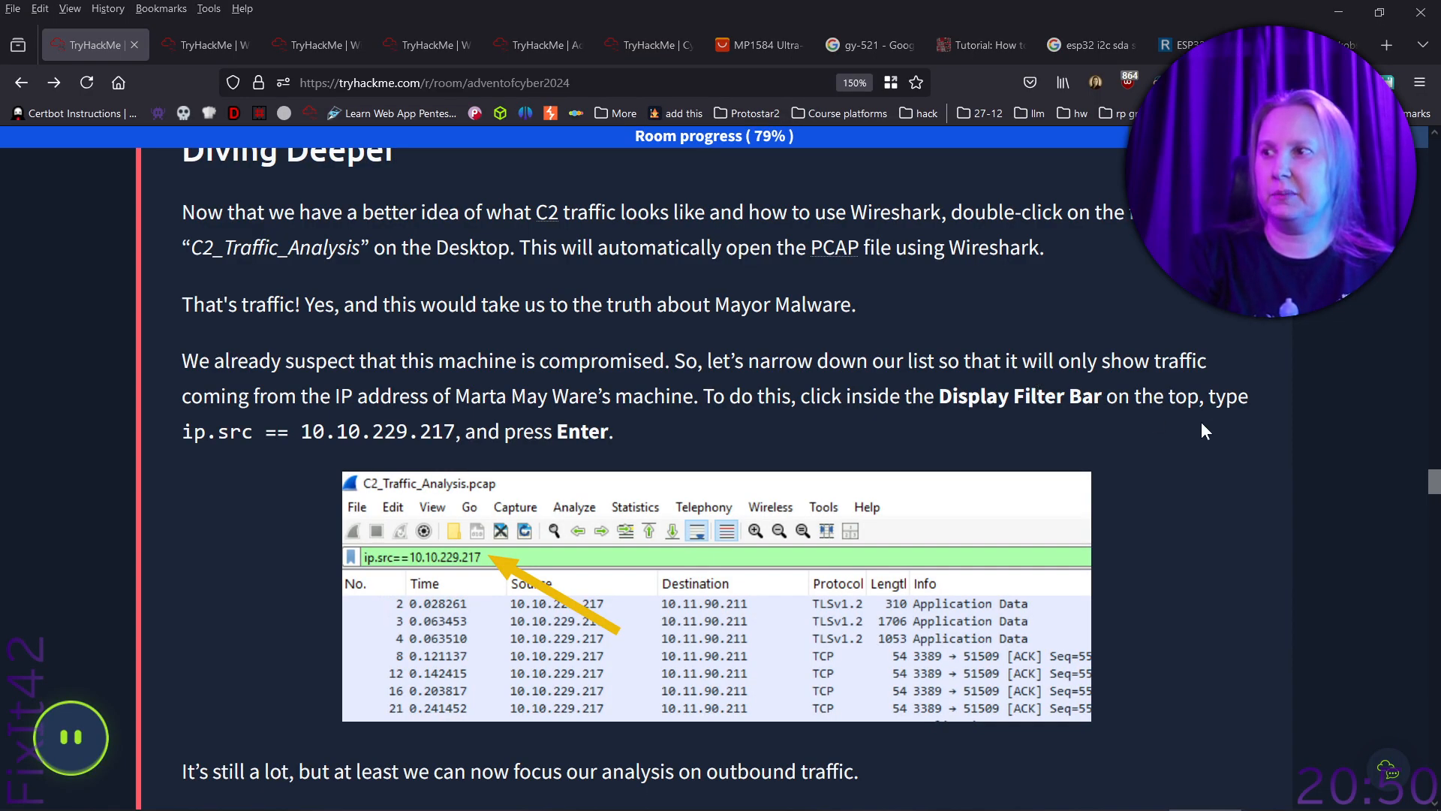
- Highlight the IP address in the Wireshark filter instruction and check it against the target IP address in Target Machine Information
left_click_drag(302, 431, 457, 429)
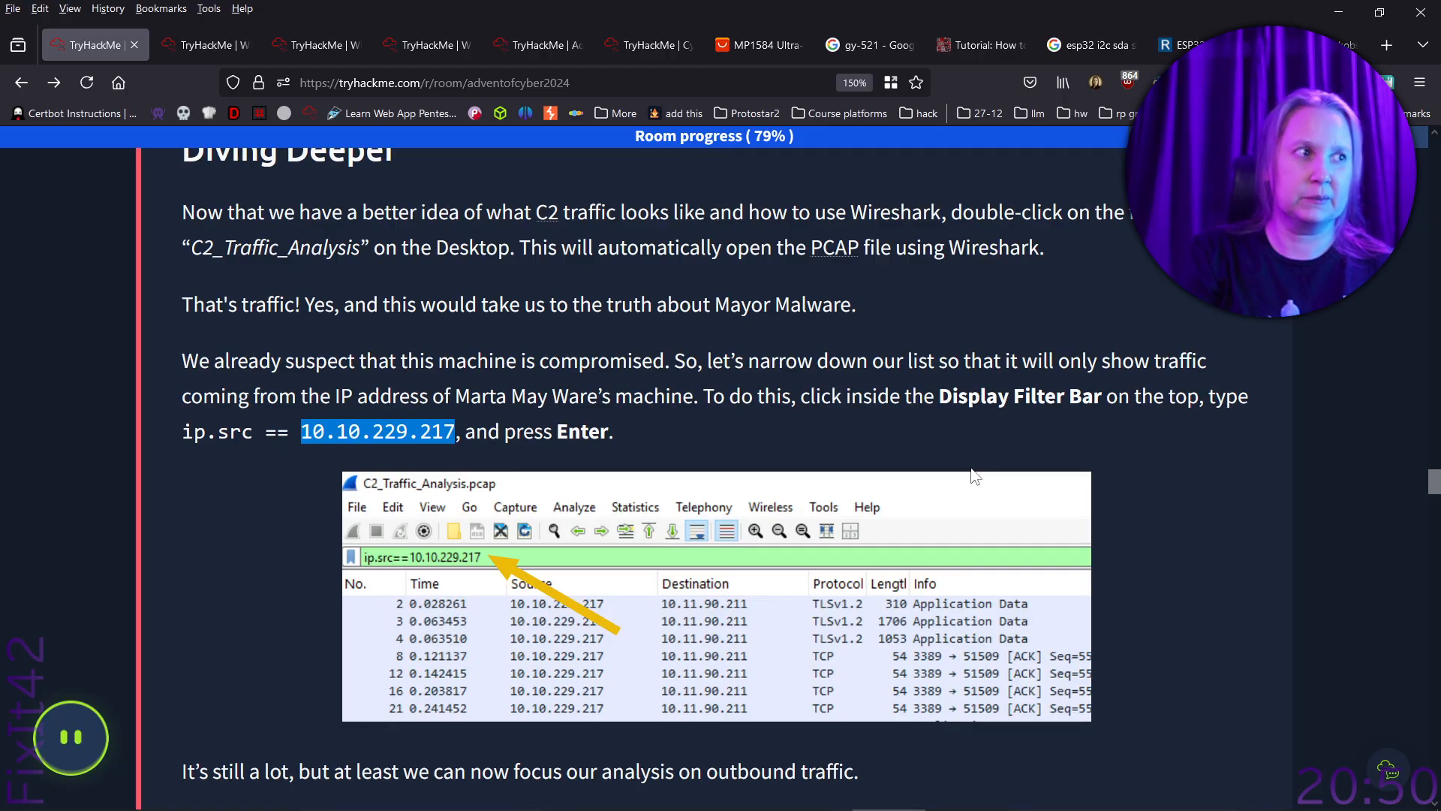
scroll(990, 471, "up", 6)
scroll(1006, 460, "up", 4)
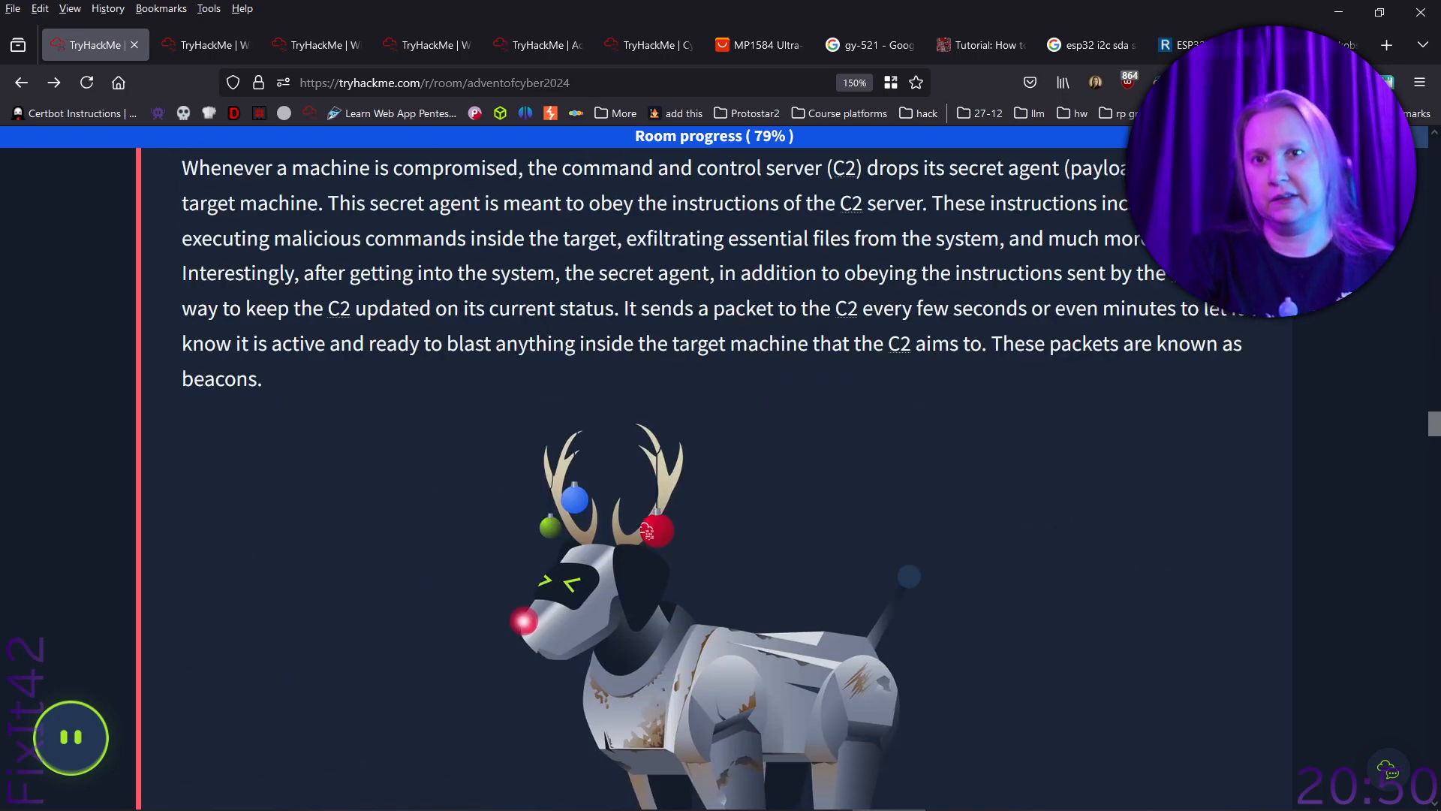
left_click_drag(1434, 428, 1435, 199)
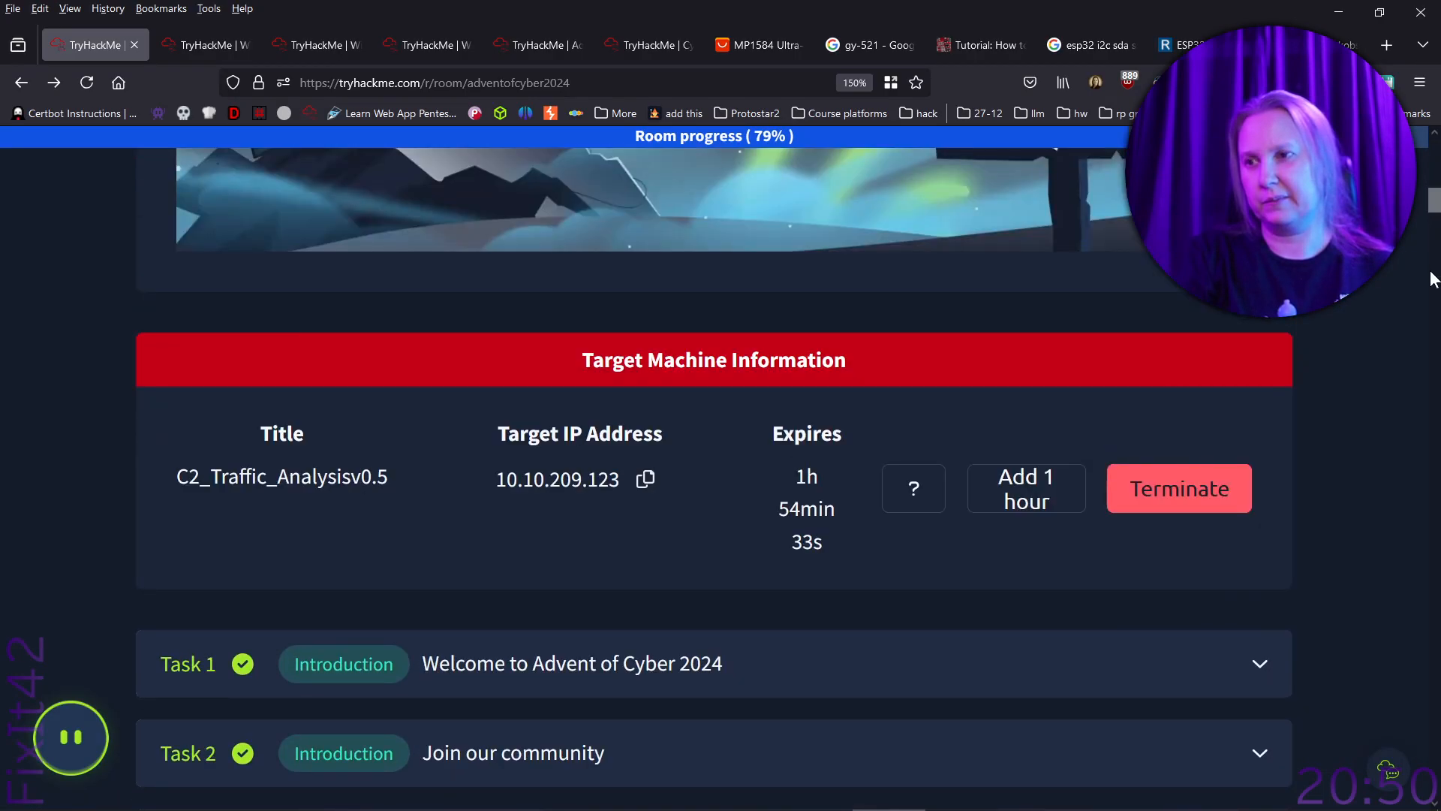
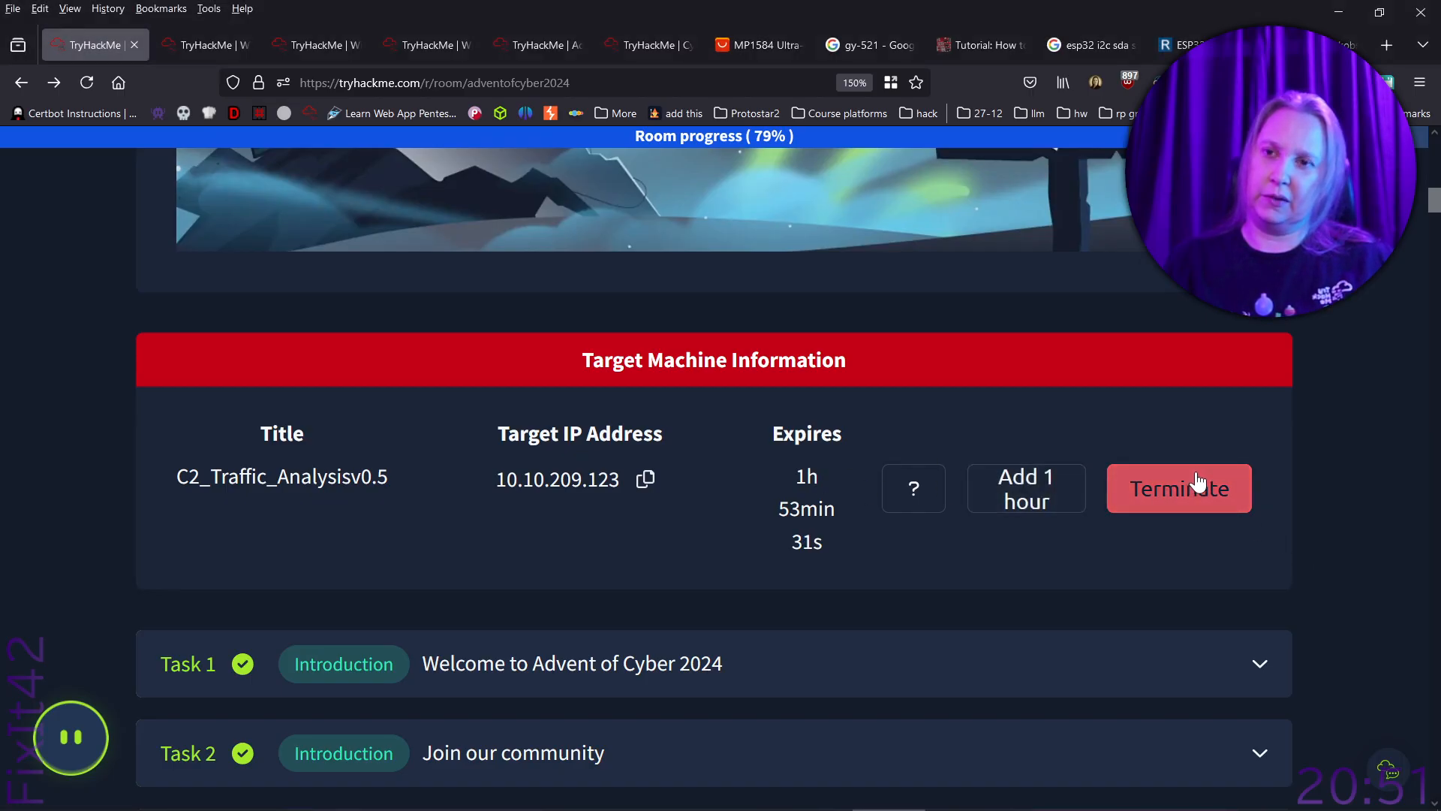
- Show the split view and open the target machine's desktop full screen in its own window, separate from the room page
scroll(1197, 480, "up", 10)
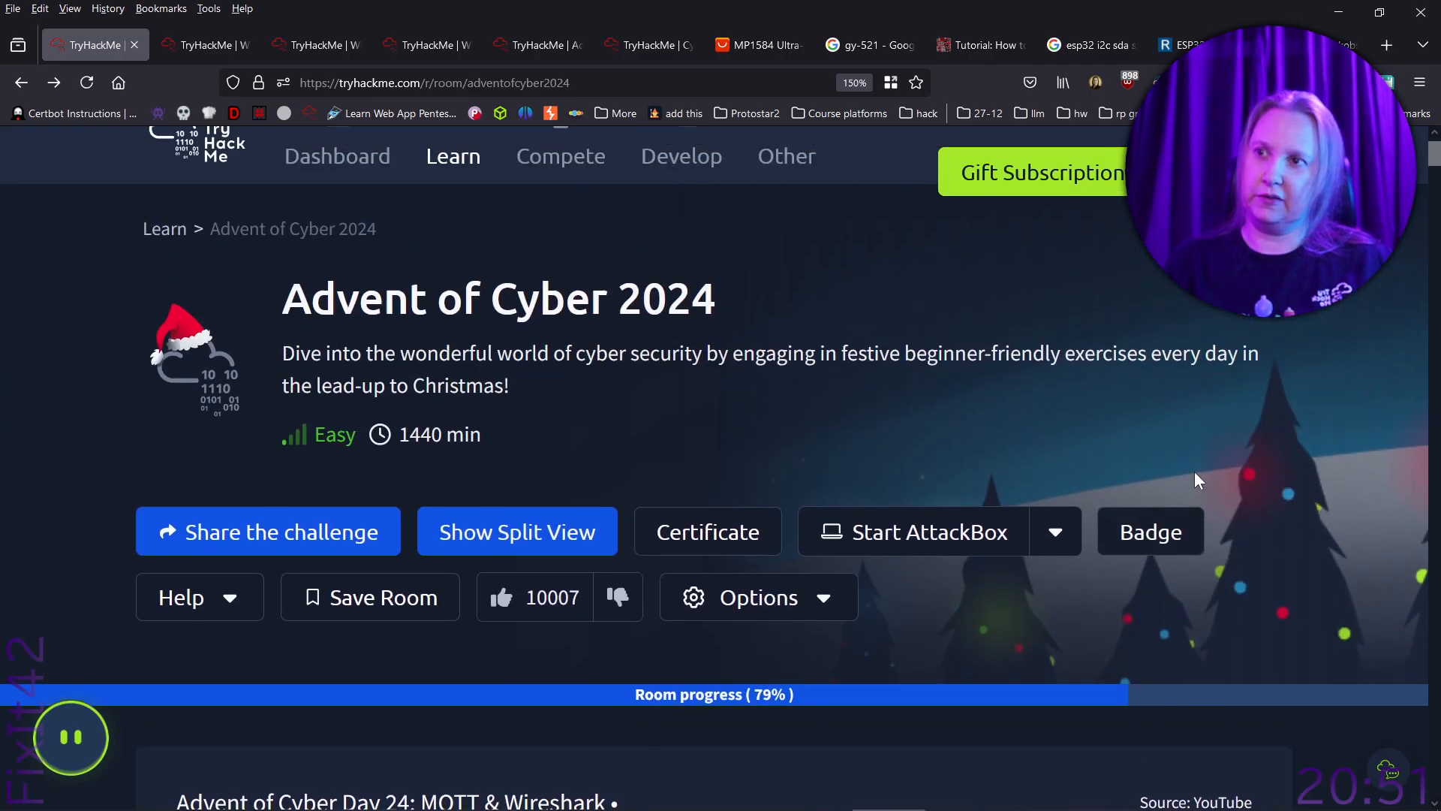
left_click(586, 546)
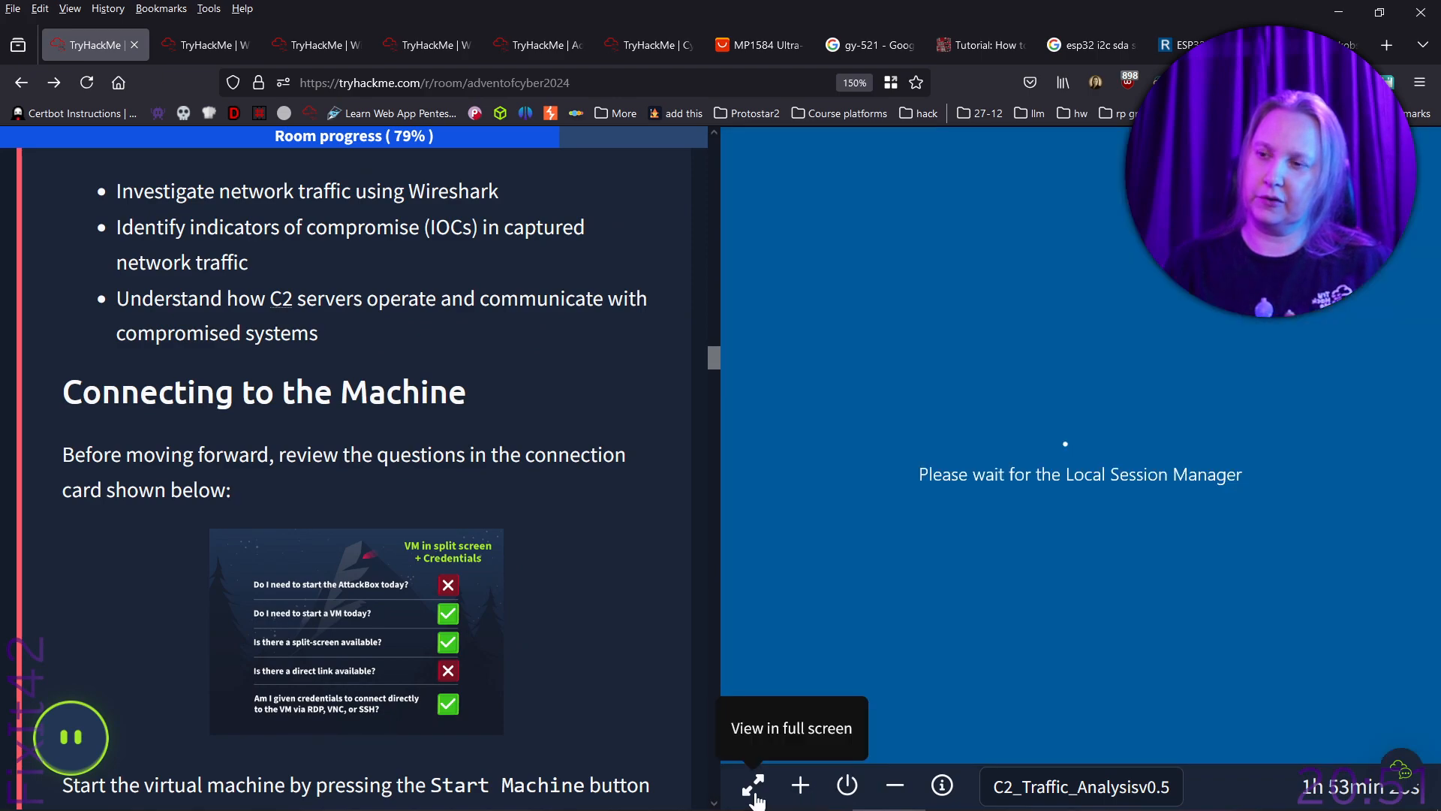
left_click(751, 786)
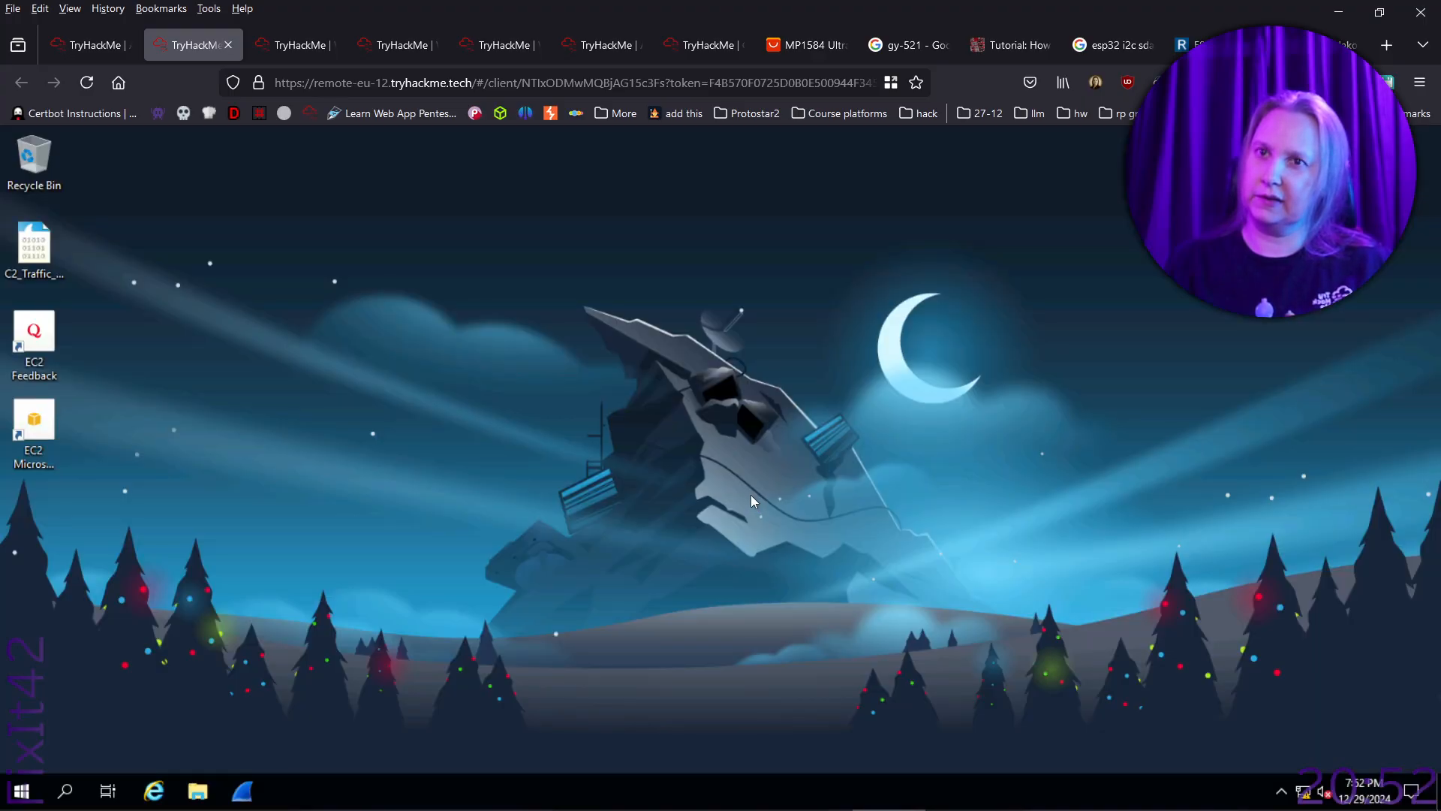
left_click(289, 46)
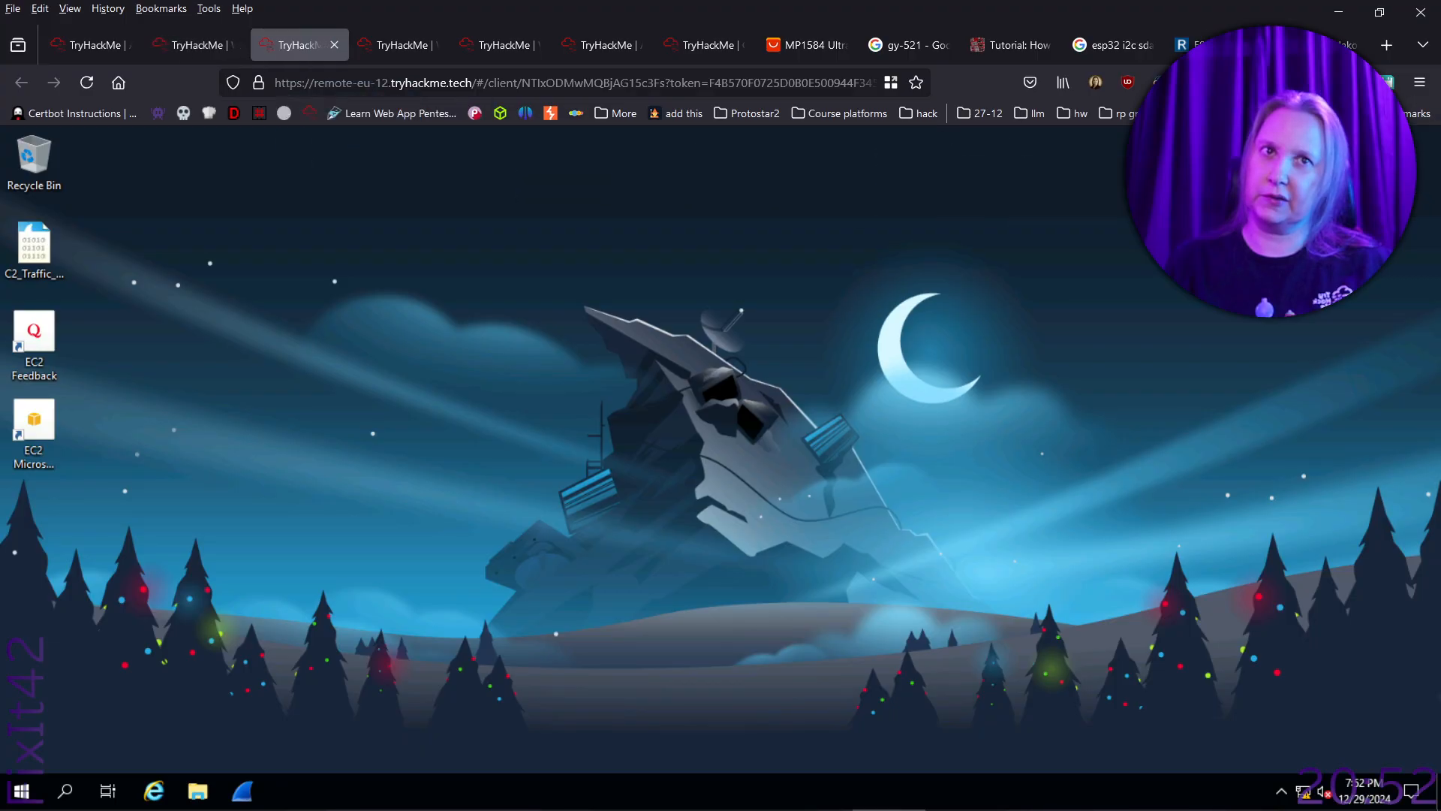
key("ctrl+w")
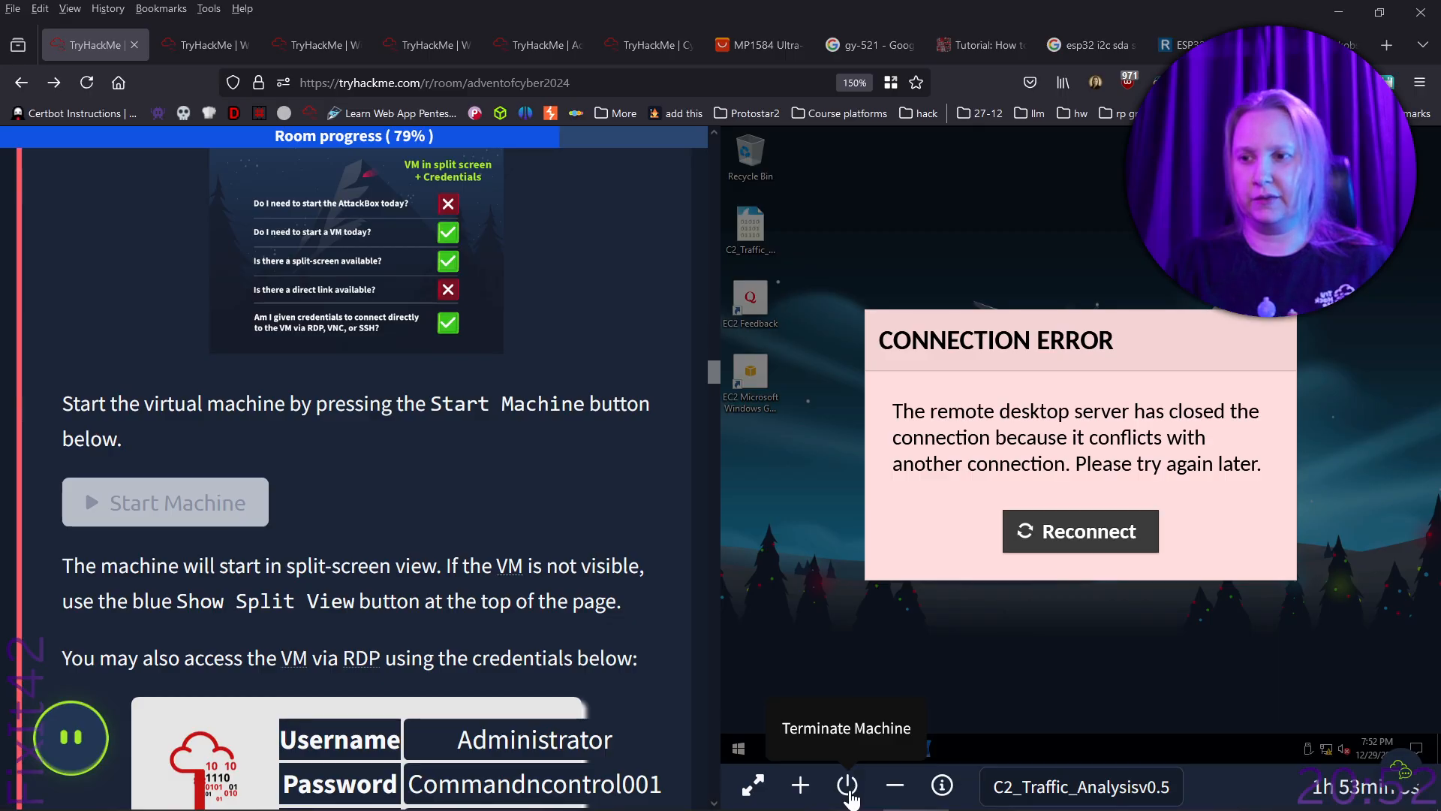
- Hide the machine's split view and return to the Wireshark instructions in the room page
left_click(895, 785)
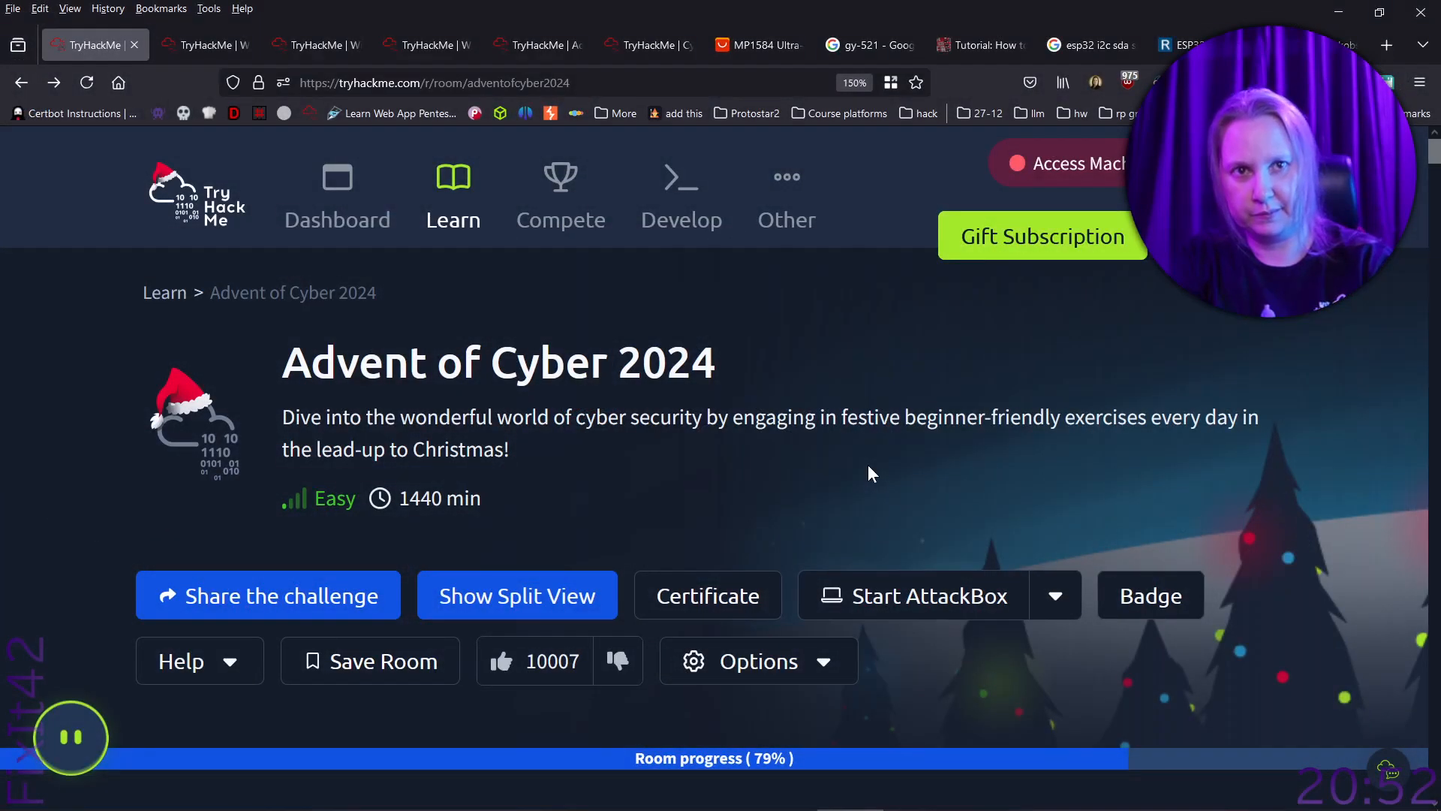
scroll(909, 462, "down", 15)
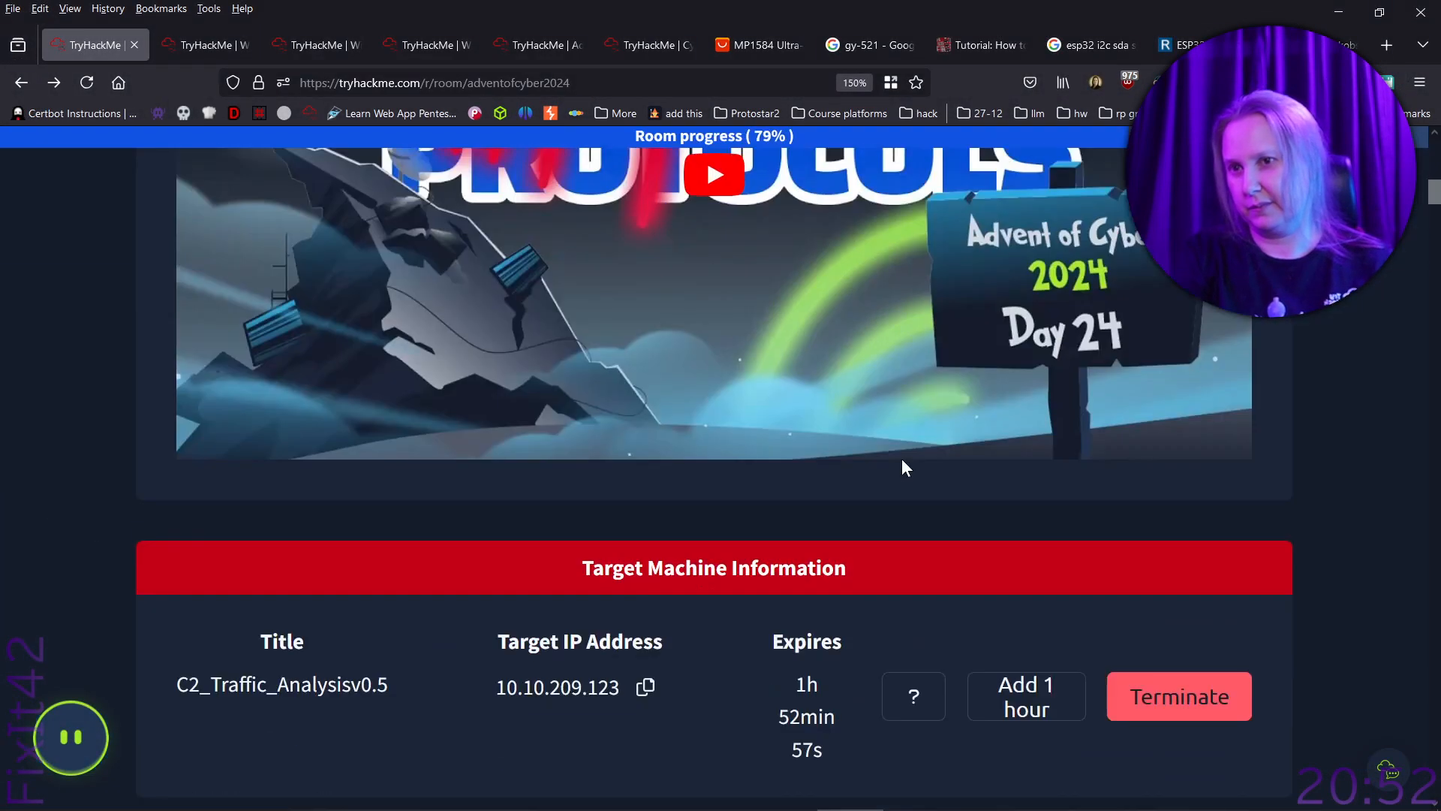
left_click_drag(1432, 233, 1434, 490)
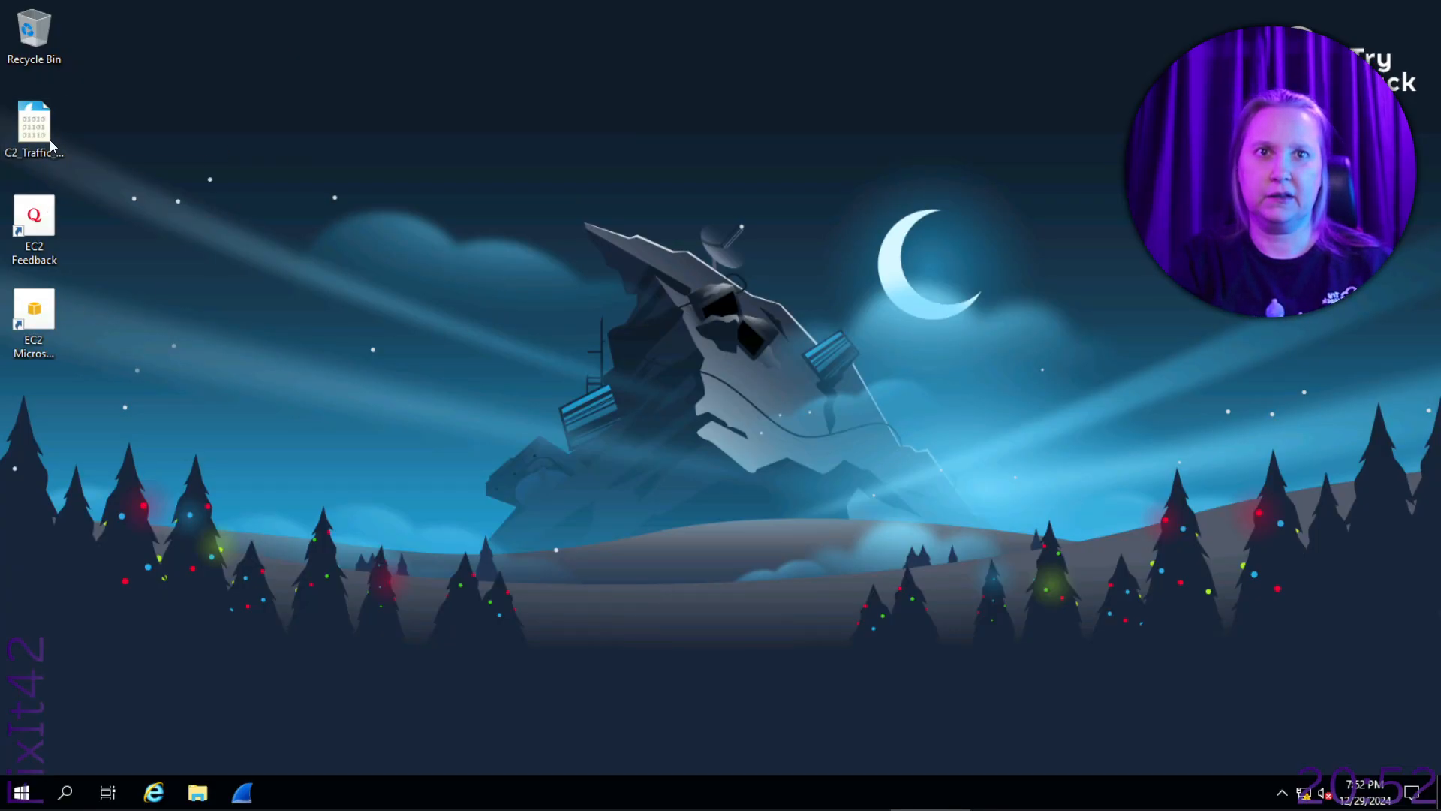
- Open the C2_Traffic_Analysis capture from the target machine's desktop and apply the display filter ip.src == 10.10.229.217
left_click(27, 144)
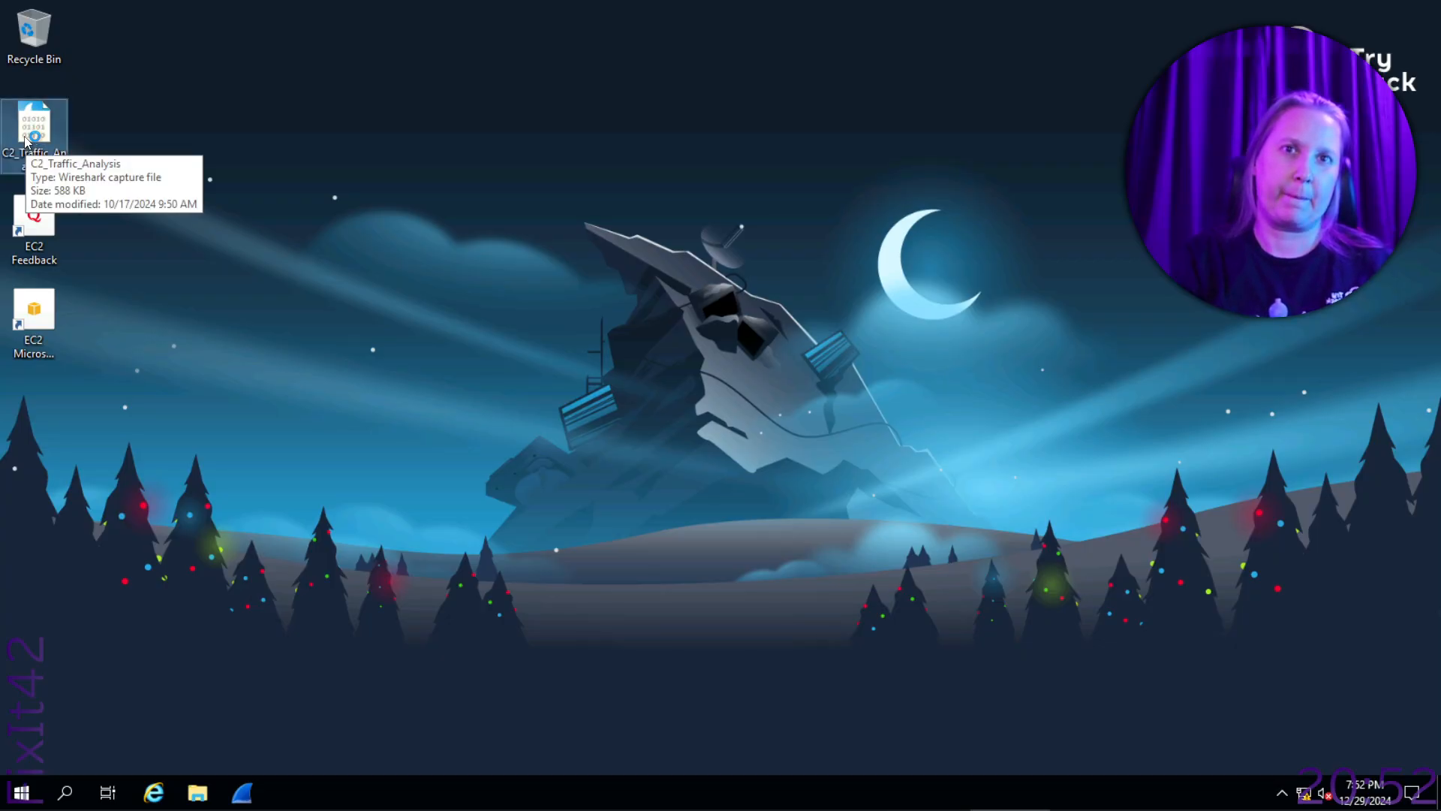
double_click(26, 138)
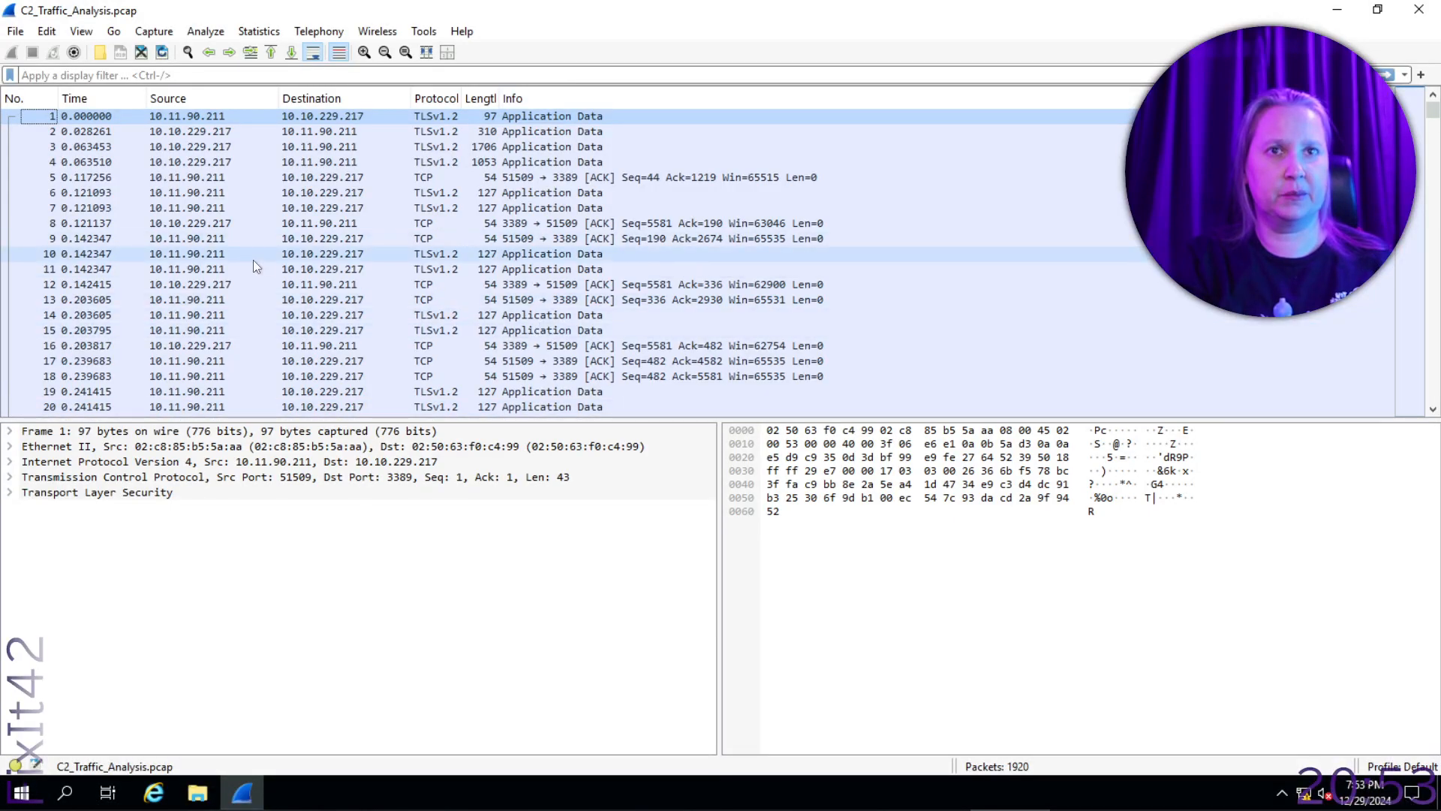
left_click(225, 75)
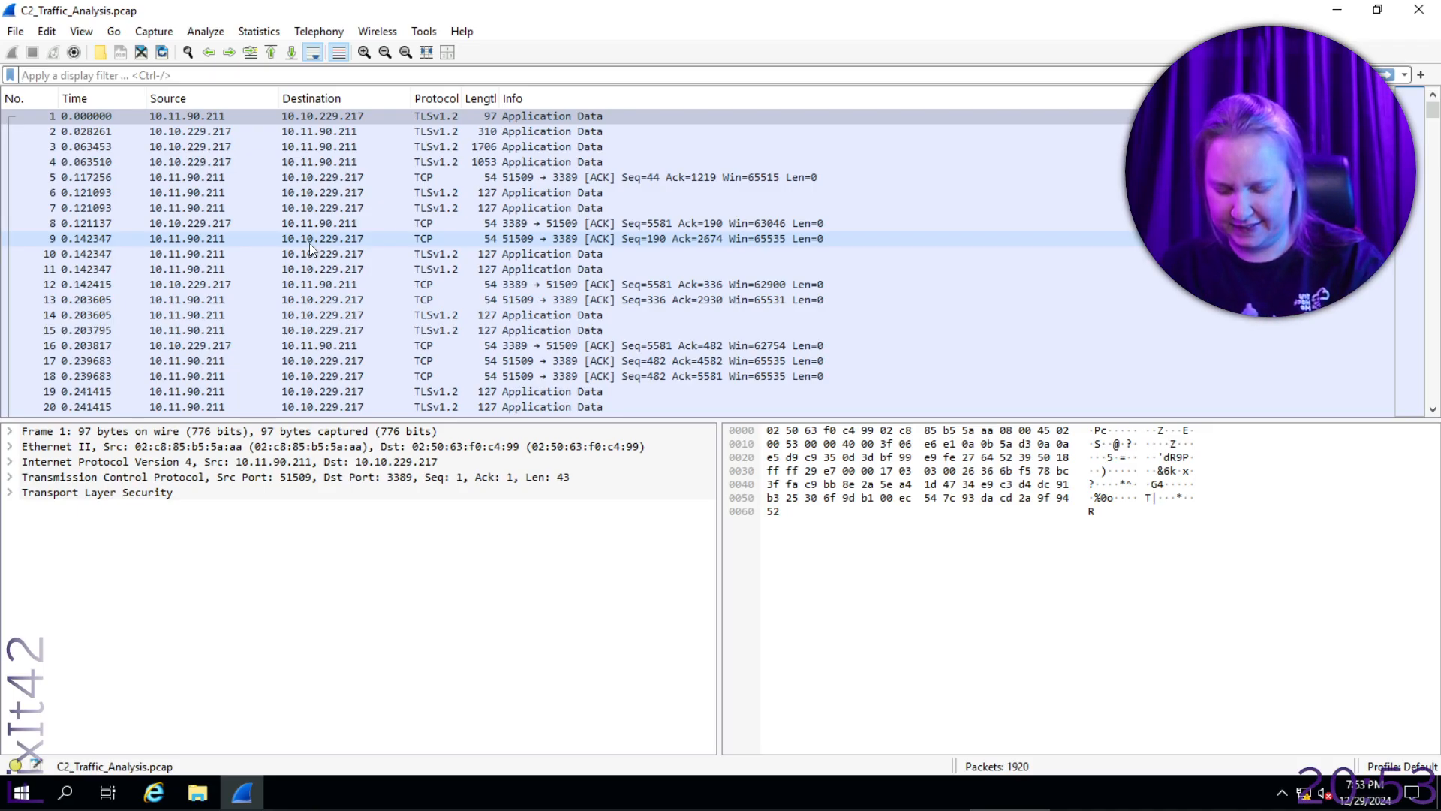
type("ip.")
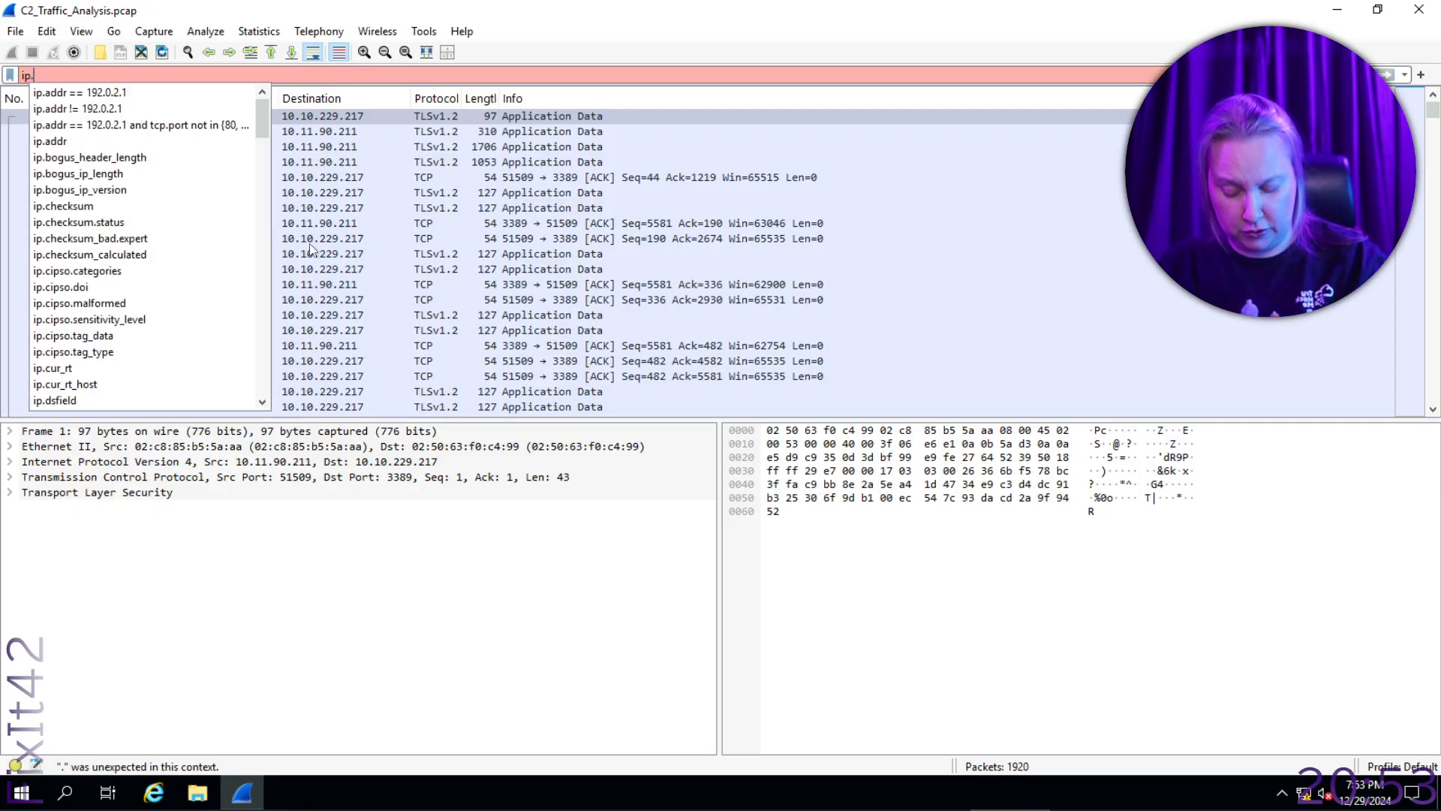
type("src")
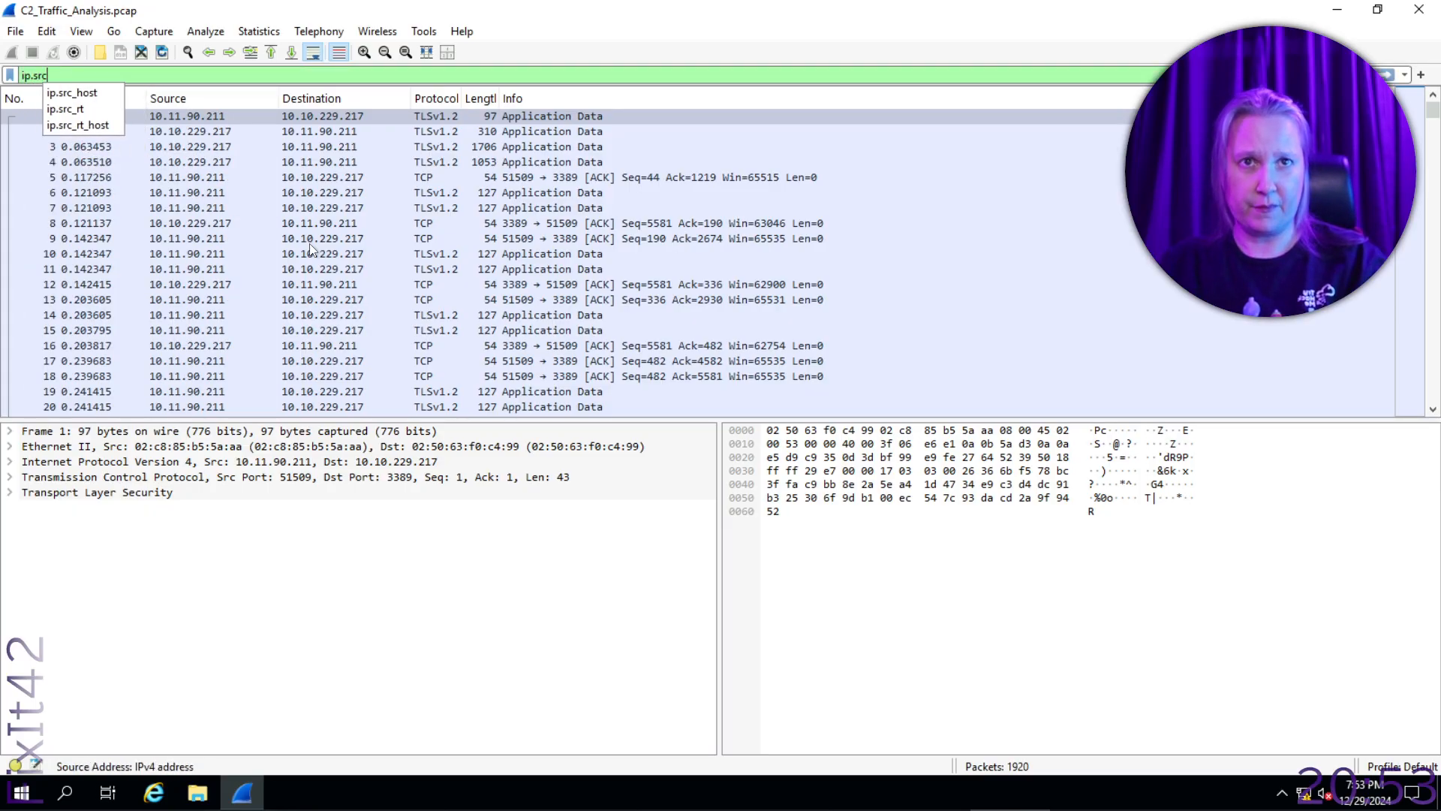
type(" ==")
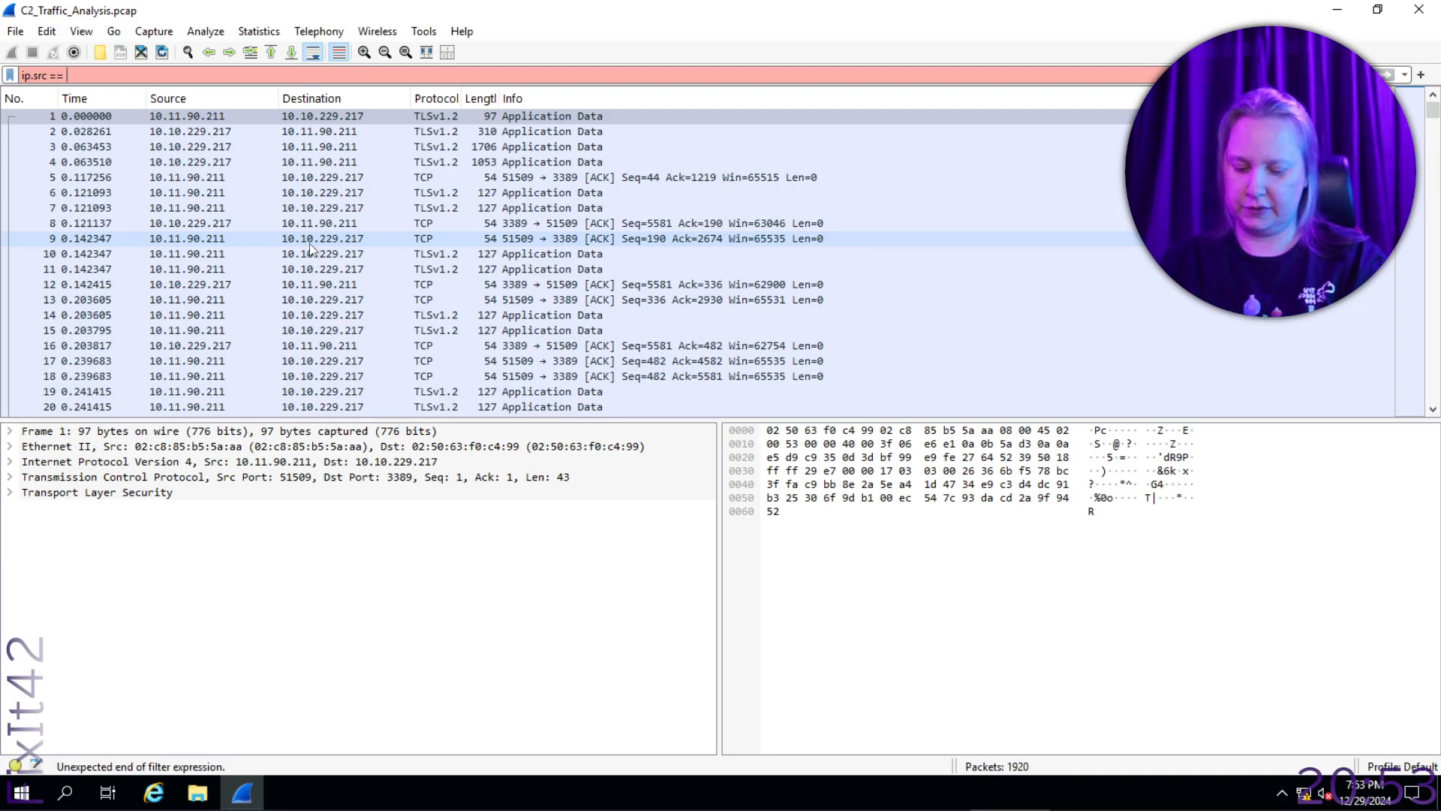
type(" 10.10.")
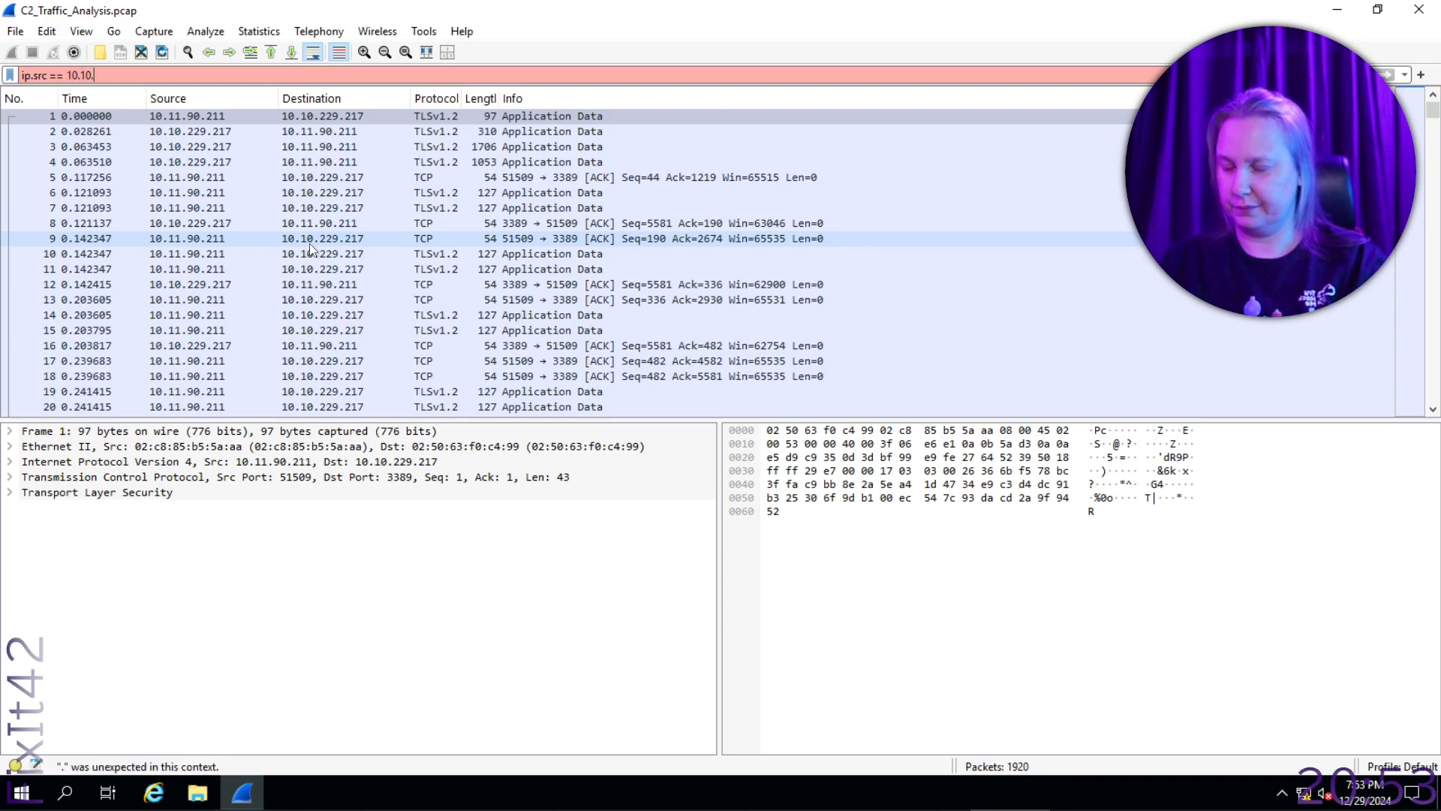
type("229.217")
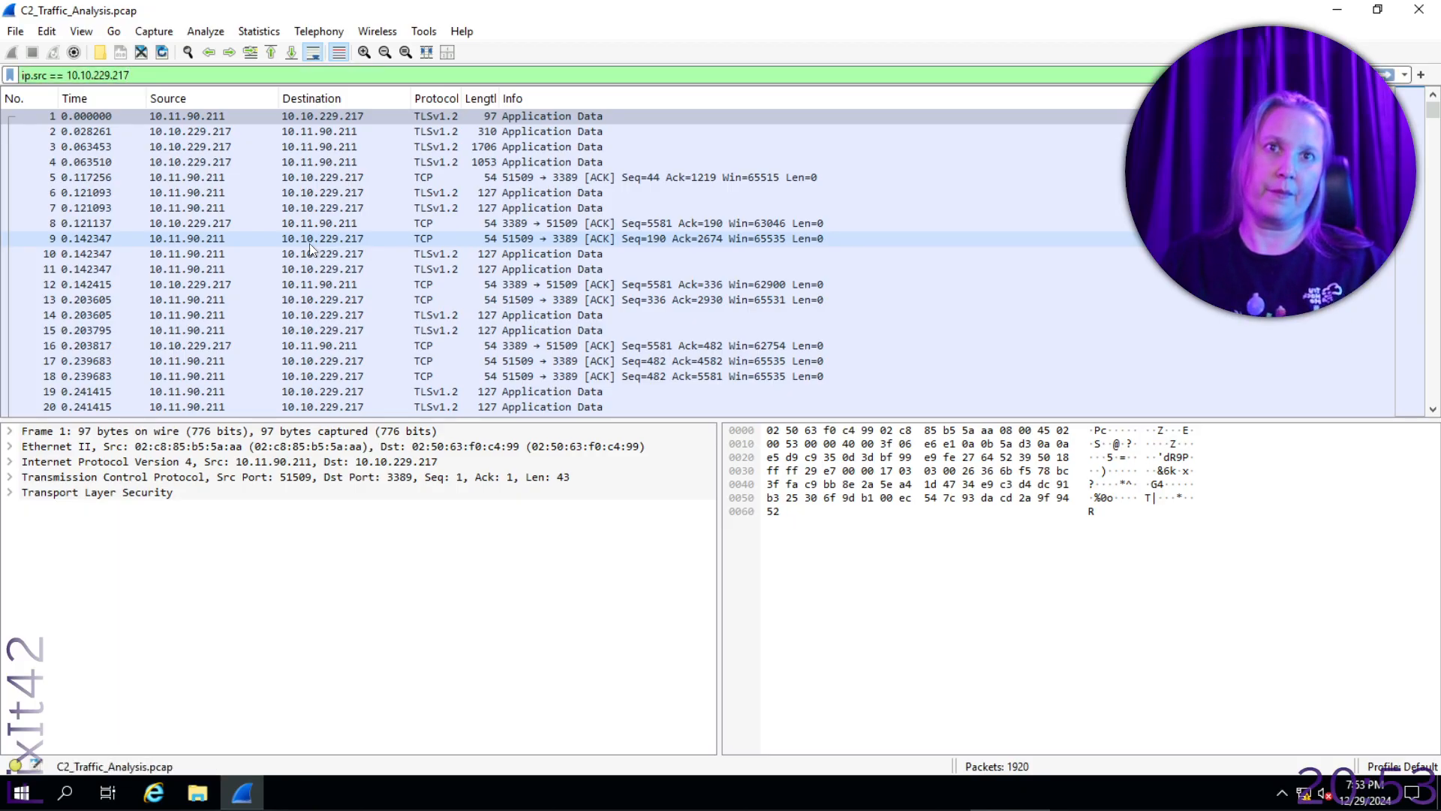
key("Return")
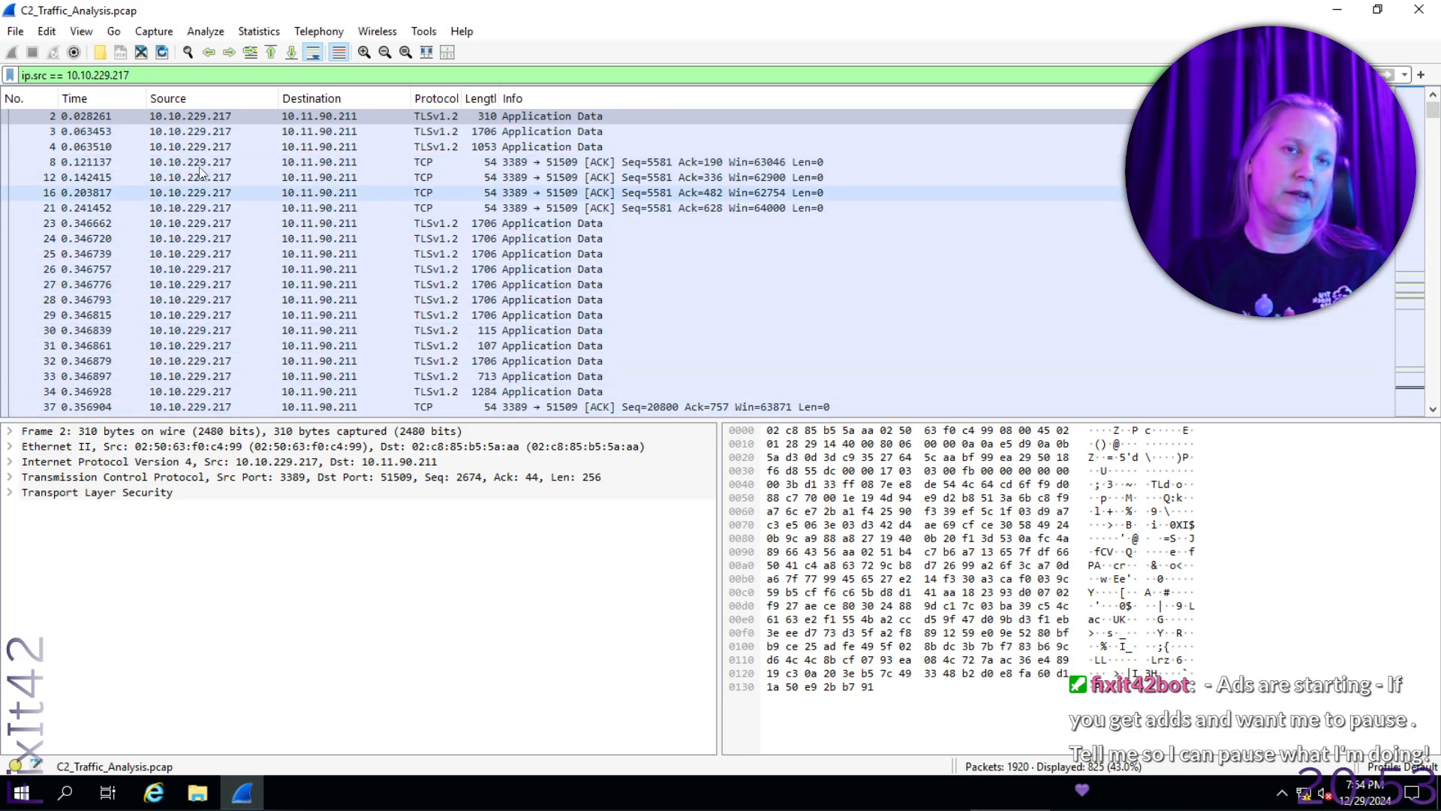
- Find the POST /initial packet in the filtered traffic and inspect its bytes and the preceding SYN packet to port 8080
scroll(208, 174, "down", 20)
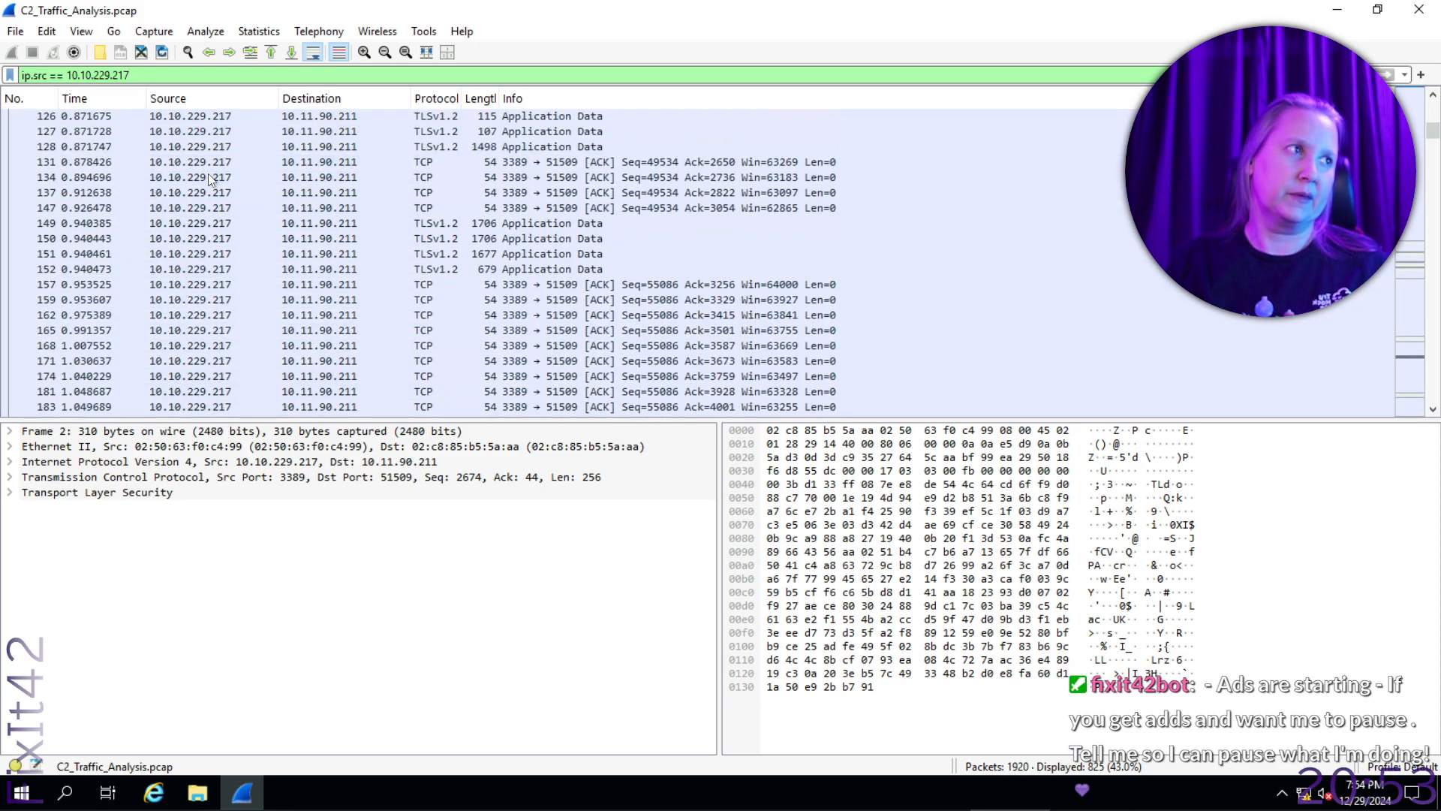
scroll(208, 174, "down", 15)
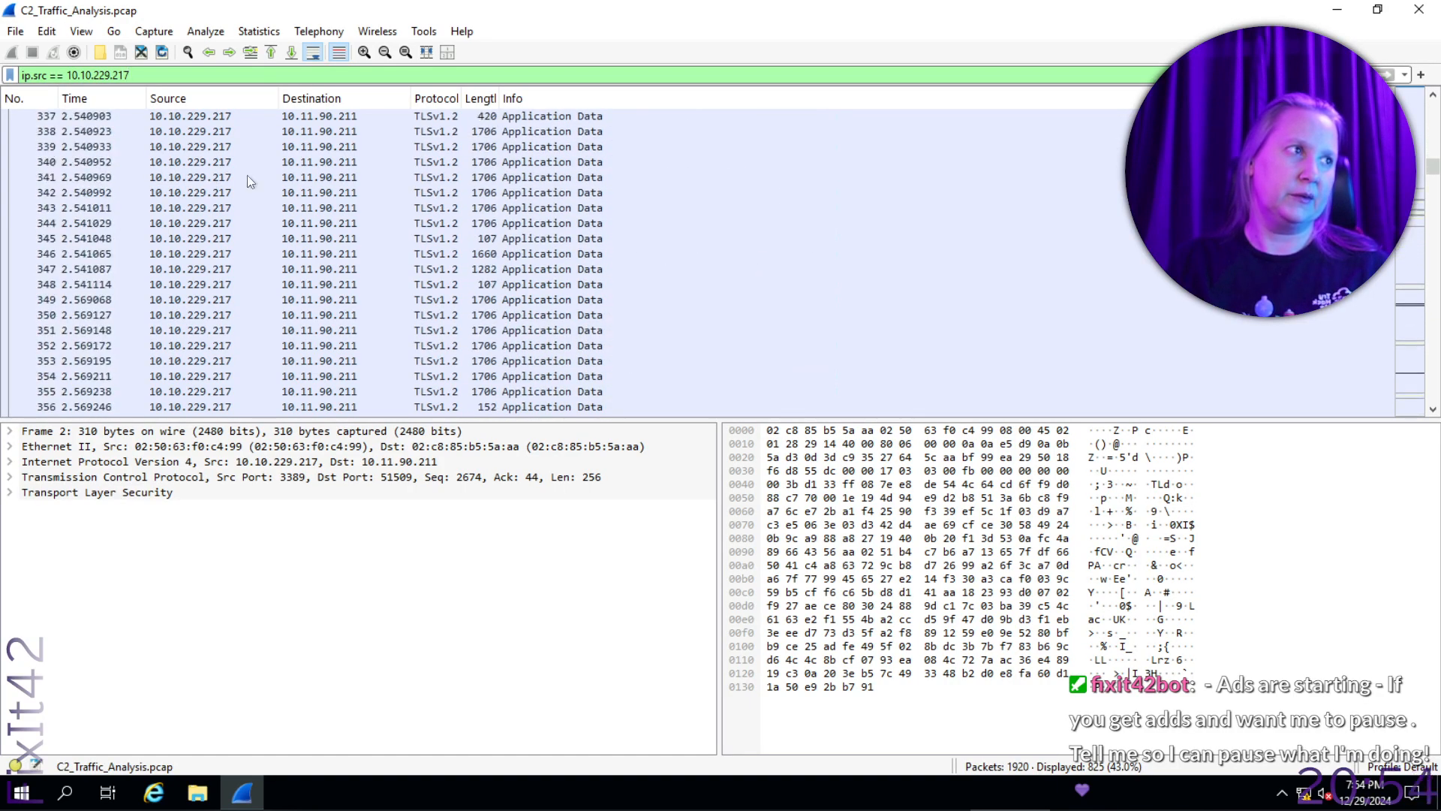
left_click_drag(1433, 172, 1436, 188)
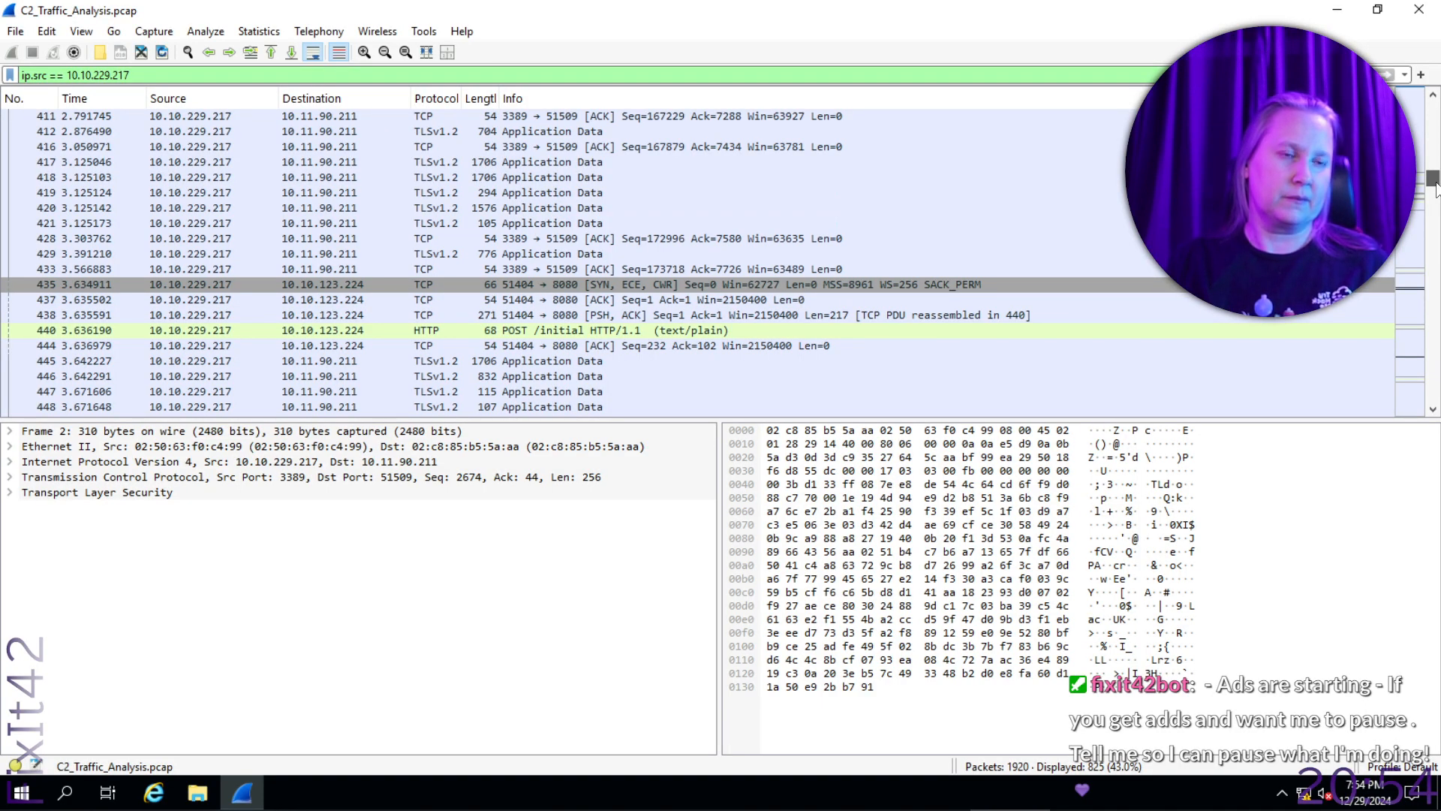
left_click_drag(1436, 187, 1436, 190)
left_click(551, 255)
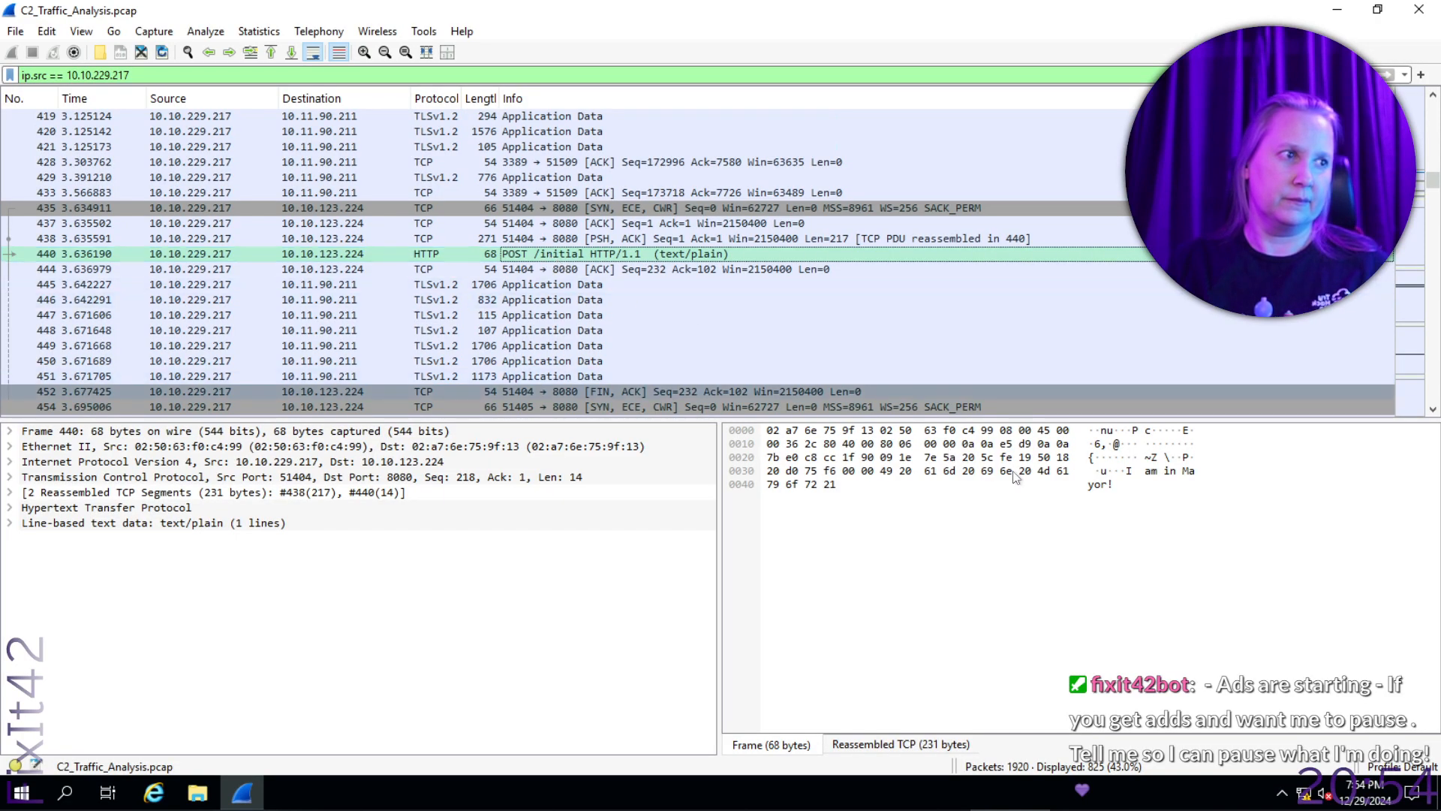
left_click(1178, 473)
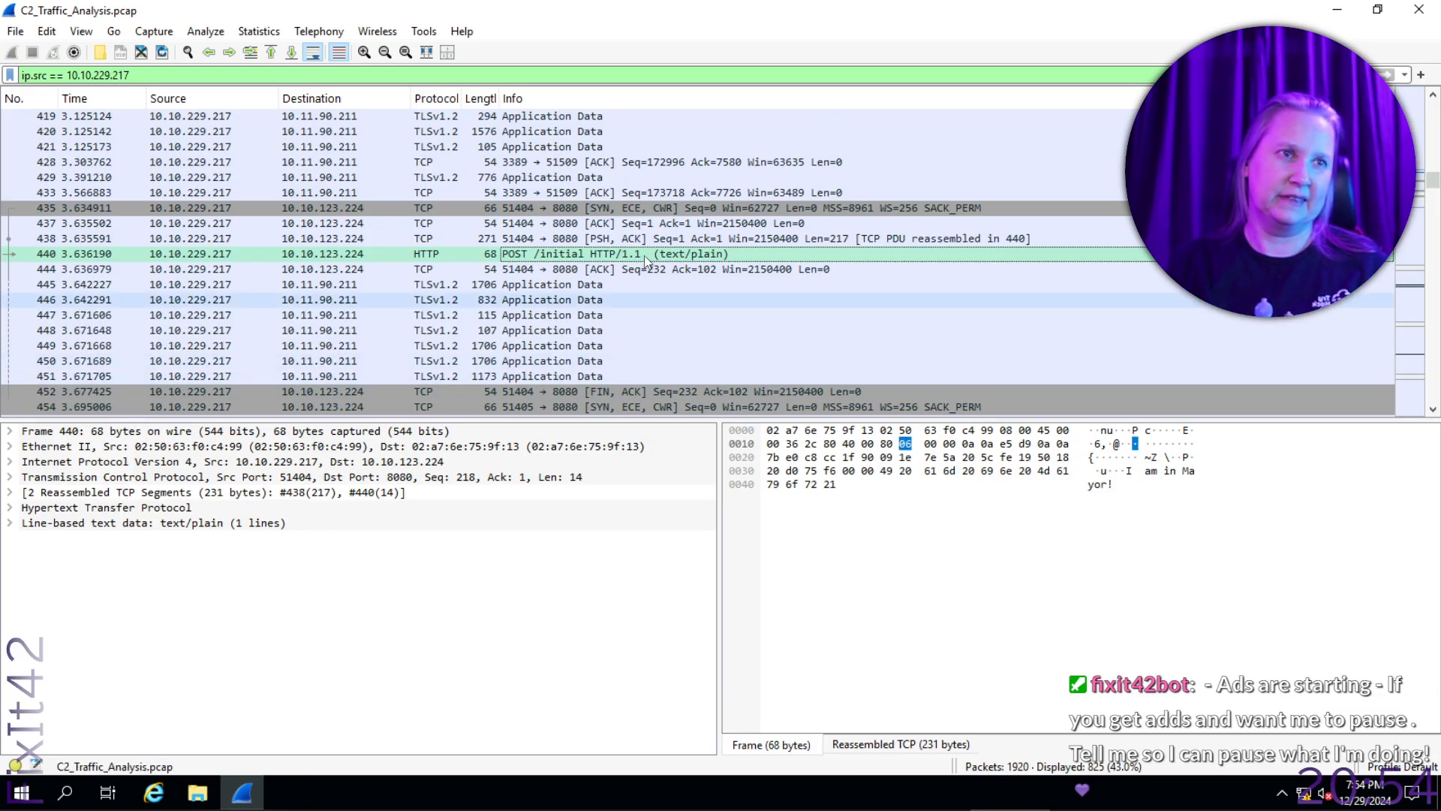
left_click(644, 209)
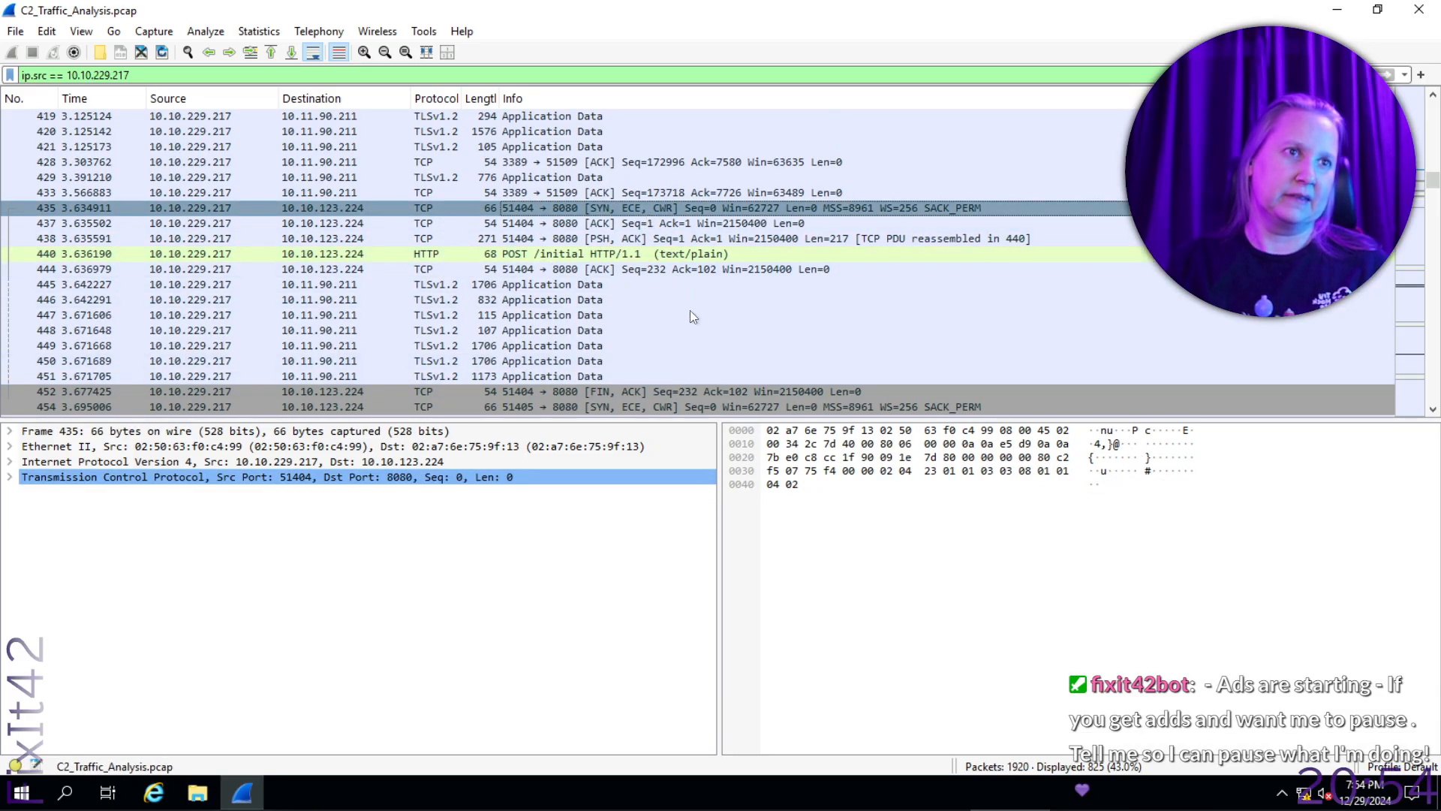
- Inspect the payloads of the POST /exfiltrate packet and the POST /beacon packet that follows it
scroll(706, 344, "down", 8)
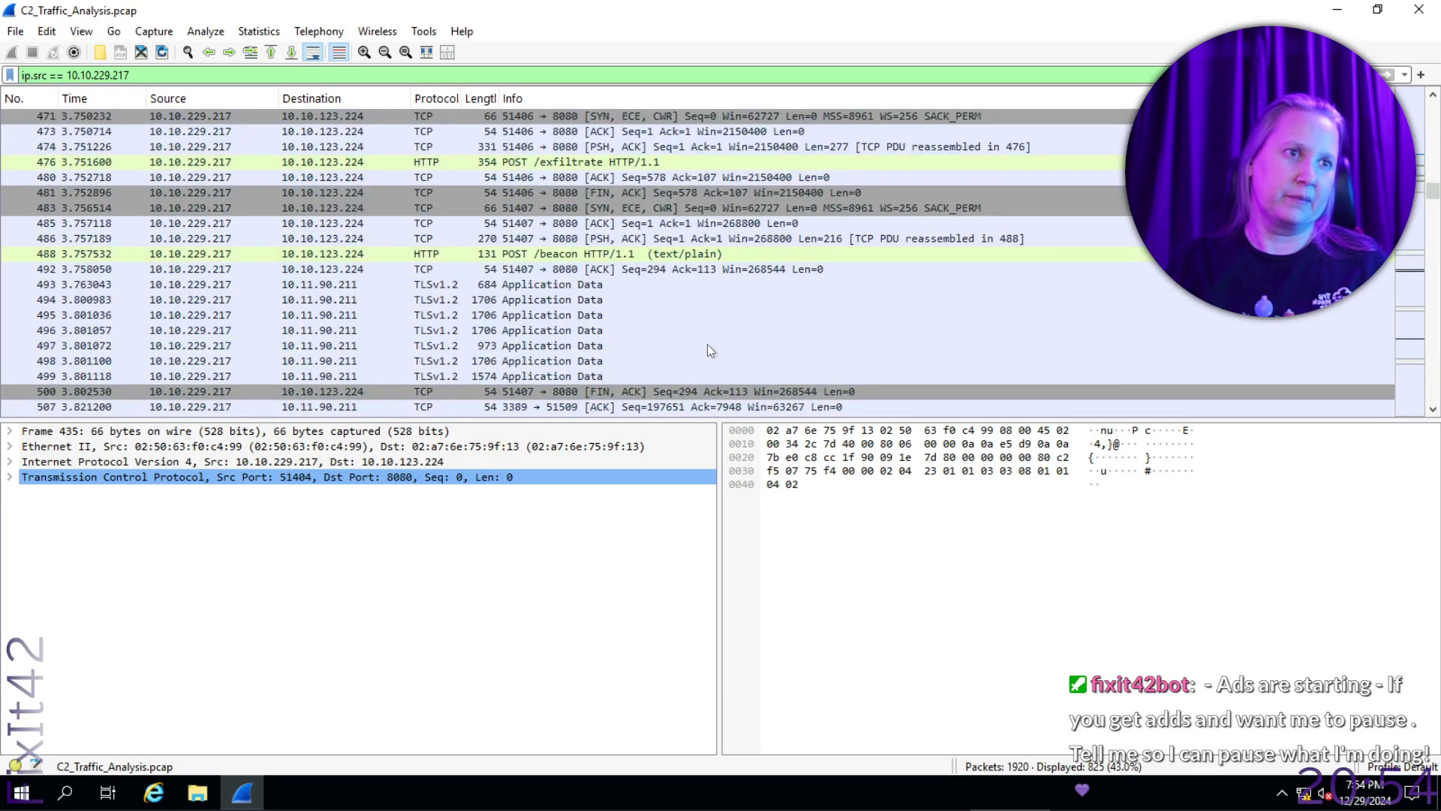
left_click(669, 162)
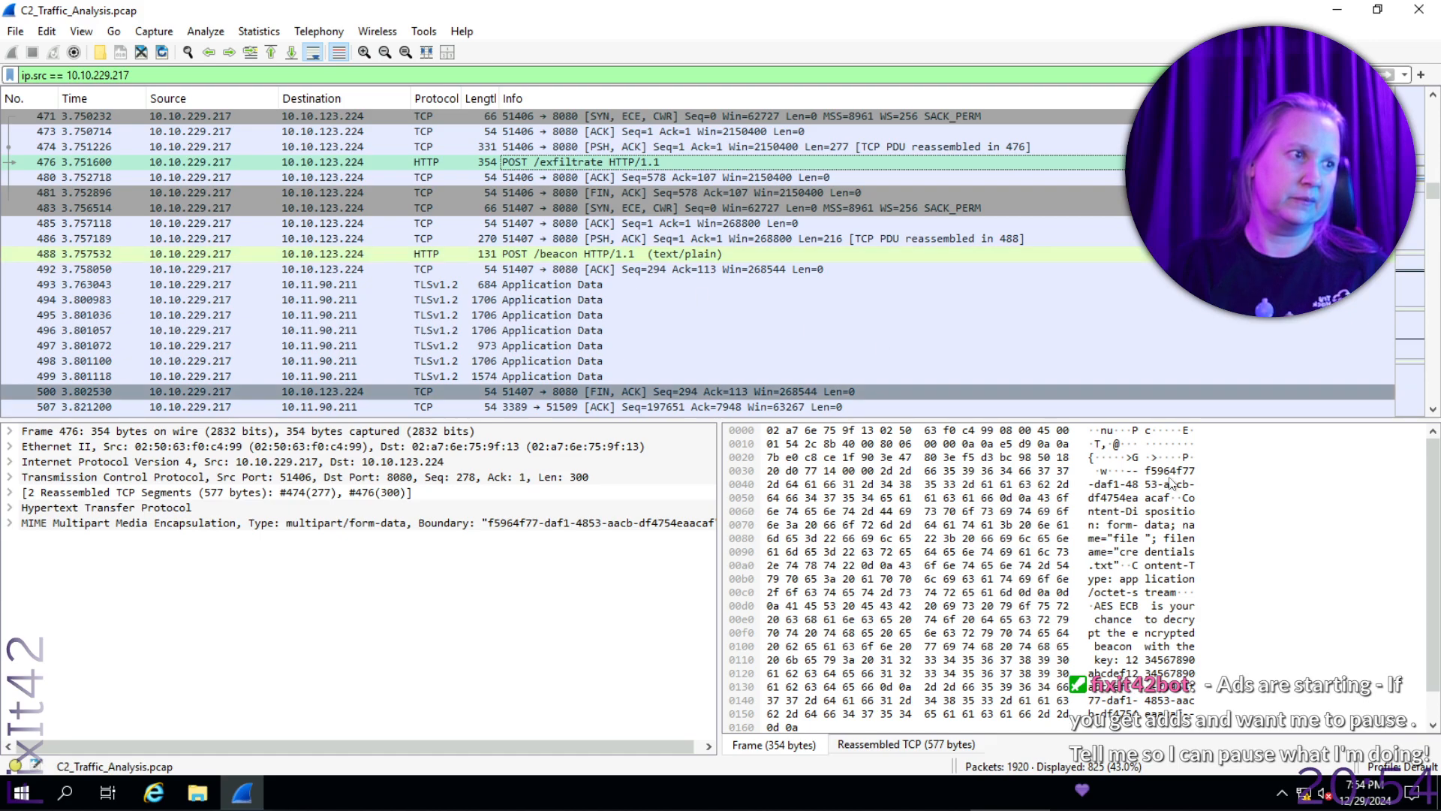
left_click(1188, 562)
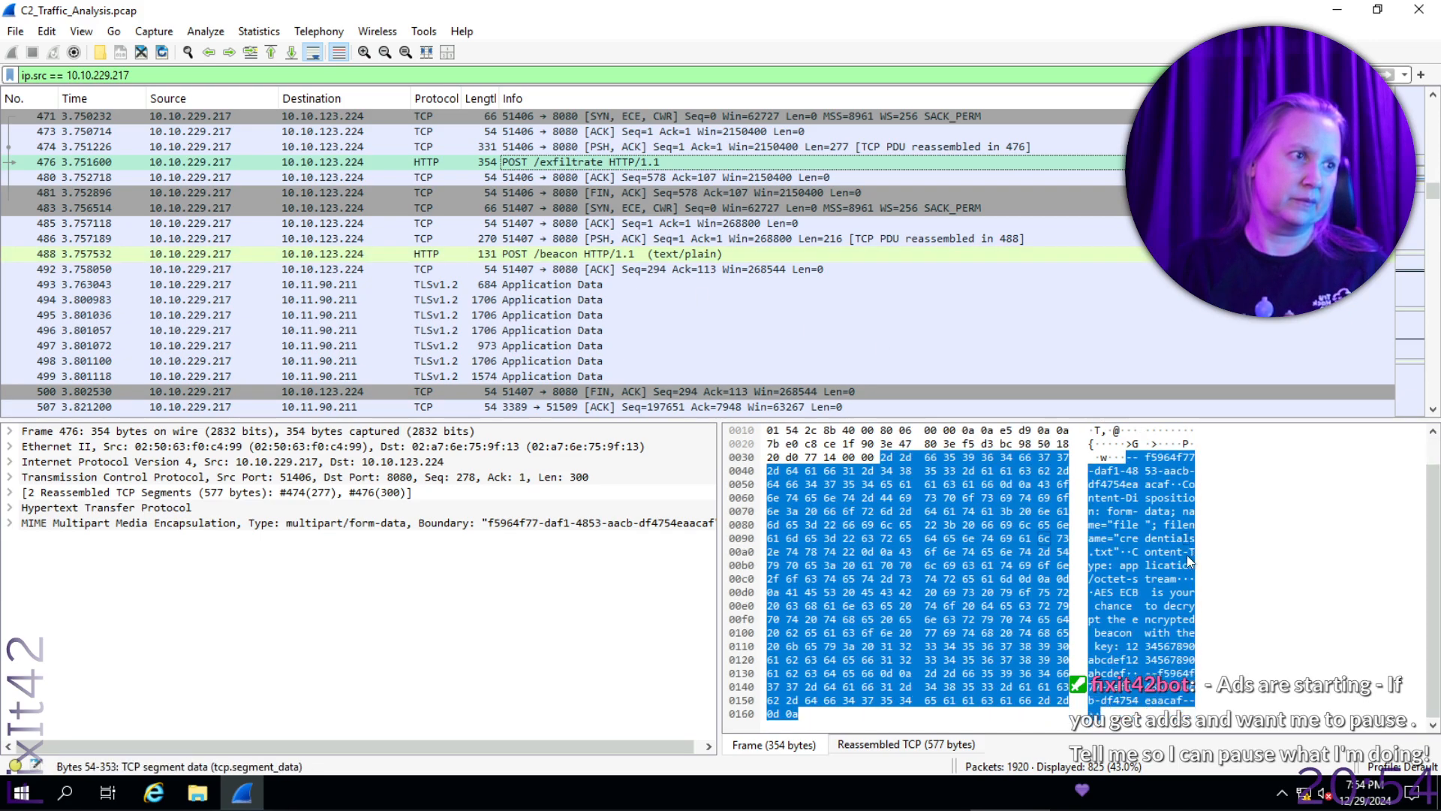
left_click(620, 253)
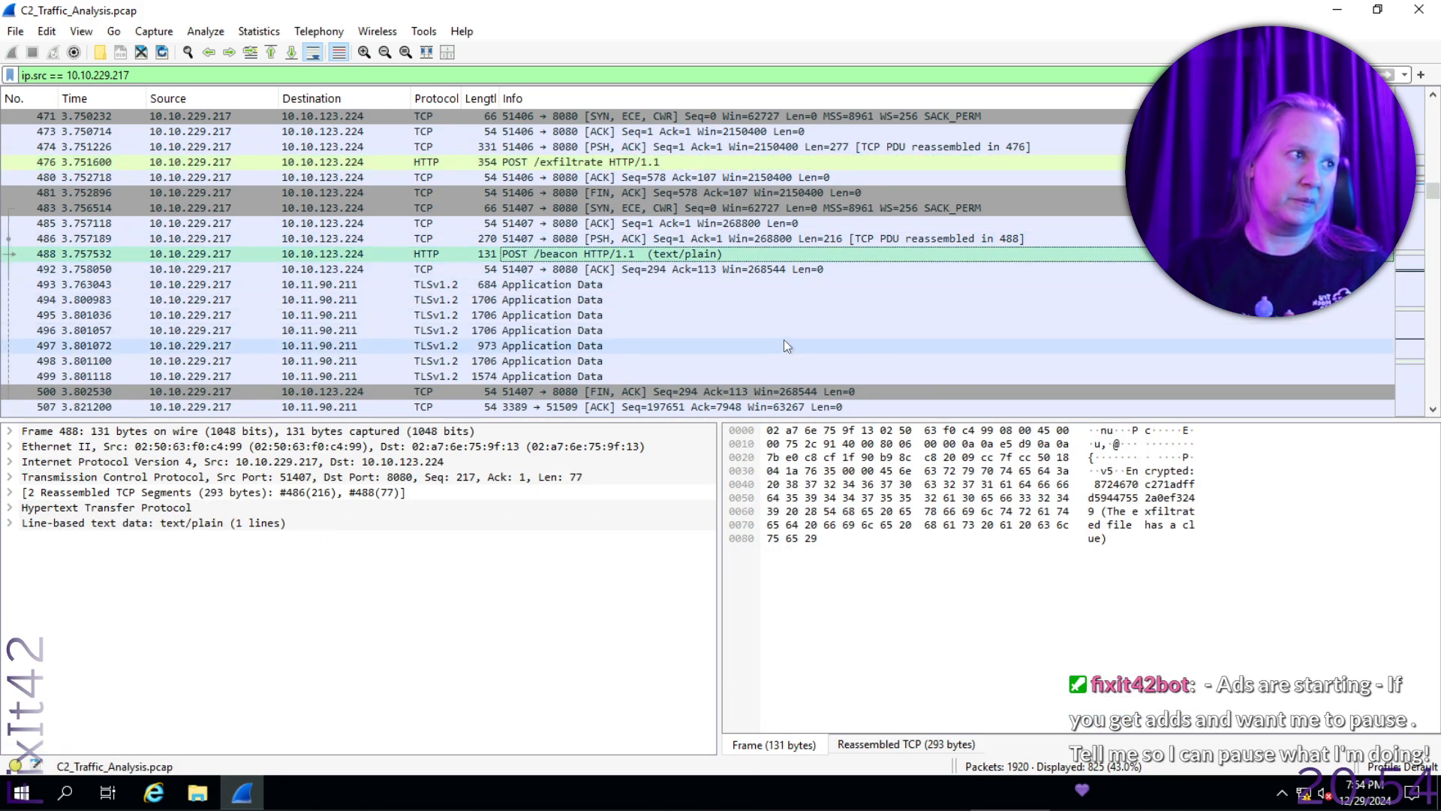
- Inspect the POST /beacon packet number 955 and look through the remaining filtered packets to the end of the capture
scroll(783, 339, "down", 15)
scroll(786, 339, "down", 10)
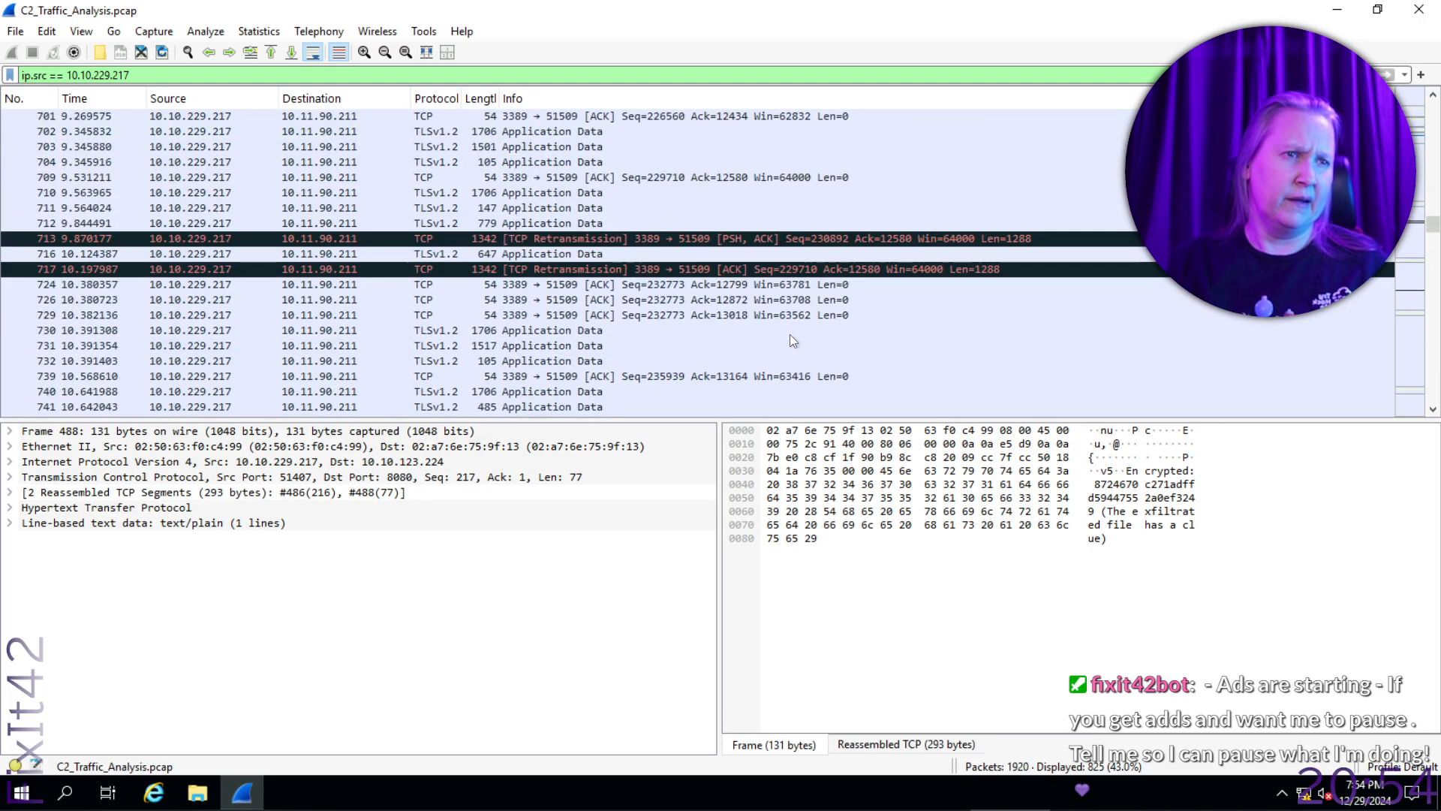
scroll(792, 329, "down", 16)
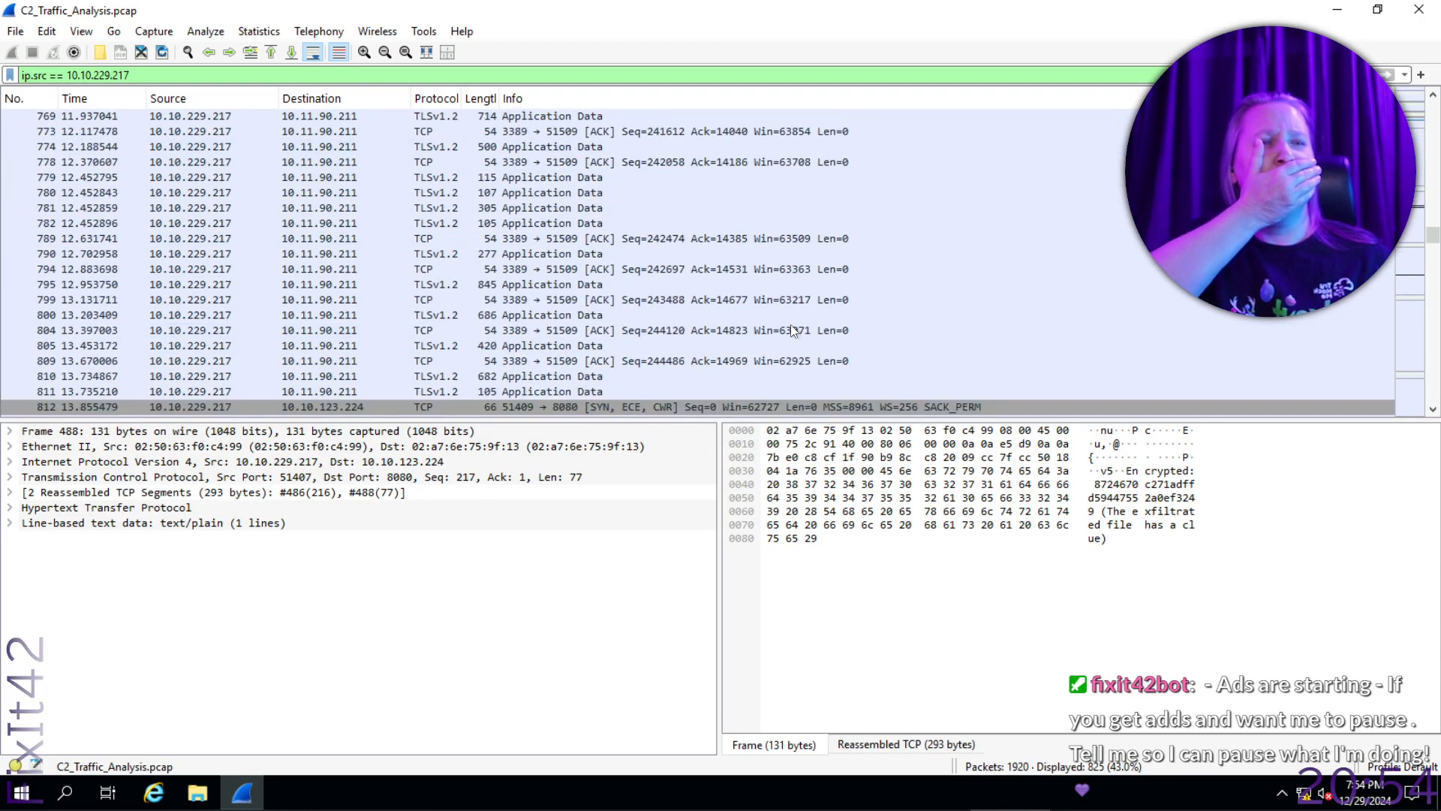
scroll(791, 328, "down", 10)
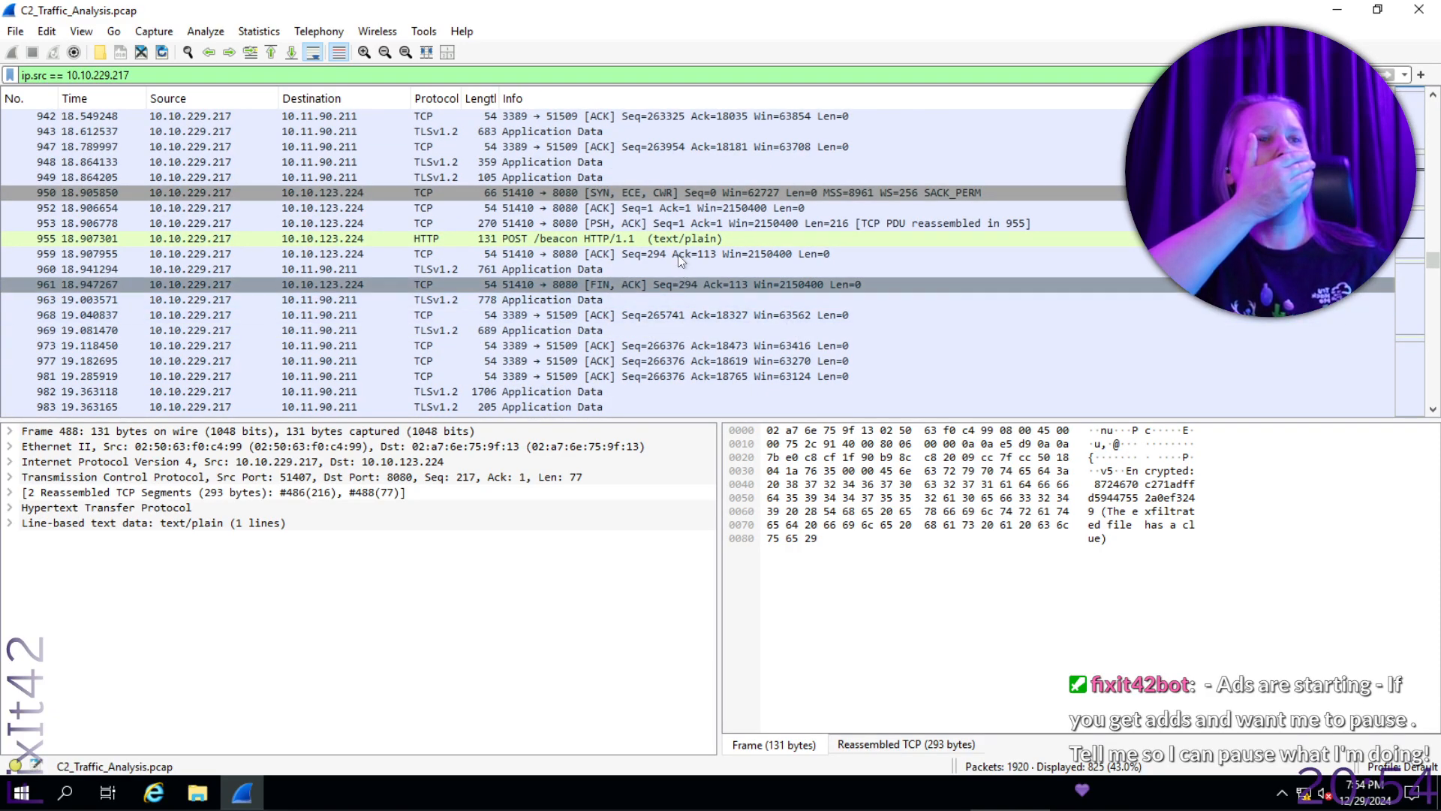
left_click(683, 239)
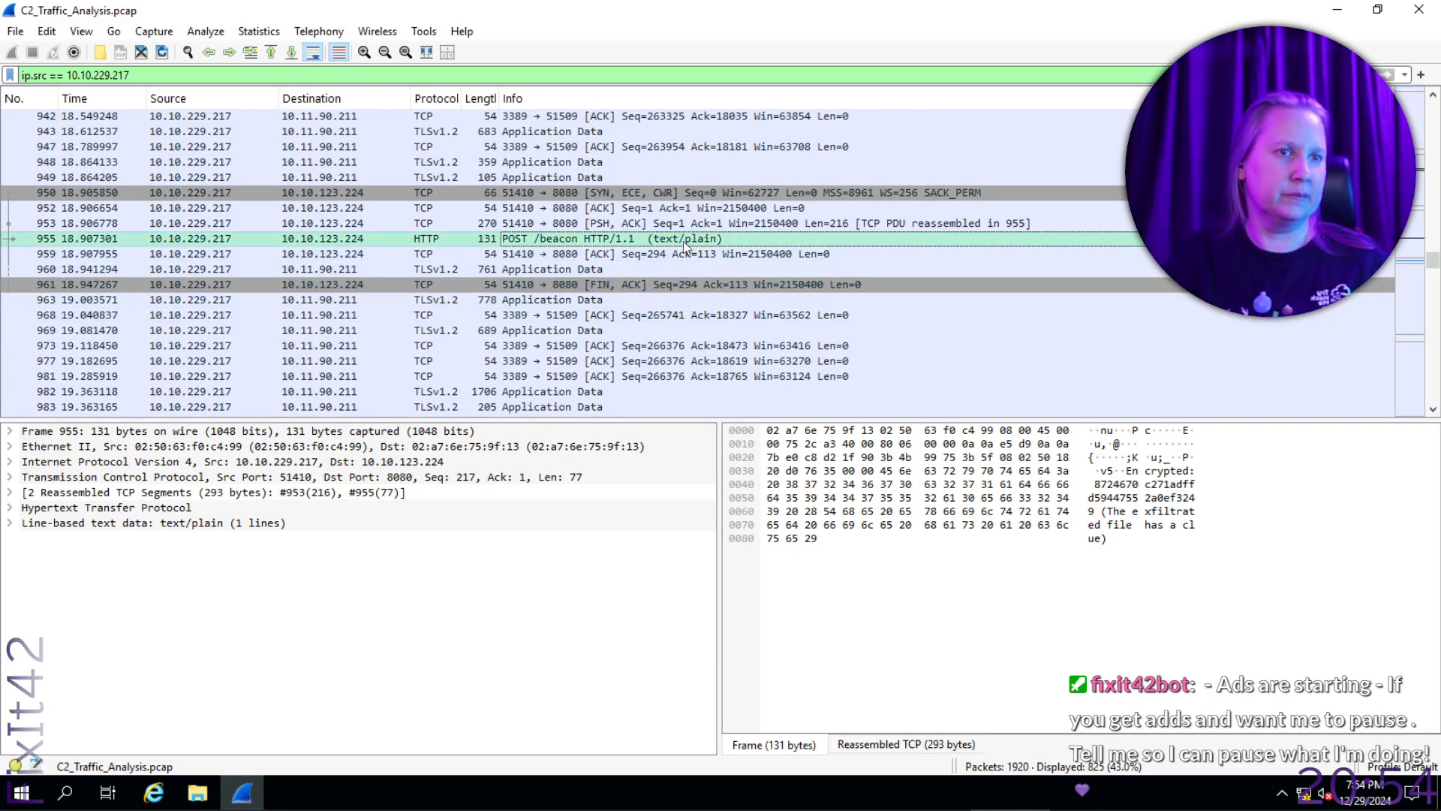
left_click_drag(1435, 270, 1428, 421)
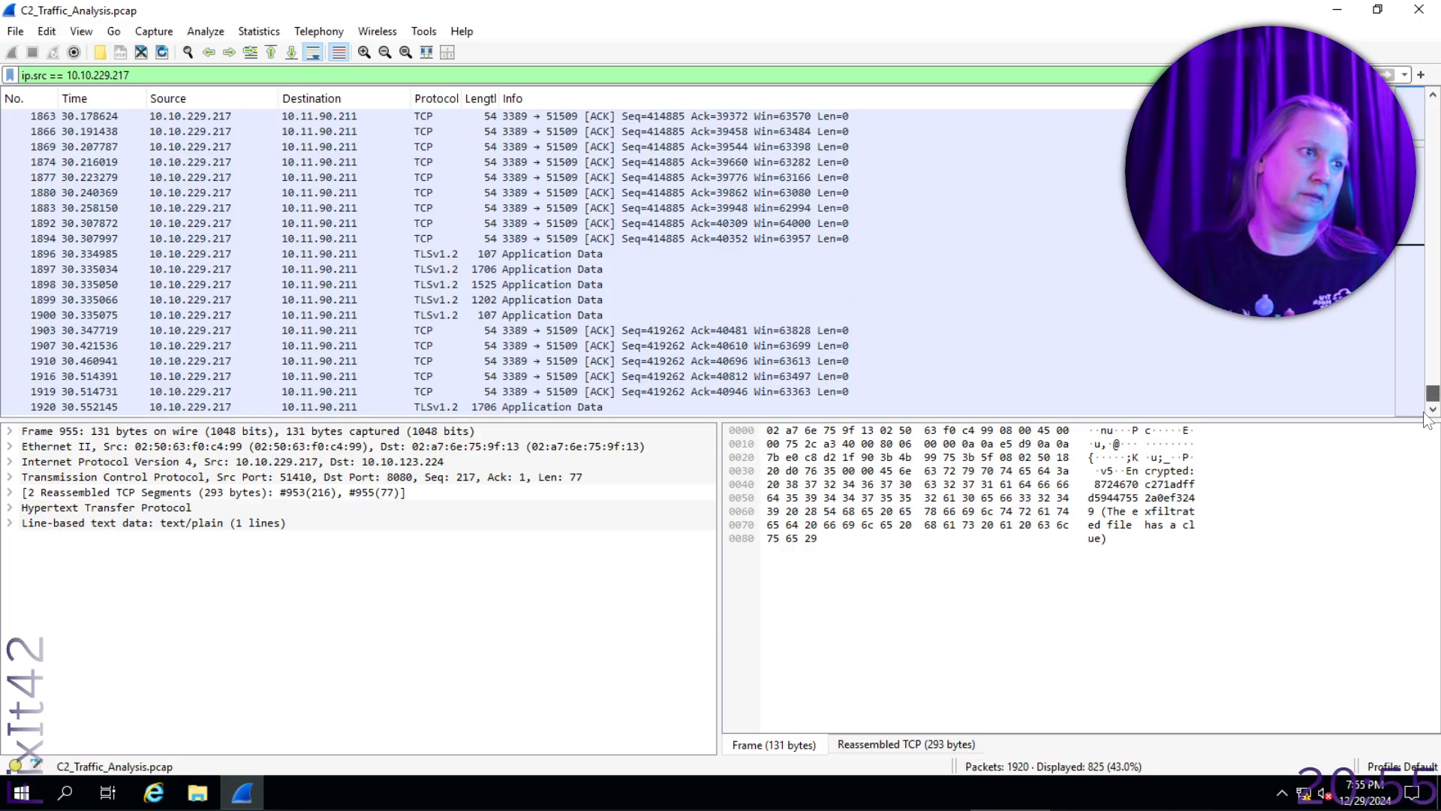
left_click_drag(1432, 393, 1432, 108)
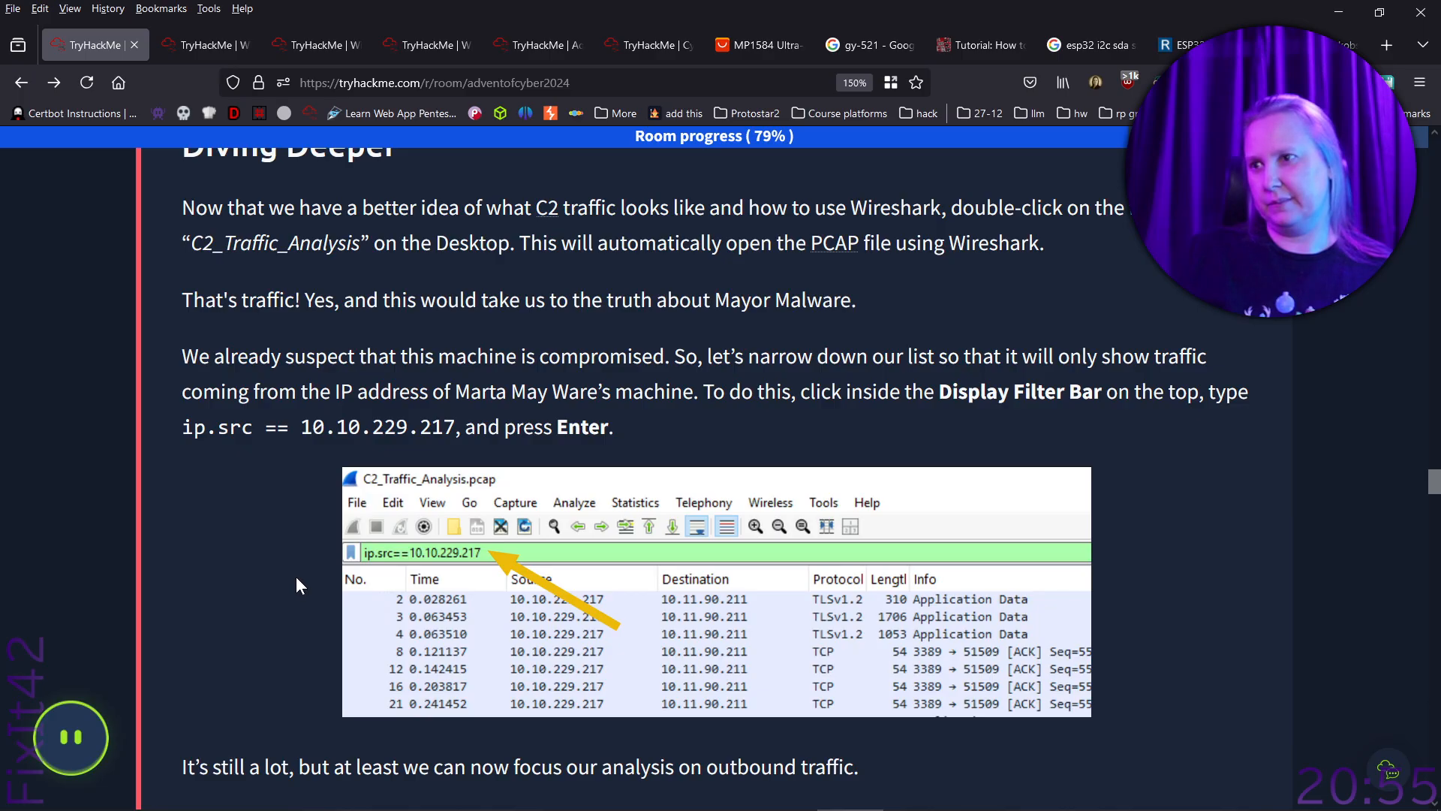
- Read the room's Diving Deeper and Message Received instructions on outbound traffic and the POST /initial packet
scroll(297, 577, "down", 3)
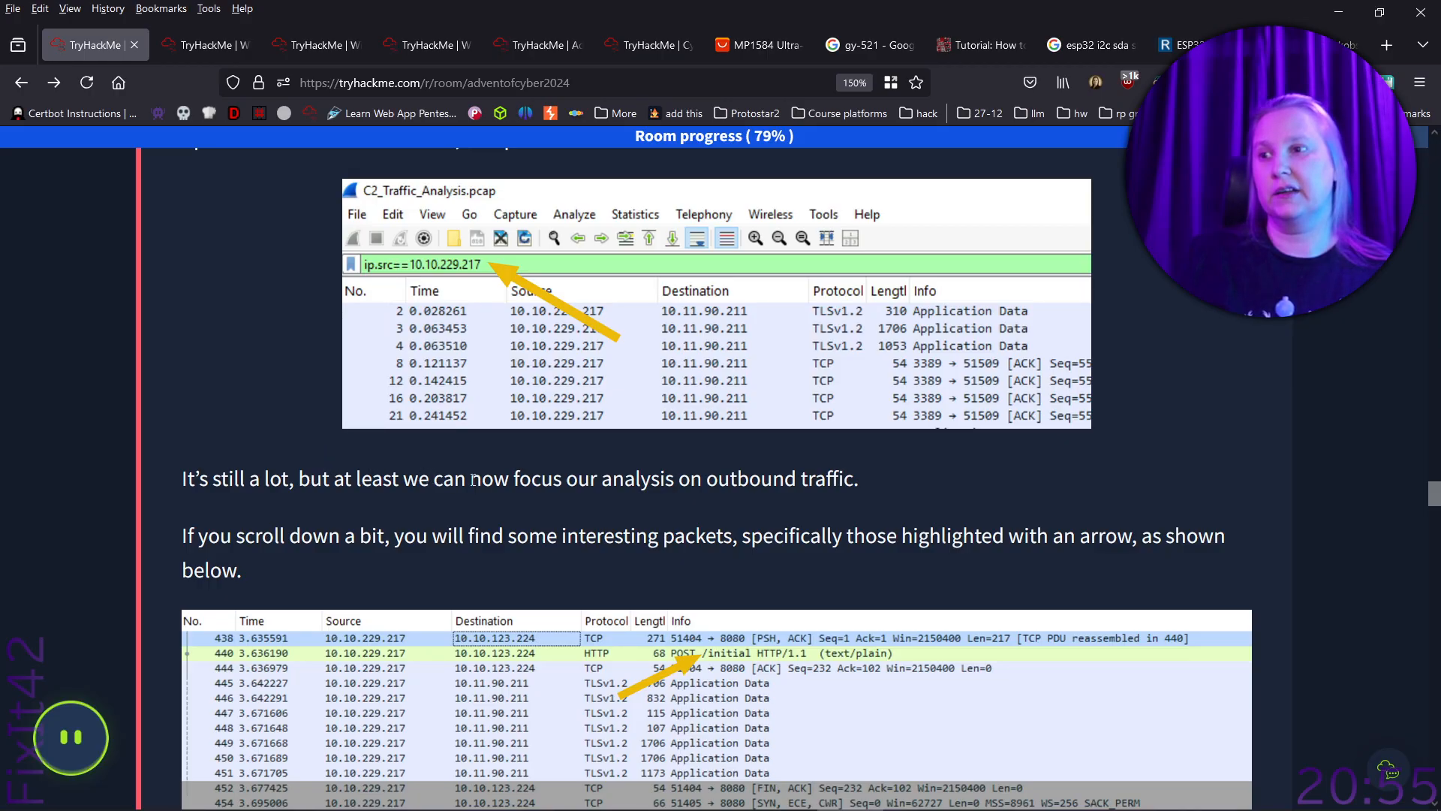
scroll(565, 444, "down", 2)
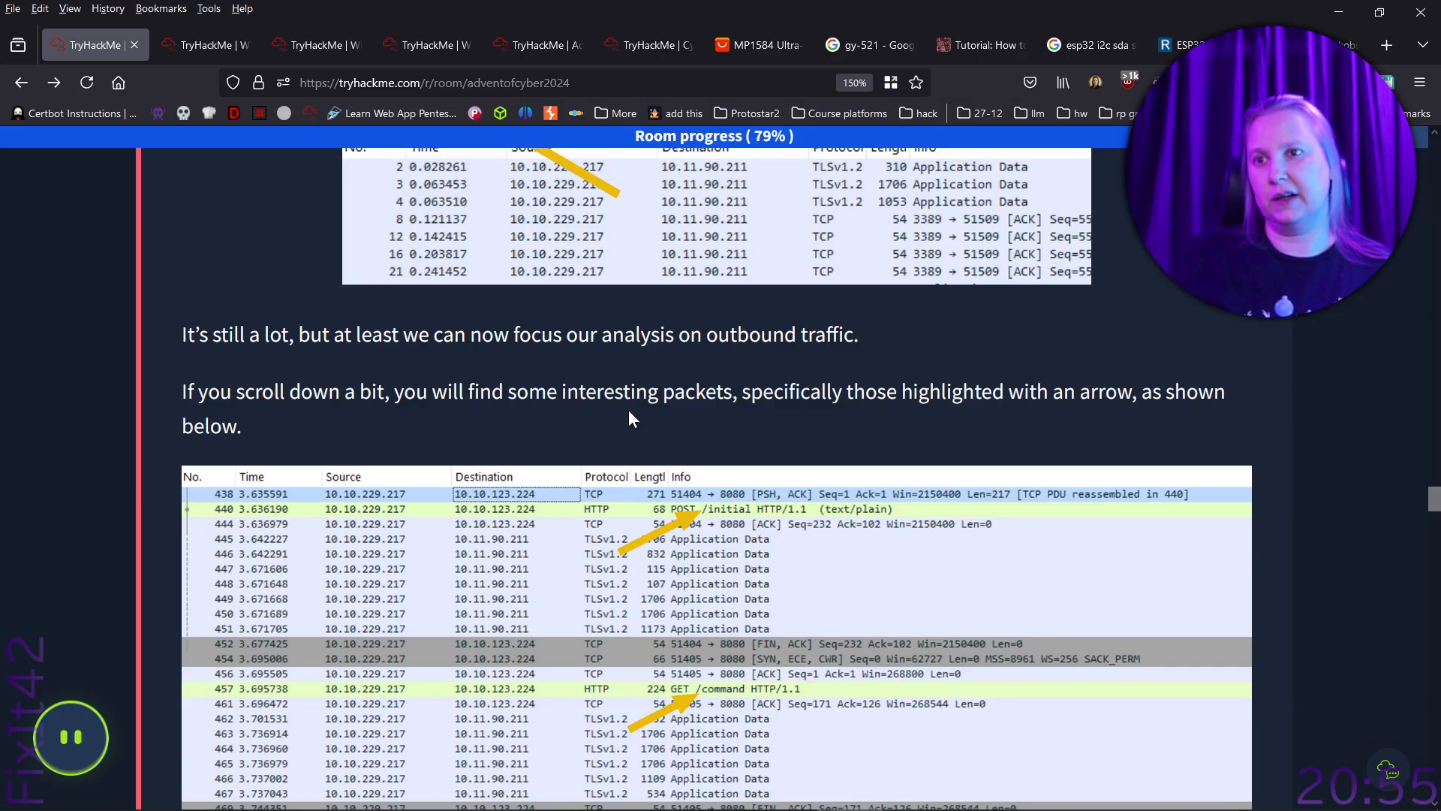
scroll(697, 425, "down", 2)
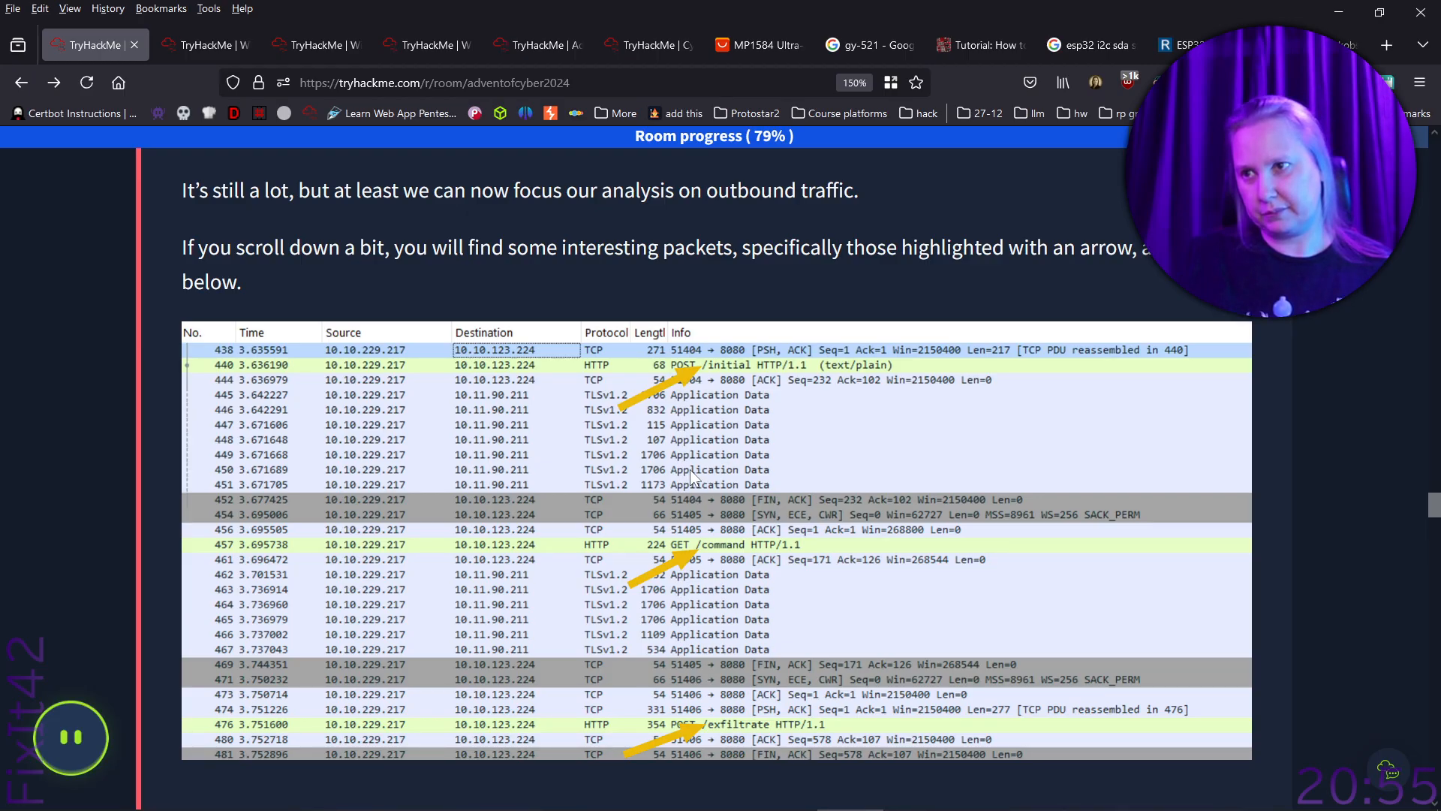
scroll(691, 472, "down", 6)
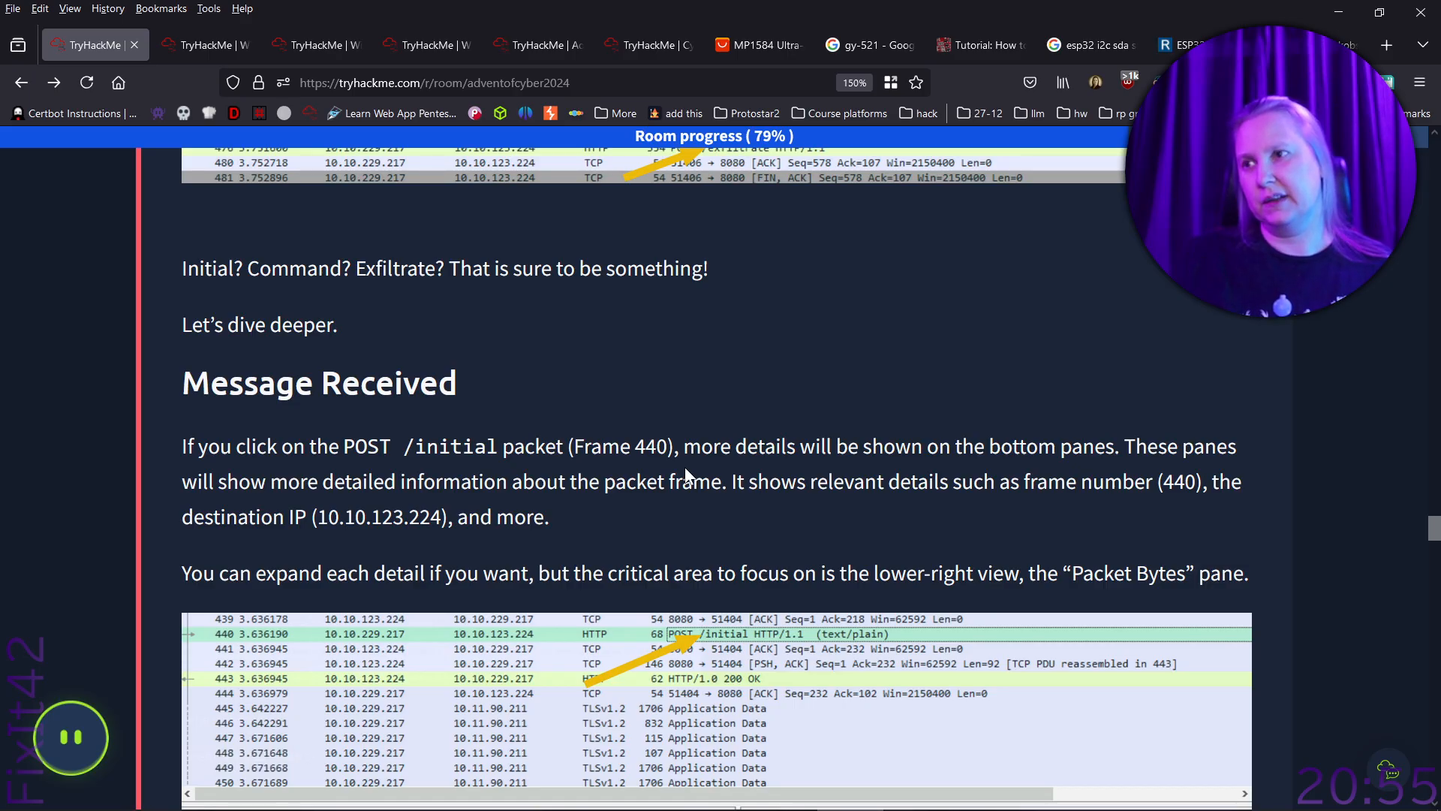
scroll(687, 475, "down", 2)
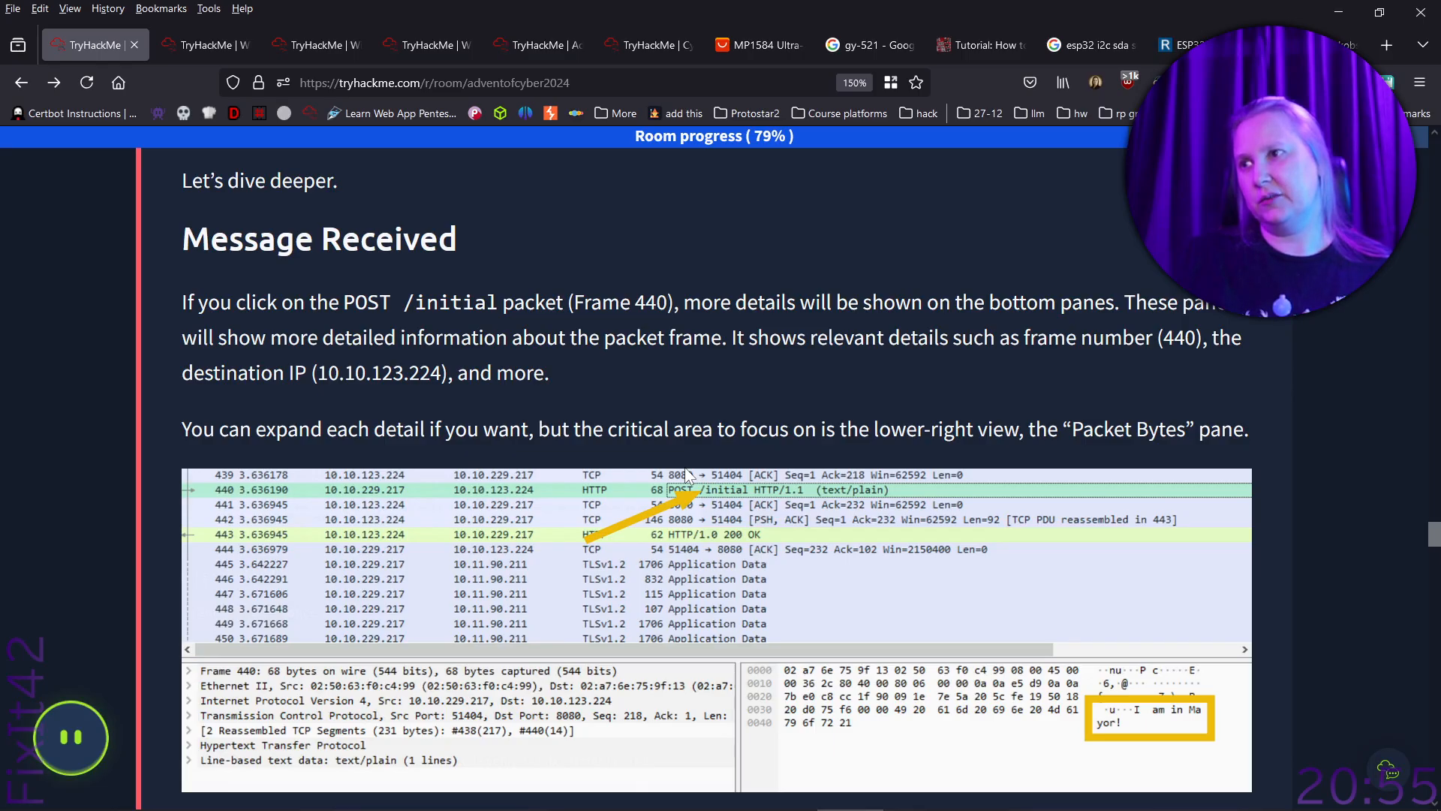
scroll(686, 473, "down", 2)
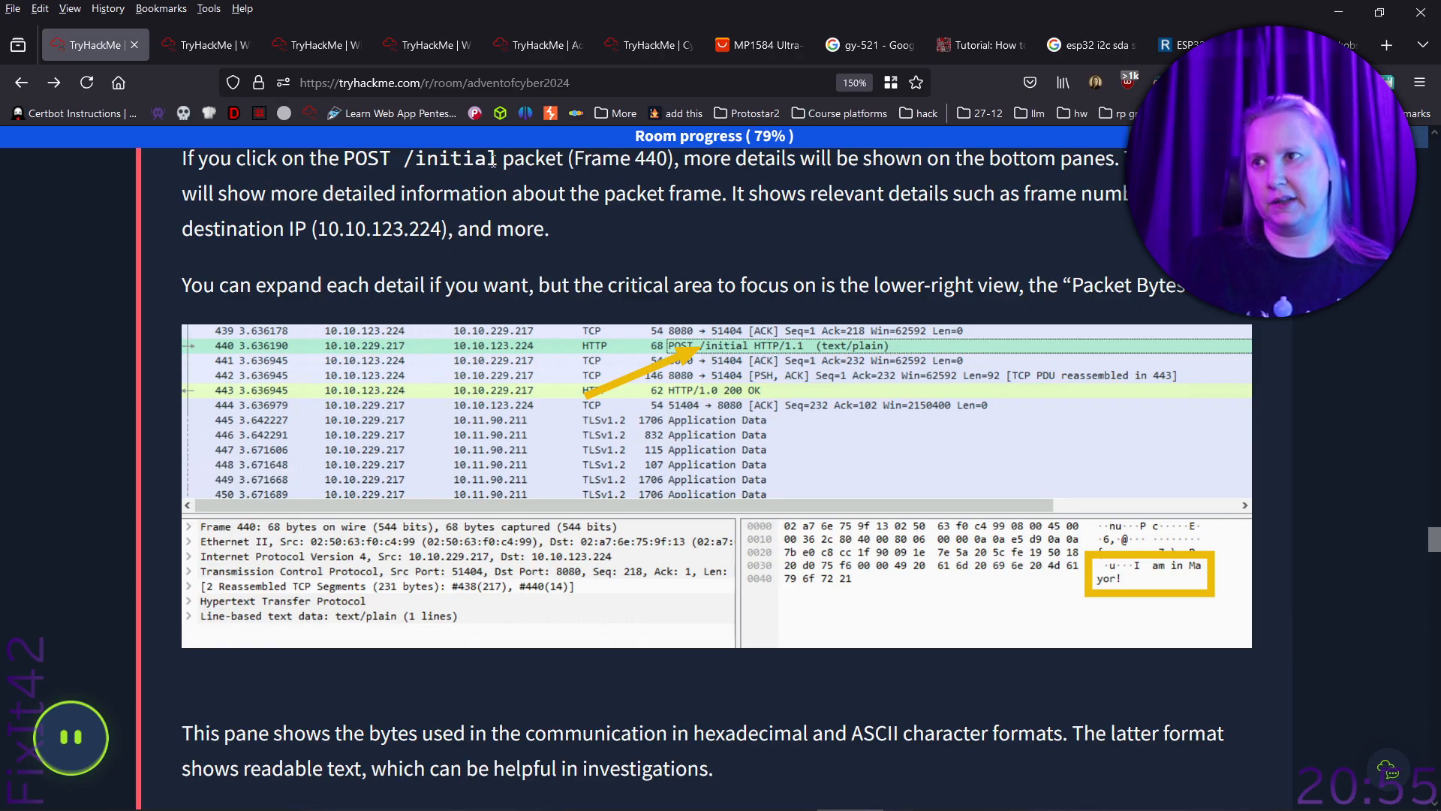
- Switch to the Wireshark capture, locate the POST /initial packet, frame 440, and examine its packet bytes
key("alt+Tab")
left_click(90, 523)
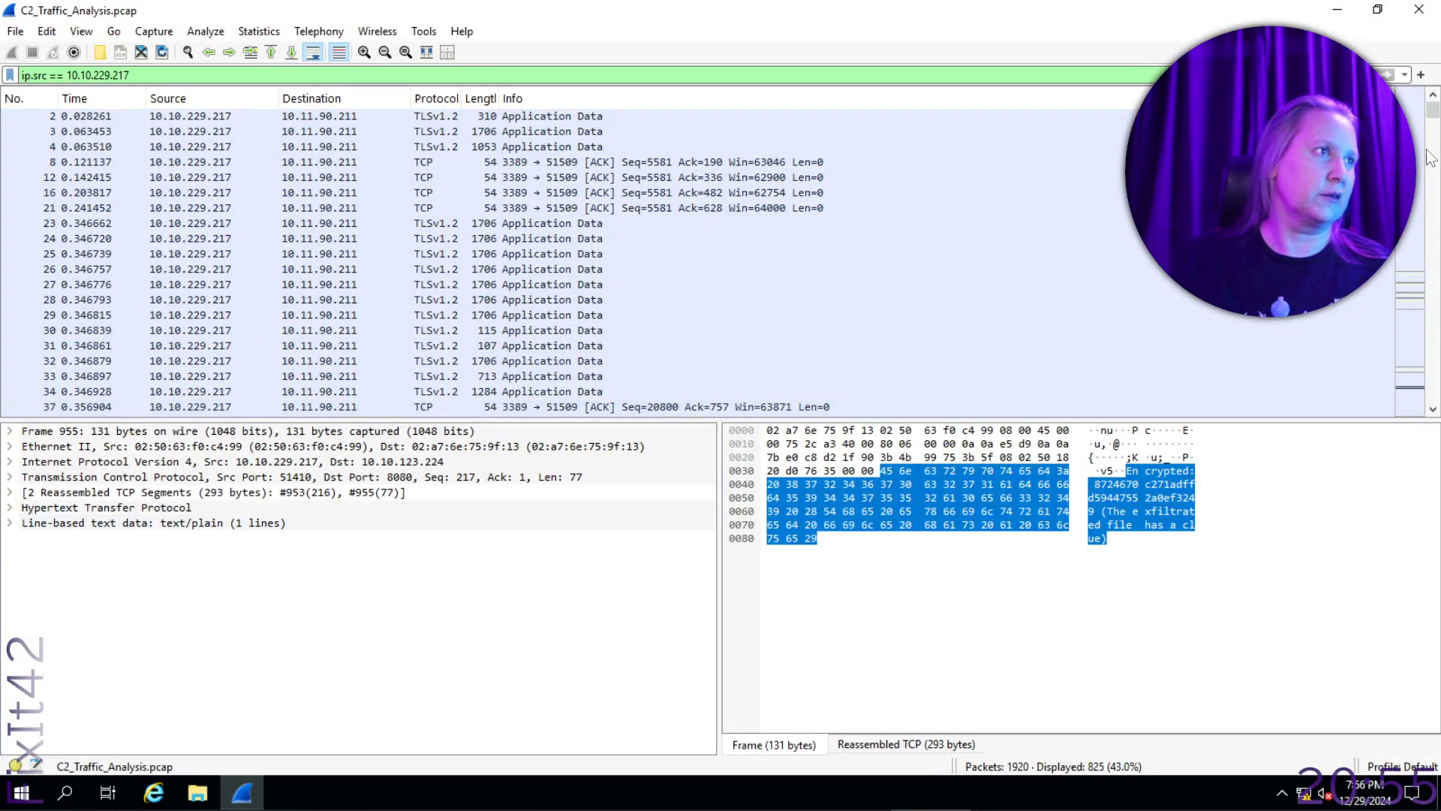
left_click_drag(1433, 112, 1440, 185)
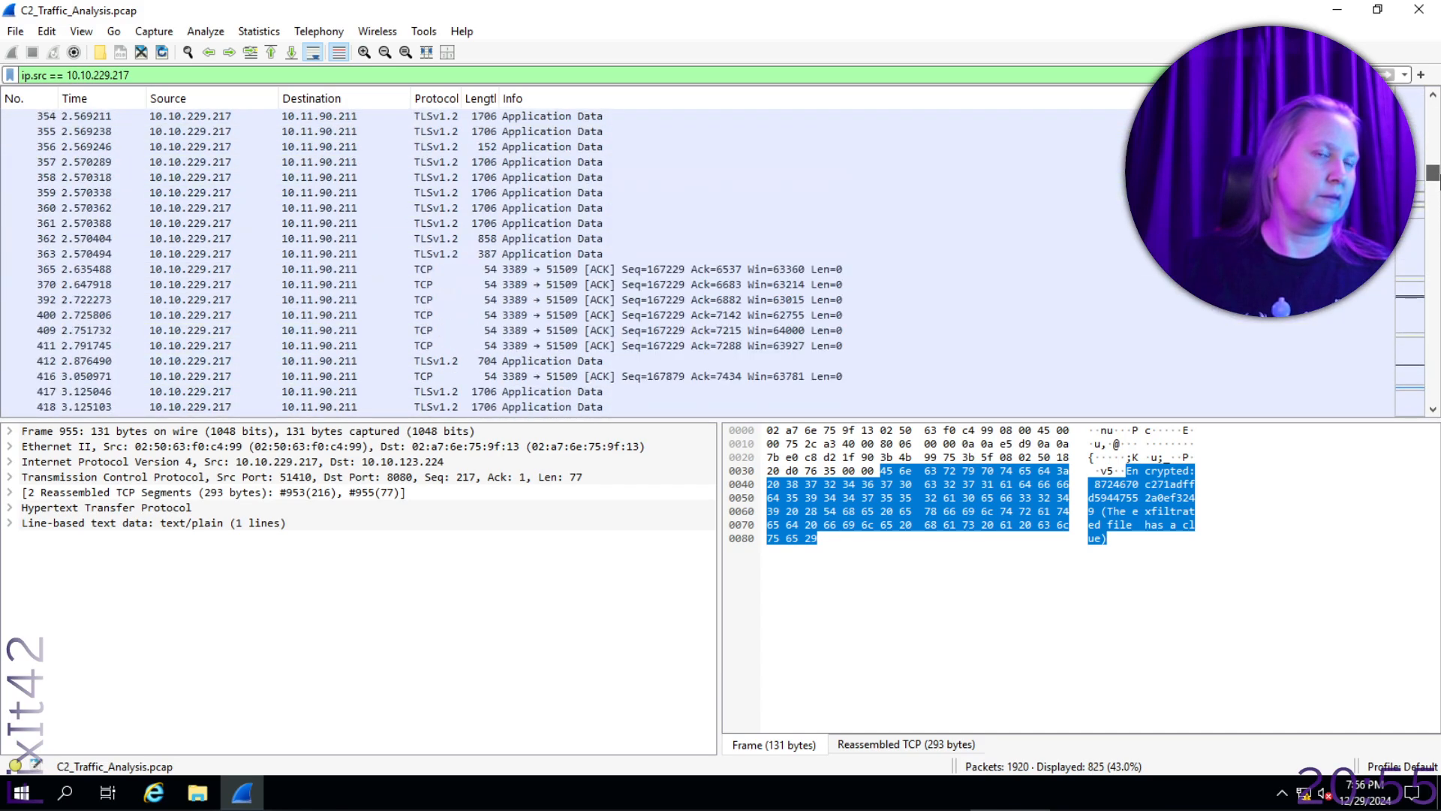
scroll(999, 259, "down", 14)
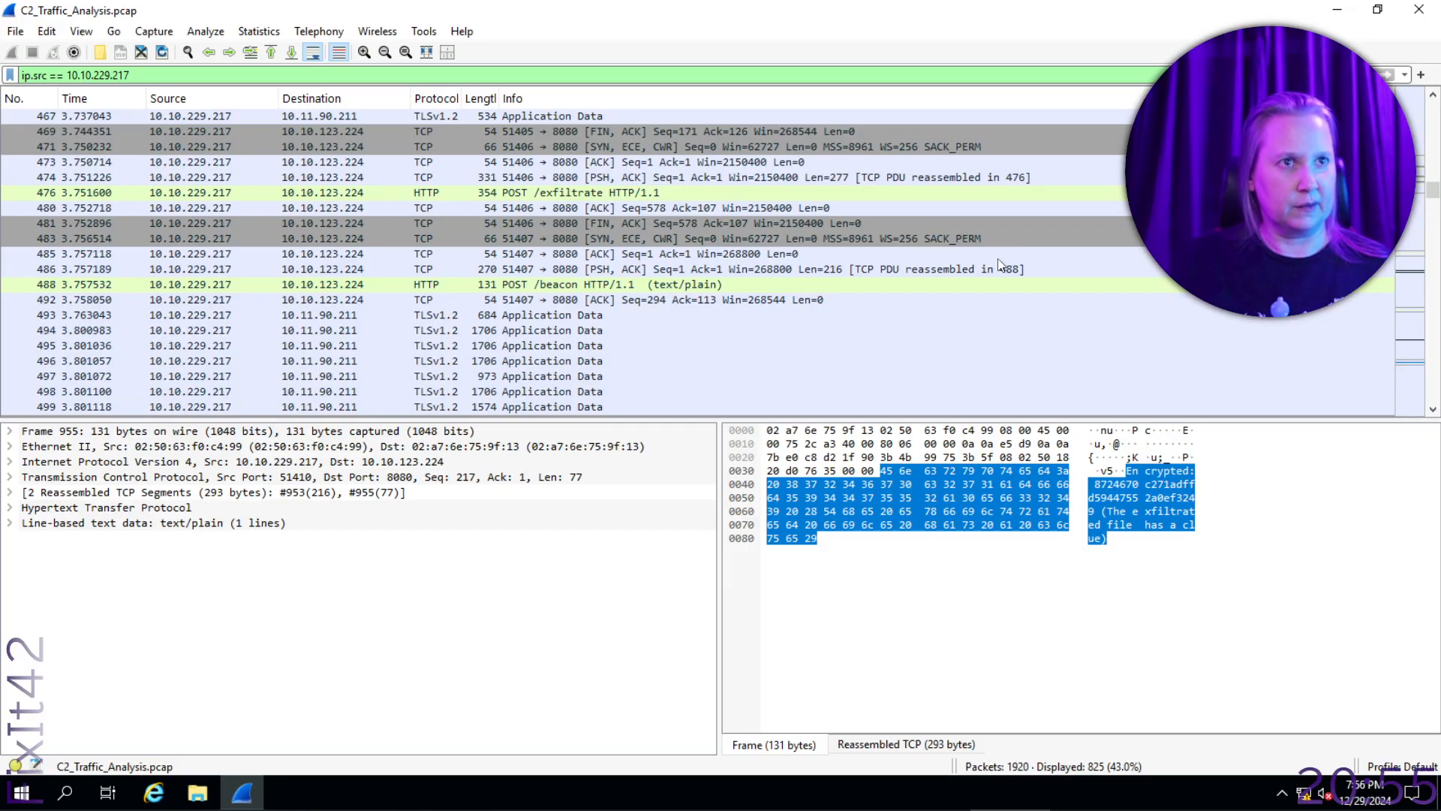
scroll(999, 263, "up", 2)
scroll(997, 258, "up", 2)
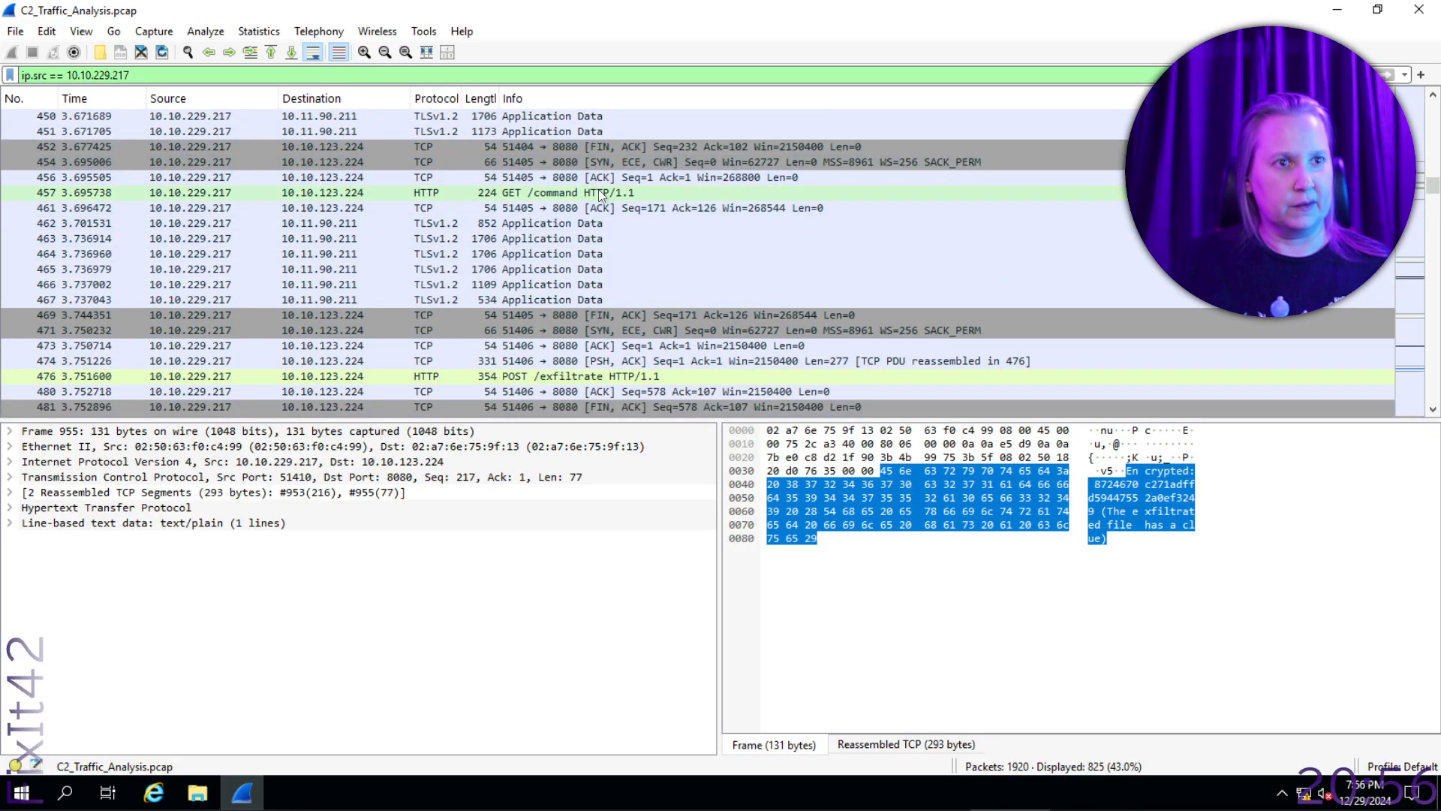
scroll(601, 196, "up", 4)
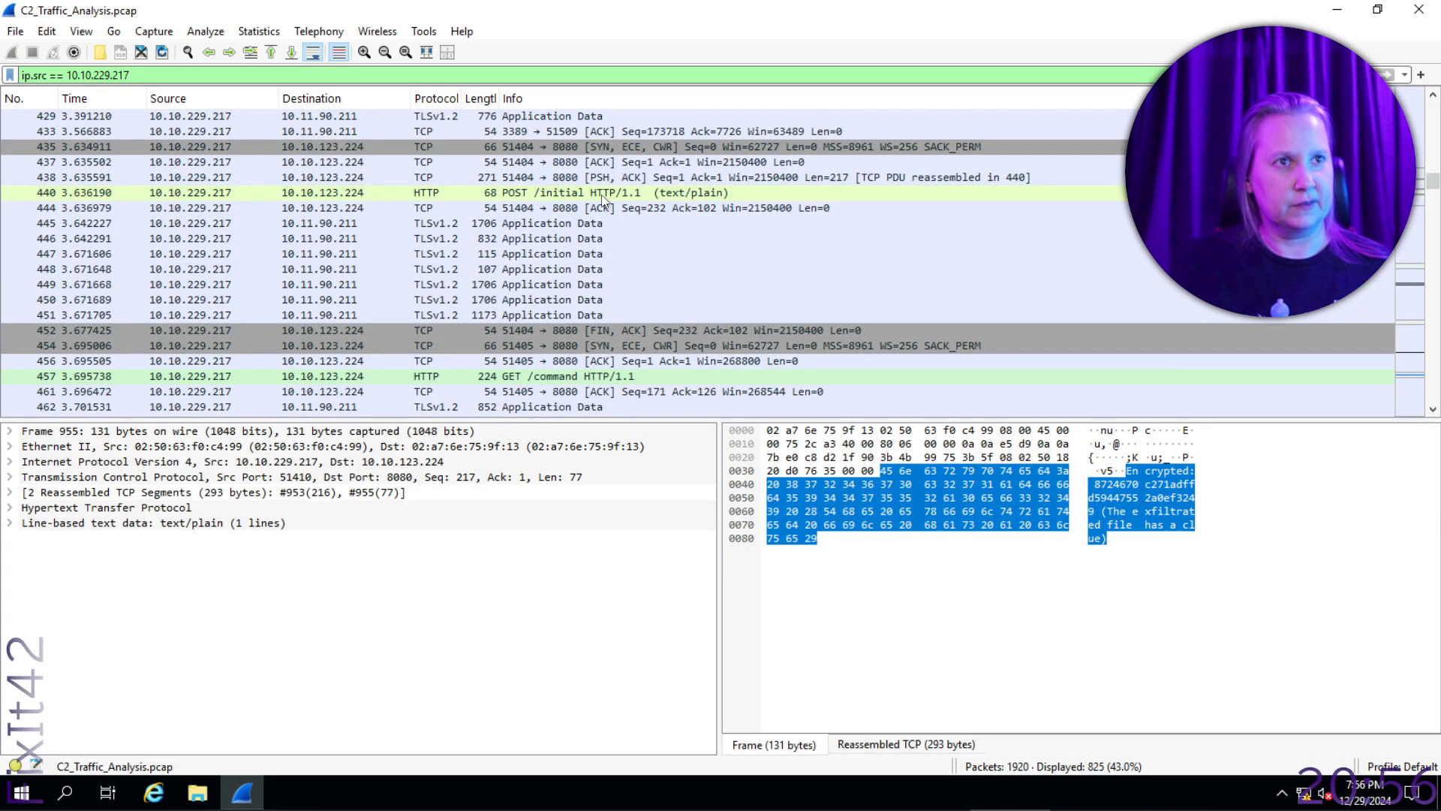
left_click(611, 195)
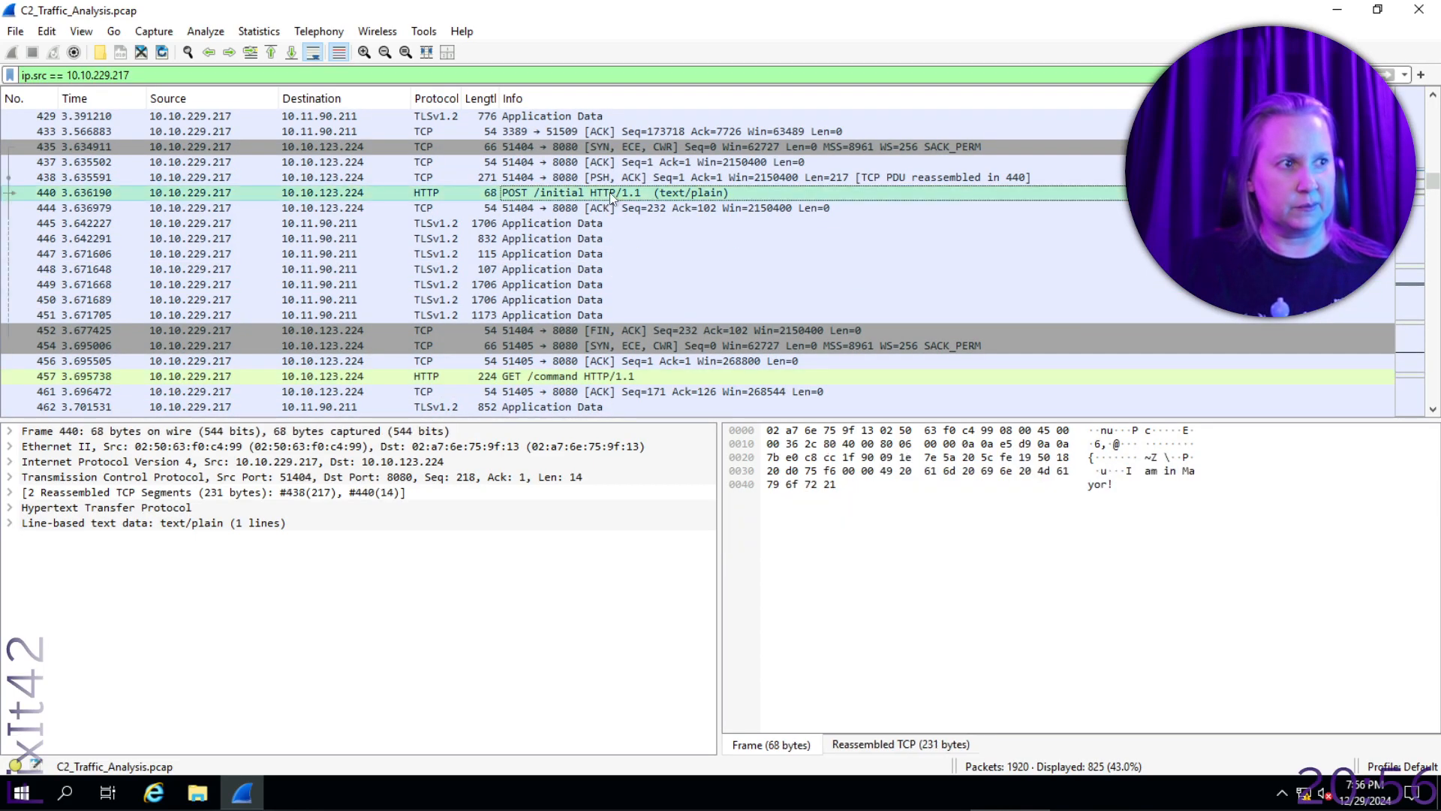
left_click(1129, 484)
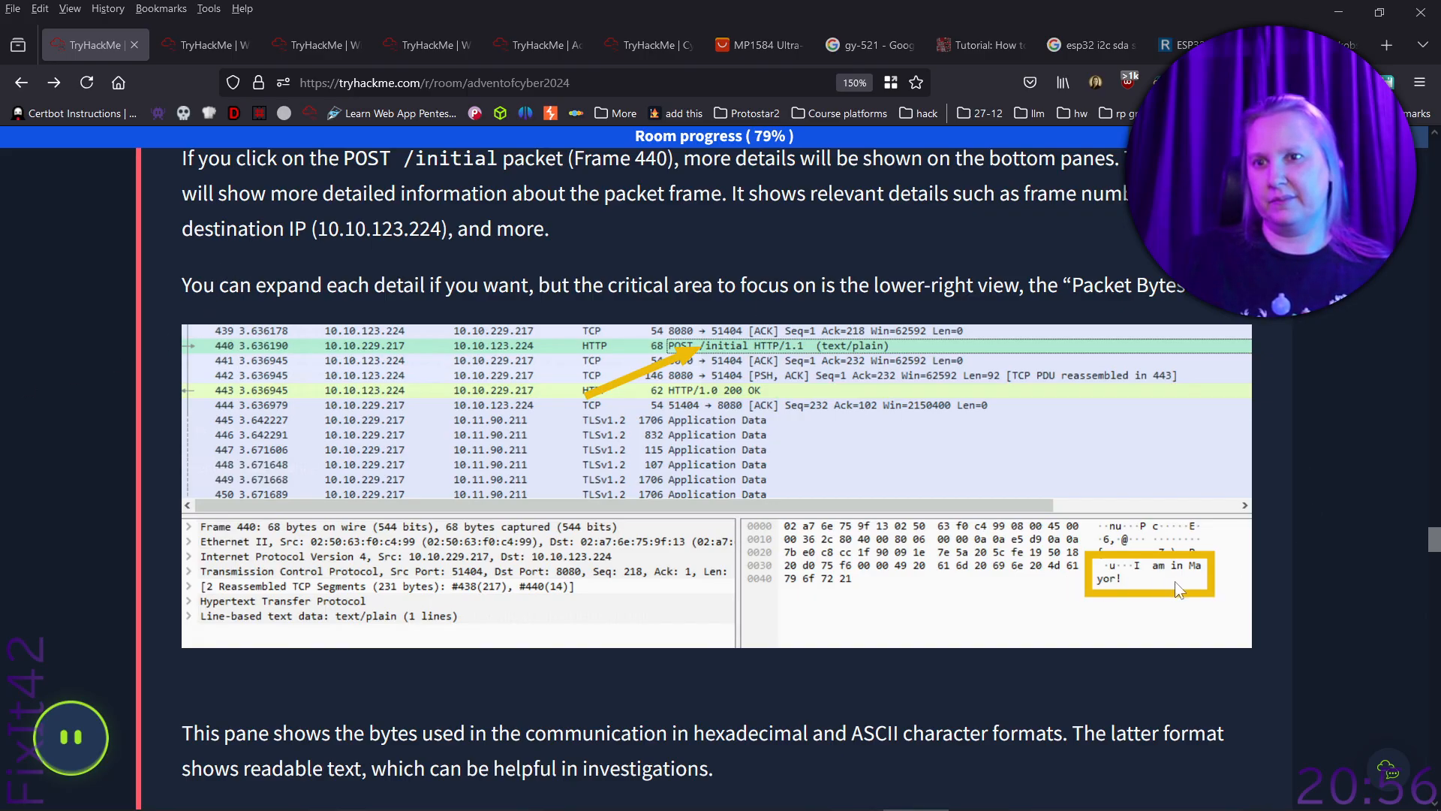
- Return to the TryHackMe room and read the sections on following HTTP streams and the categories of C2 instructions
scroll(1131, 578, "down", 4)
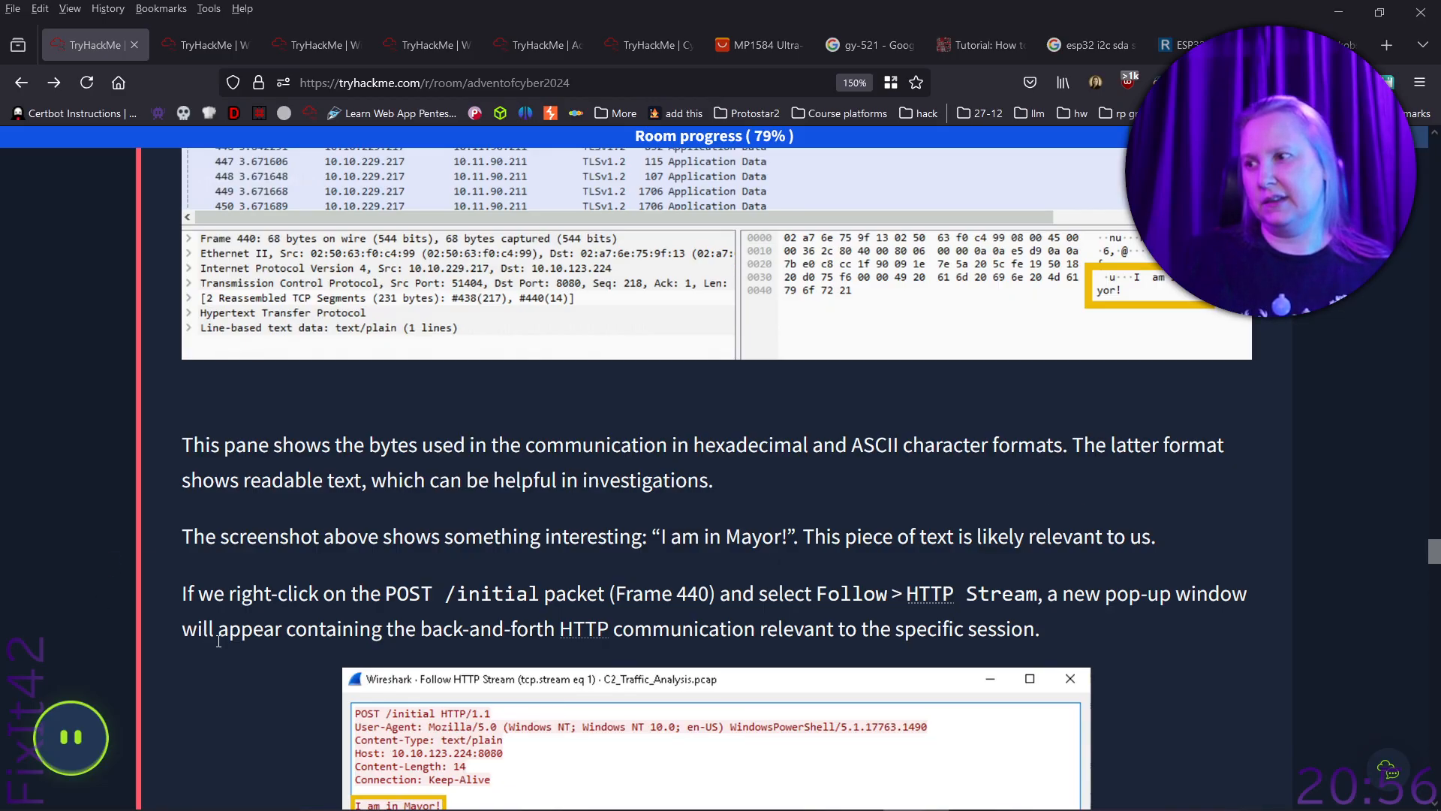
scroll(219, 641, "down", 3)
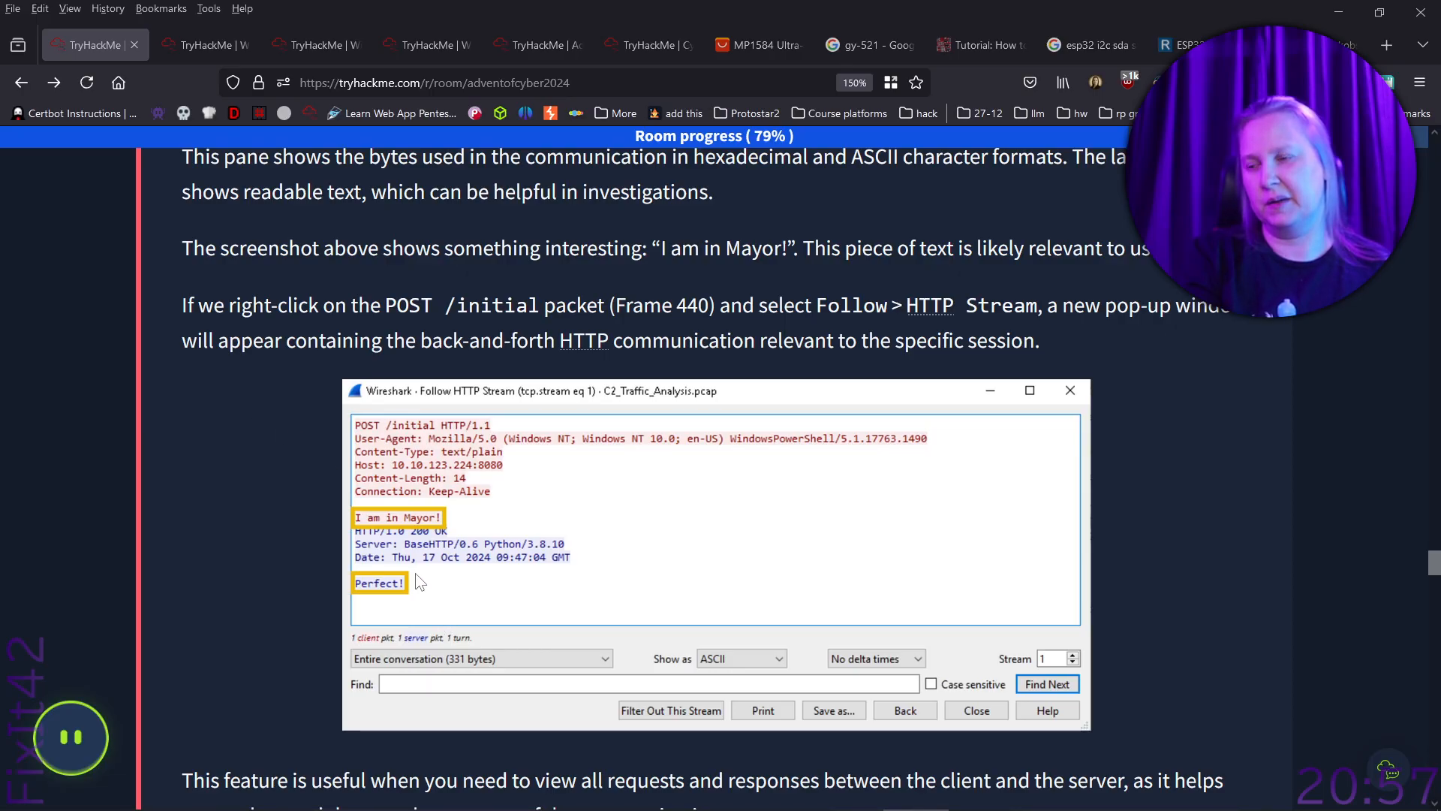
scroll(257, 499, "down", 2)
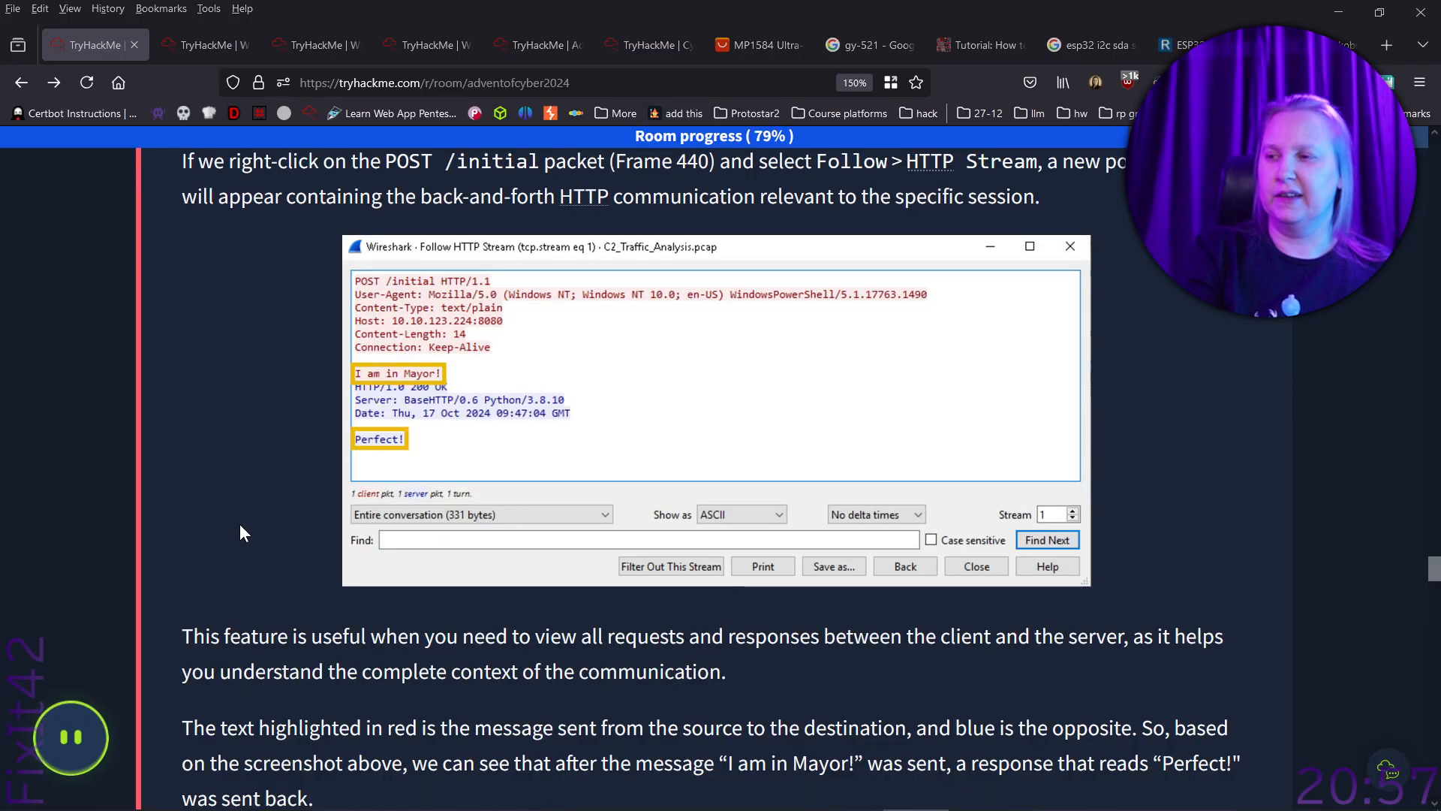
scroll(240, 520, "down", 4)
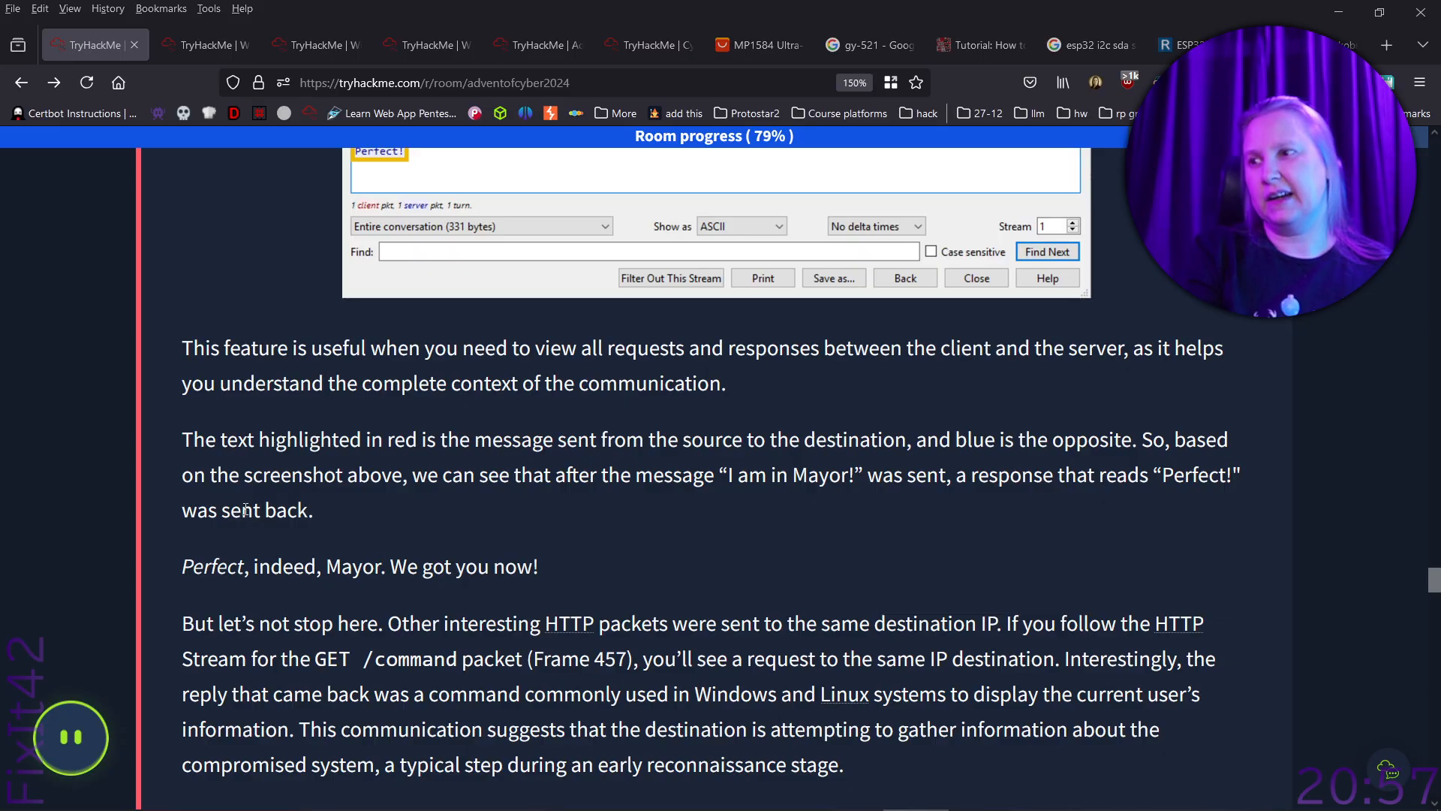
scroll(710, 559, "up", 2)
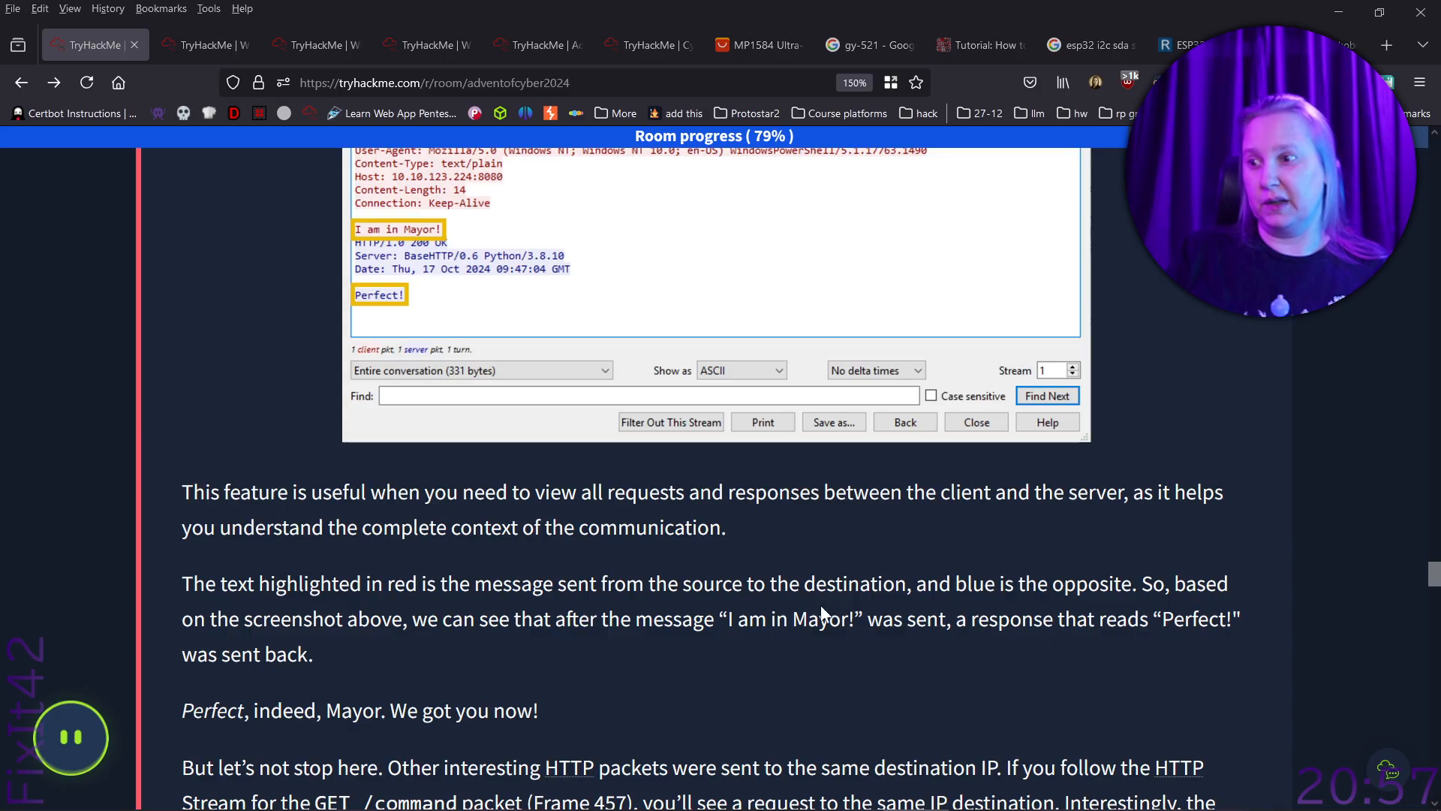
scroll(824, 605, "down", 5)
scroll(798, 603, "down", 2)
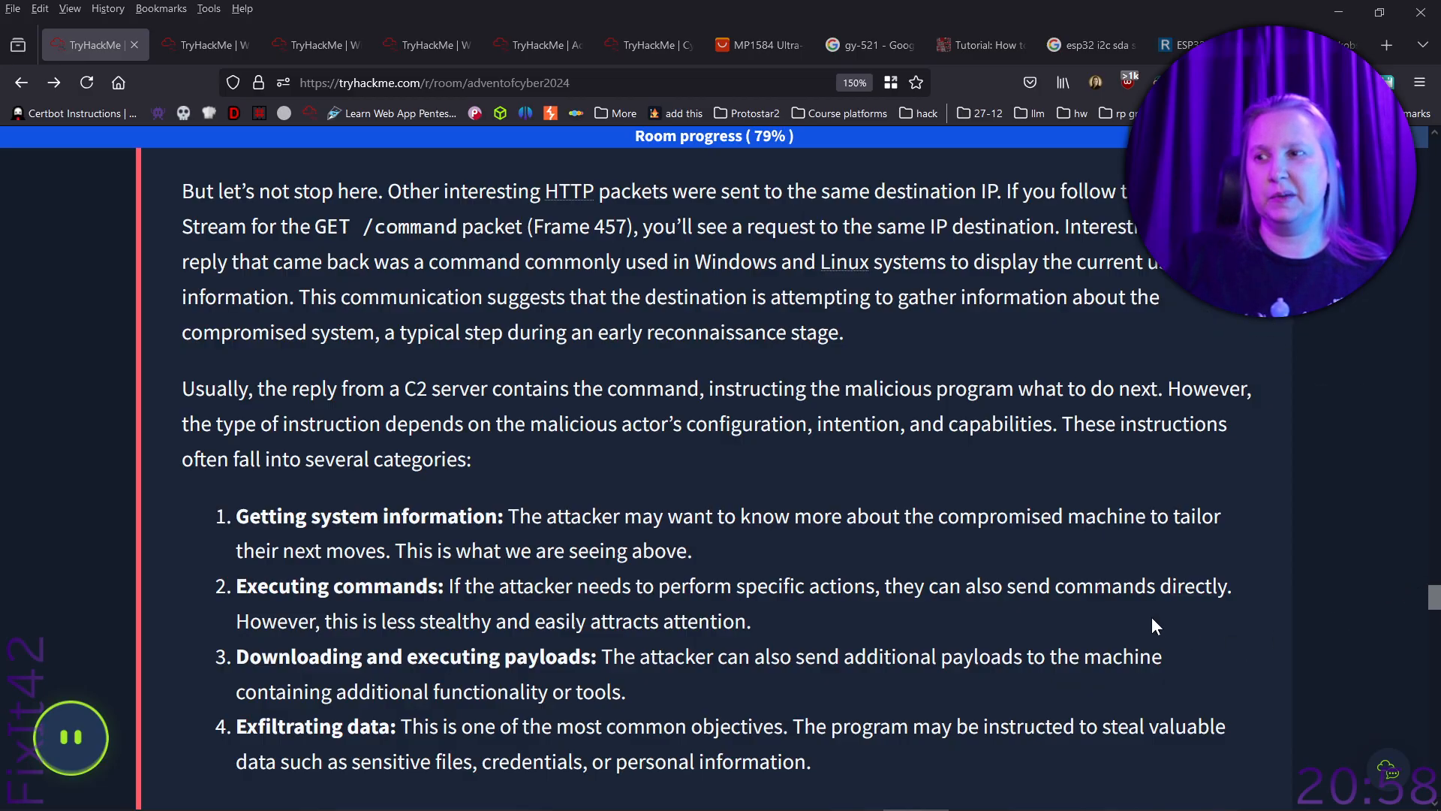
- Submit whoami as the answer to the question about the command sent by the C2 server to the target machine
scroll(1151, 612, "down", 10)
scroll(1152, 604, "down", 15)
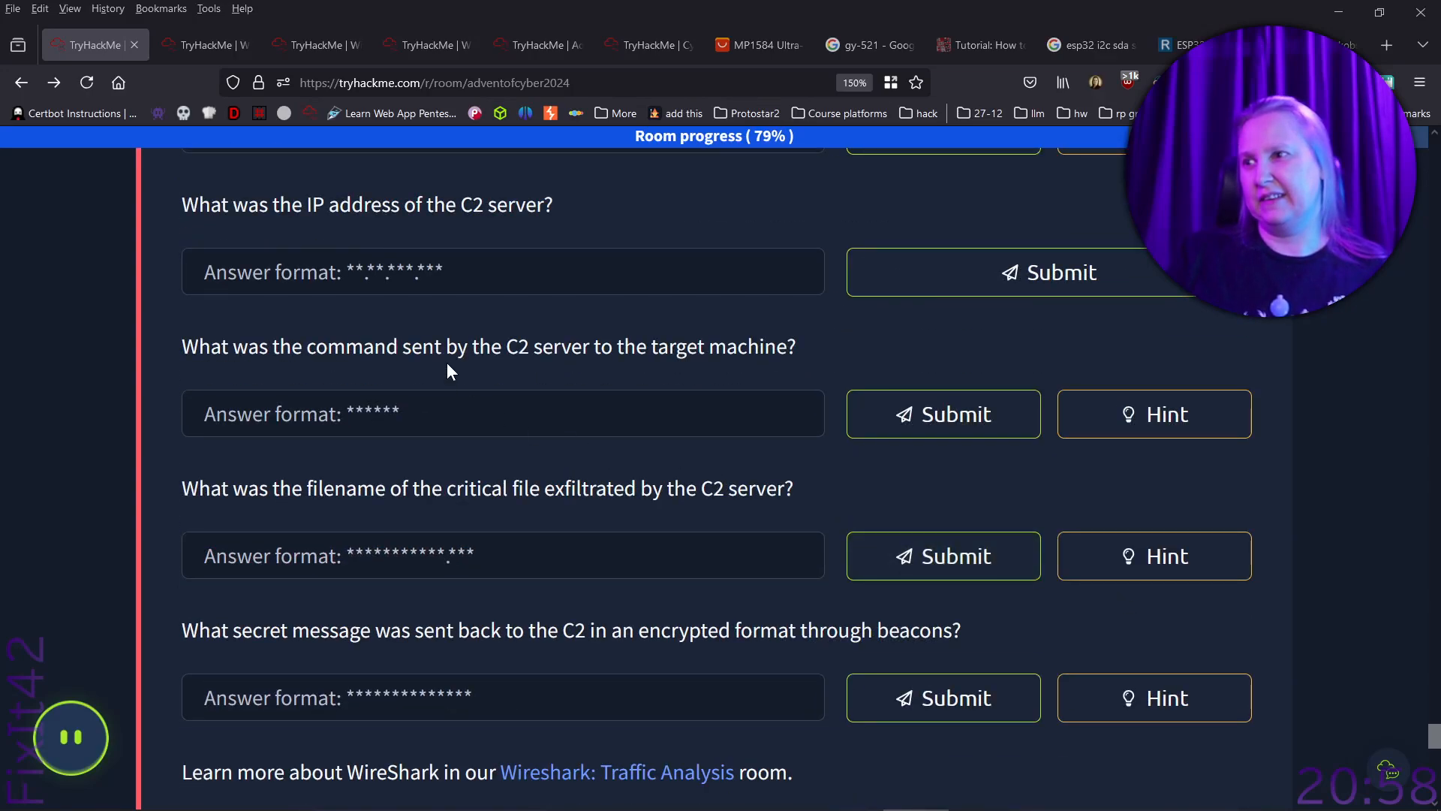
left_click(473, 412)
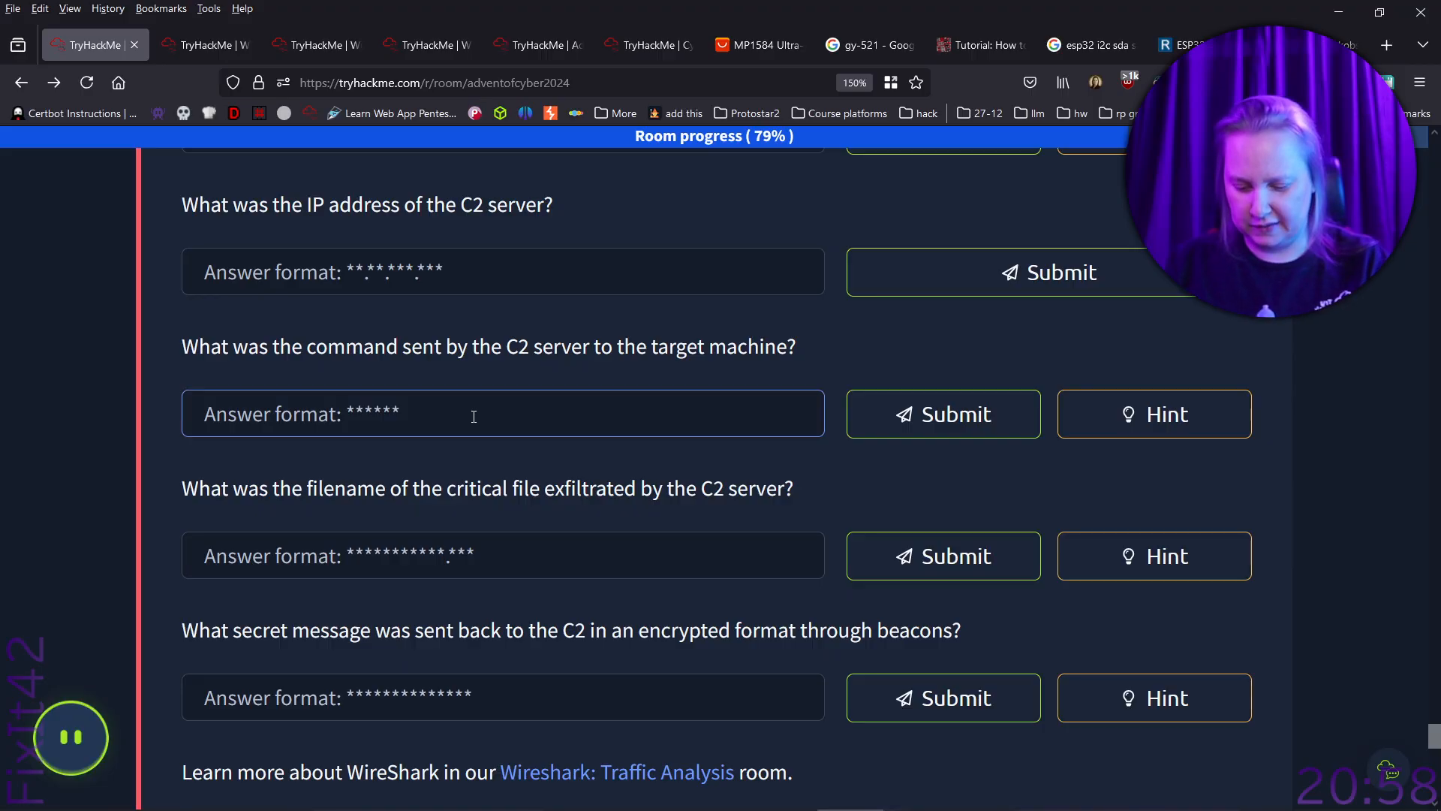
type("whoami")
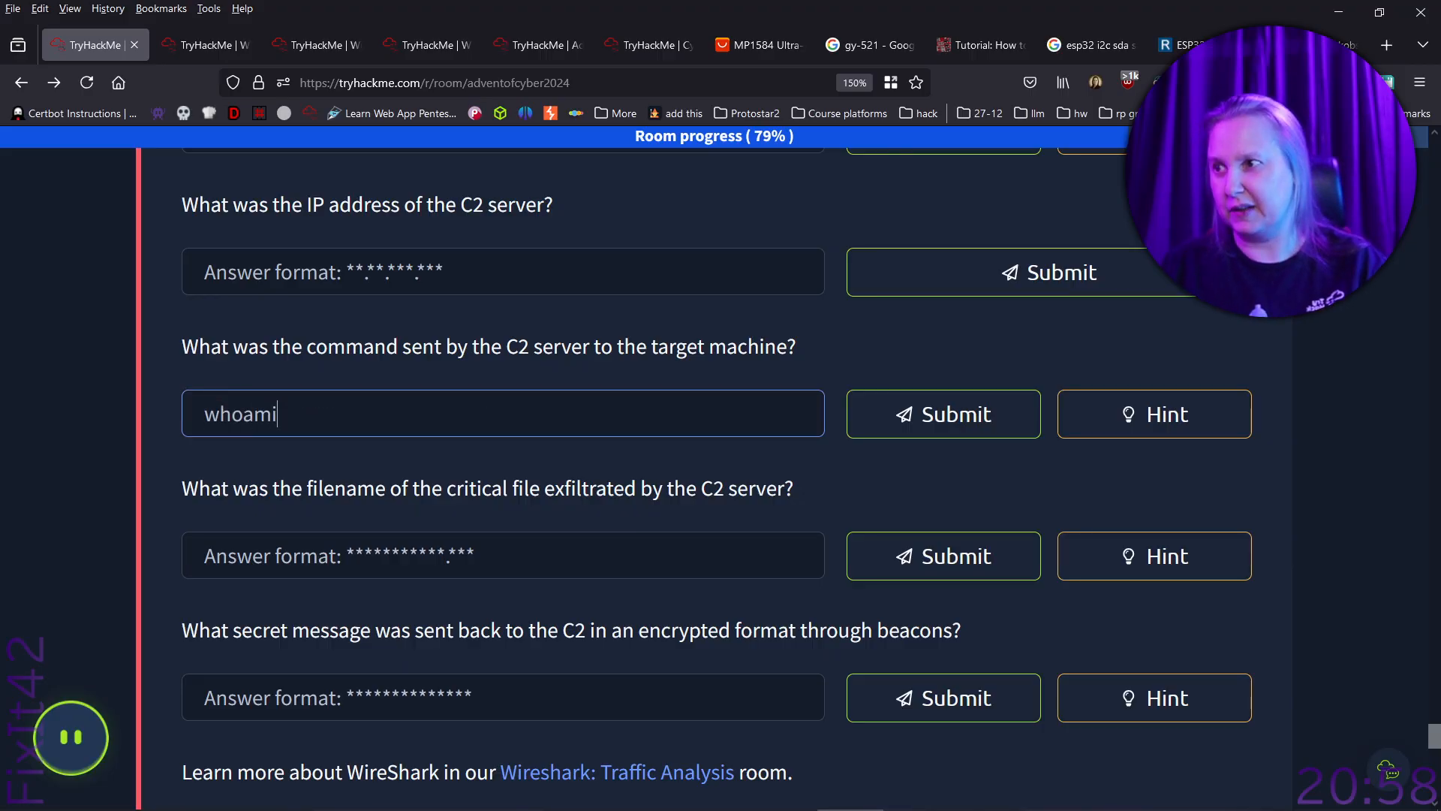
key("Return")
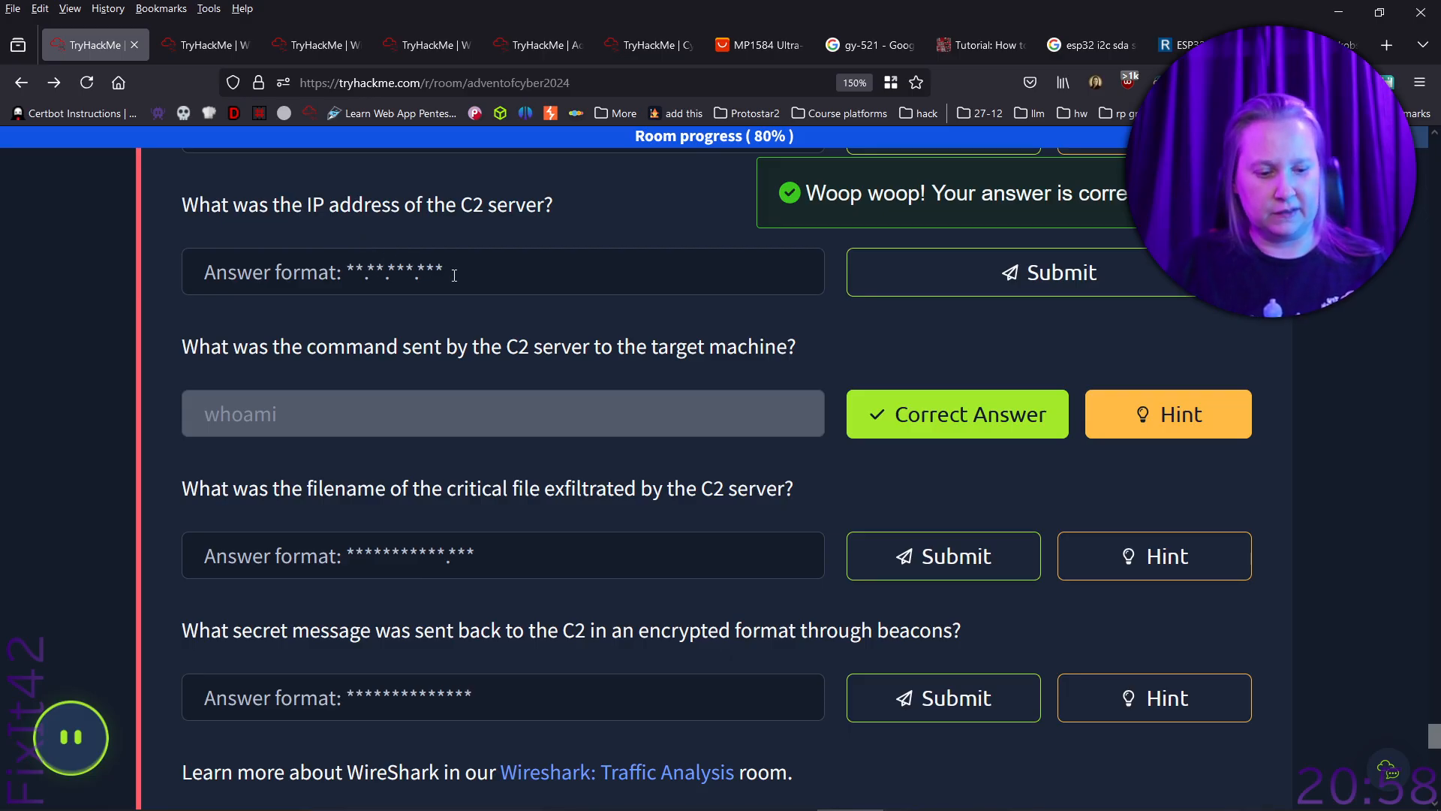
- Switch to Wireshark, follow the HTTP stream of the POST /initial packet, review the exchange, and close the stream window
key("alt+Tab")
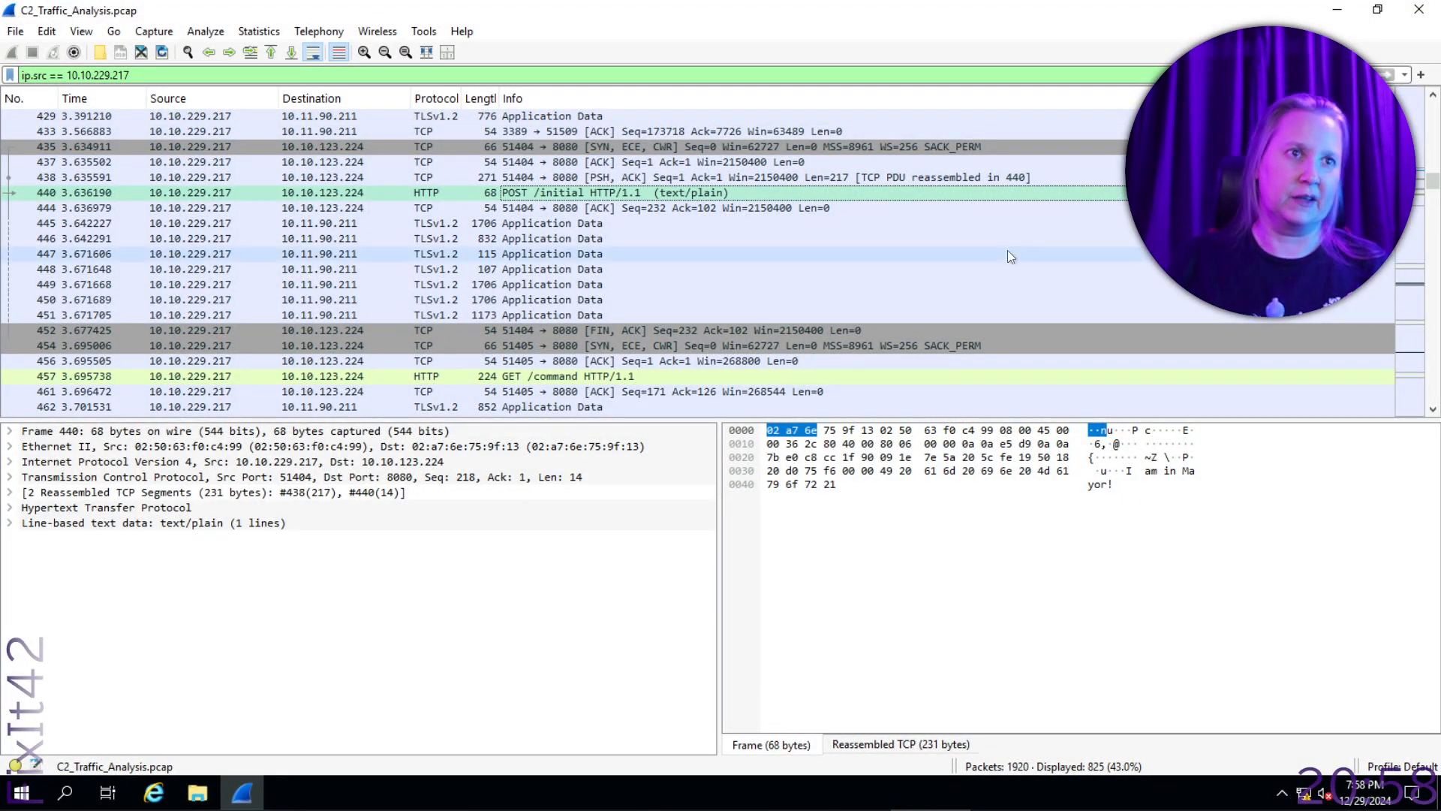
right_click(511, 195)
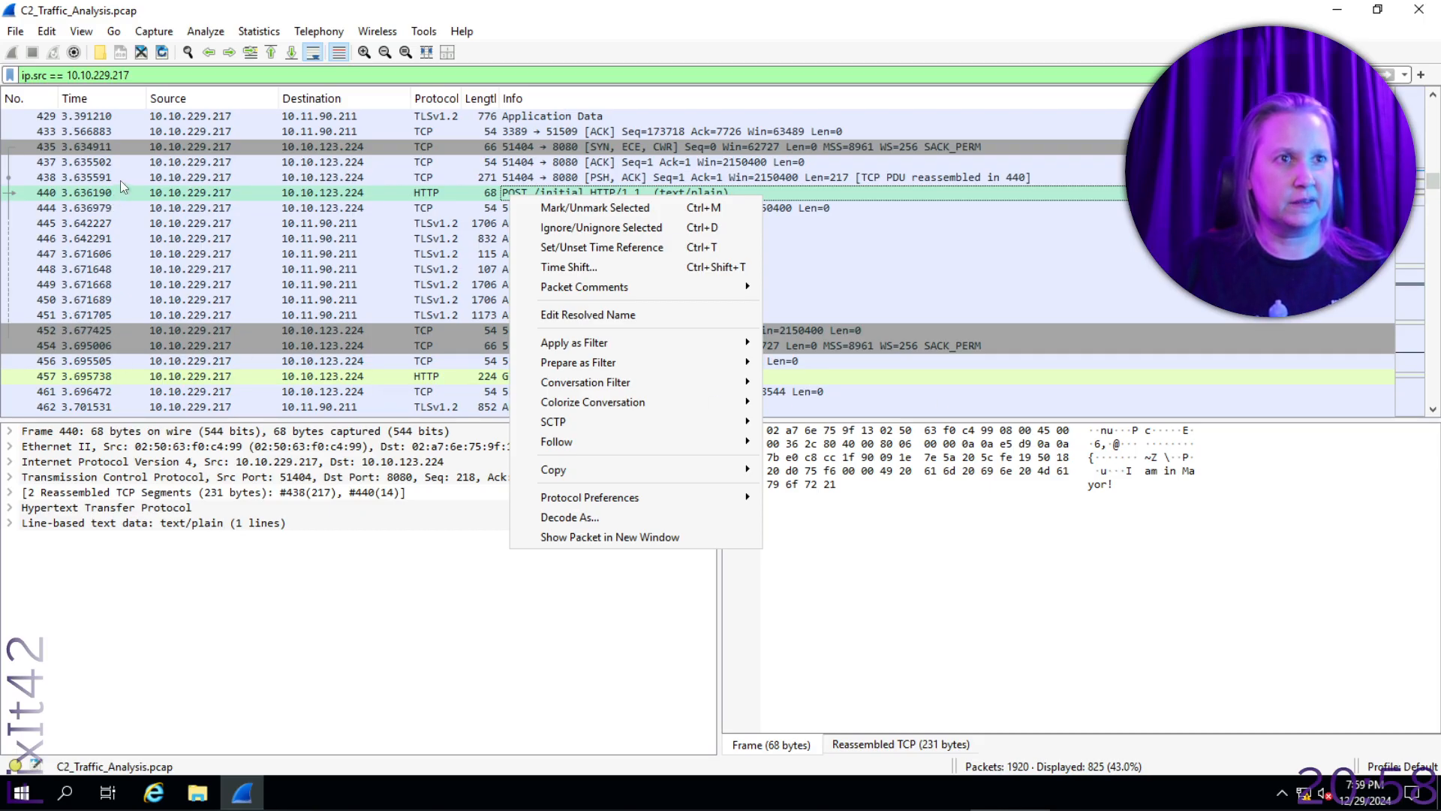
right_click(357, 194)
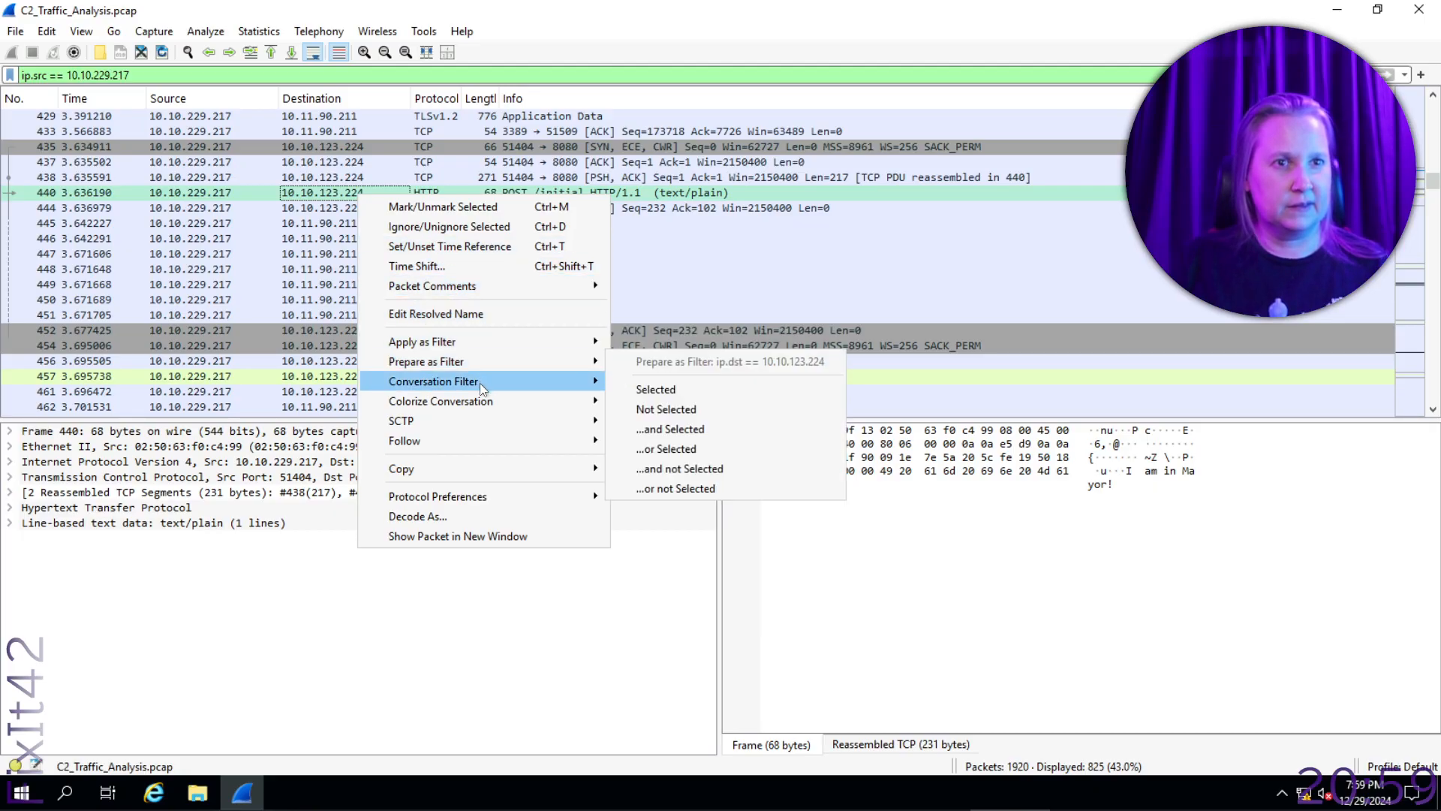
mouse_move(573, 446)
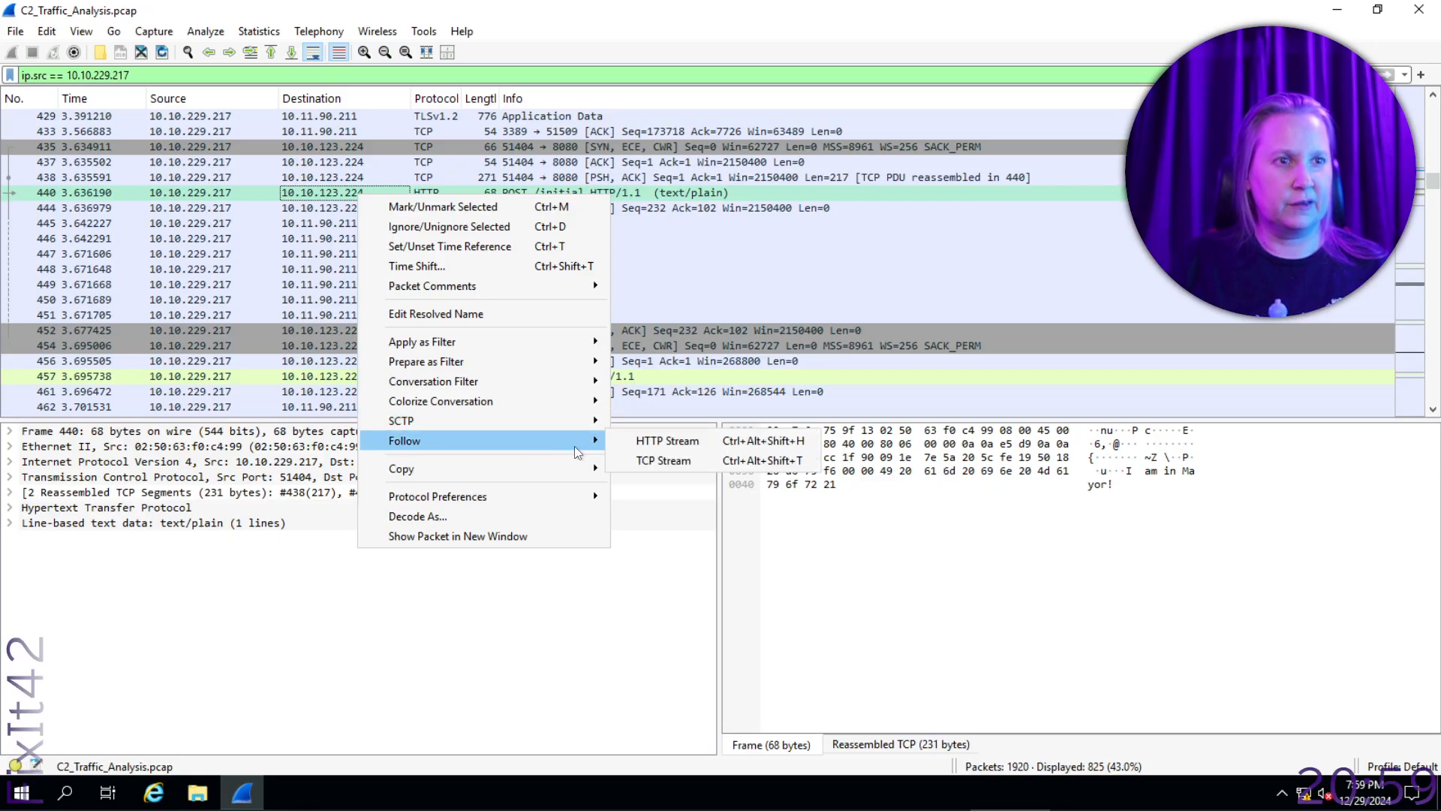
left_click(653, 443)
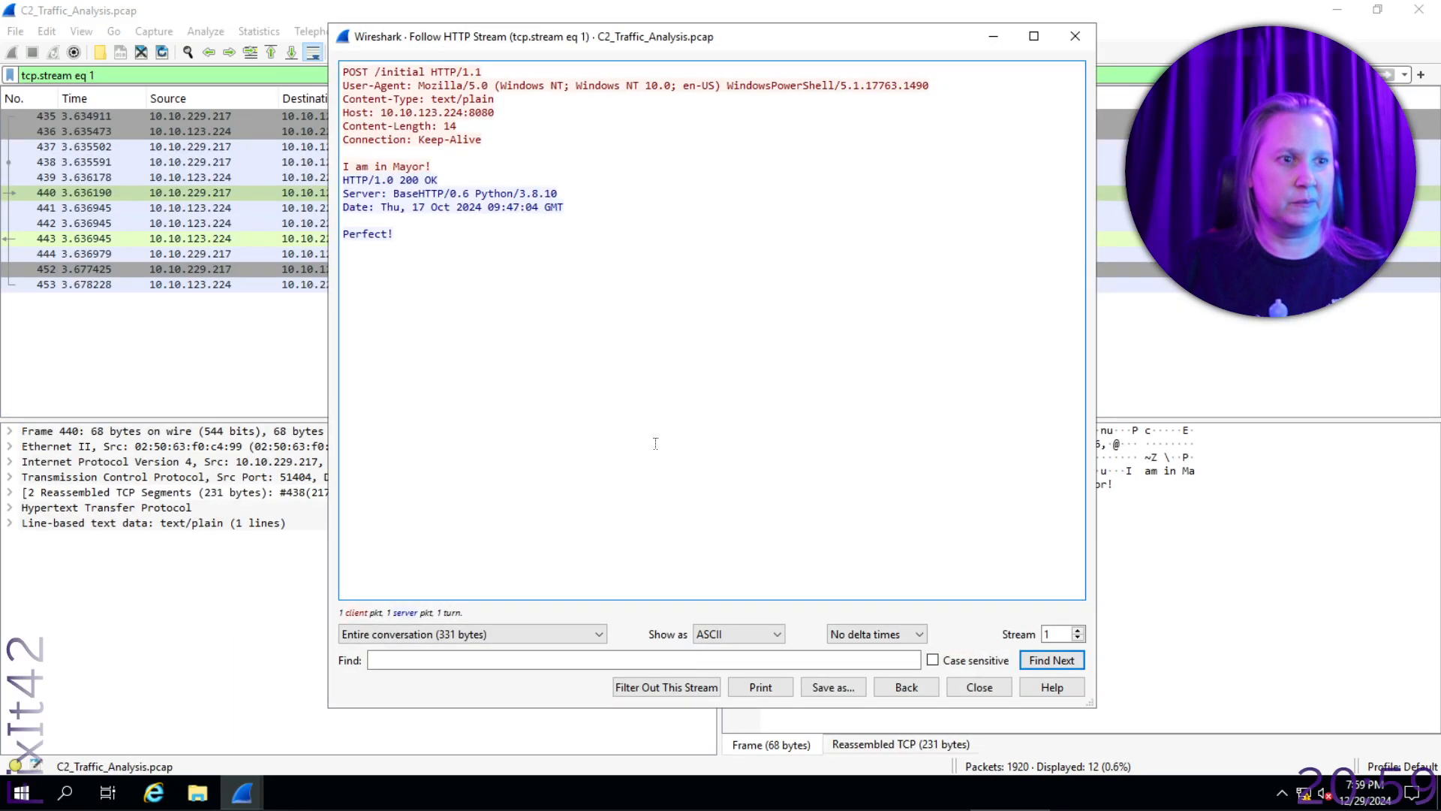
left_click(484, 204)
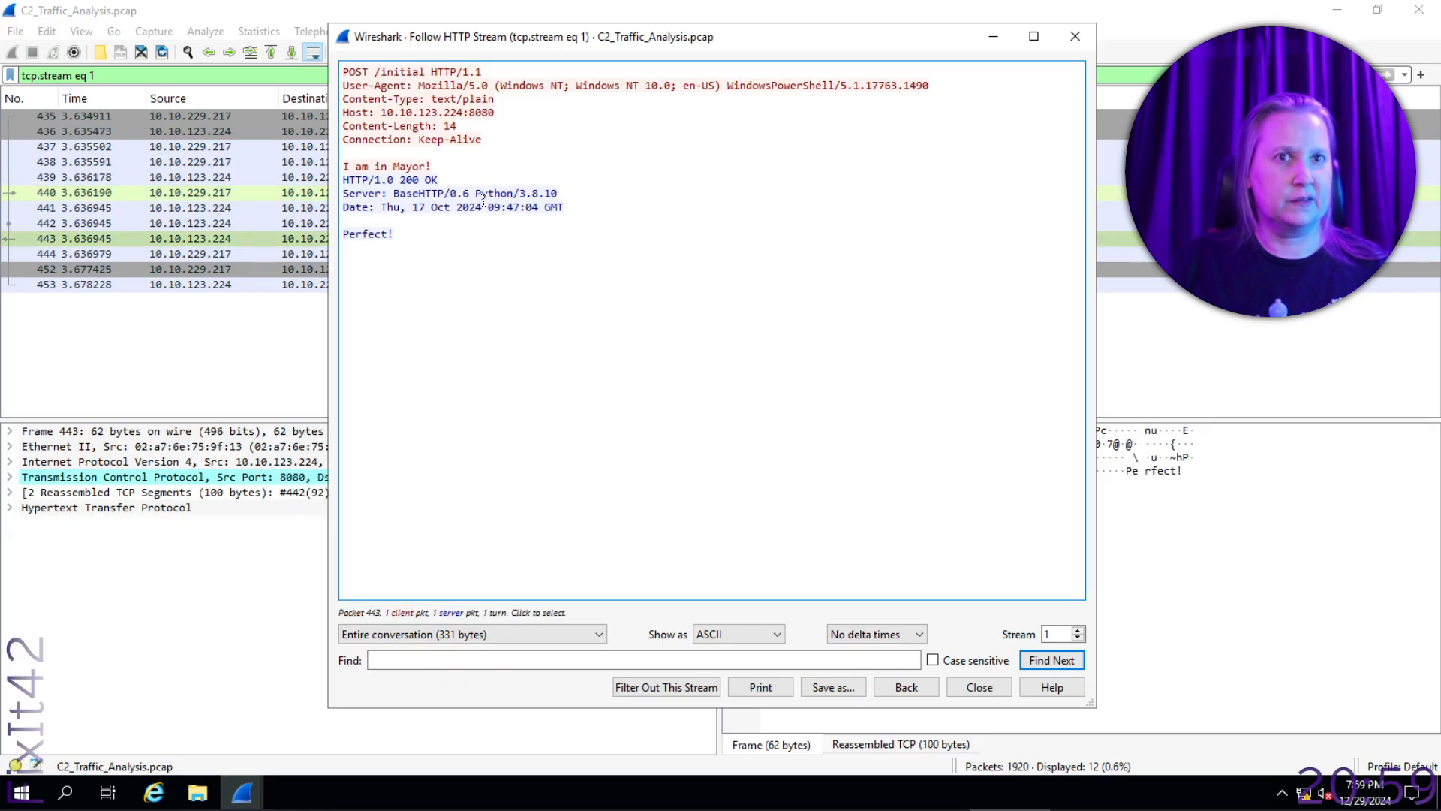
left_click_drag(518, 41, 655, 127)
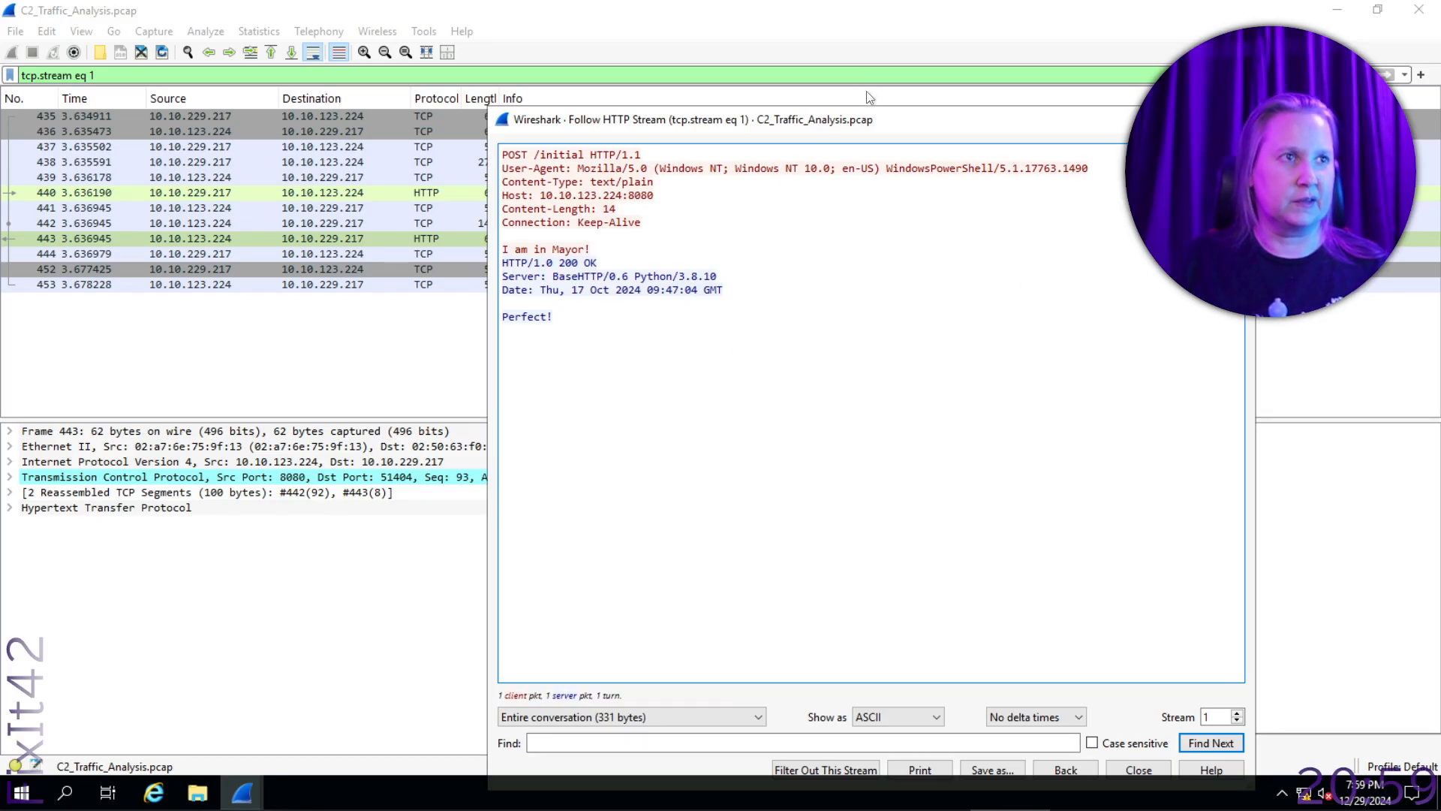
left_click_drag(913, 123, 862, 53)
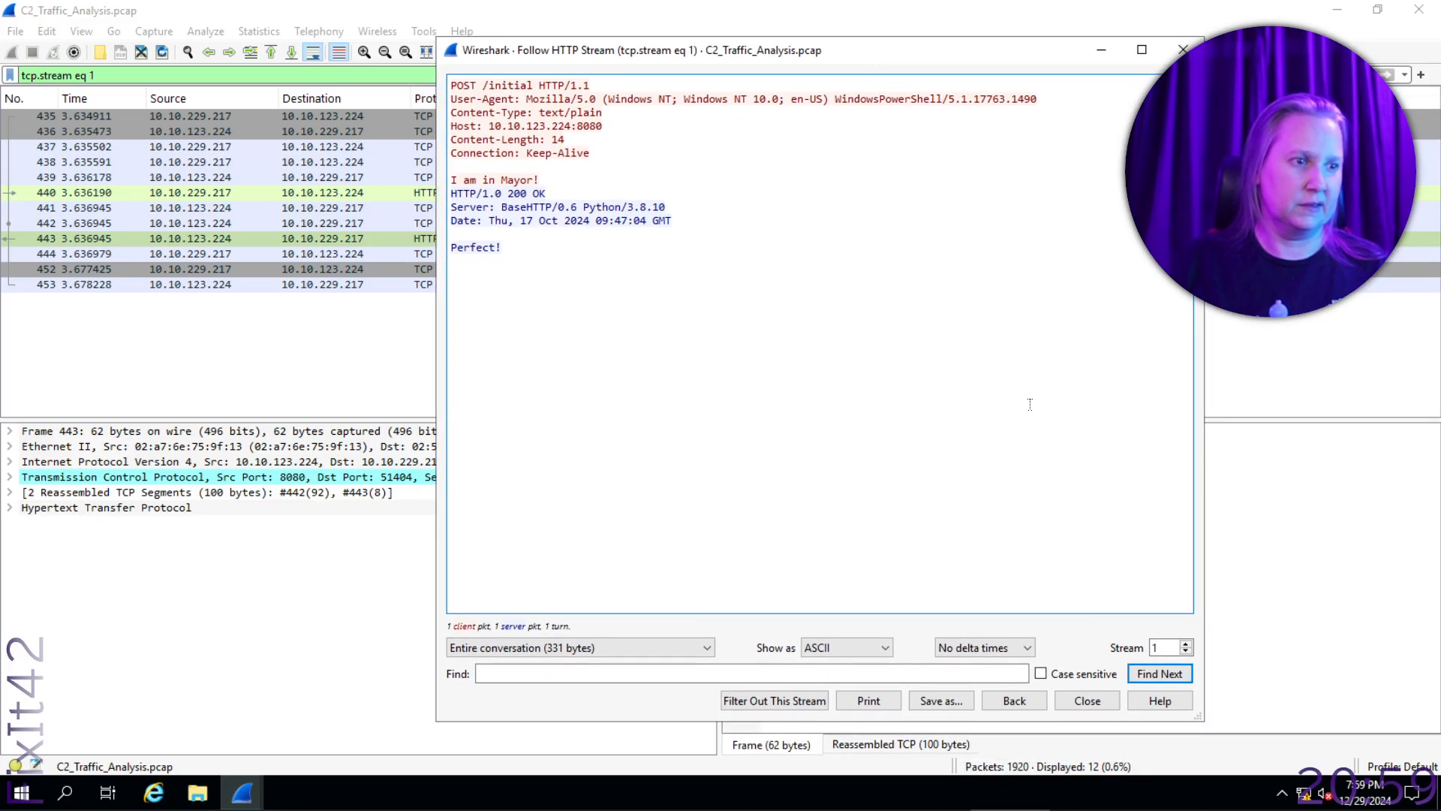
left_click(1087, 701)
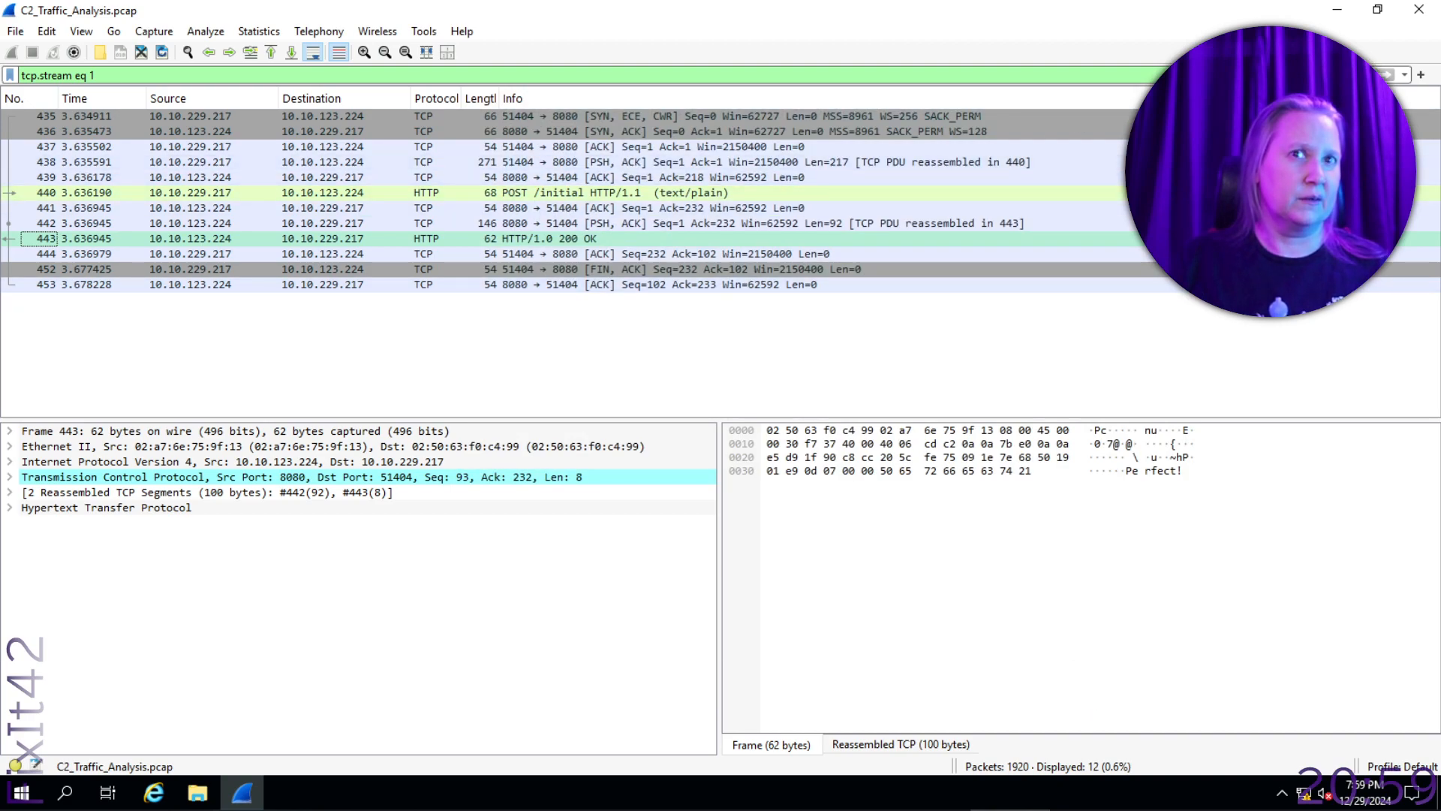
- Replace the stream filter with ip.src == 10.10.229.217 and apply it to the capture
left_click(1372, 75)
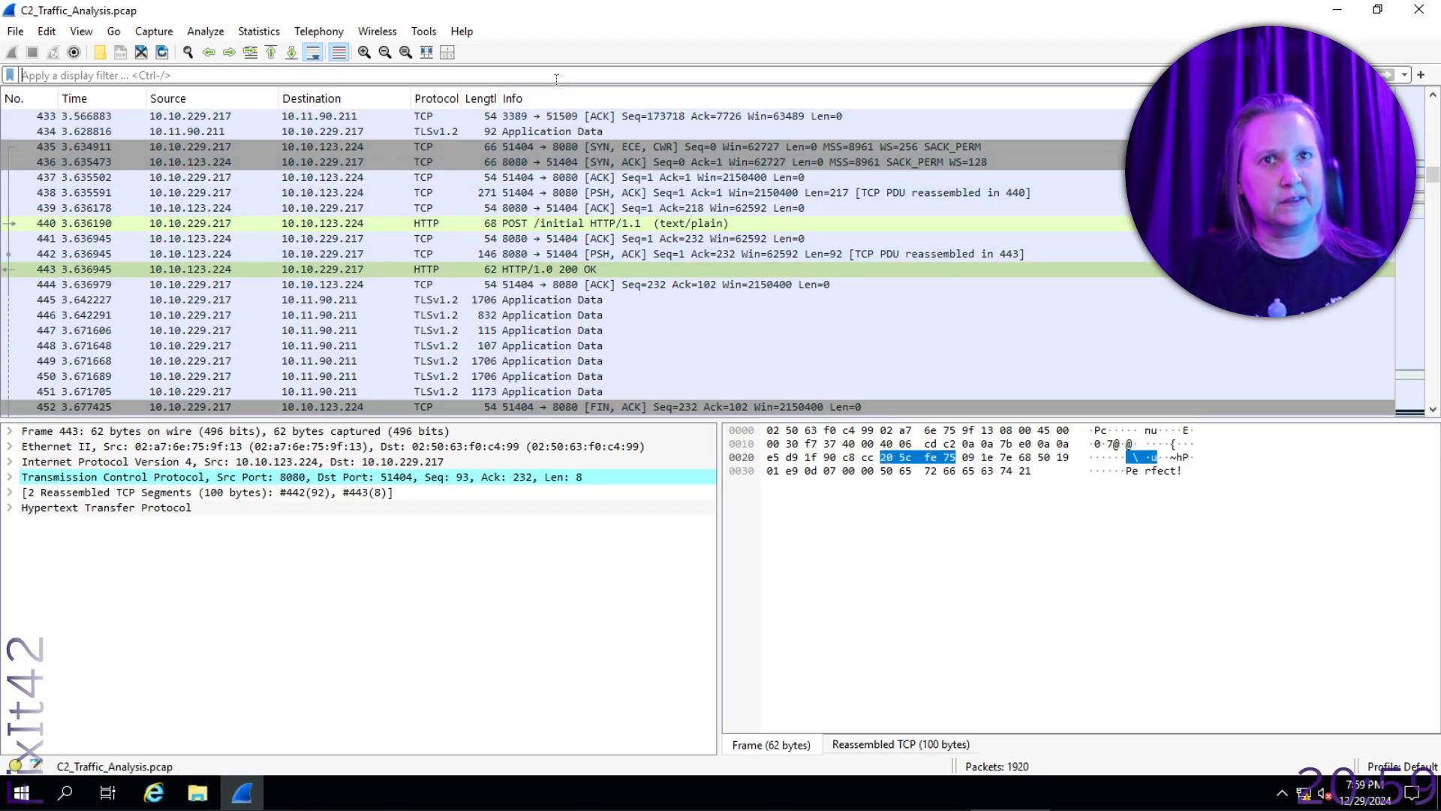
type("ip.src")
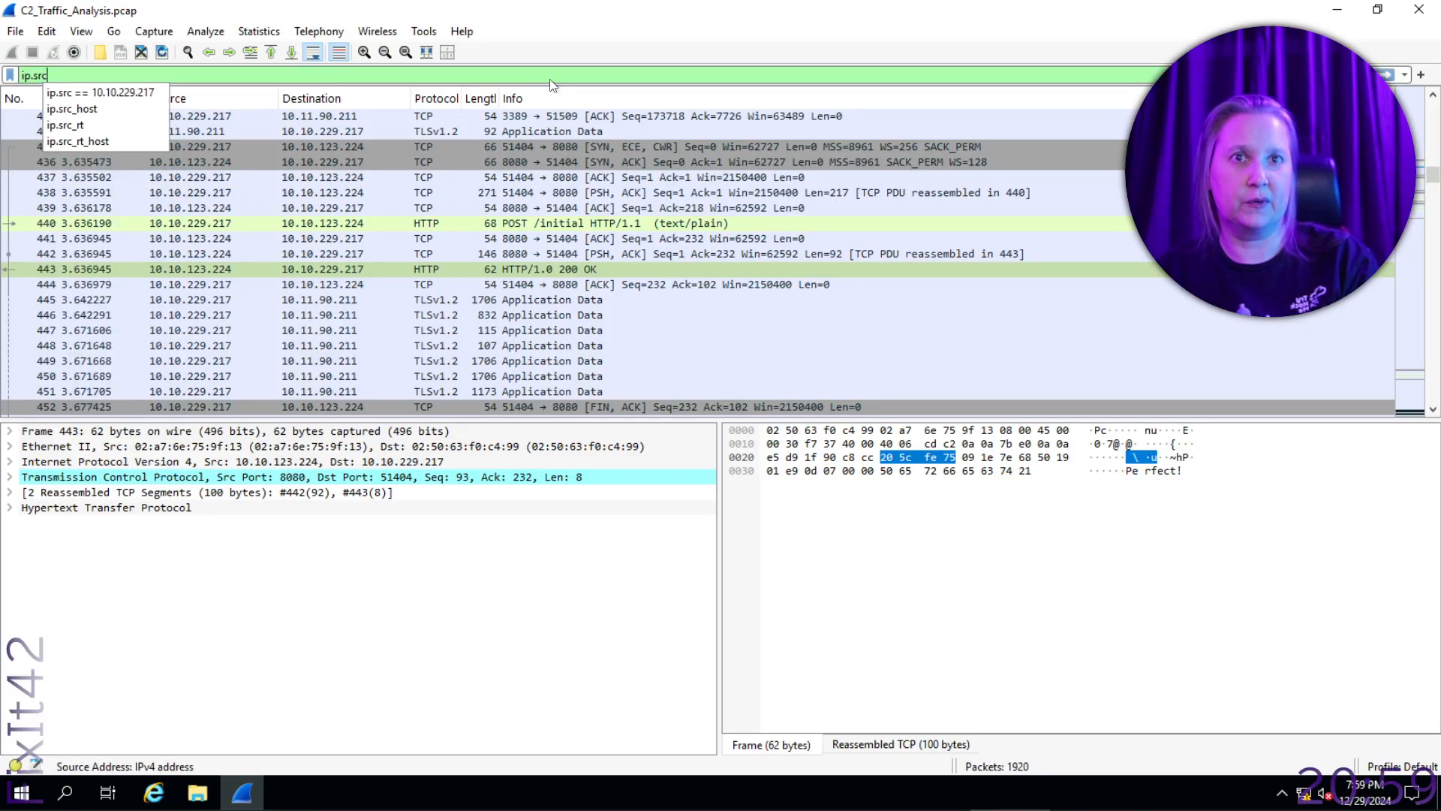
key("Down")
key("Tab")
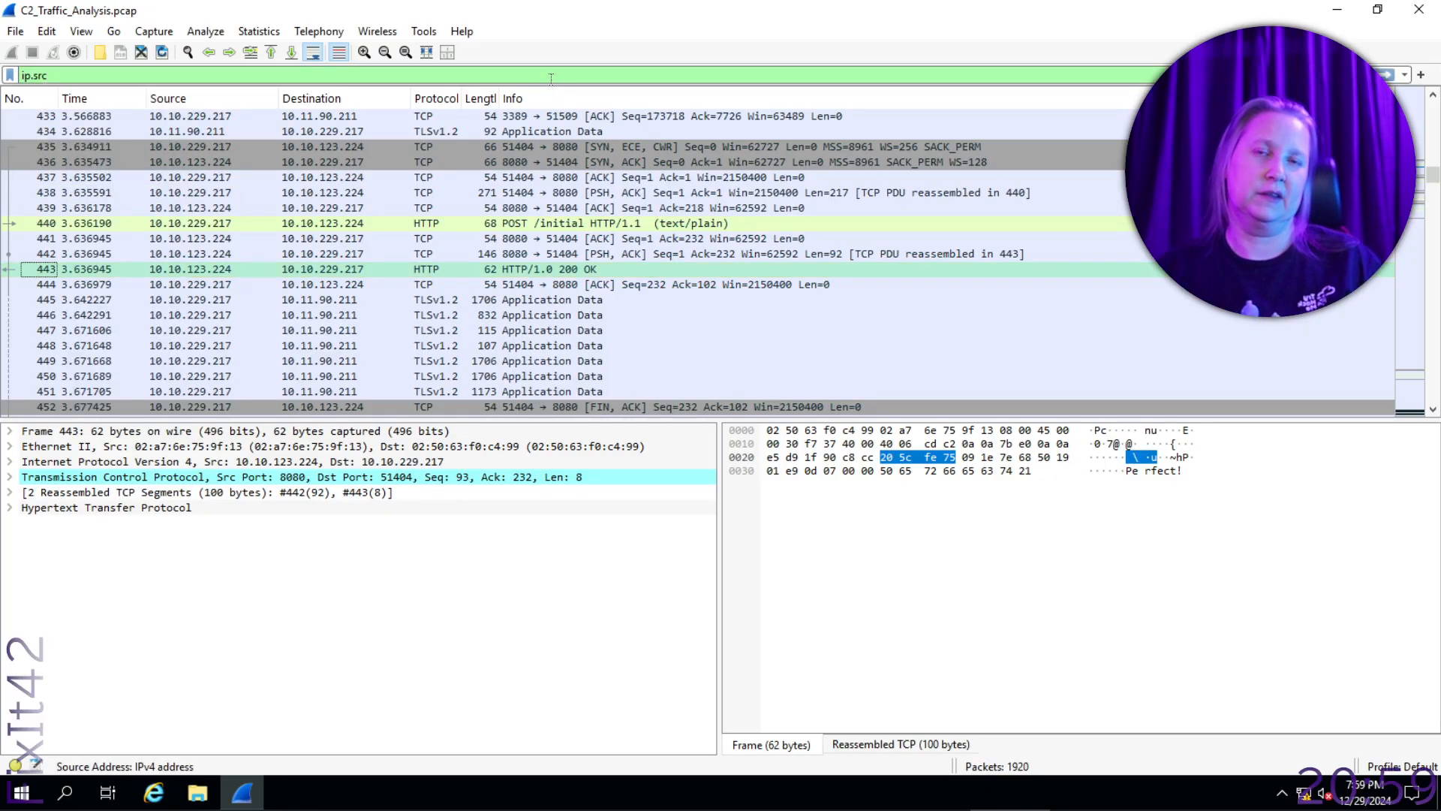
left_click(533, 69)
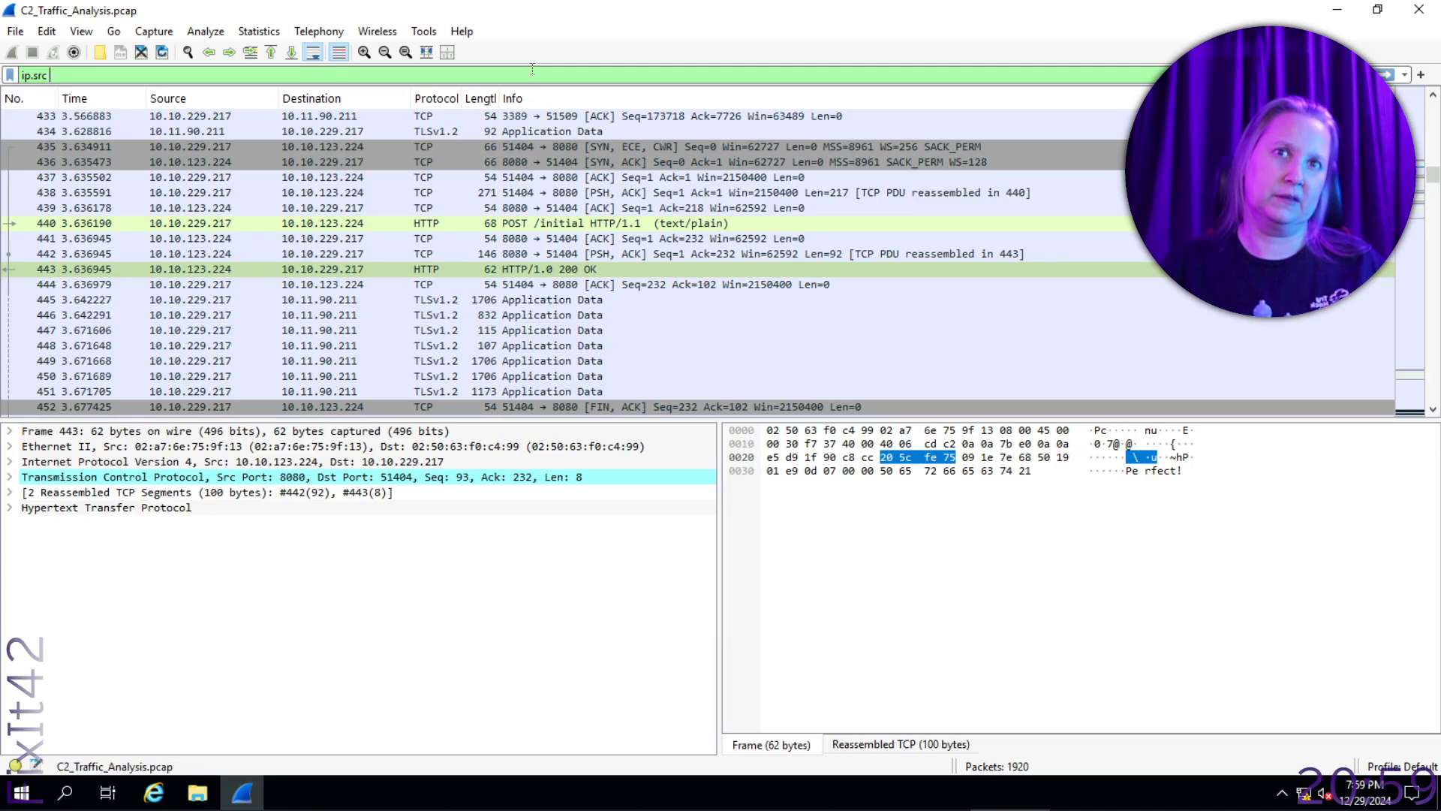
key("BackSpace")
key("BackSpace")
type("c")
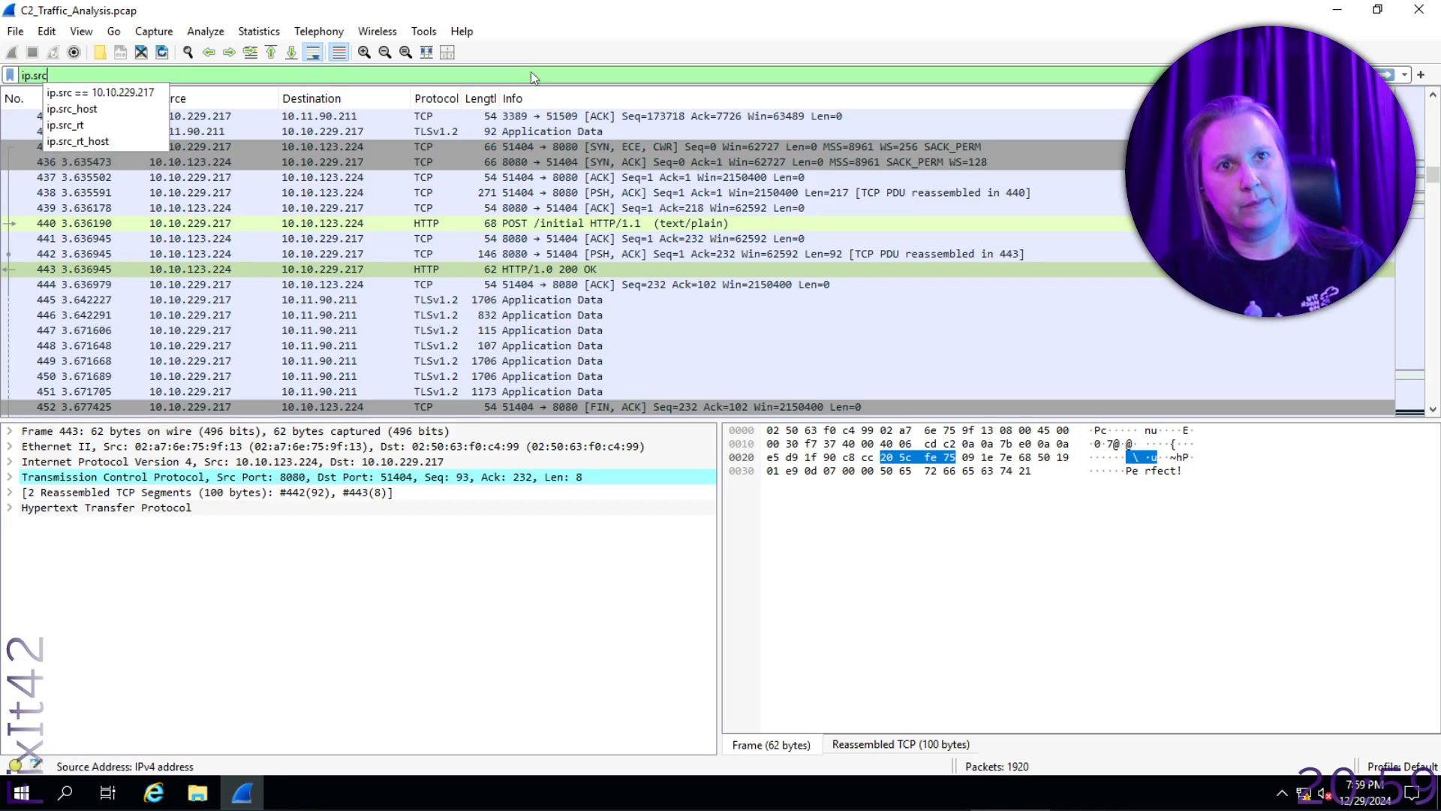
left_click(132, 98)
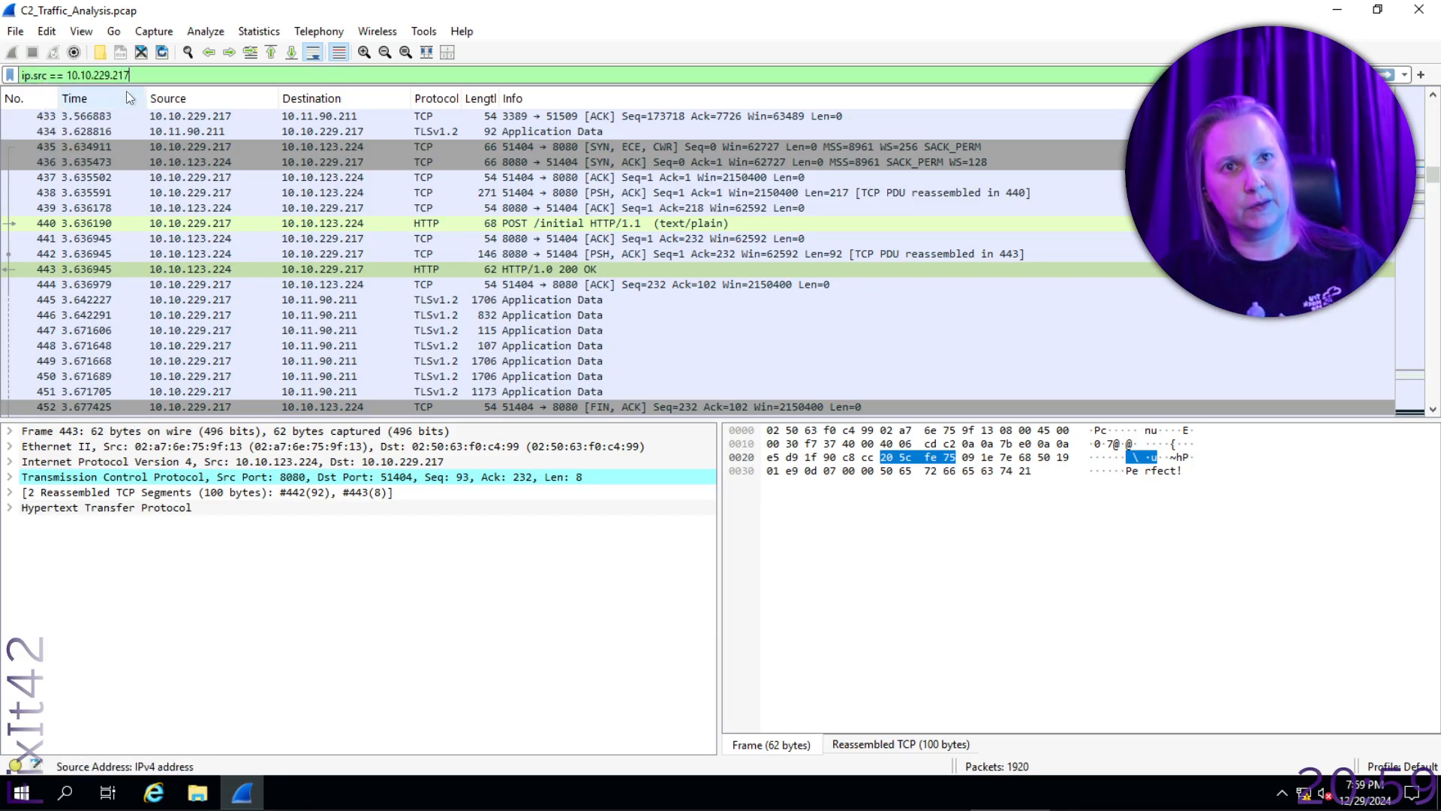
key("Return")
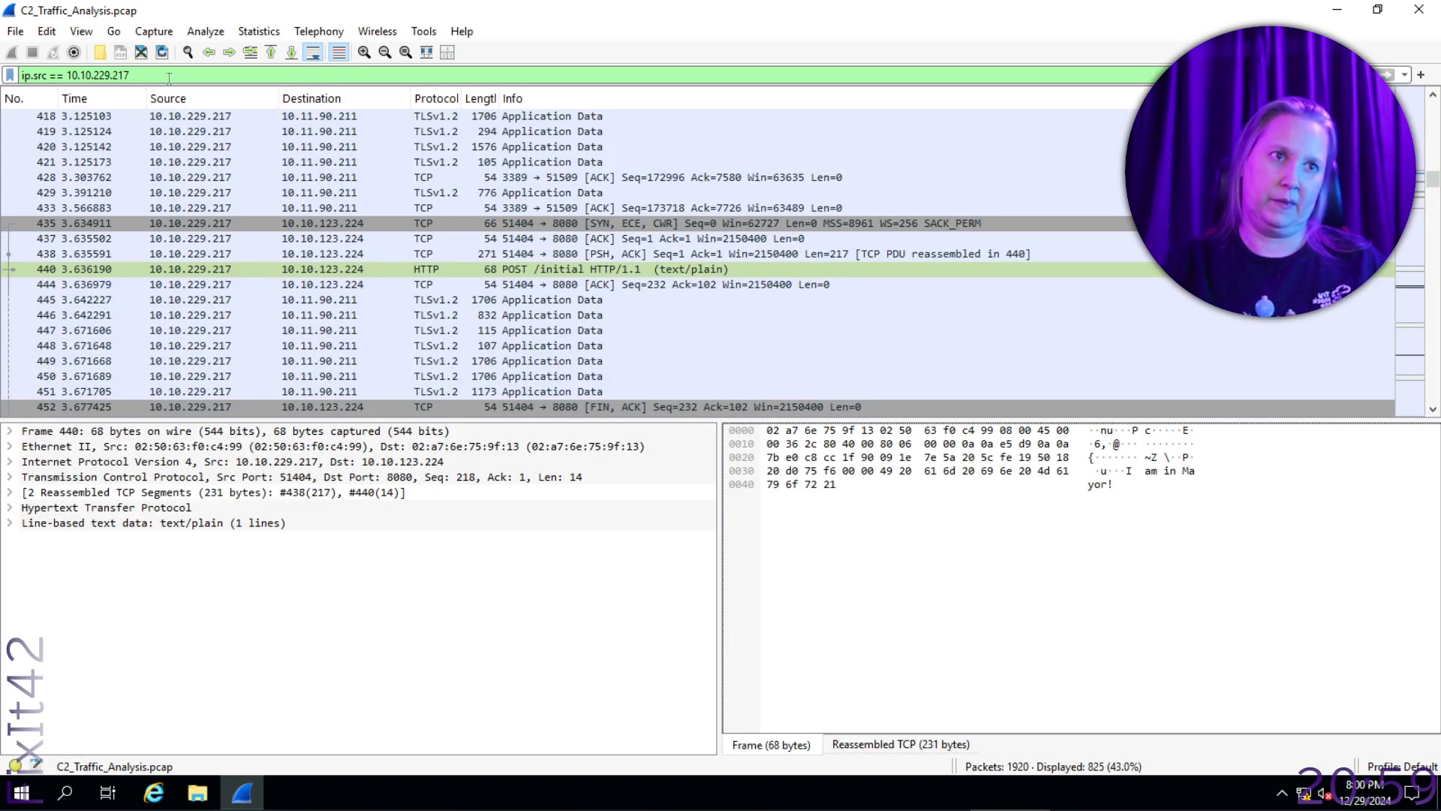
- Check the POST /initial packet's destination, switch to the TryHackMe room and submit 10.10.123.224 as the C2 server's IP address
left_click(542, 271)
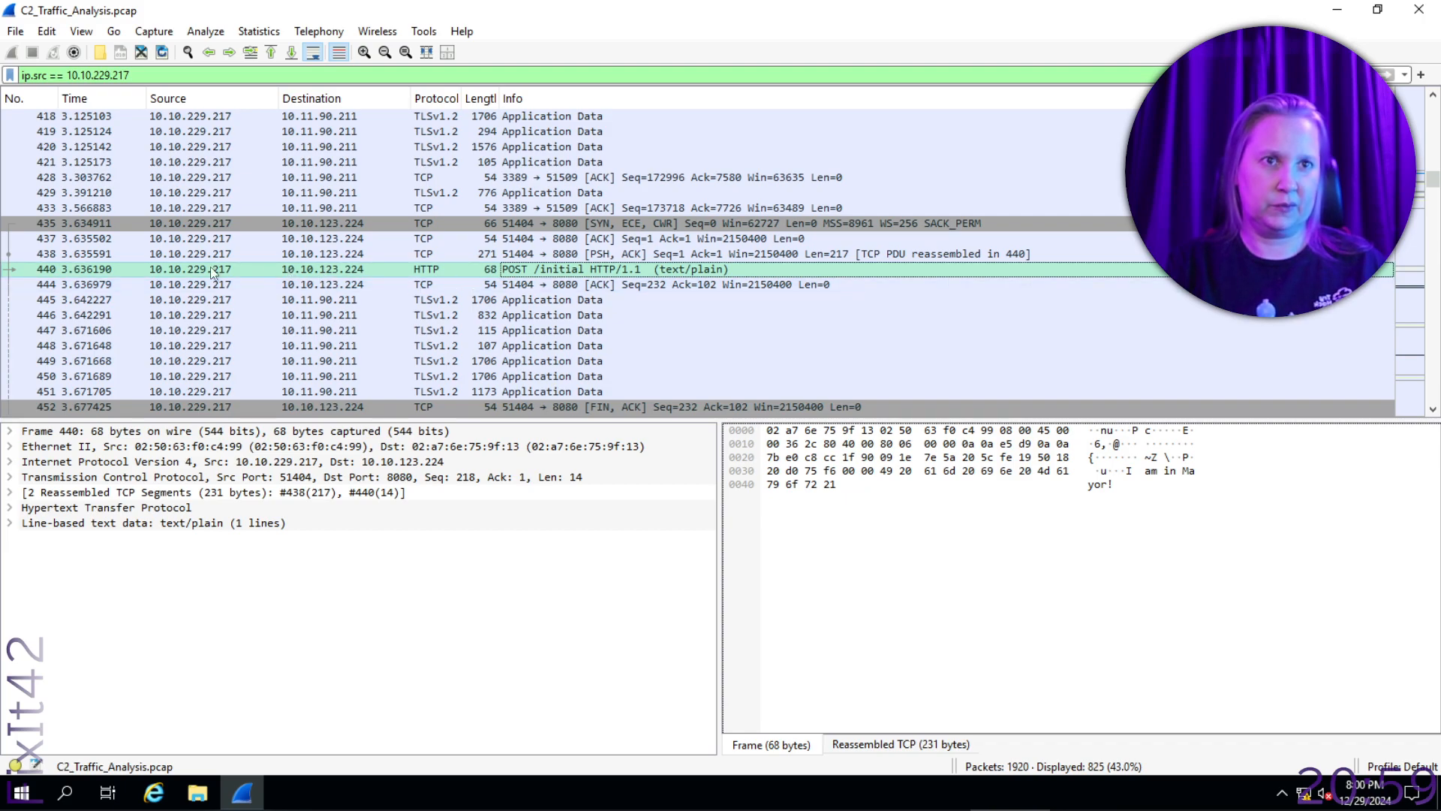
key("alt+Tab")
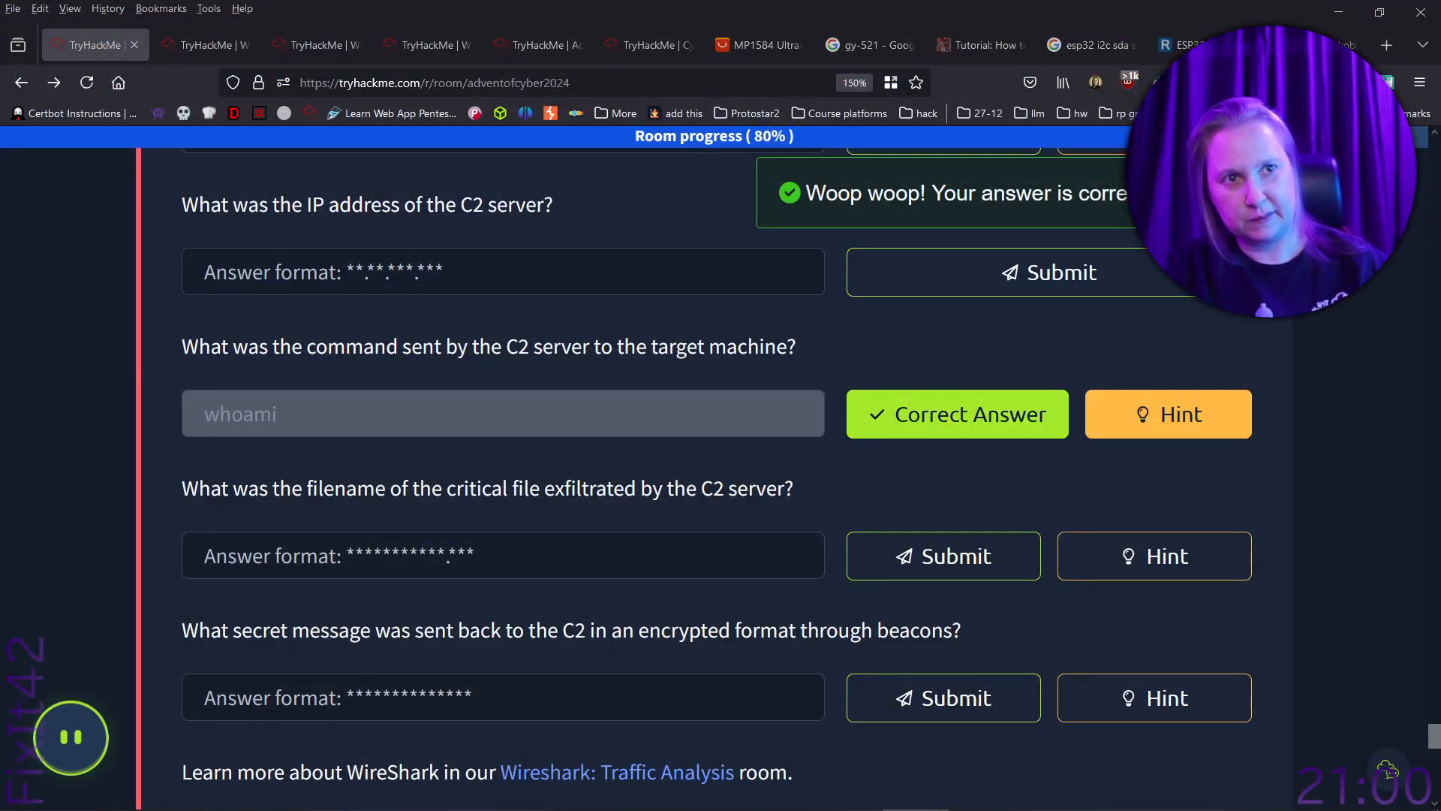
left_click(656, 266)
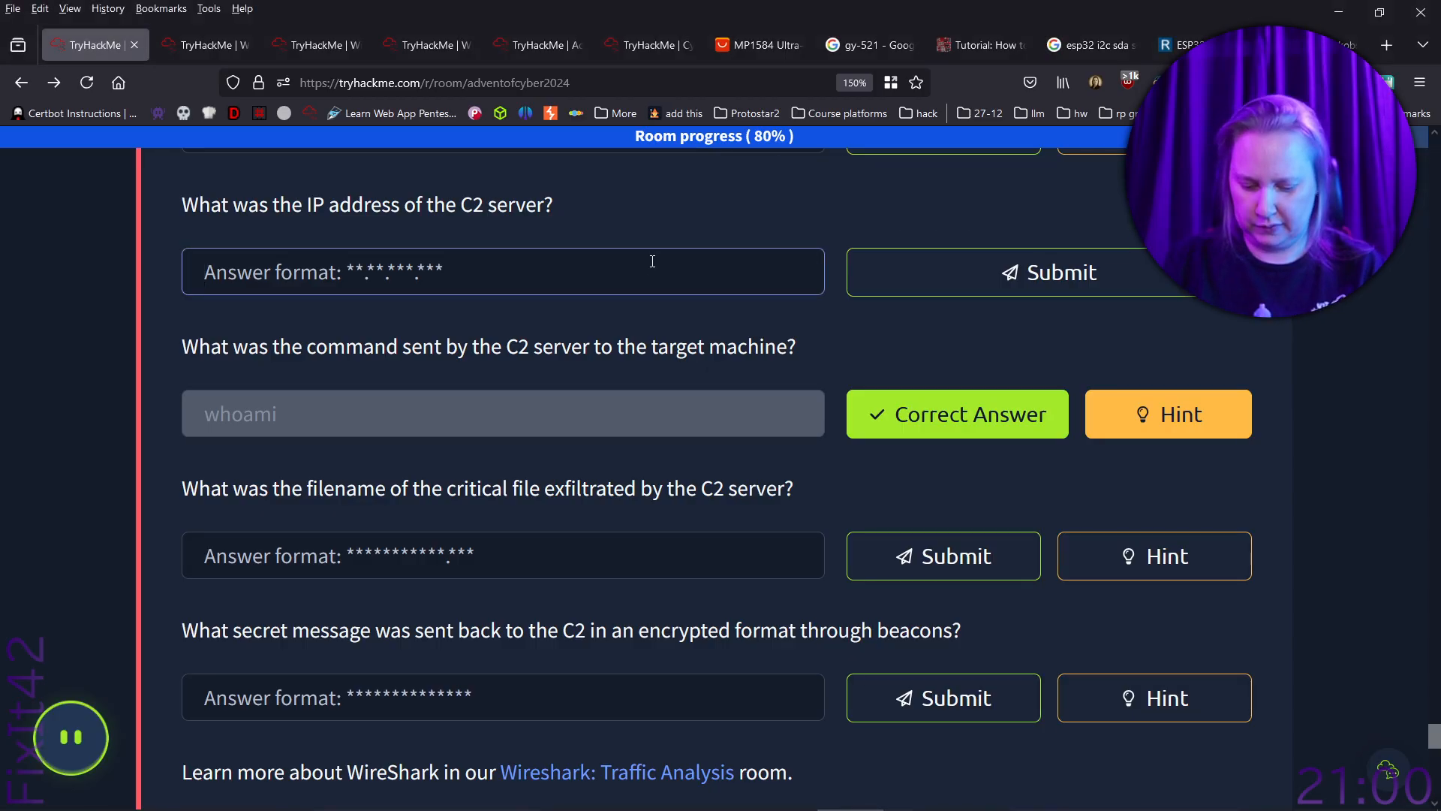
type("10.10.")
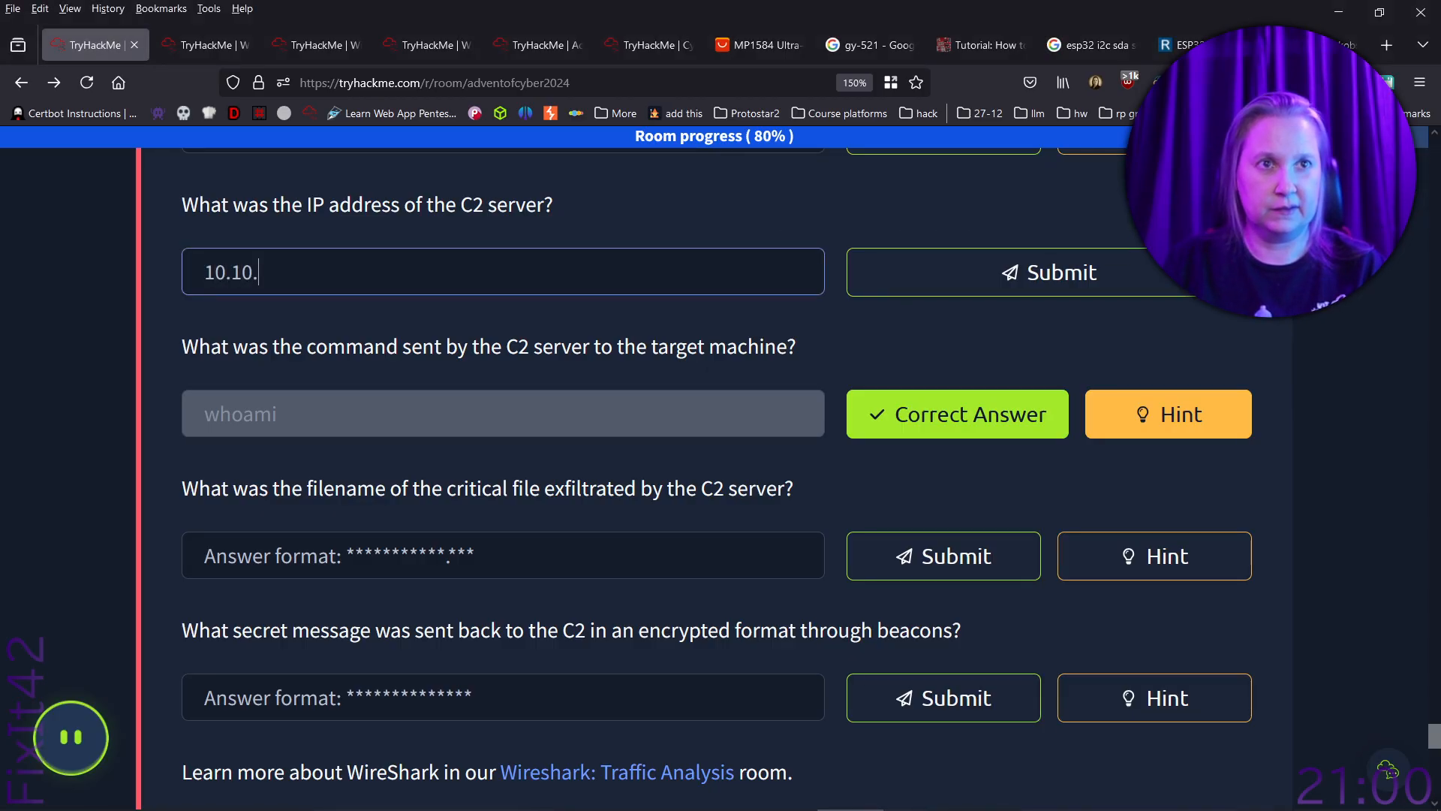
type("123")
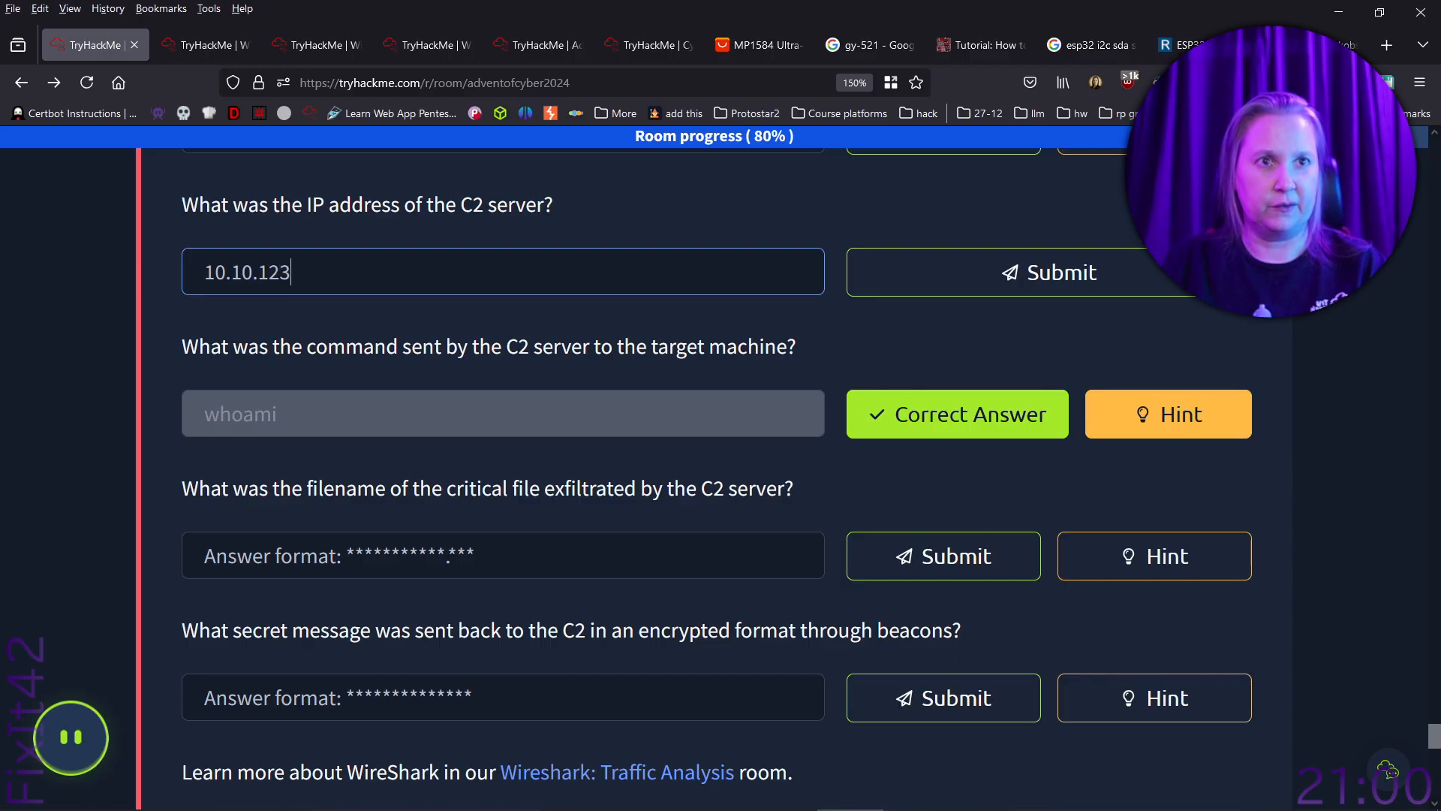
type(".224")
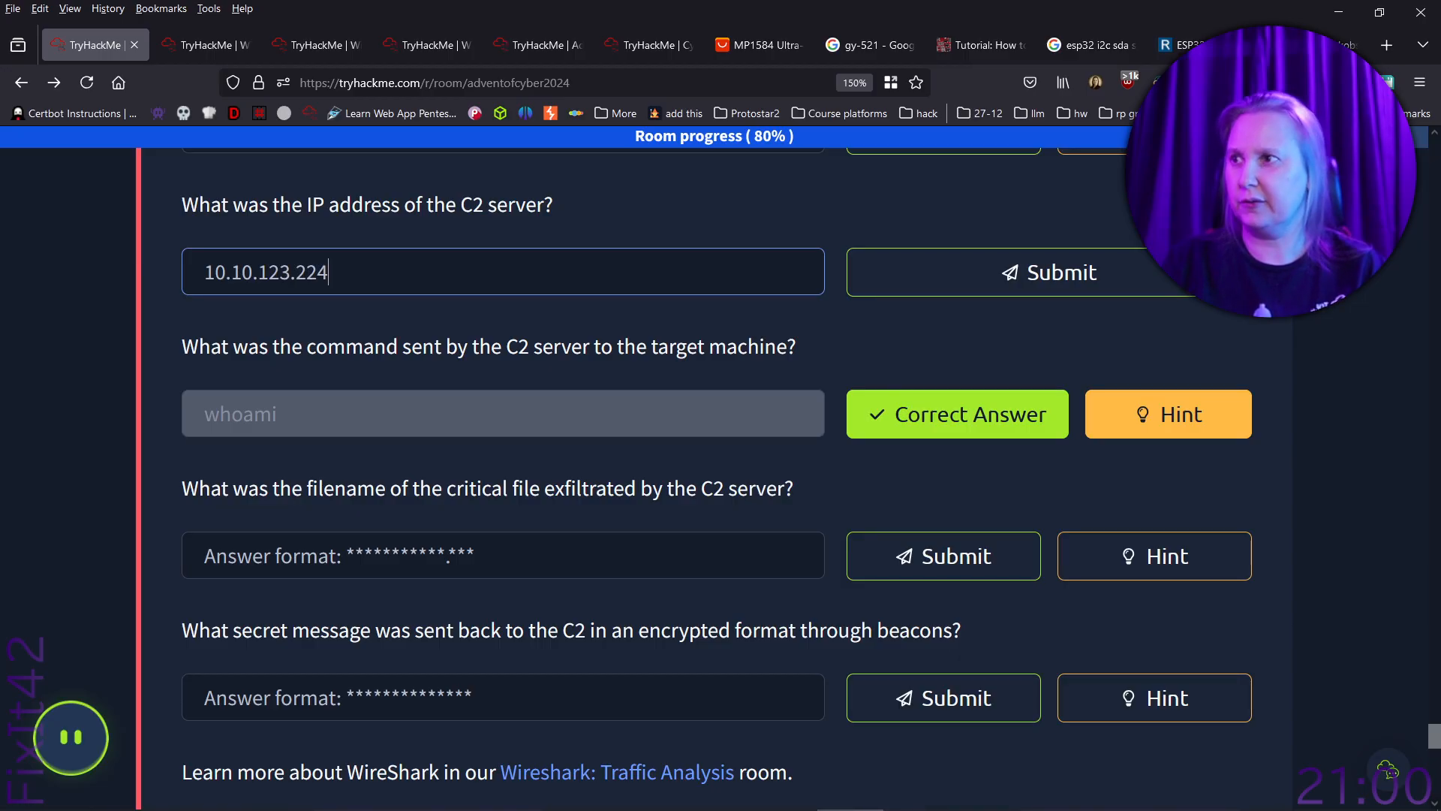
left_click(1025, 293)
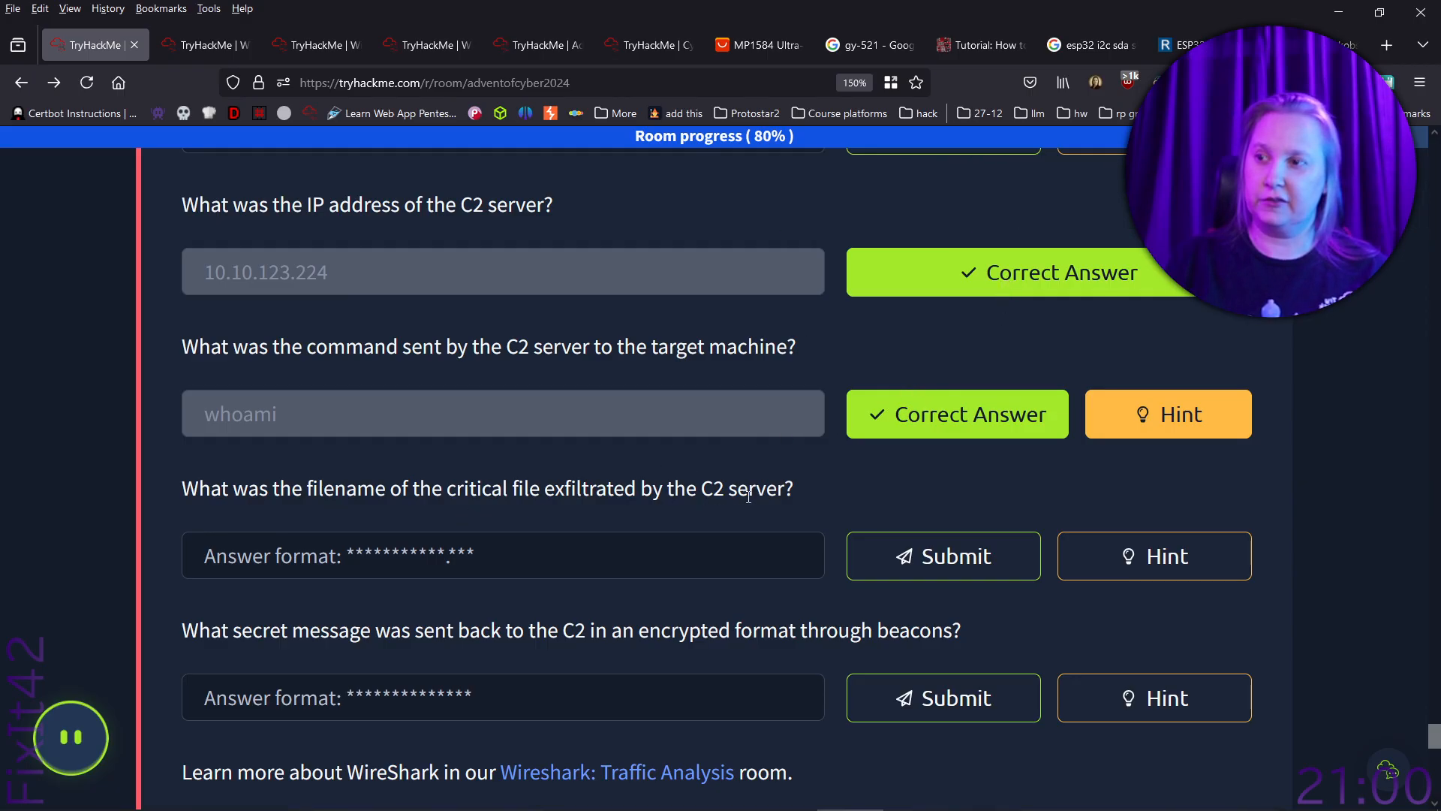
- Review the remaining room questions and reread the sections on the POST /initial stream and the GET /command packet, frame 457
scroll(748, 495, "down", 2)
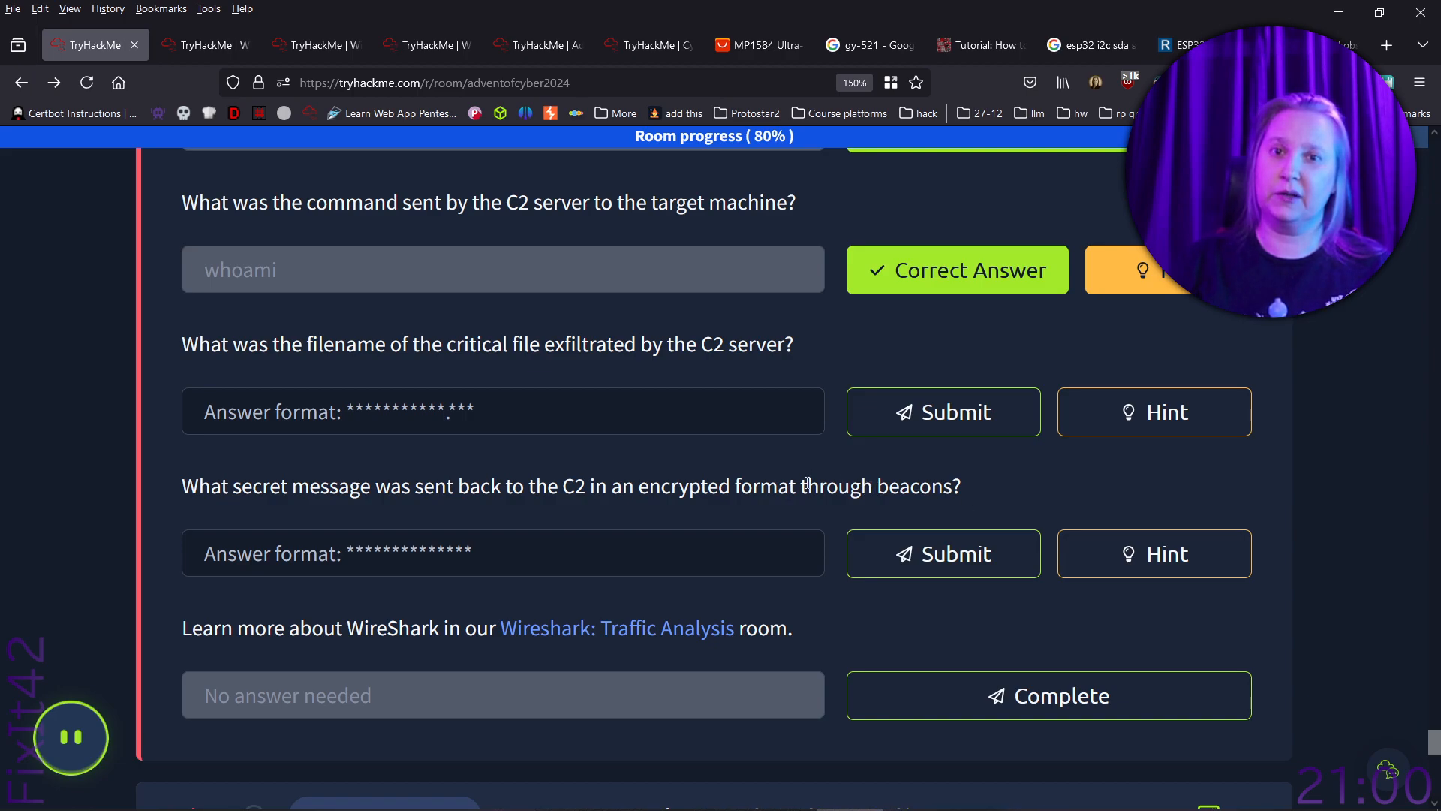
scroll(1234, 406, "up", 6)
scroll(1234, 400, "up", 15)
left_click_drag(1434, 610, 1440, 531)
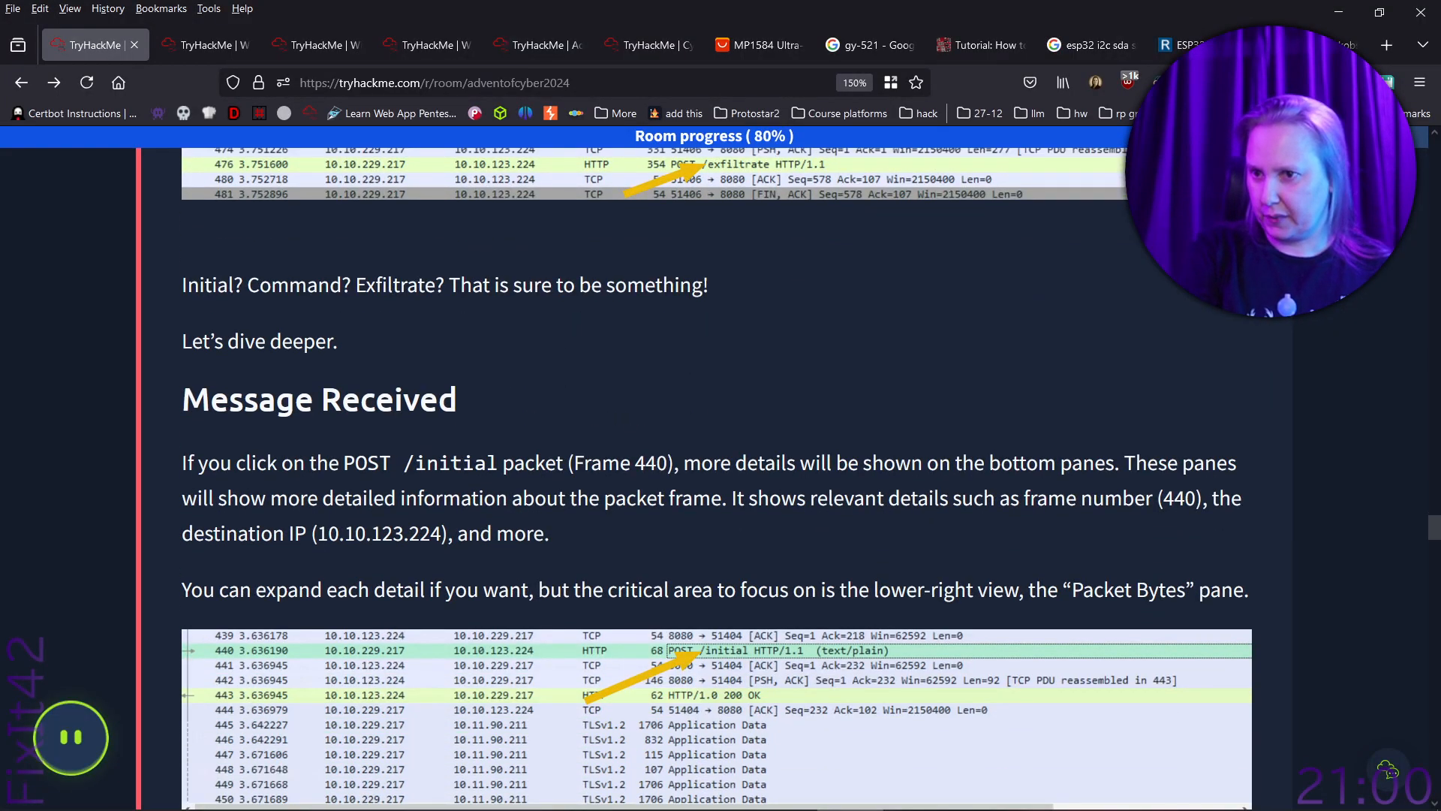
scroll(424, 313, "down", 10)
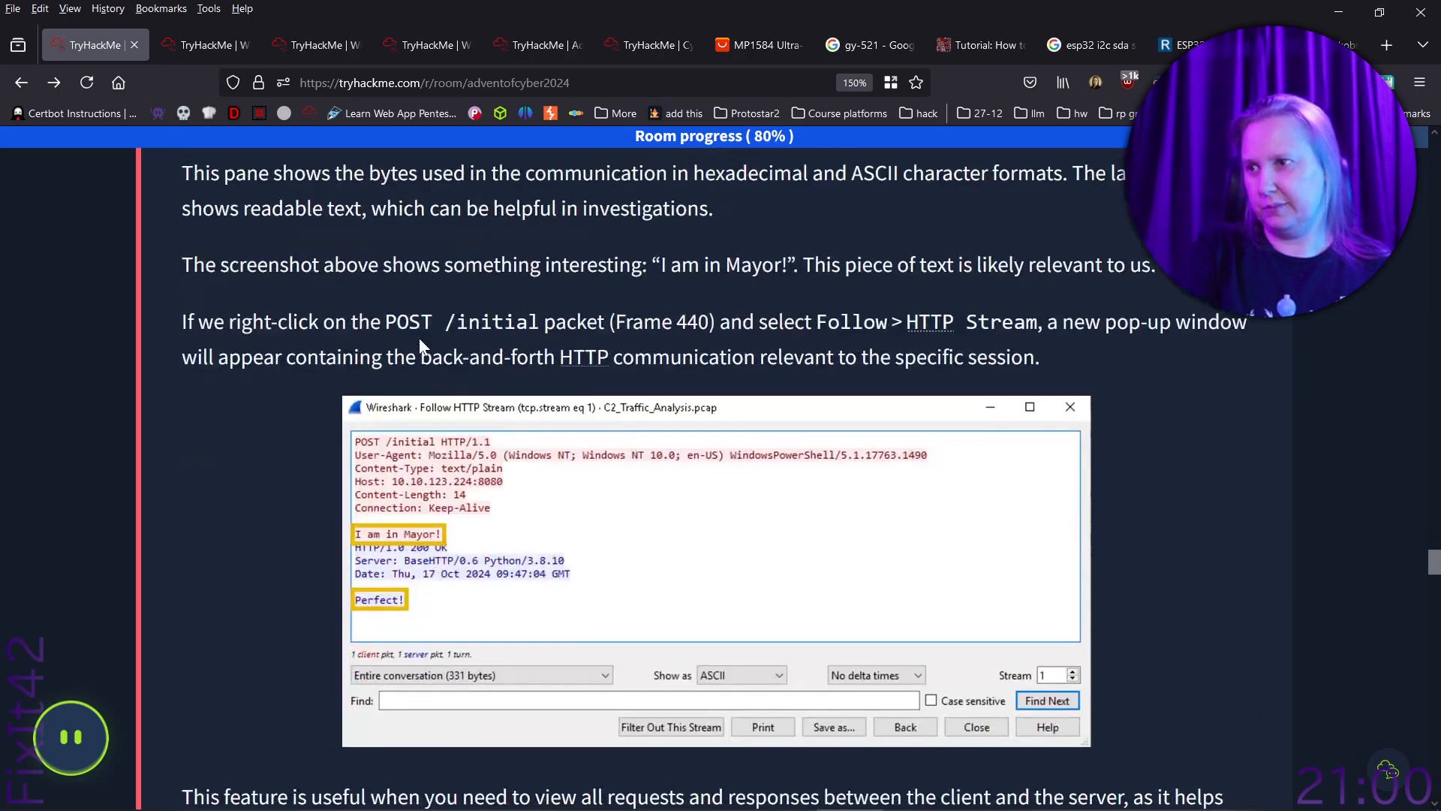
scroll(241, 596, "down", 7)
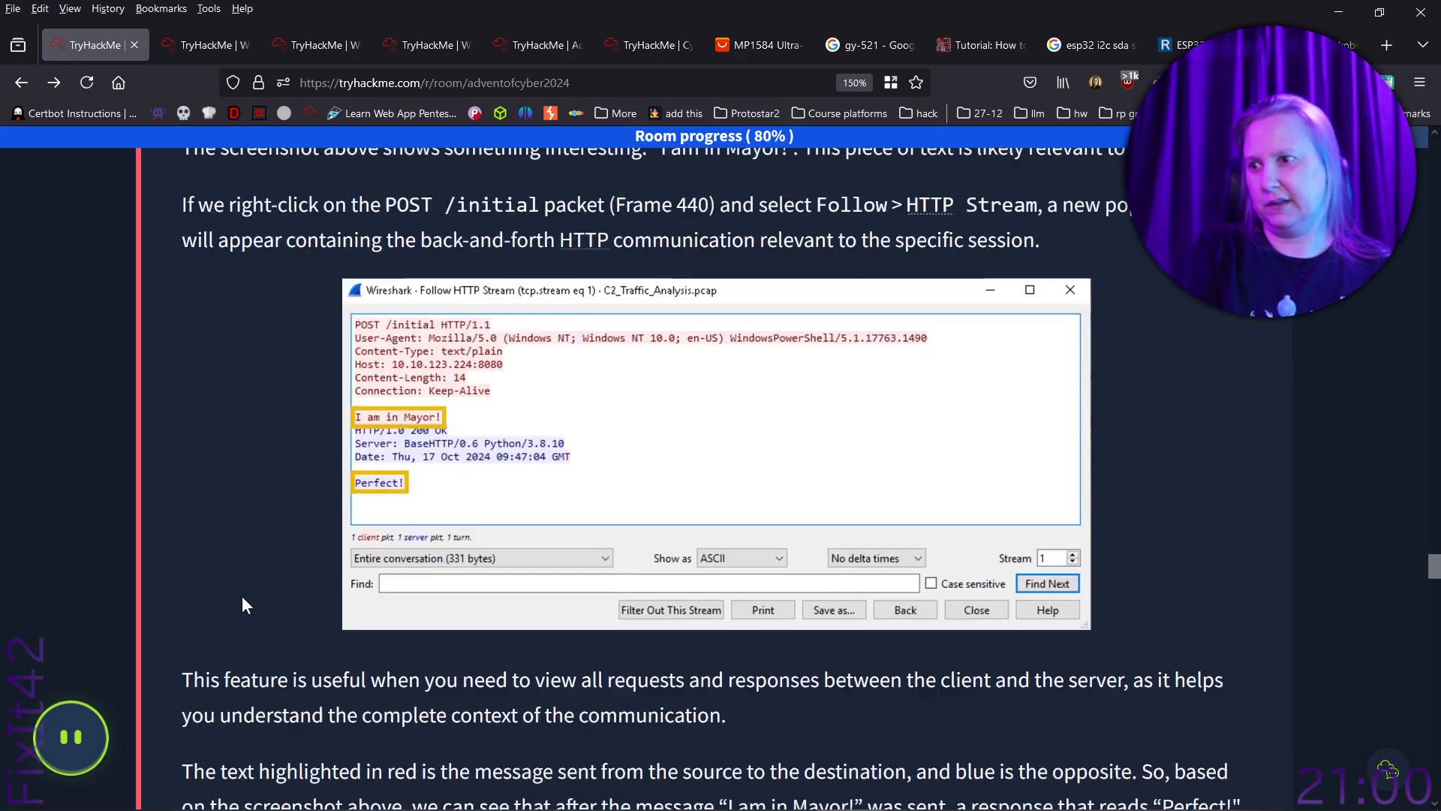
scroll(242, 596, "down", 1)
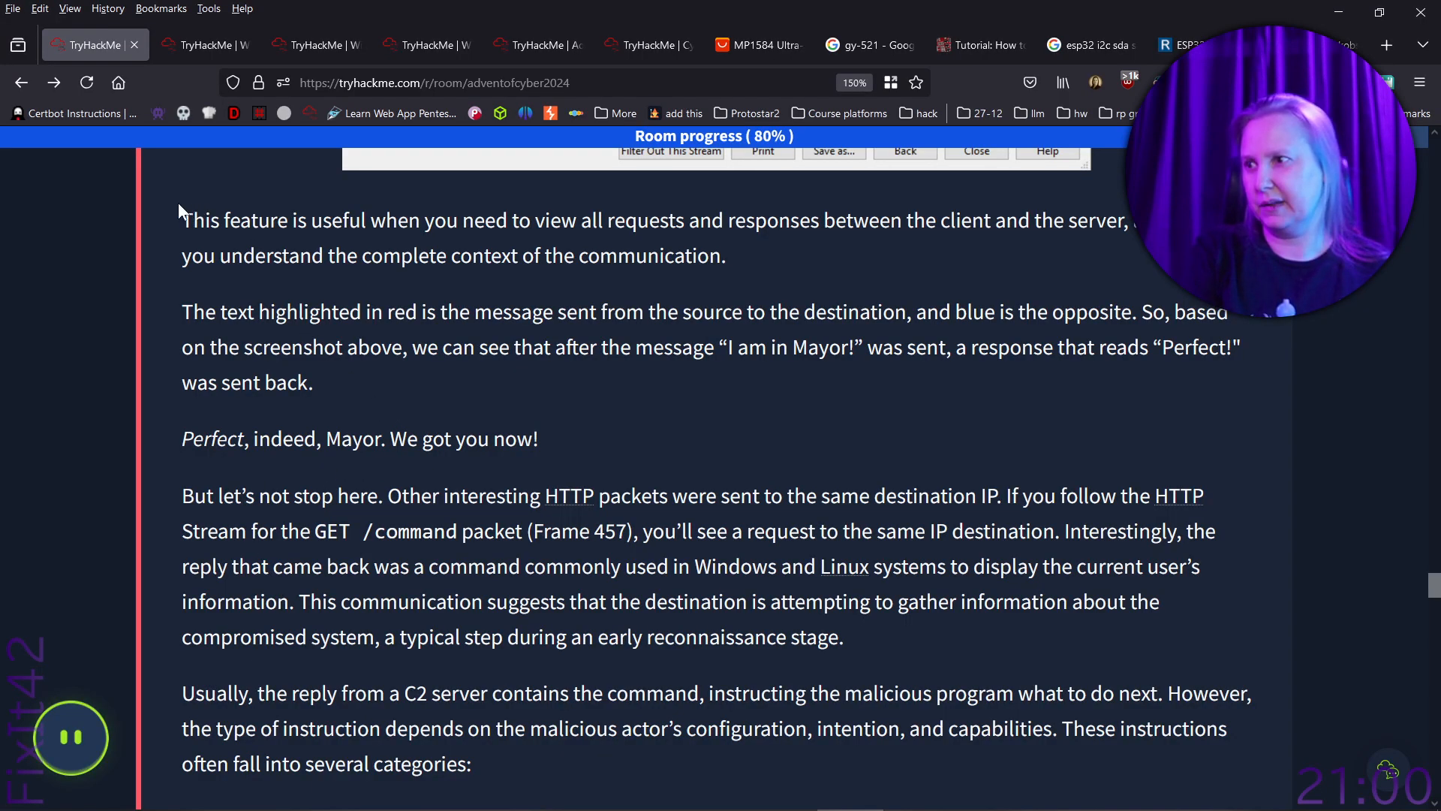
scroll(178, 204, "down", 4)
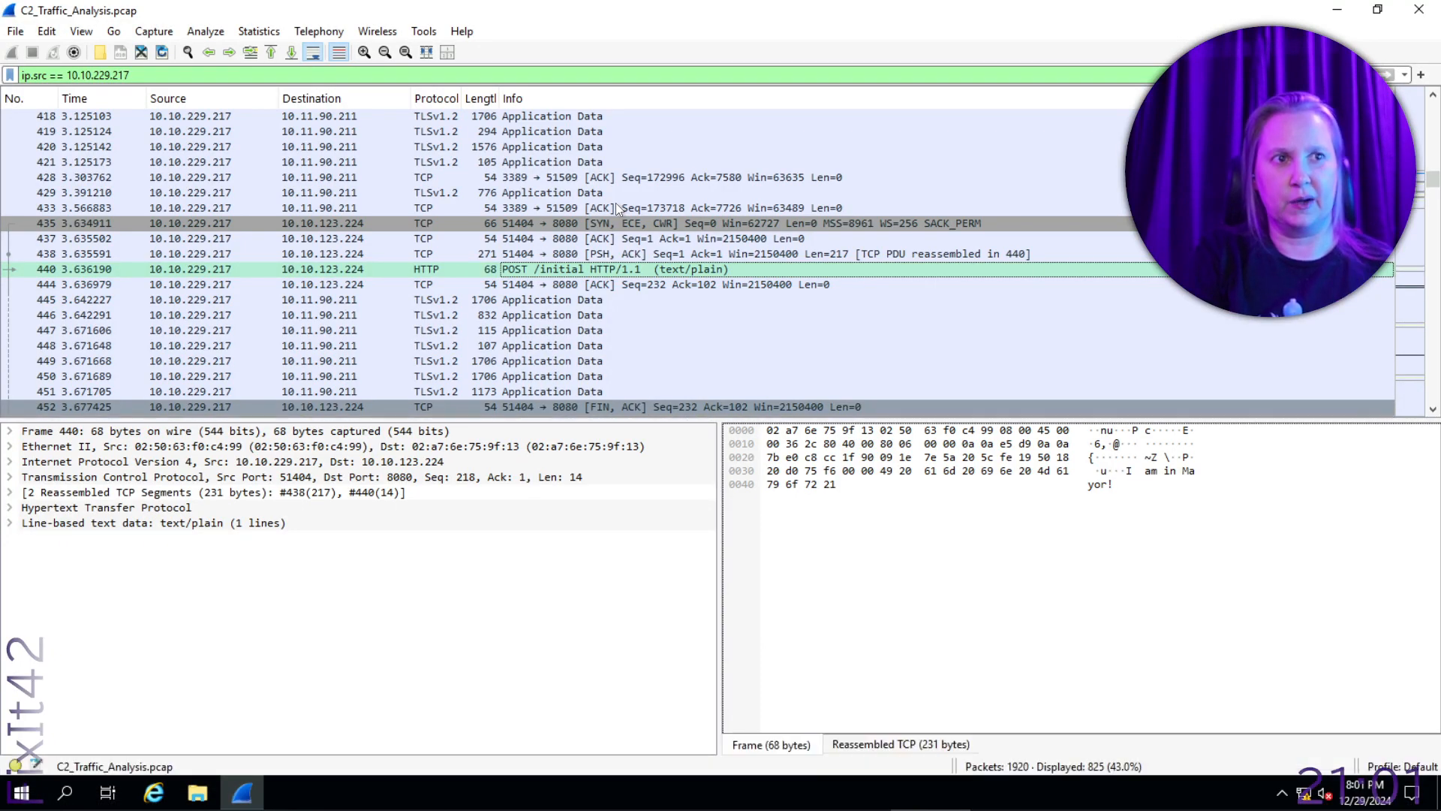
- In Wireshark, follow the HTTP stream of the GET /command packet, frame 457, review the exchange, and close the stream window
scroll(565, 213, "down", 4)
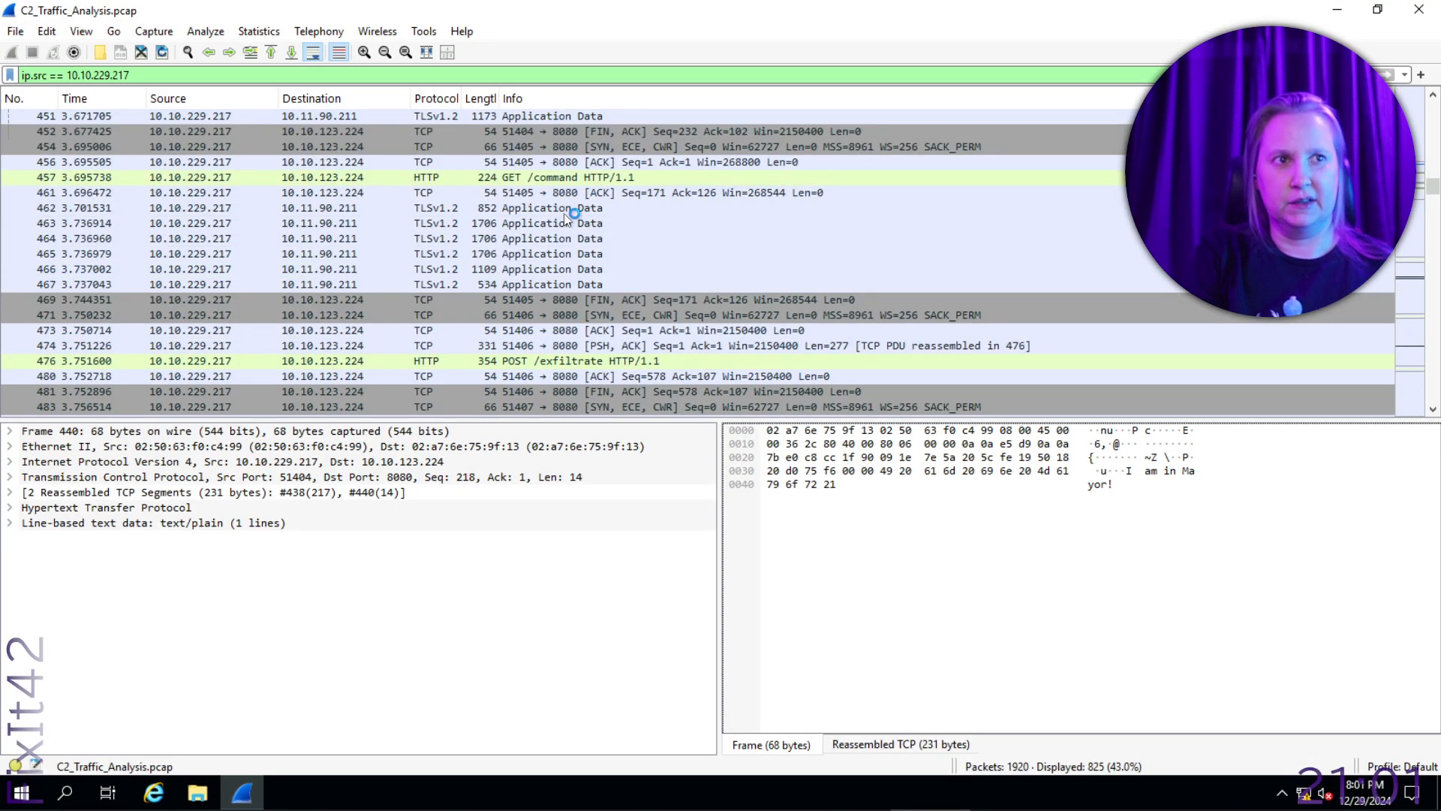
left_click(570, 178)
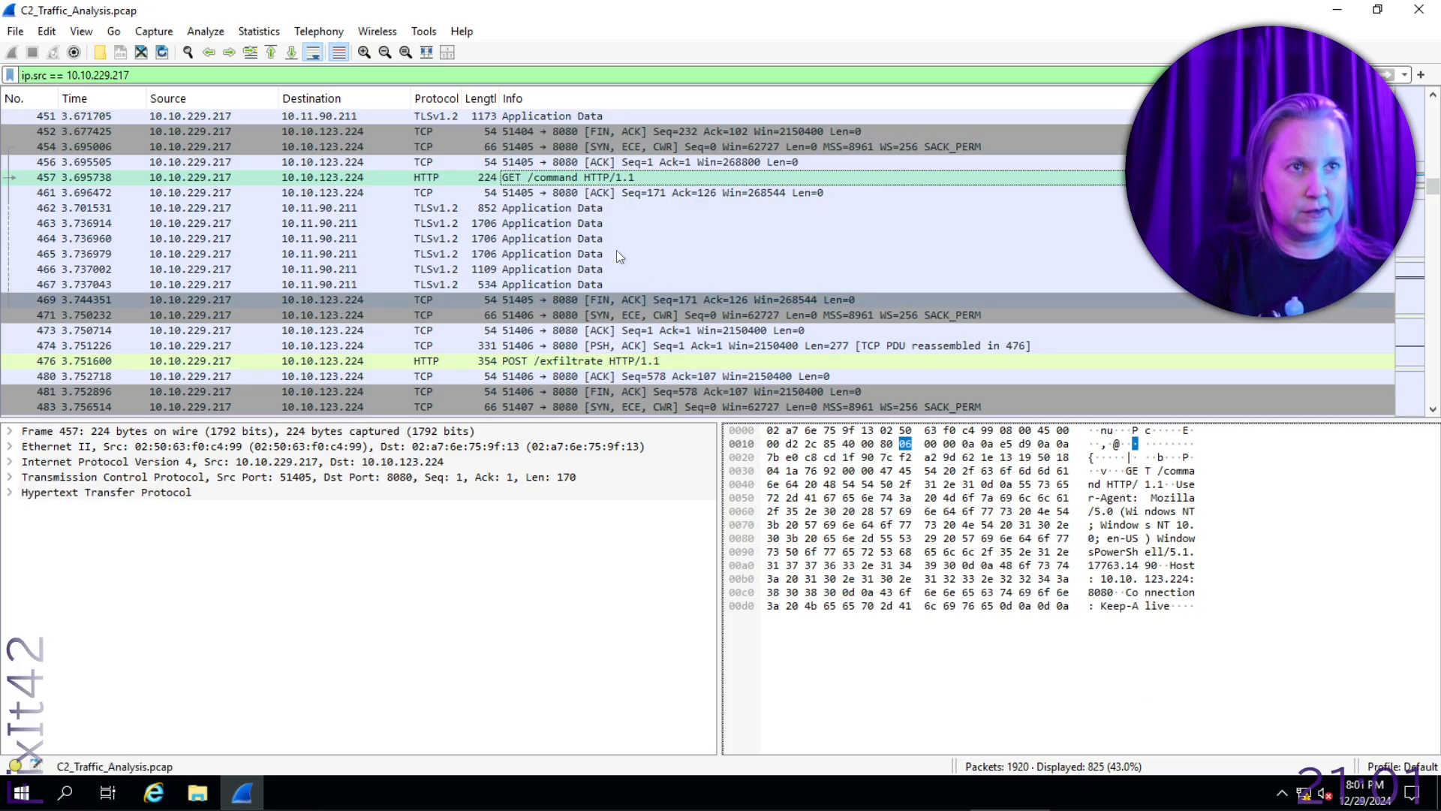
right_click(584, 177)
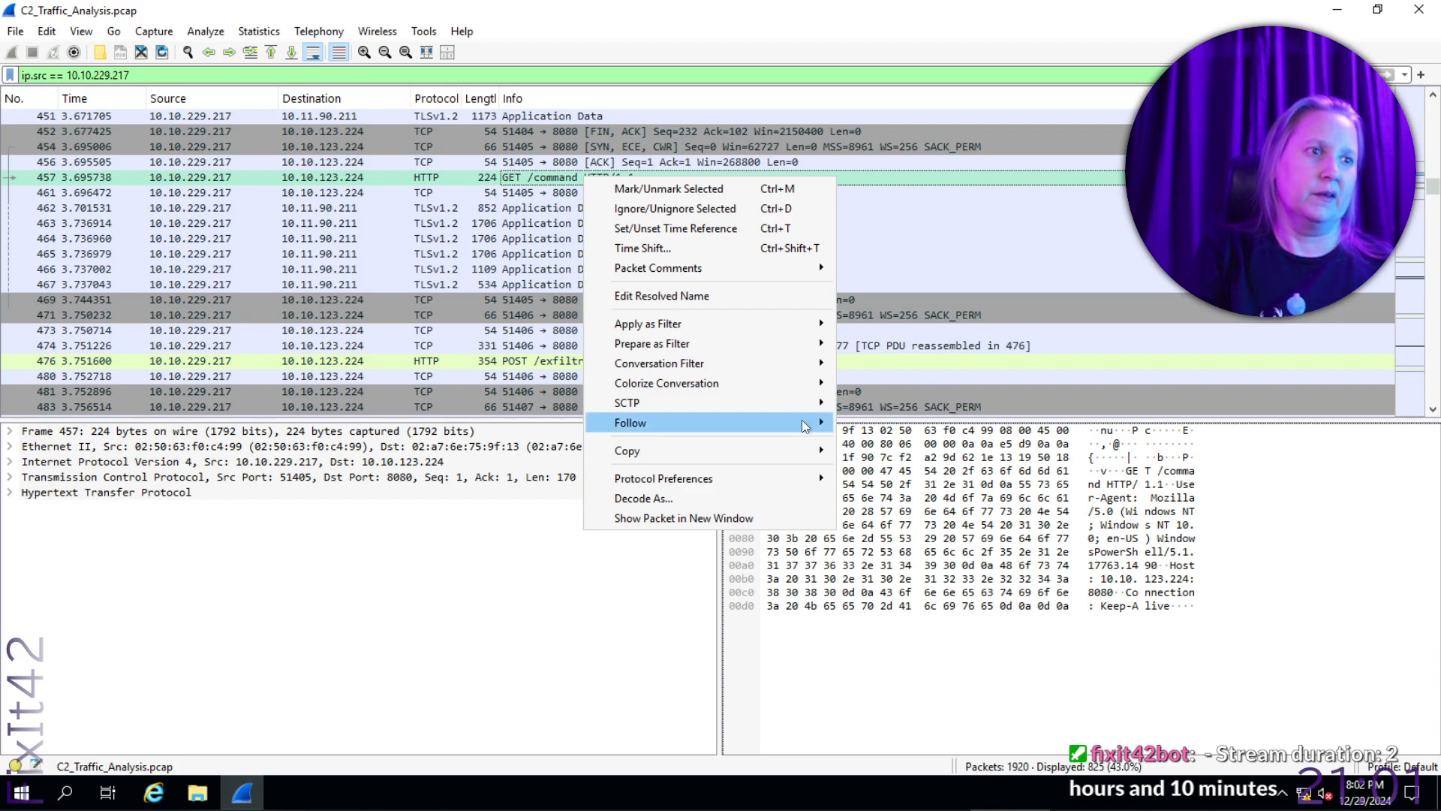
mouse_move(818, 427)
left_click(893, 423)
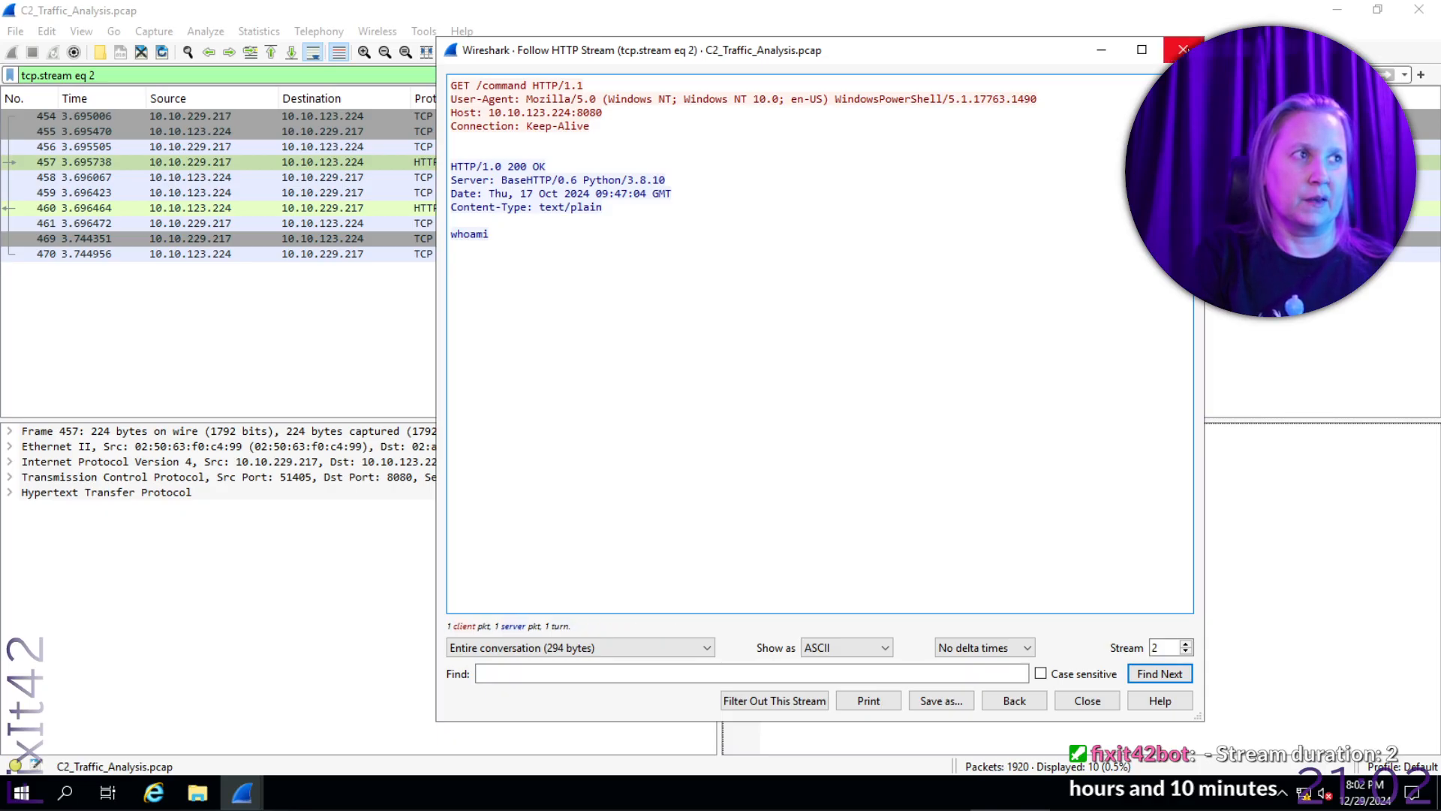
left_click(1183, 50)
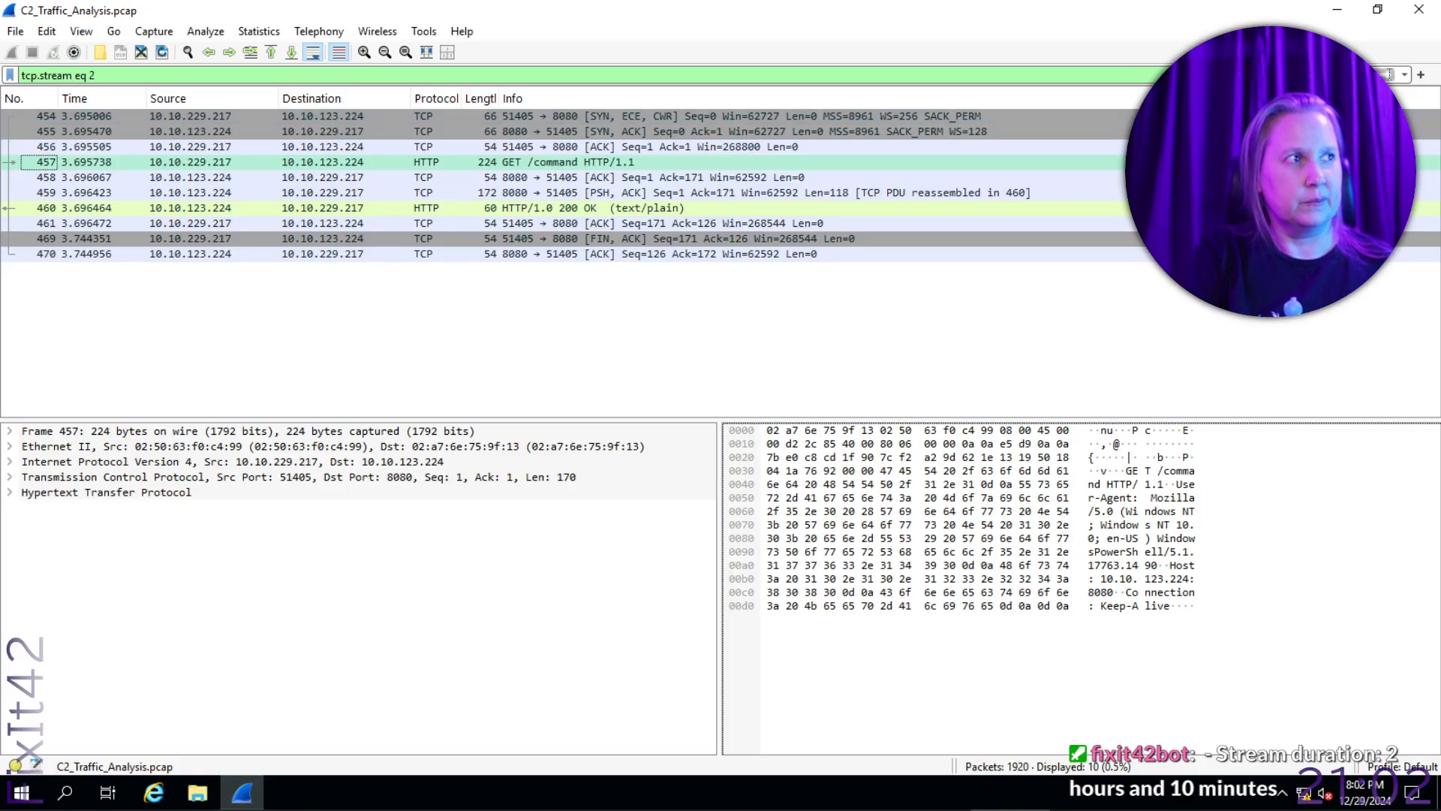
- Reapply the recent display filter ip.src == 10.10.229.217 to the capture
left_click(1404, 75)
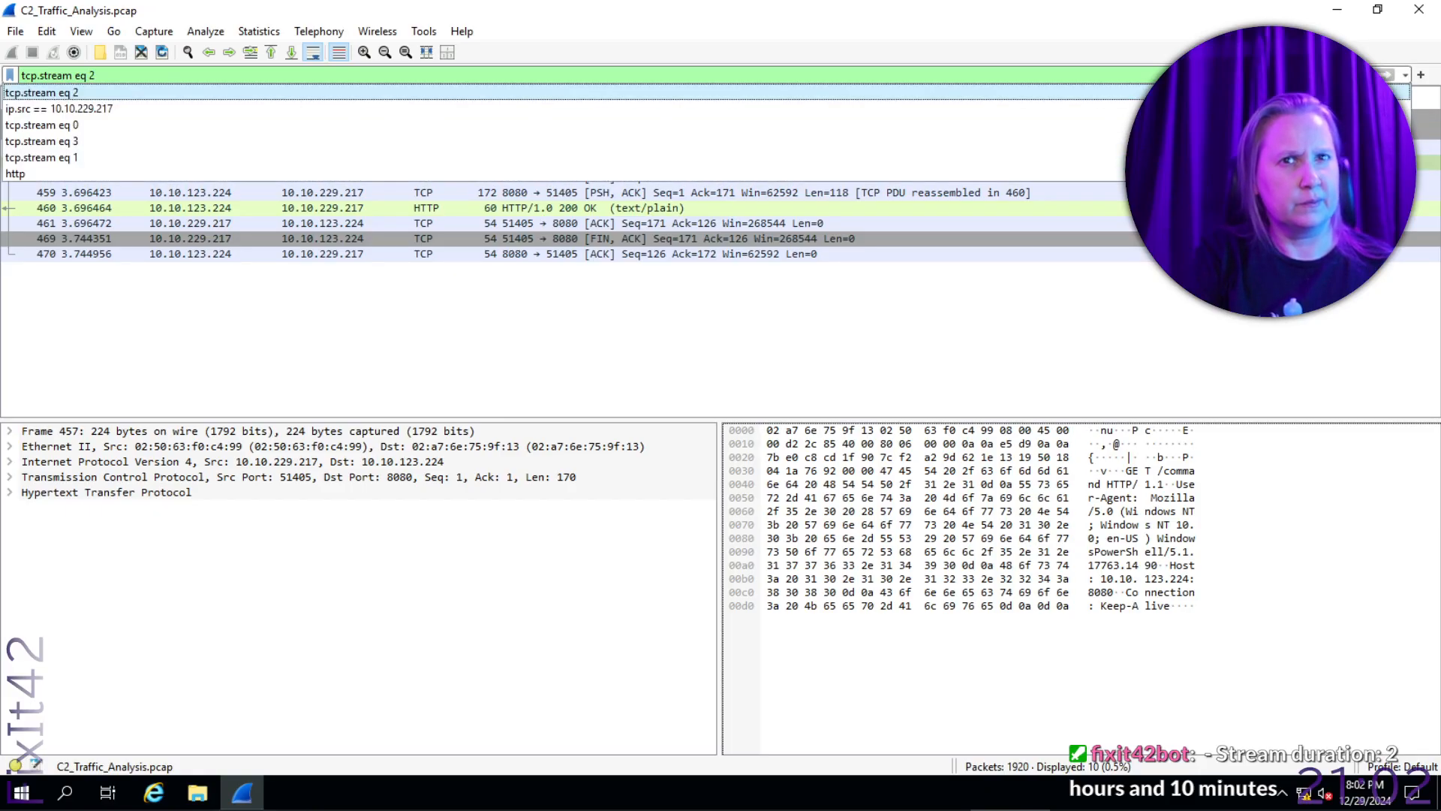
left_click(1408, 108)
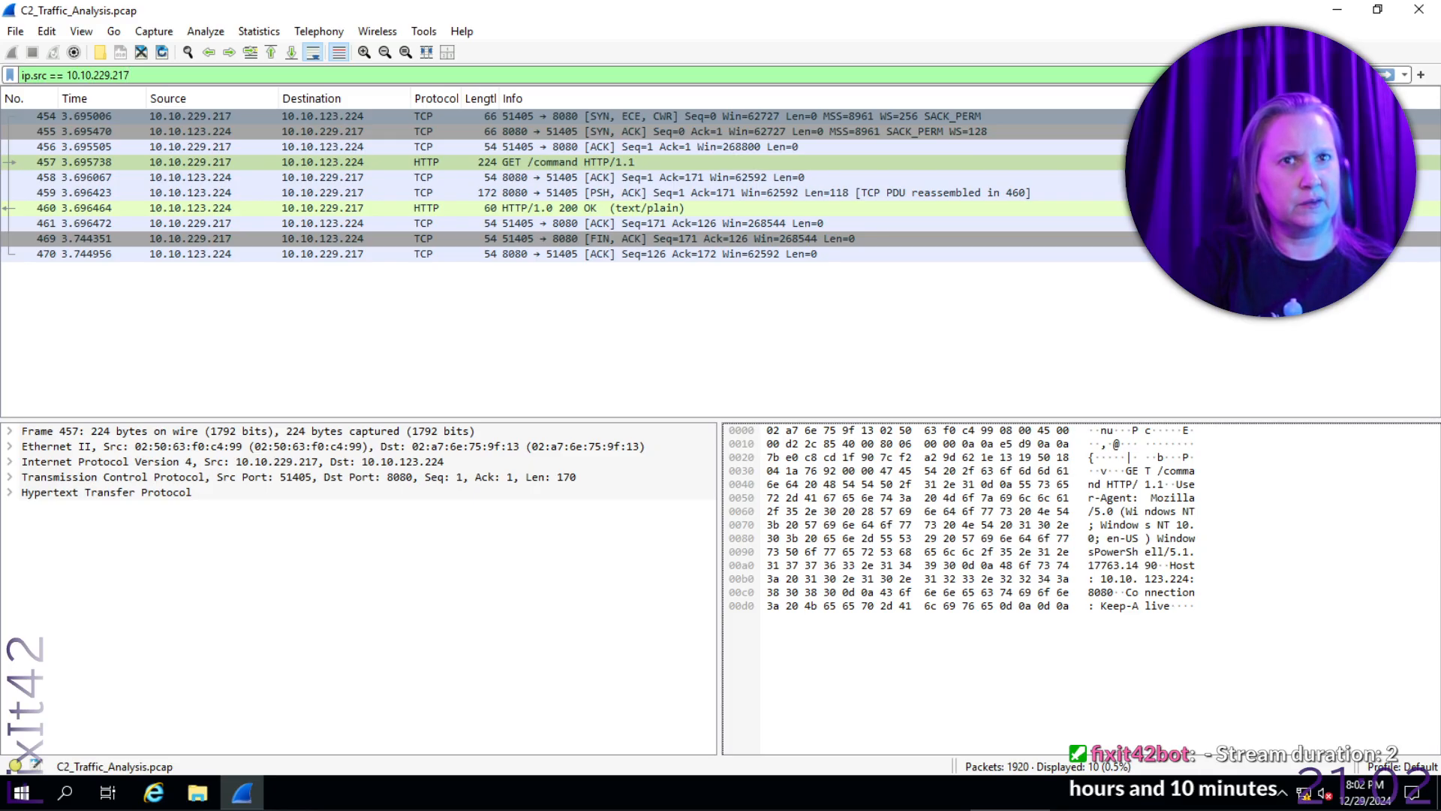
key("Return")
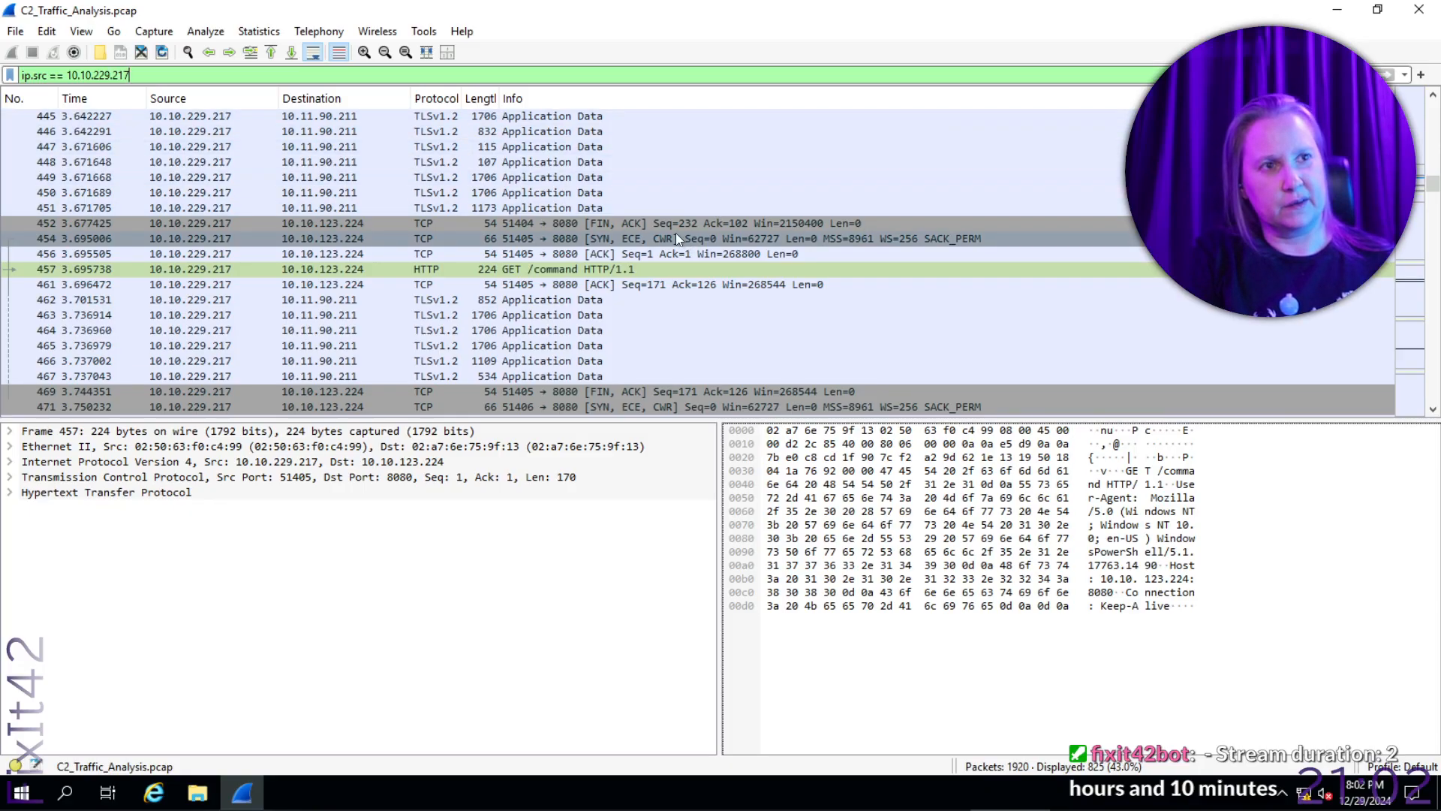
- Locate the POST /exfiltrate packet, frame 476, and examine the exfiltrated file's details in its packet bytes
scroll(679, 234, "down", 2)
scroll(683, 235, "down", 2)
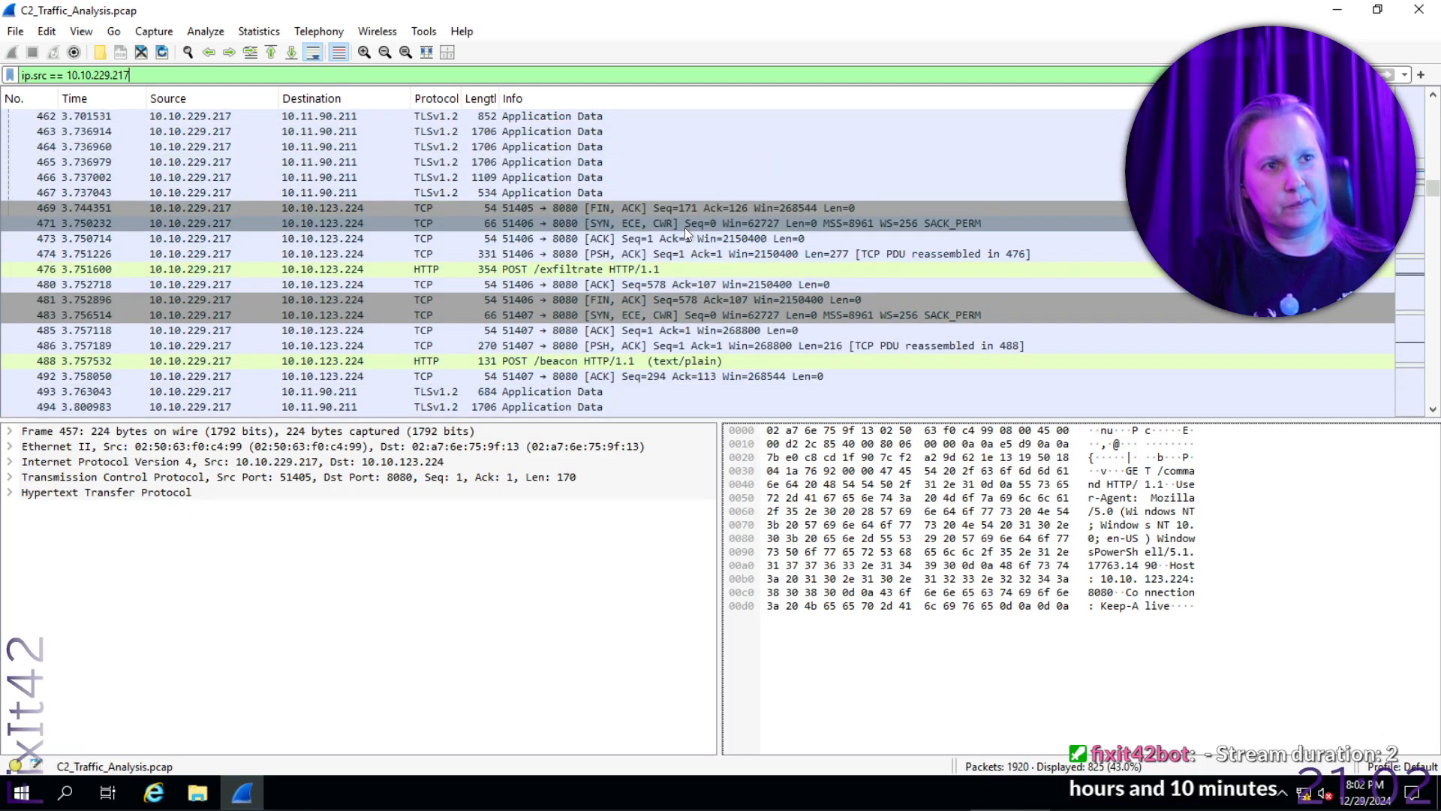
left_click(589, 271)
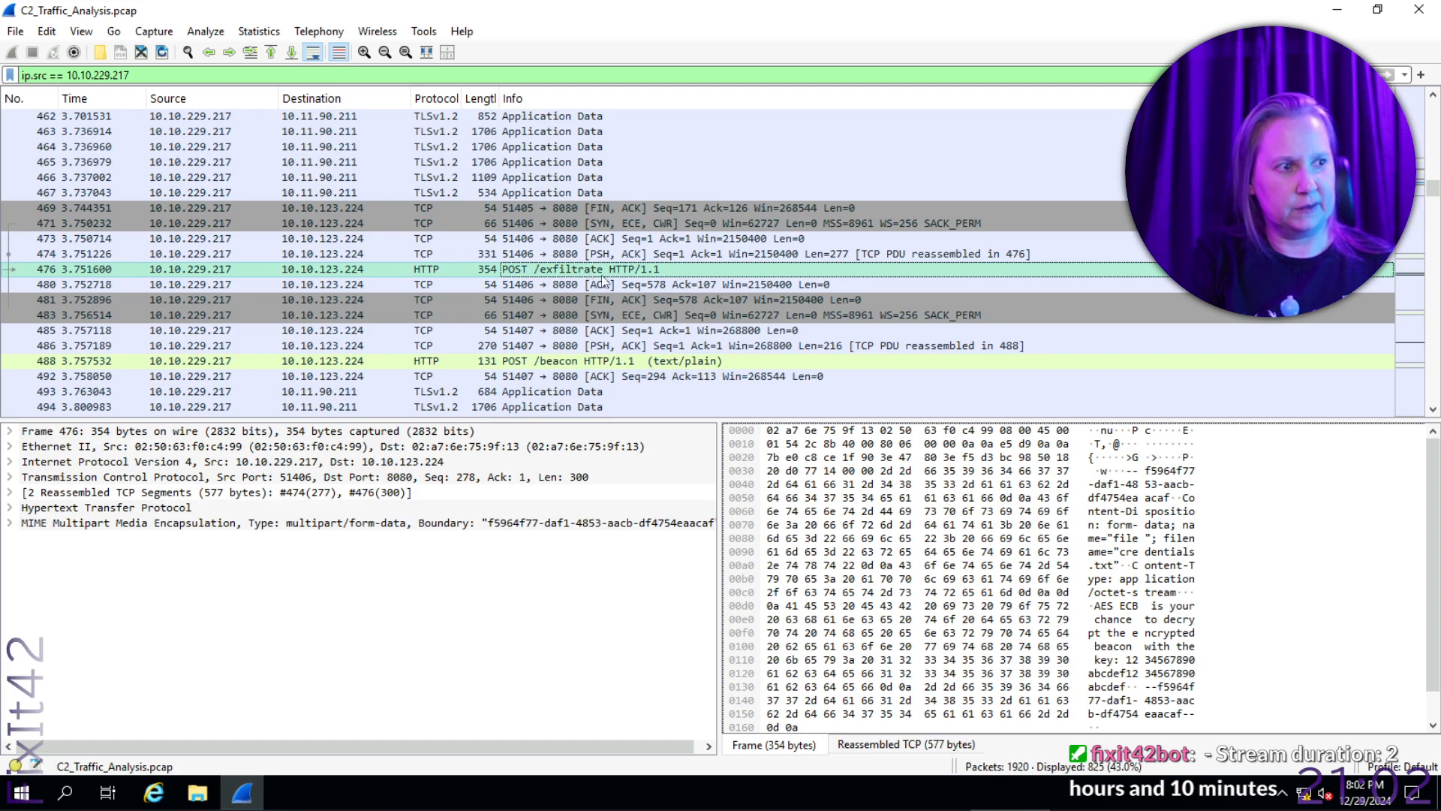
left_click(980, 475)
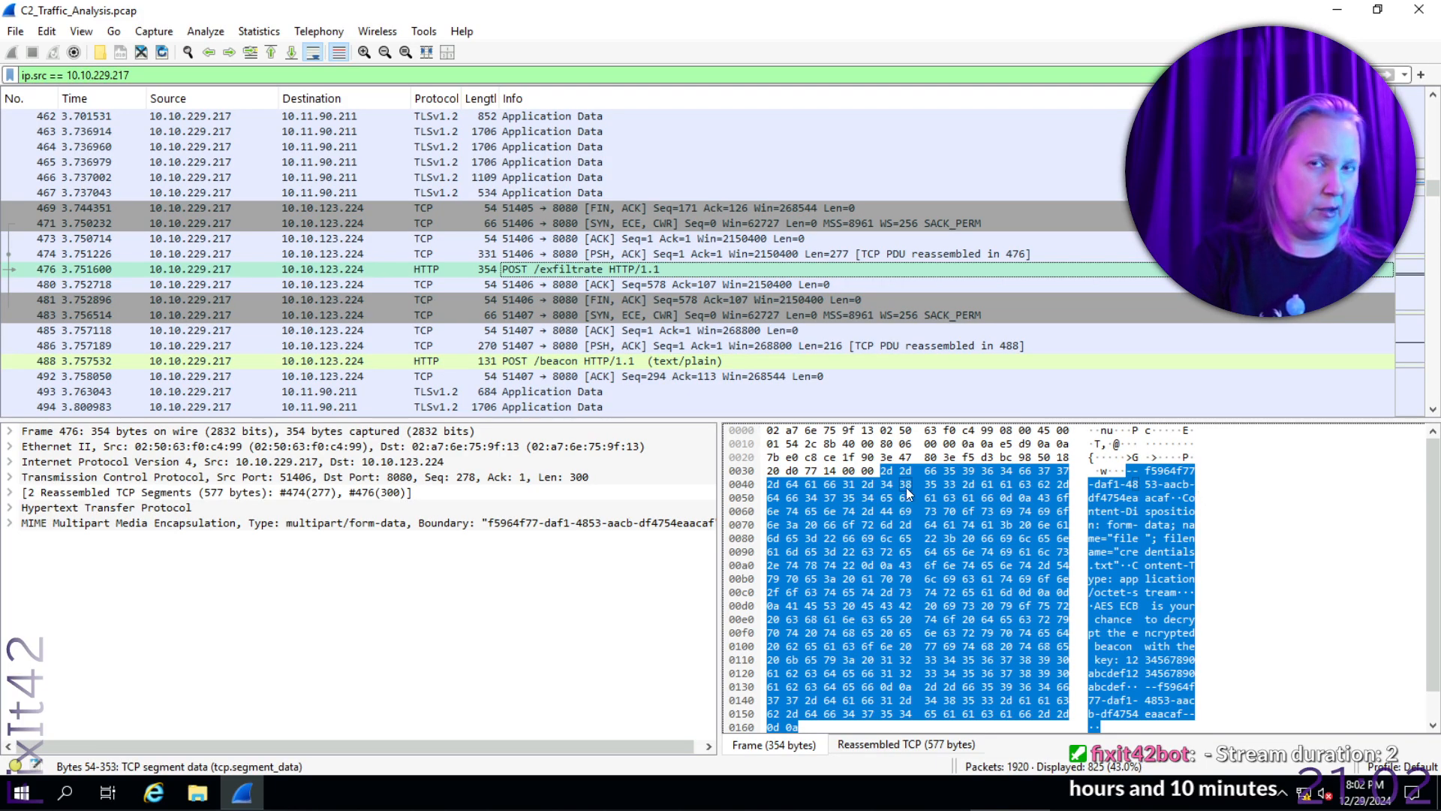
left_click(17, 31)
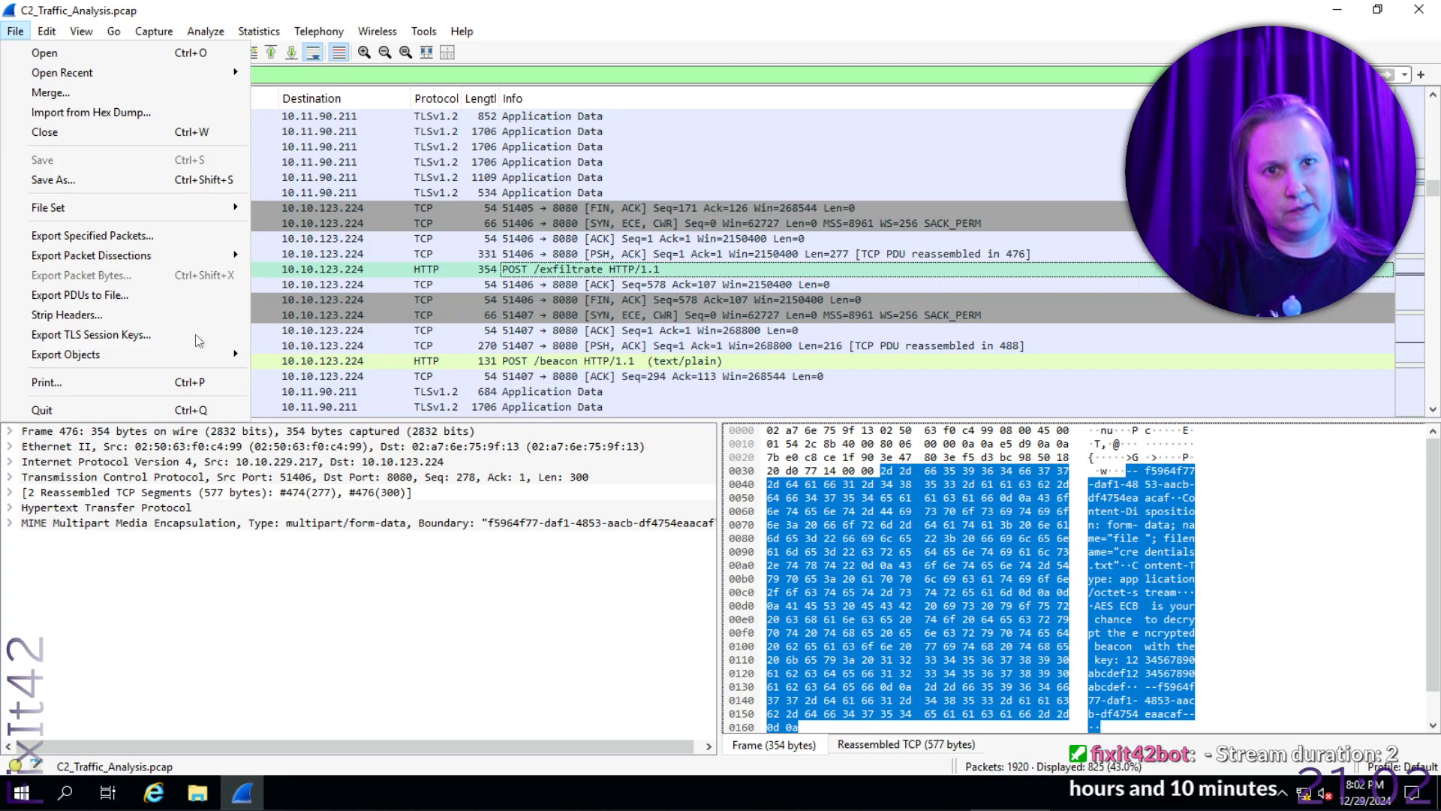
mouse_move(199, 359)
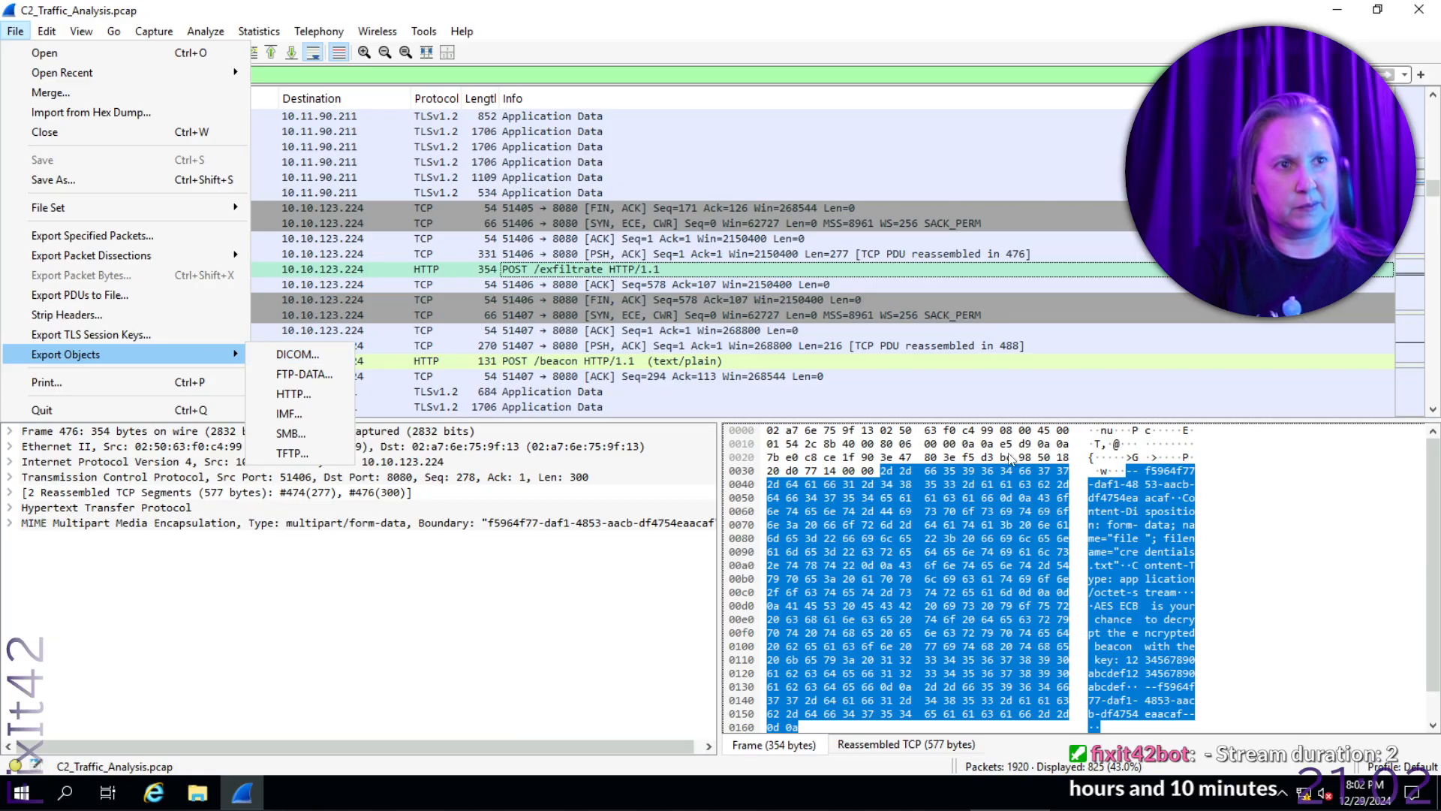
left_click(673, 269)
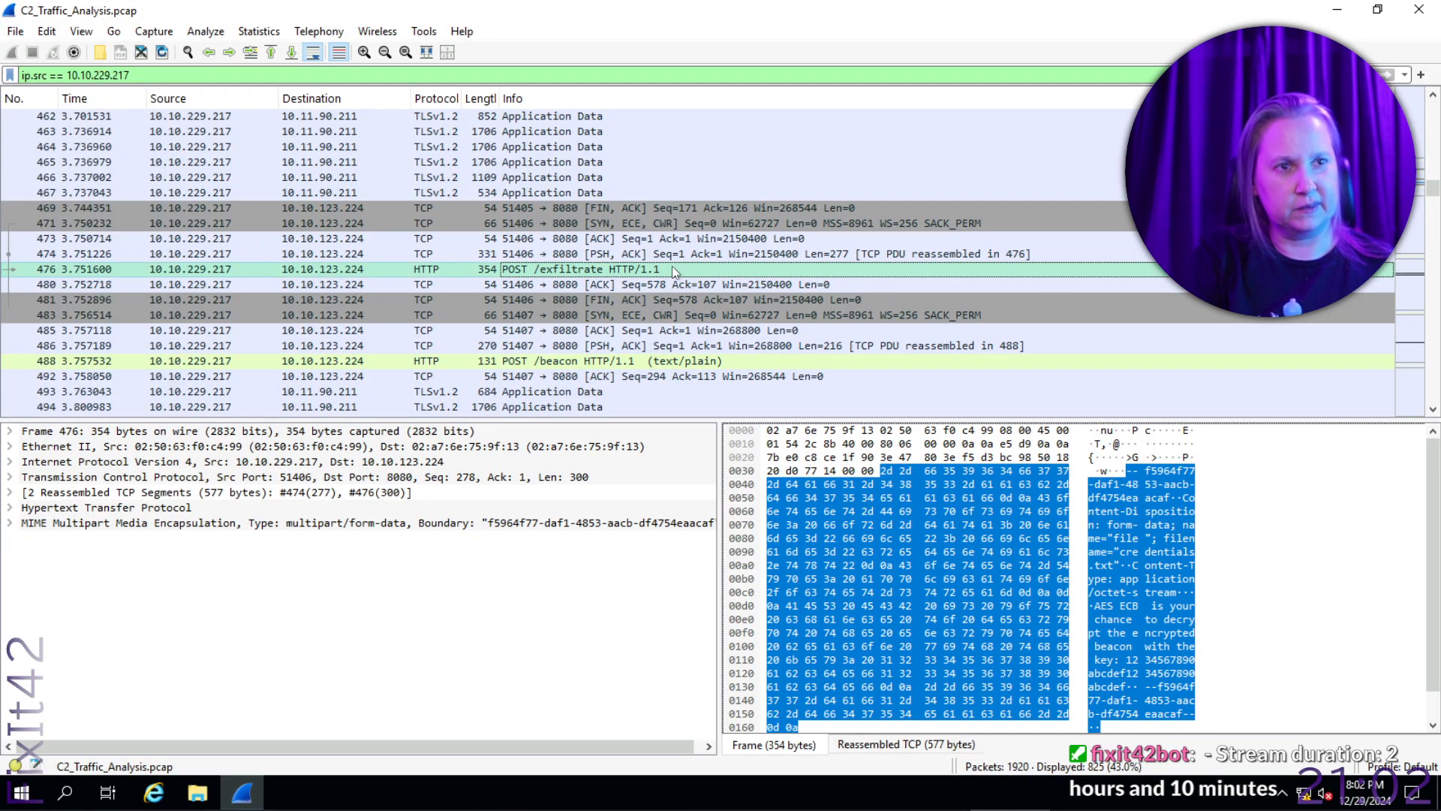
- Select the POST /beacon packet, frame 488, and examine its packet bytes for the encrypted message
left_click(684, 365)
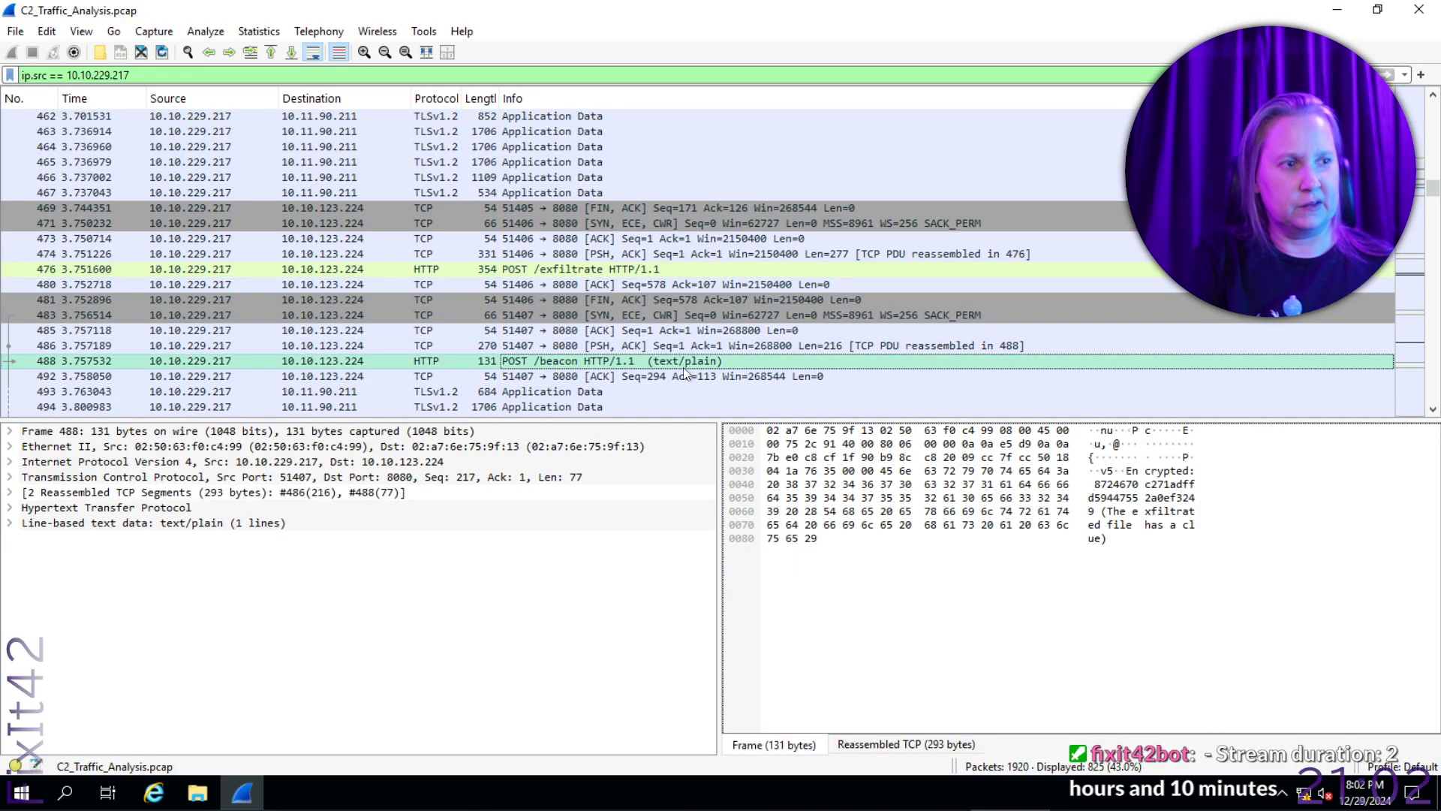
- Return to the POST /exfiltrate packet, frame 476, and expand its MIME Multipart Media Encapsulation details
left_click(1125, 529)
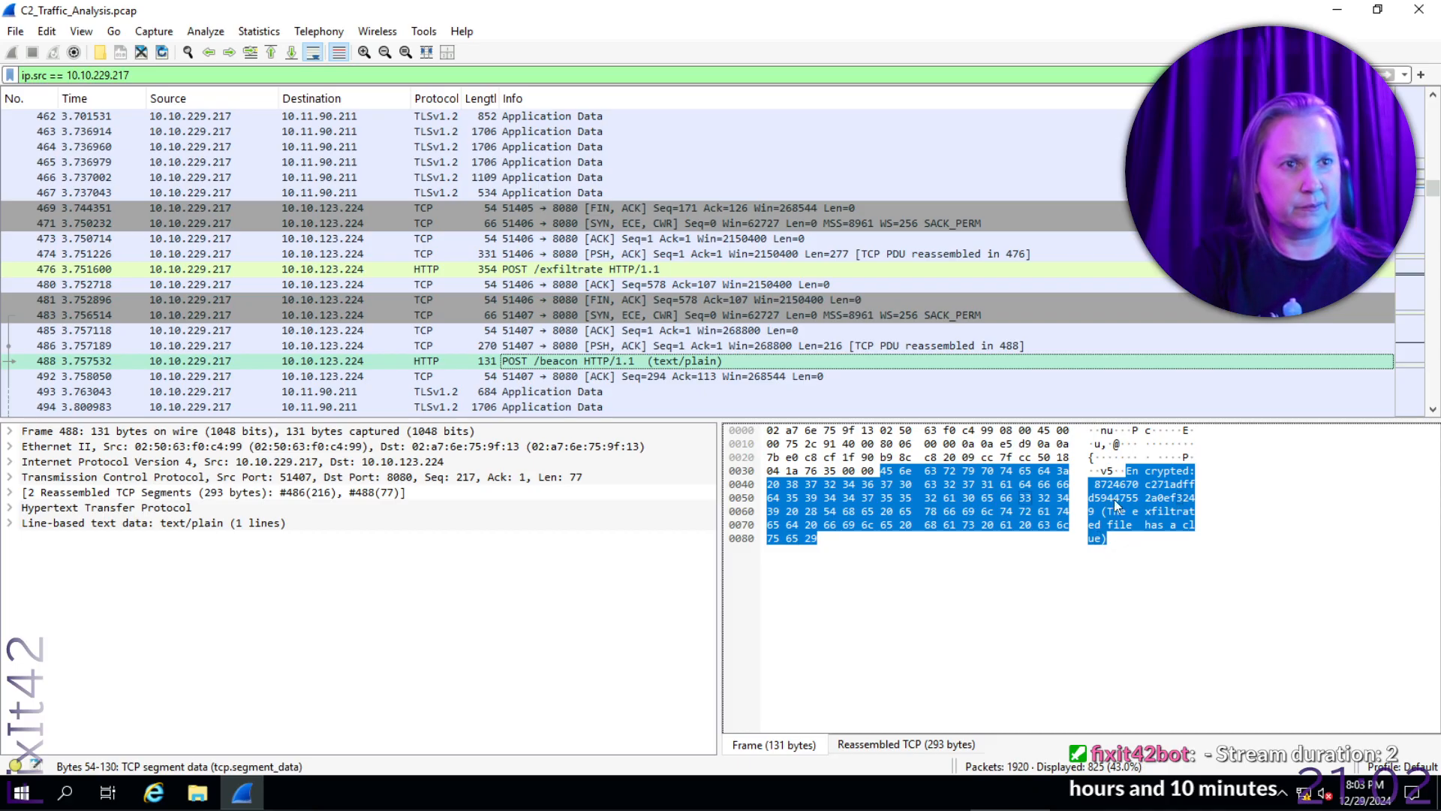
scroll(776, 314, "down", 2)
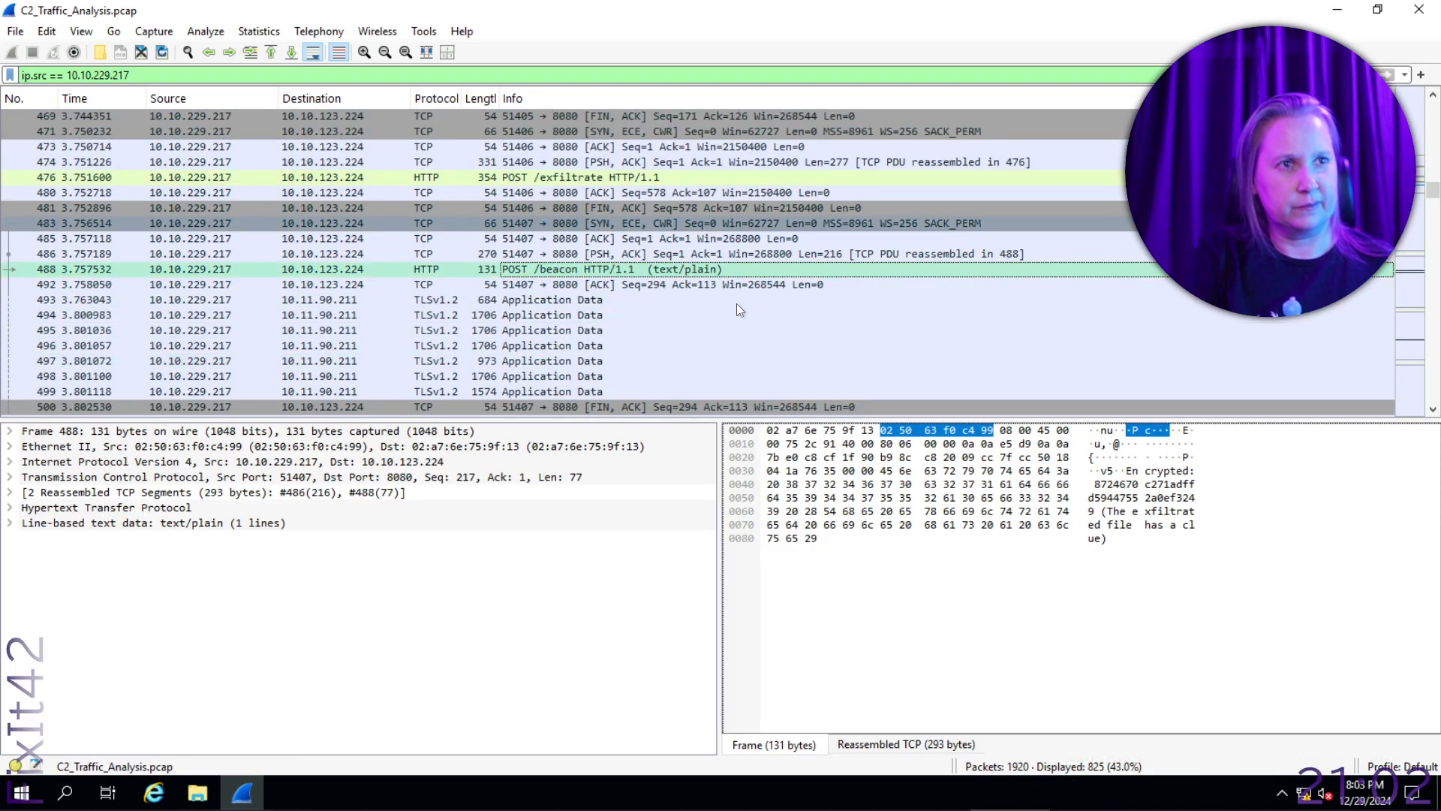
left_click(573, 180)
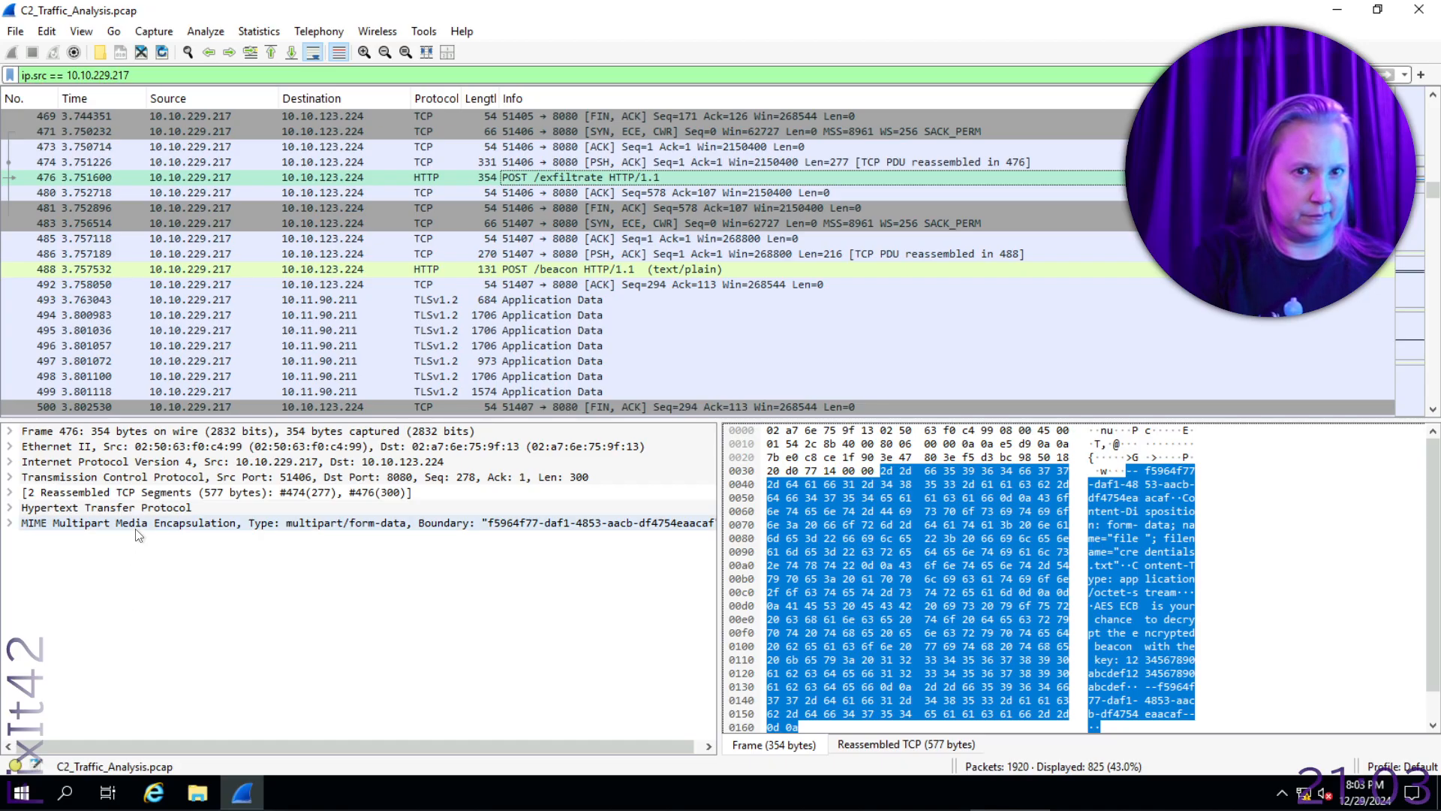
left_click(45, 523)
left_click(9, 523)
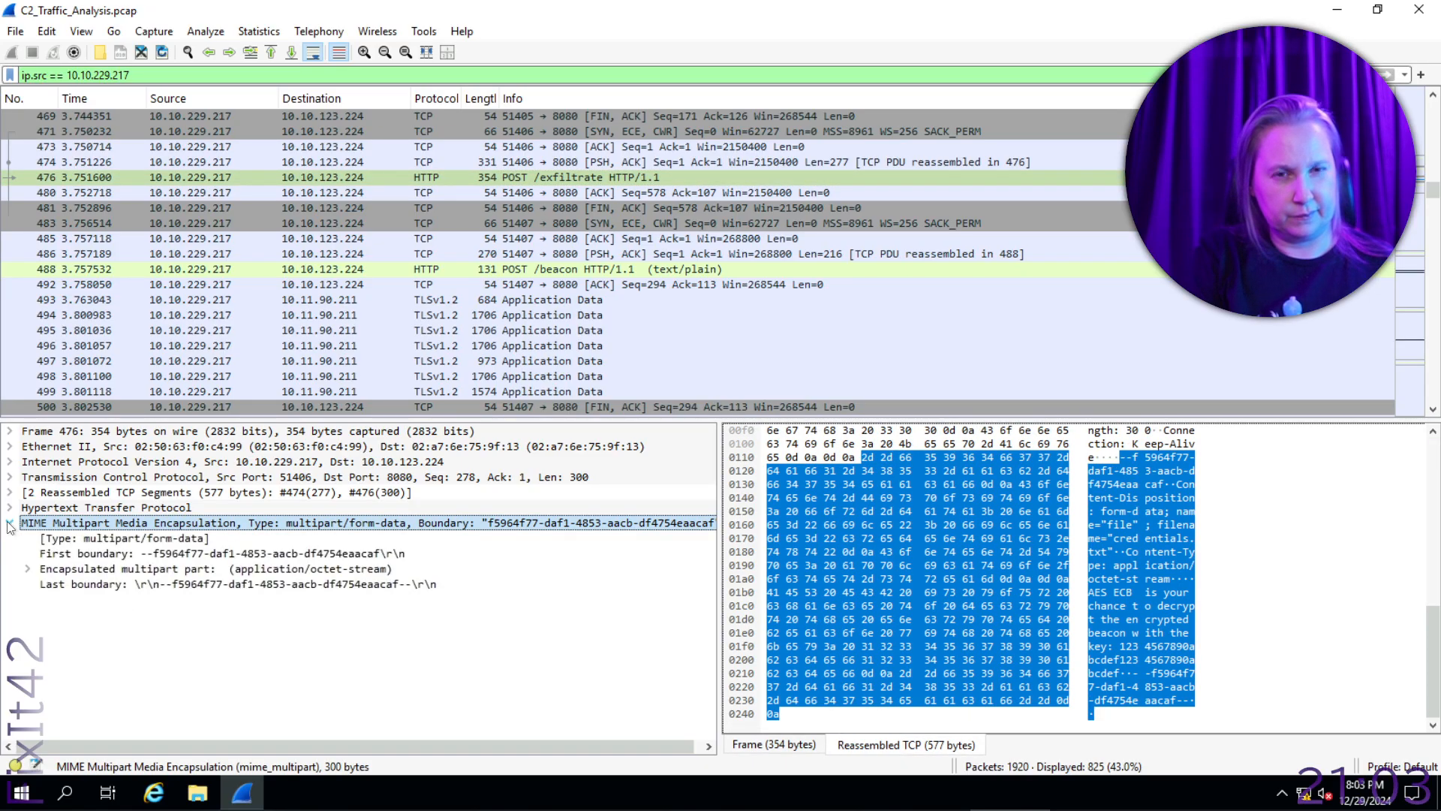
- Expand the encapsulated multipart part and its Data section, and select the Data field to highlight the payload bytes of credentials.txt
right_click(33, 524)
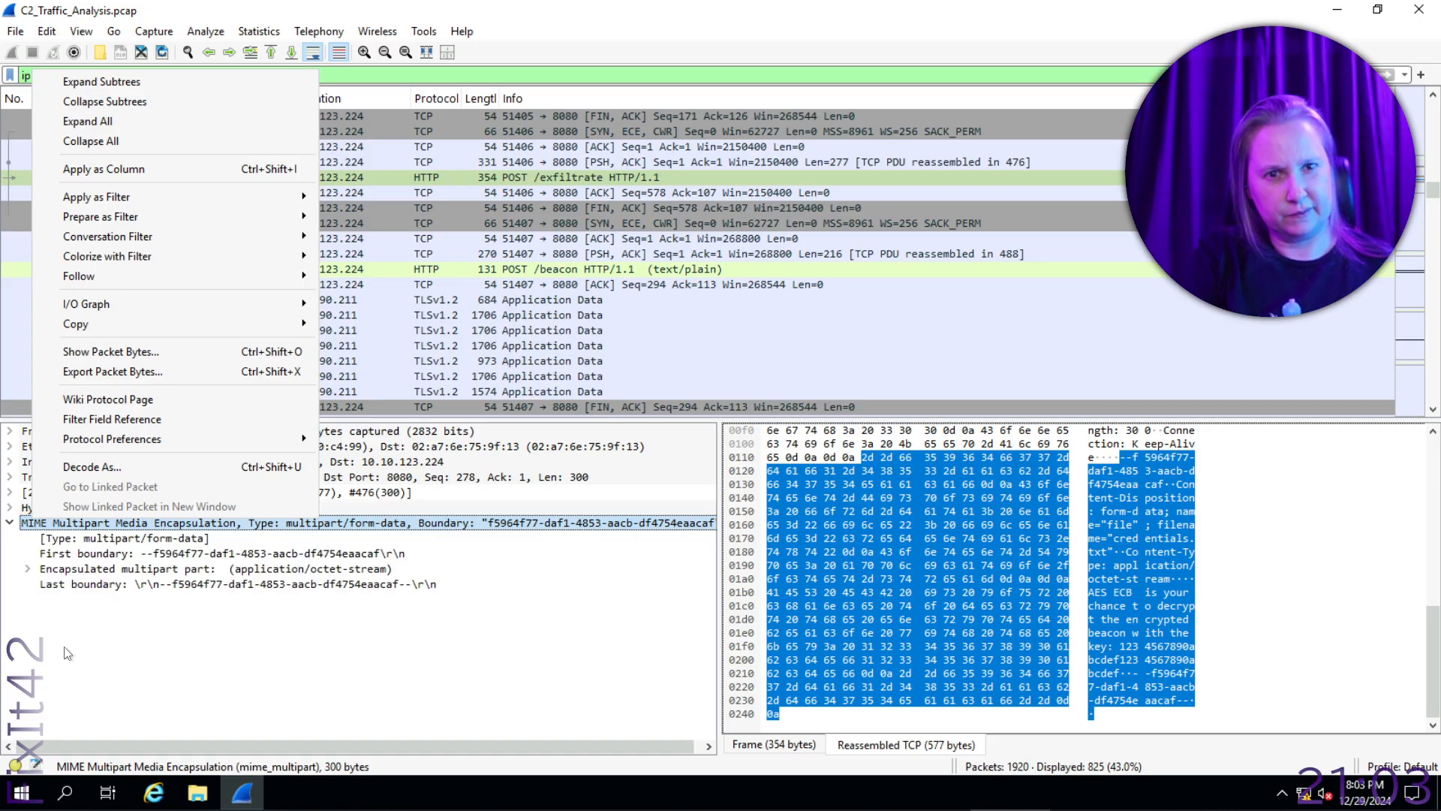
left_click(29, 568)
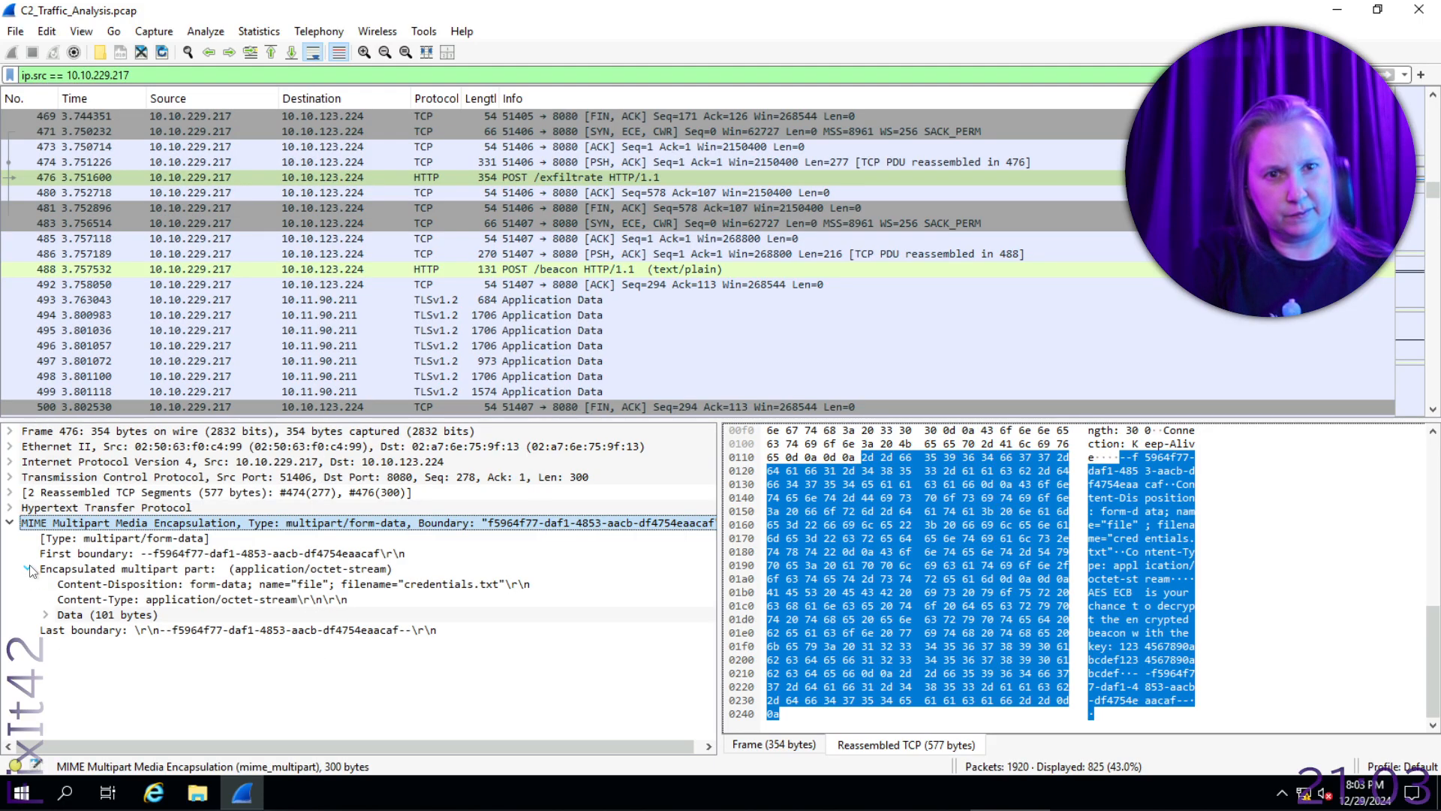
left_click(46, 615)
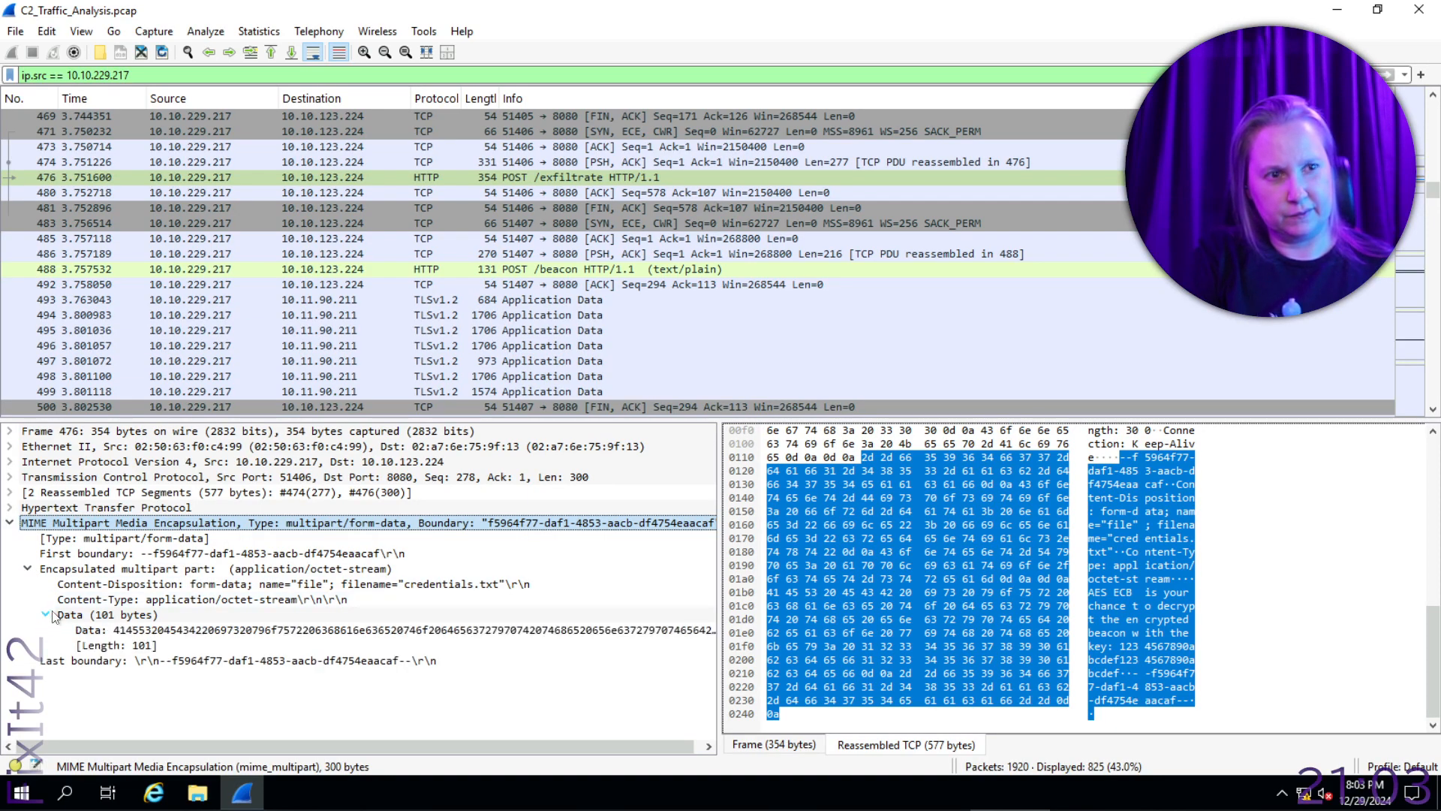
left_click(159, 632)
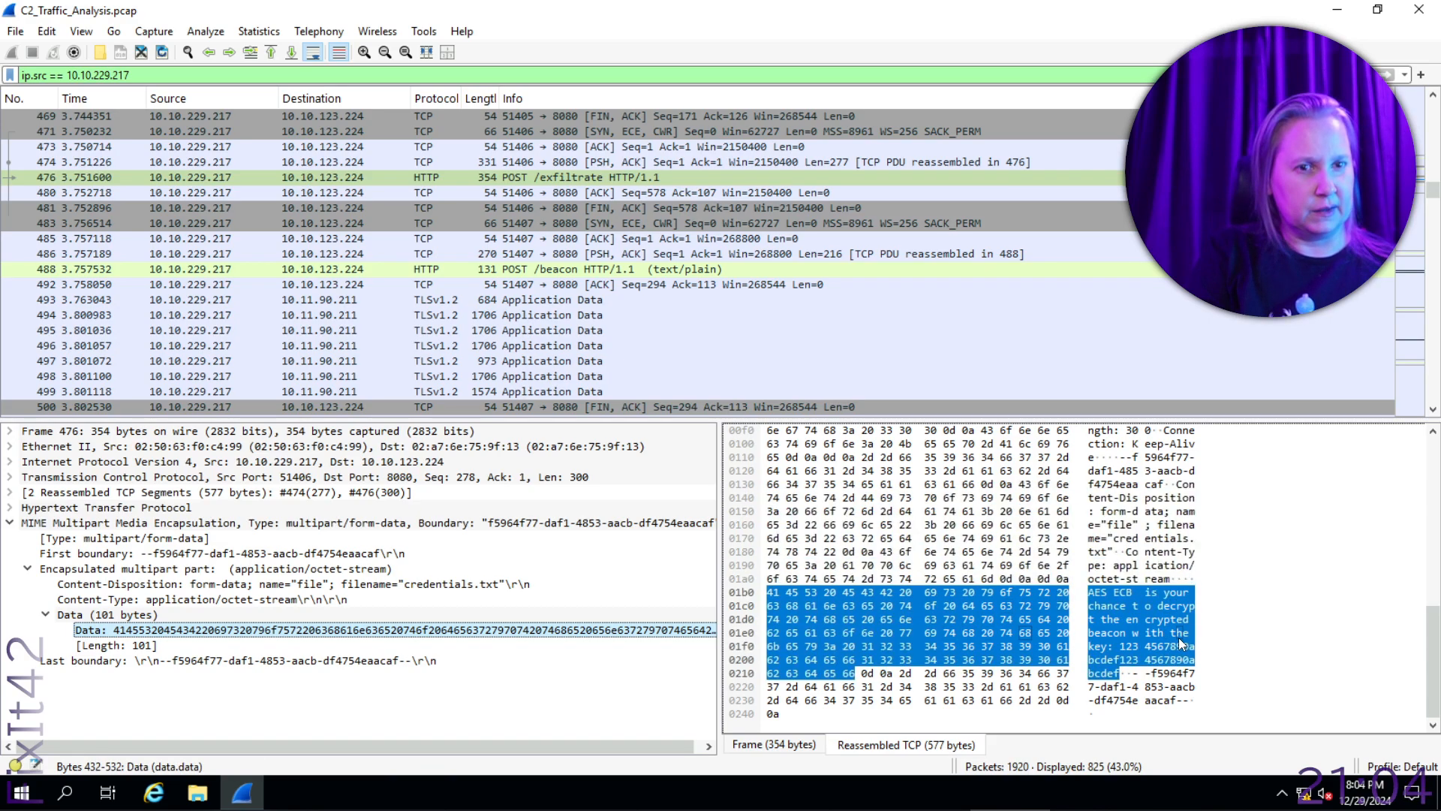
- Show the packet bytes' text as ASCII and copy the highlighted credentials.txt payload as ASCII text
right_click(1137, 642)
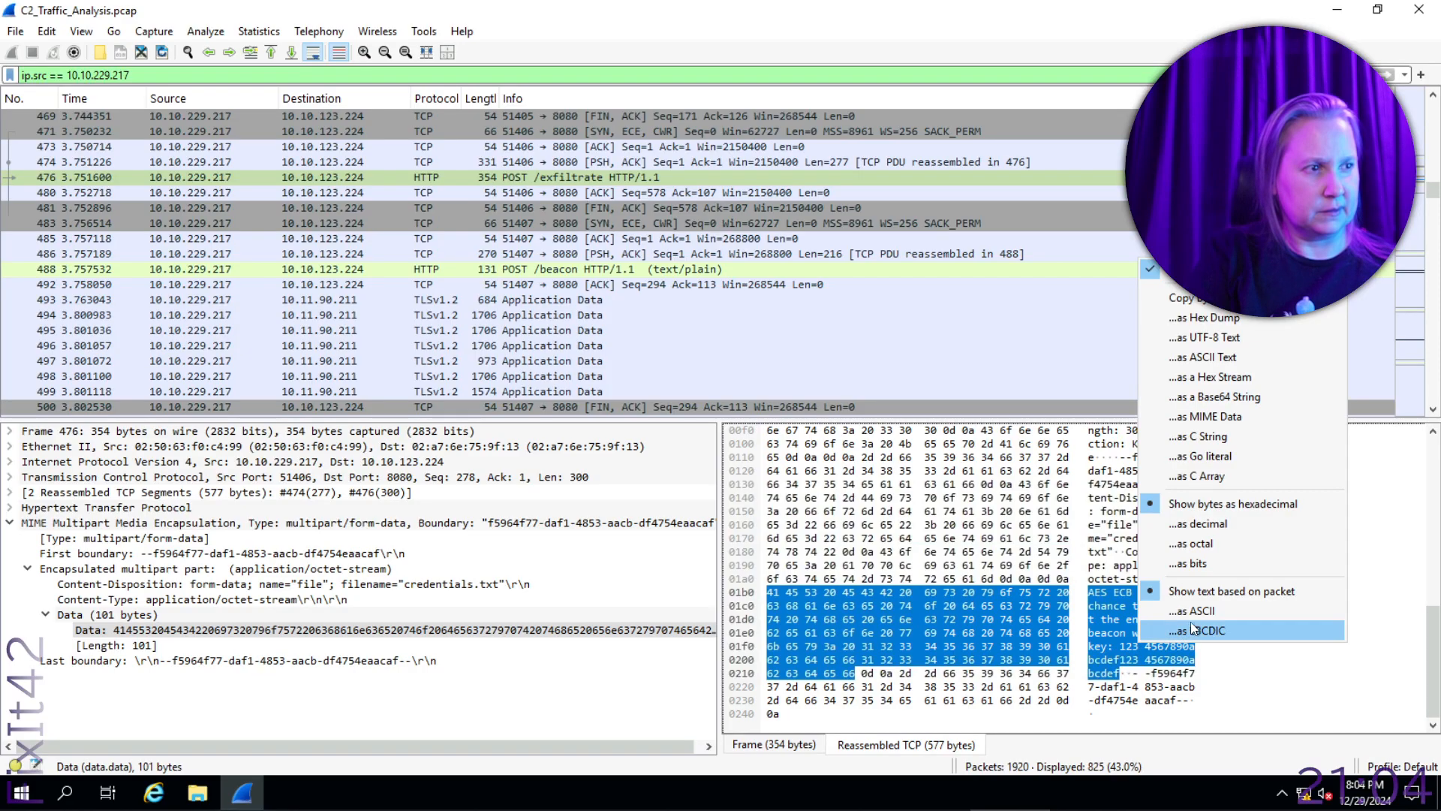
left_click(1209, 610)
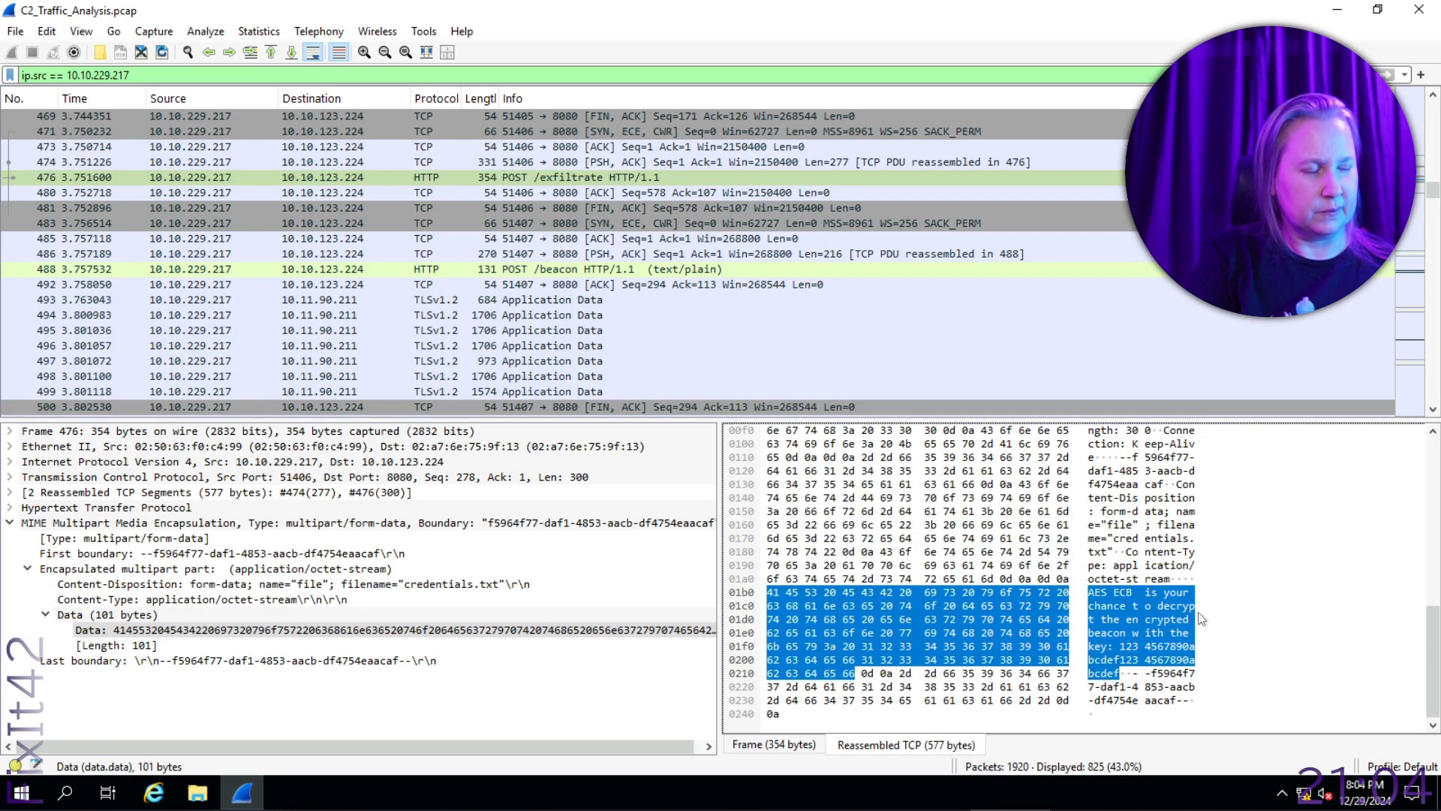
right_click(1169, 620)
left_click(1142, 637)
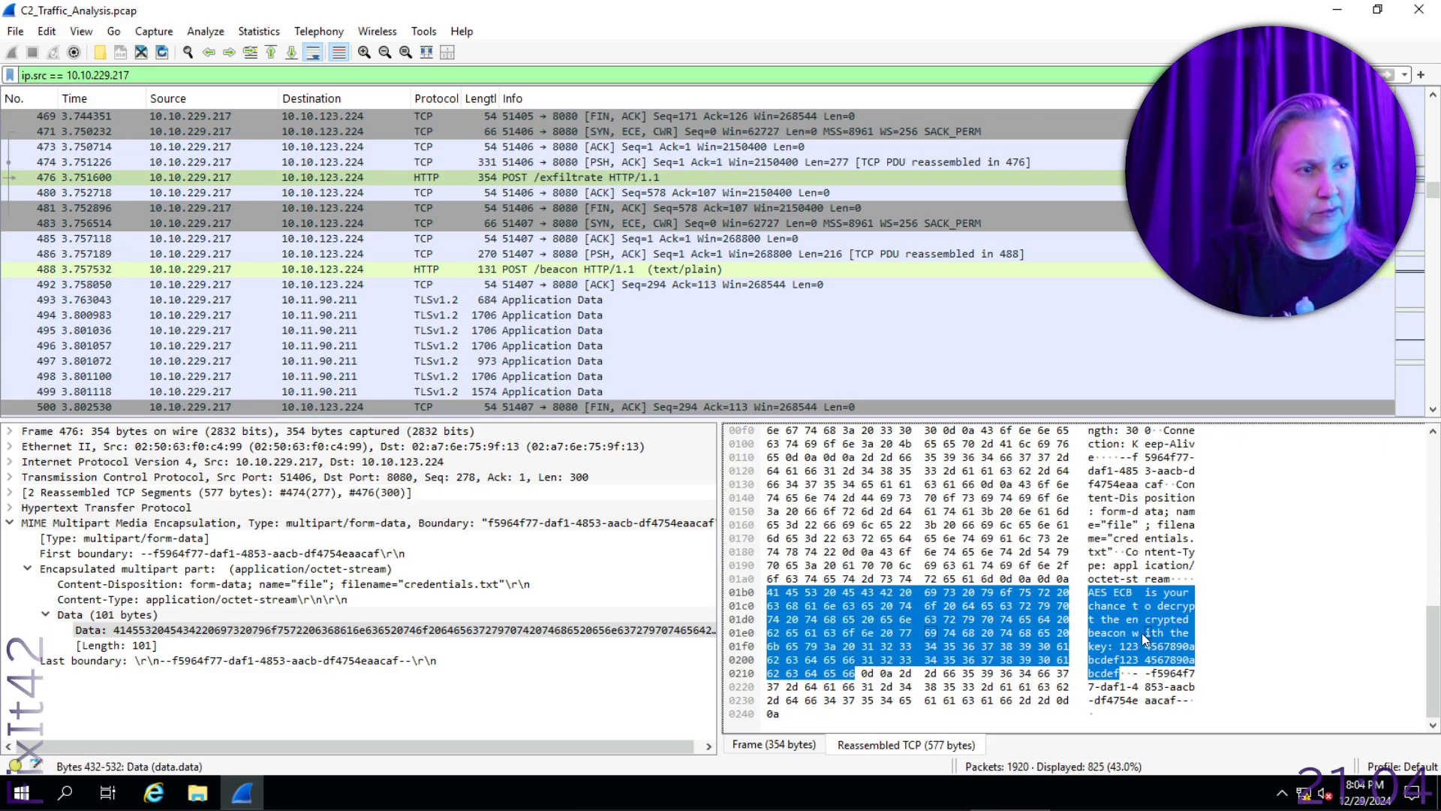
right_click(1142, 632)
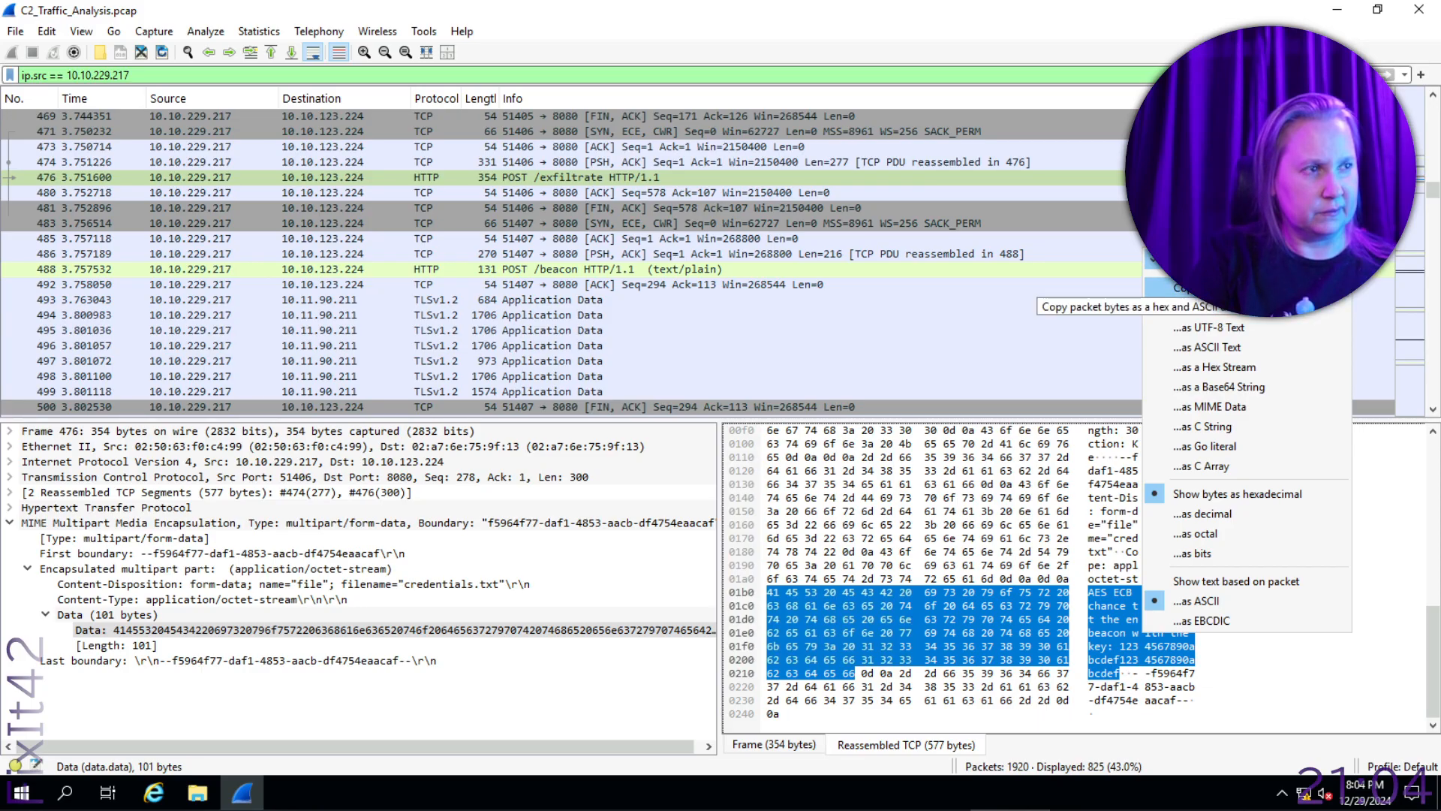
left_click(1232, 349)
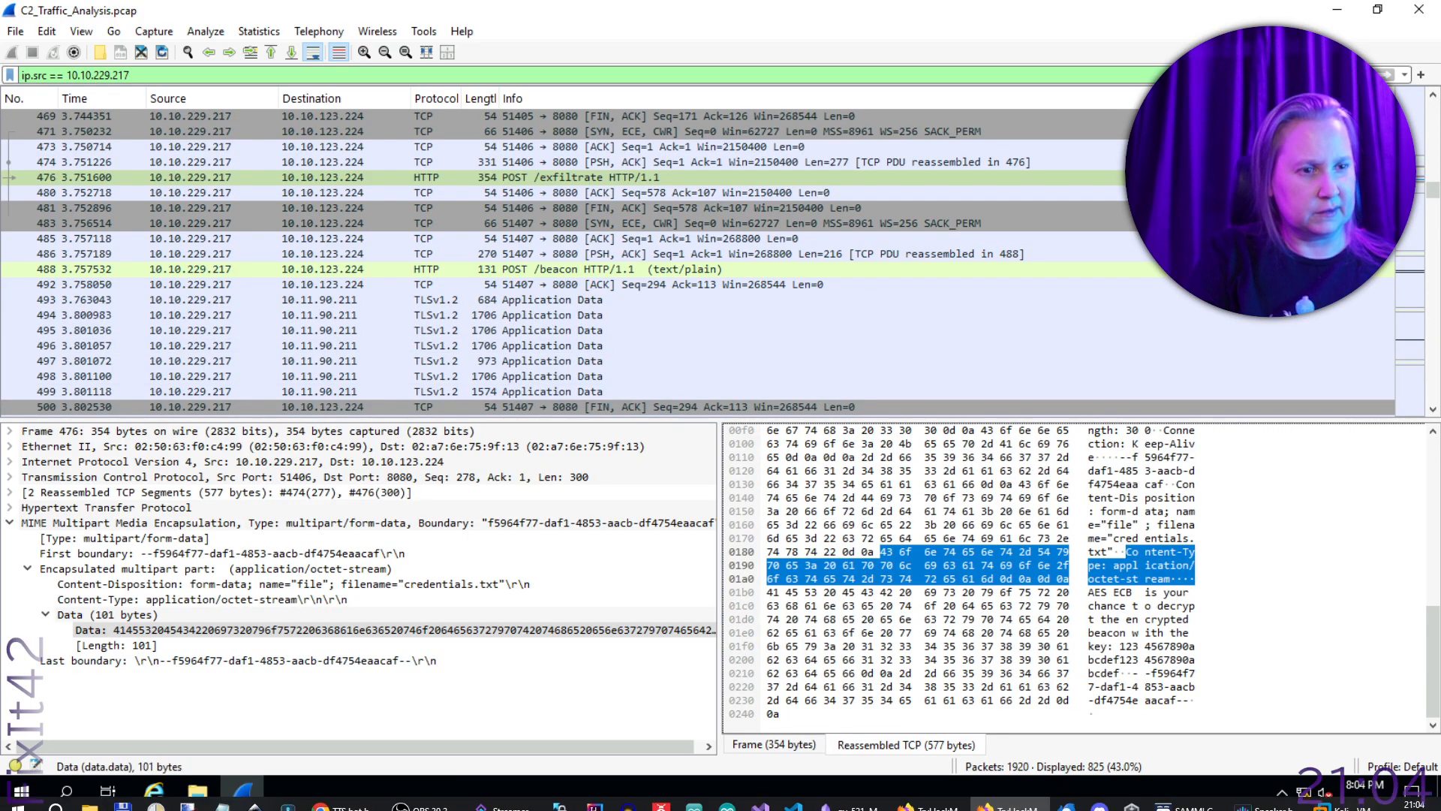
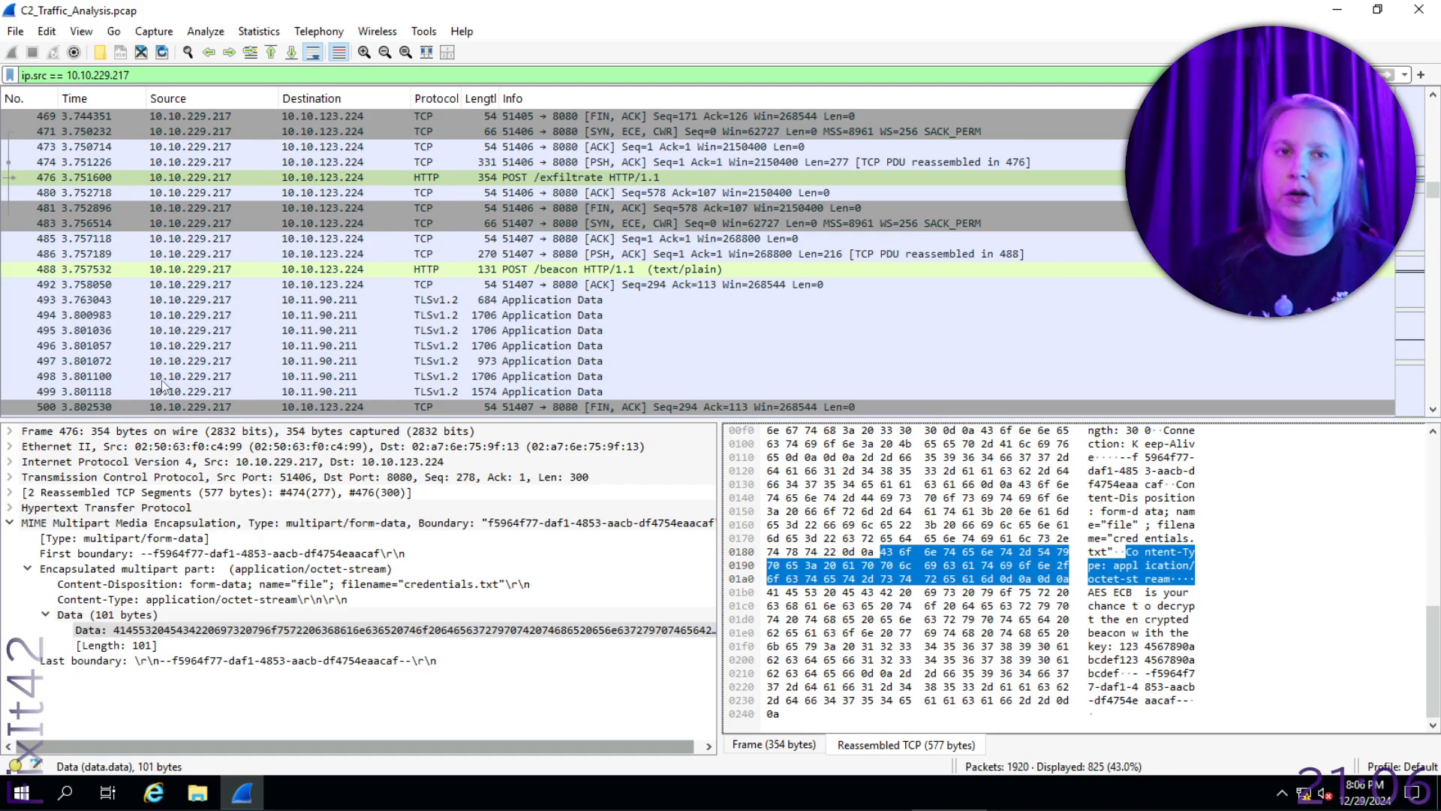
- Browse the packet list and select the GET /command packet, frame 457
left_click(398, 249)
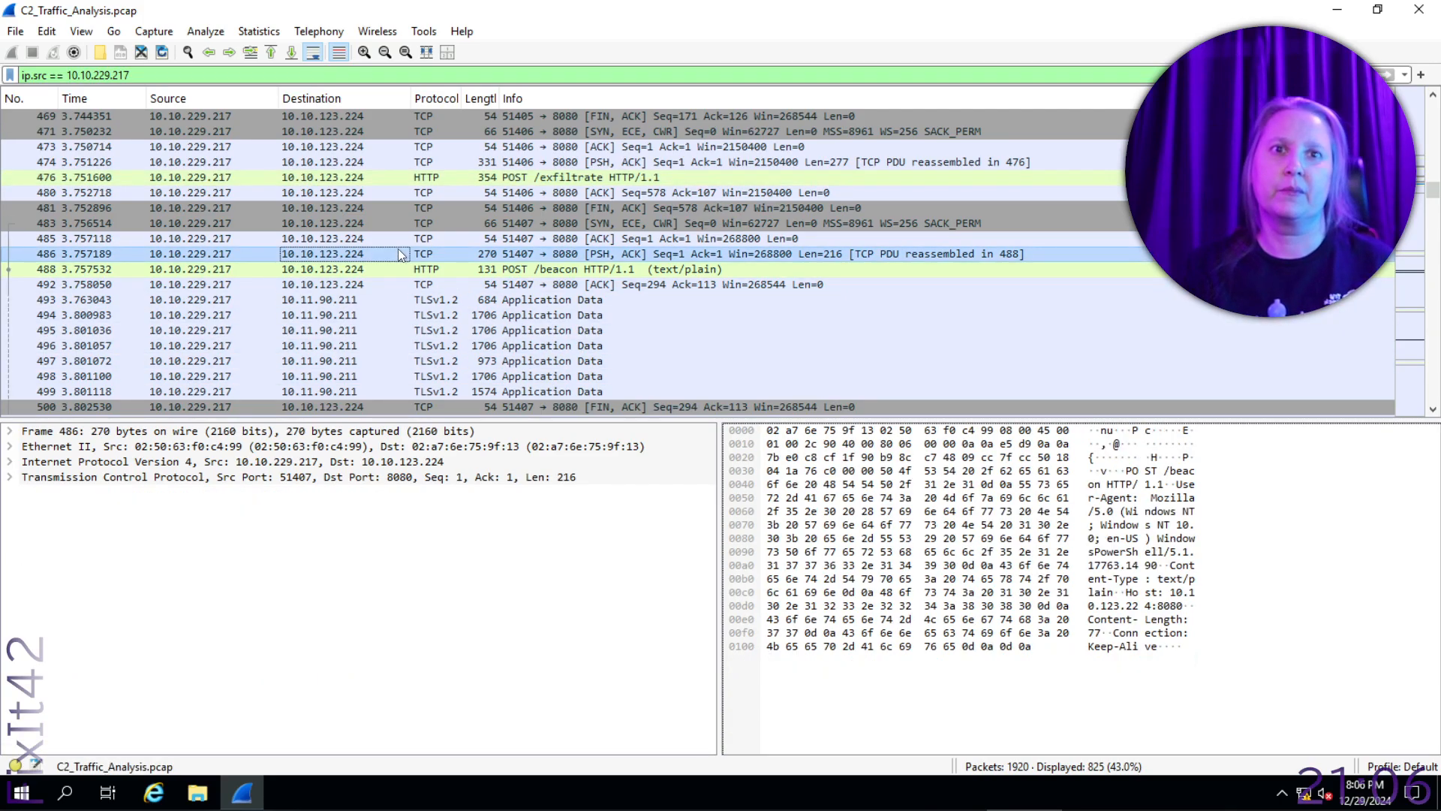
scroll(397, 279, "up", 10)
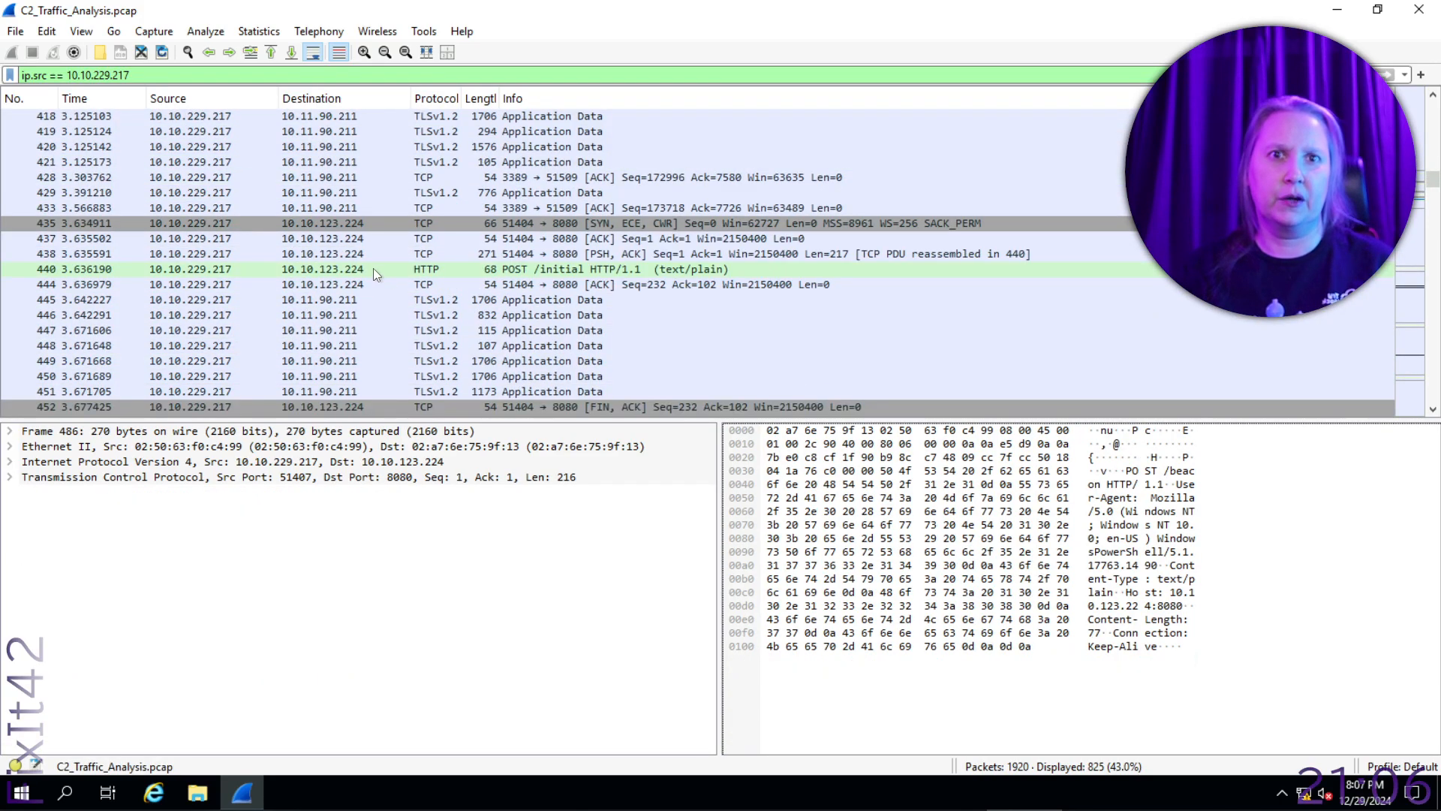
scroll(139, 360, "down", 11)
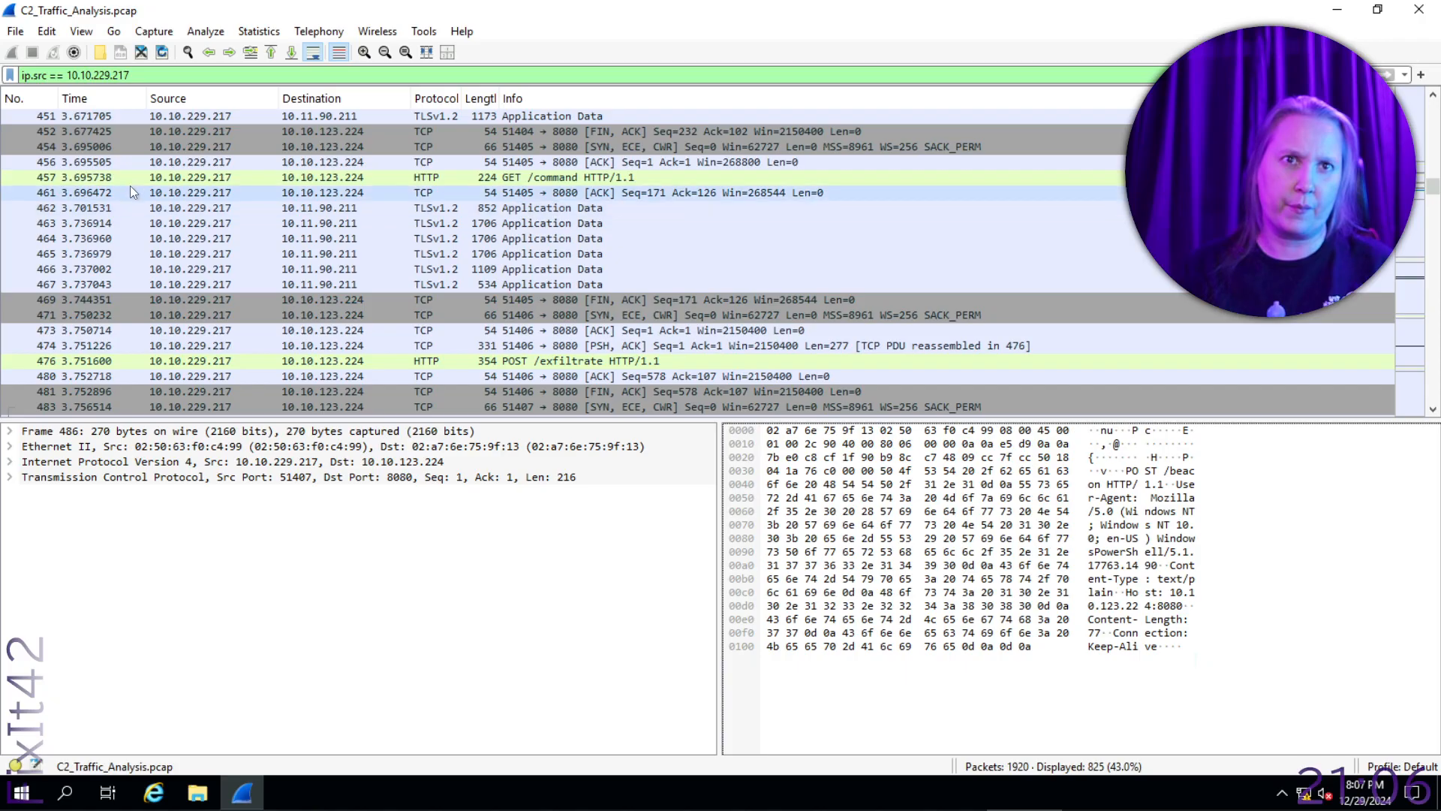
left_click(566, 179)
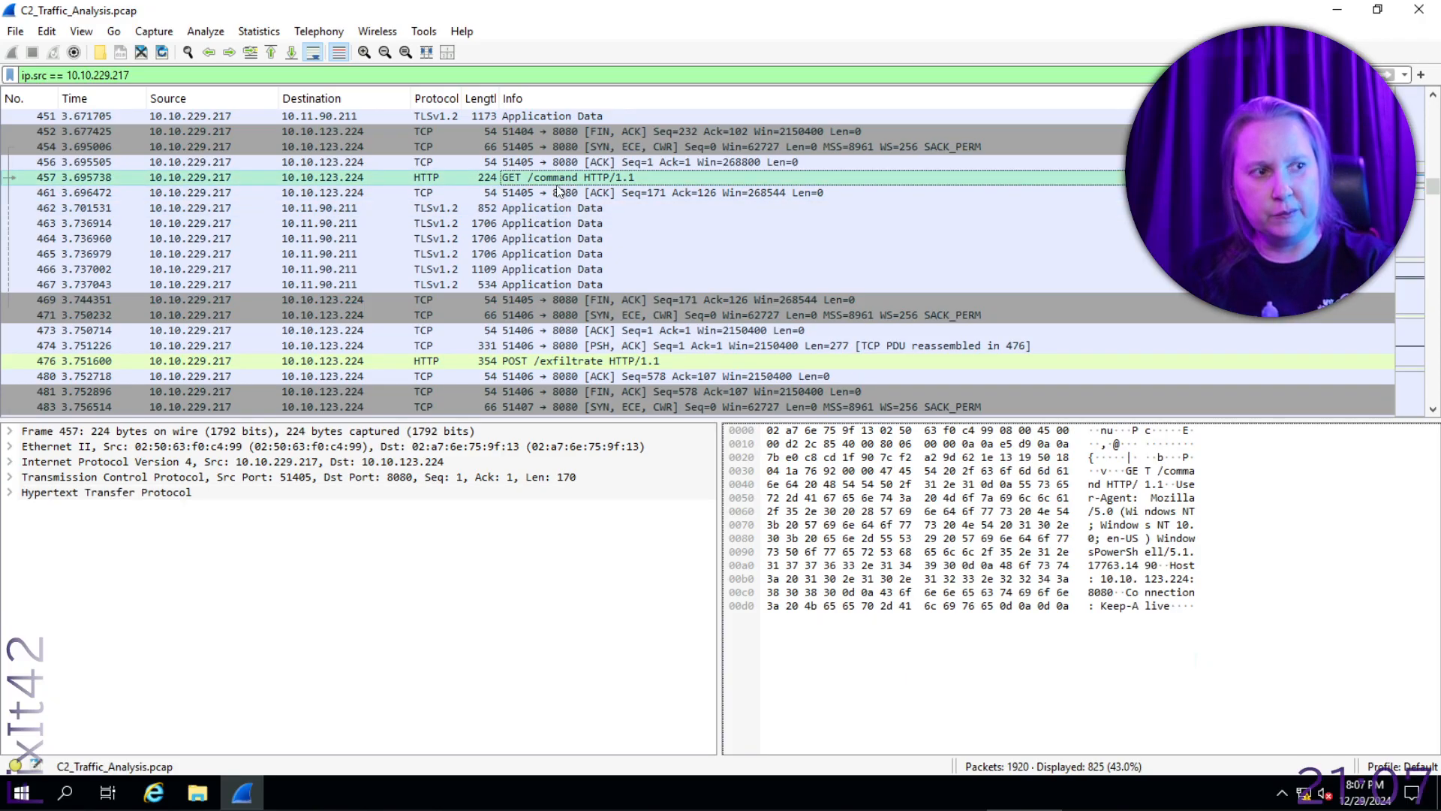
- Switch to the TryHackMe room and read the task text from the GET /command reply through the Exfiltrating the Package section
key("alt+Tab")
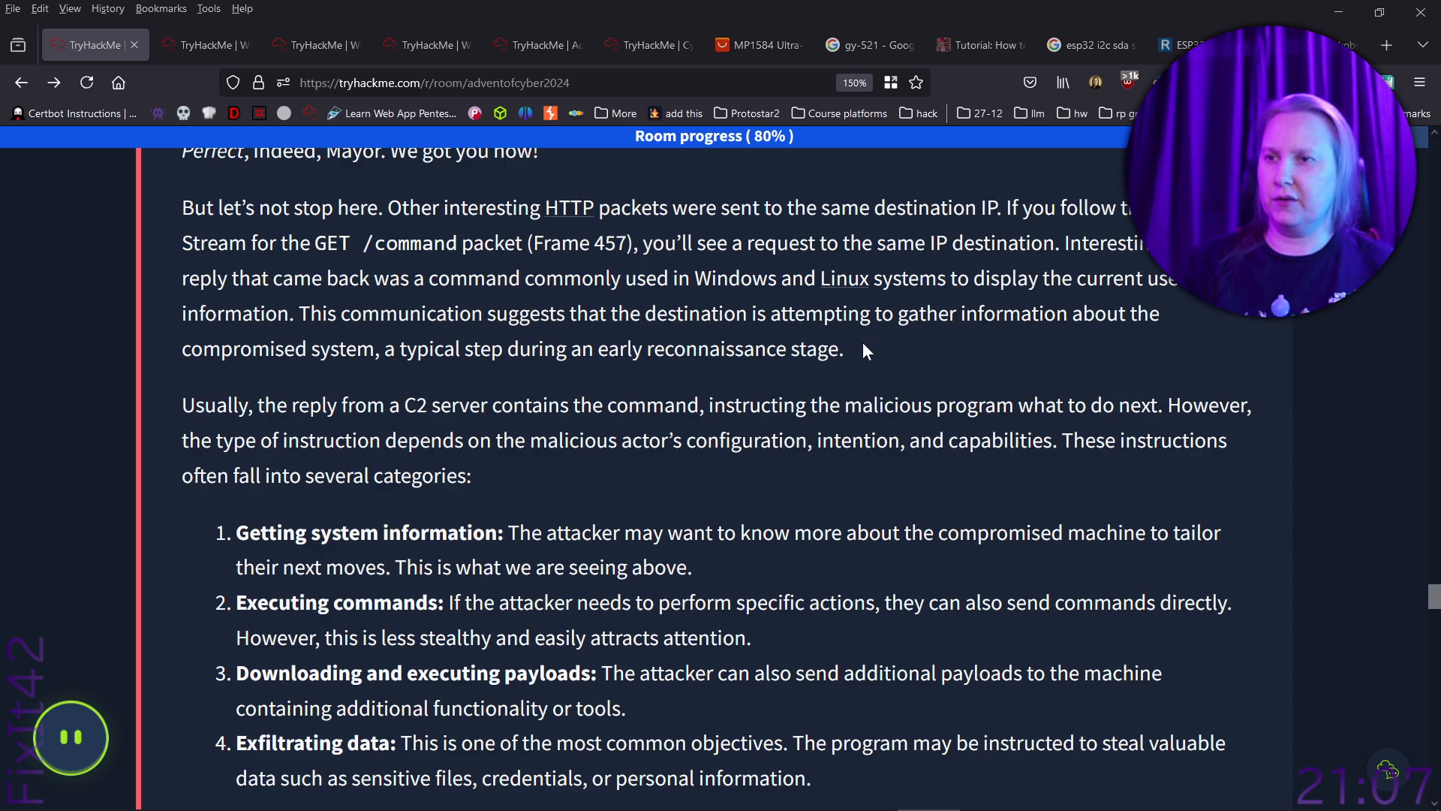
scroll(863, 350, "down", 2)
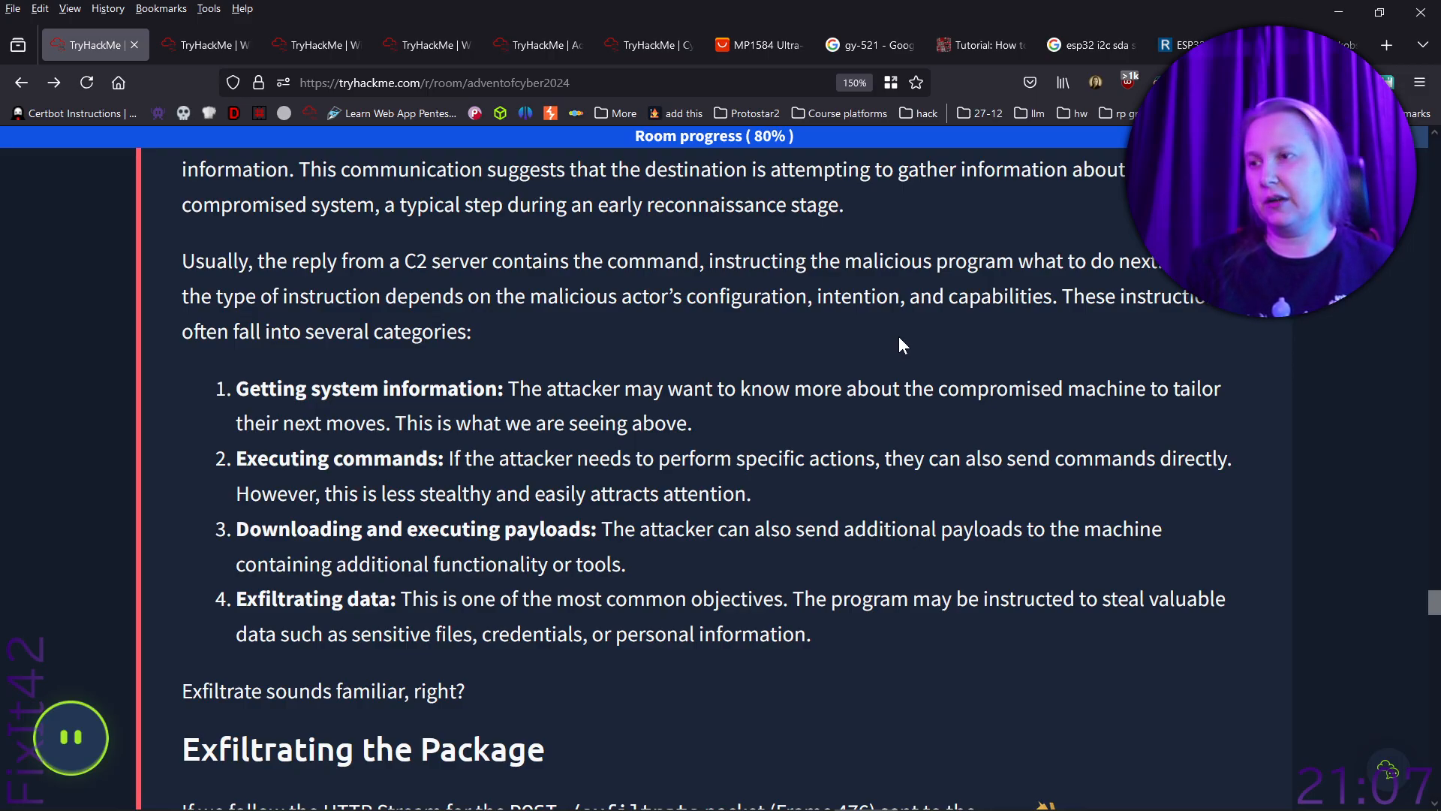
scroll(900, 345, "down", 3)
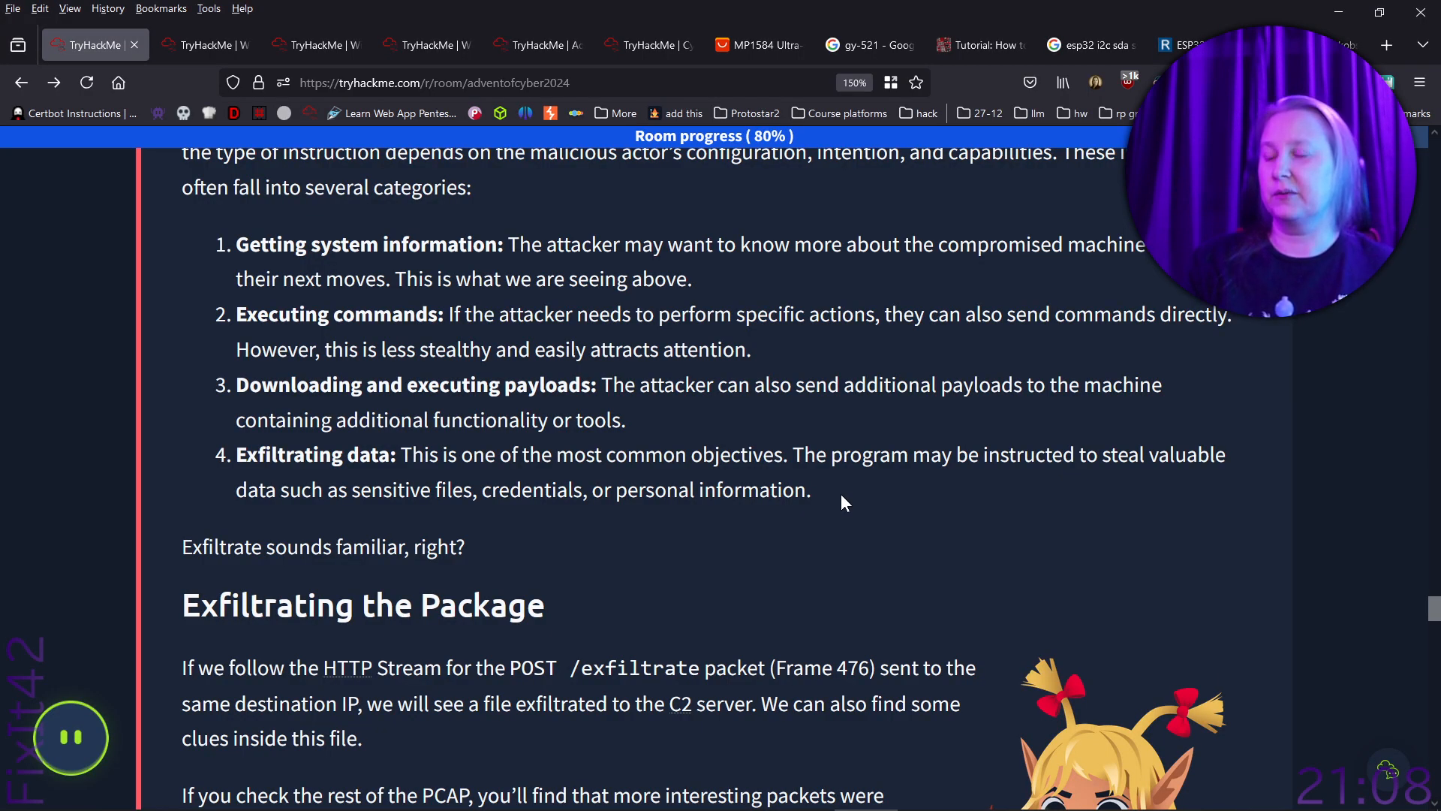
scroll(840, 493, "down", 5)
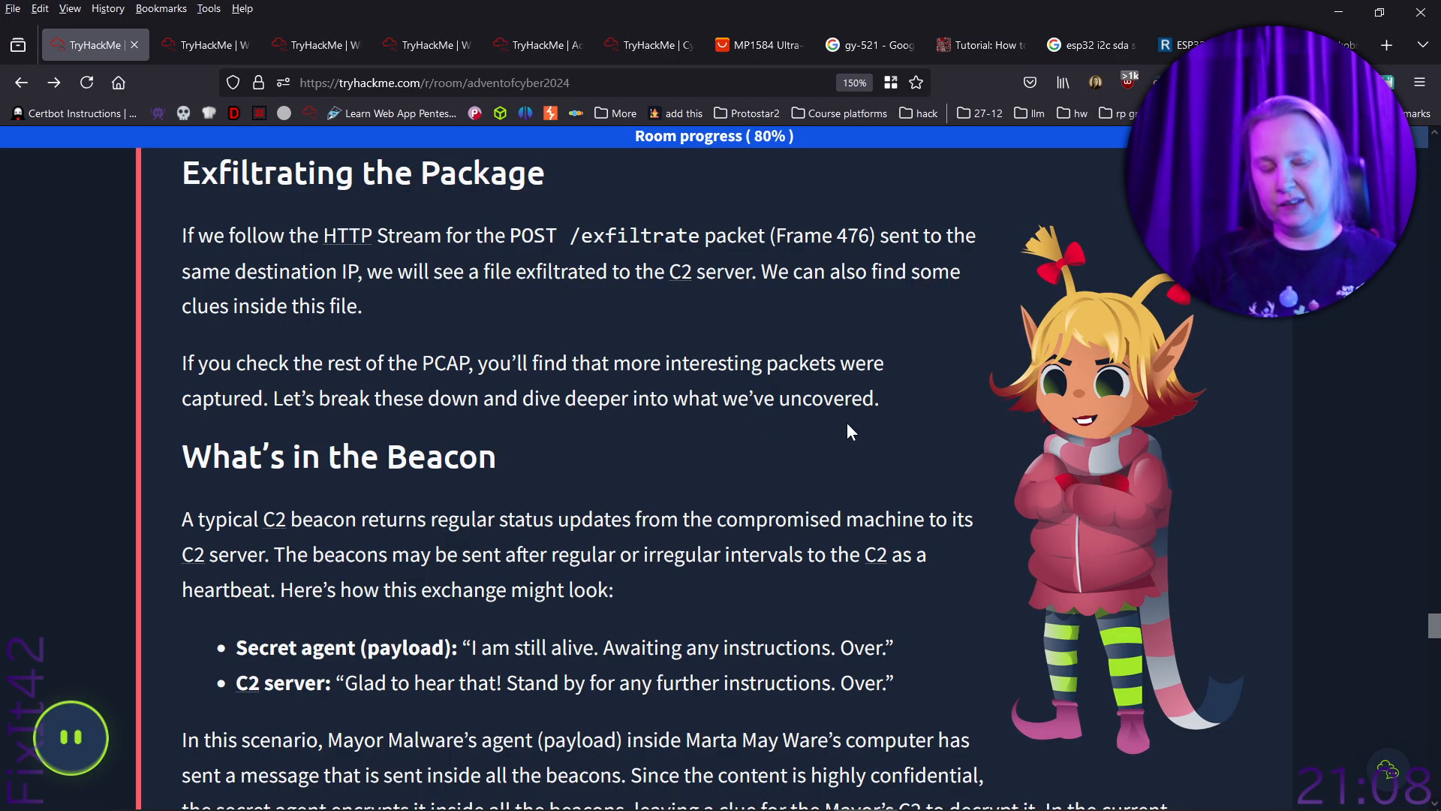
- Back in Wireshark, follow the HTTP stream of the POST /exfiltrate packet, frame 476, and highlight the AES ECB decryption key in it
key("alt+Tab")
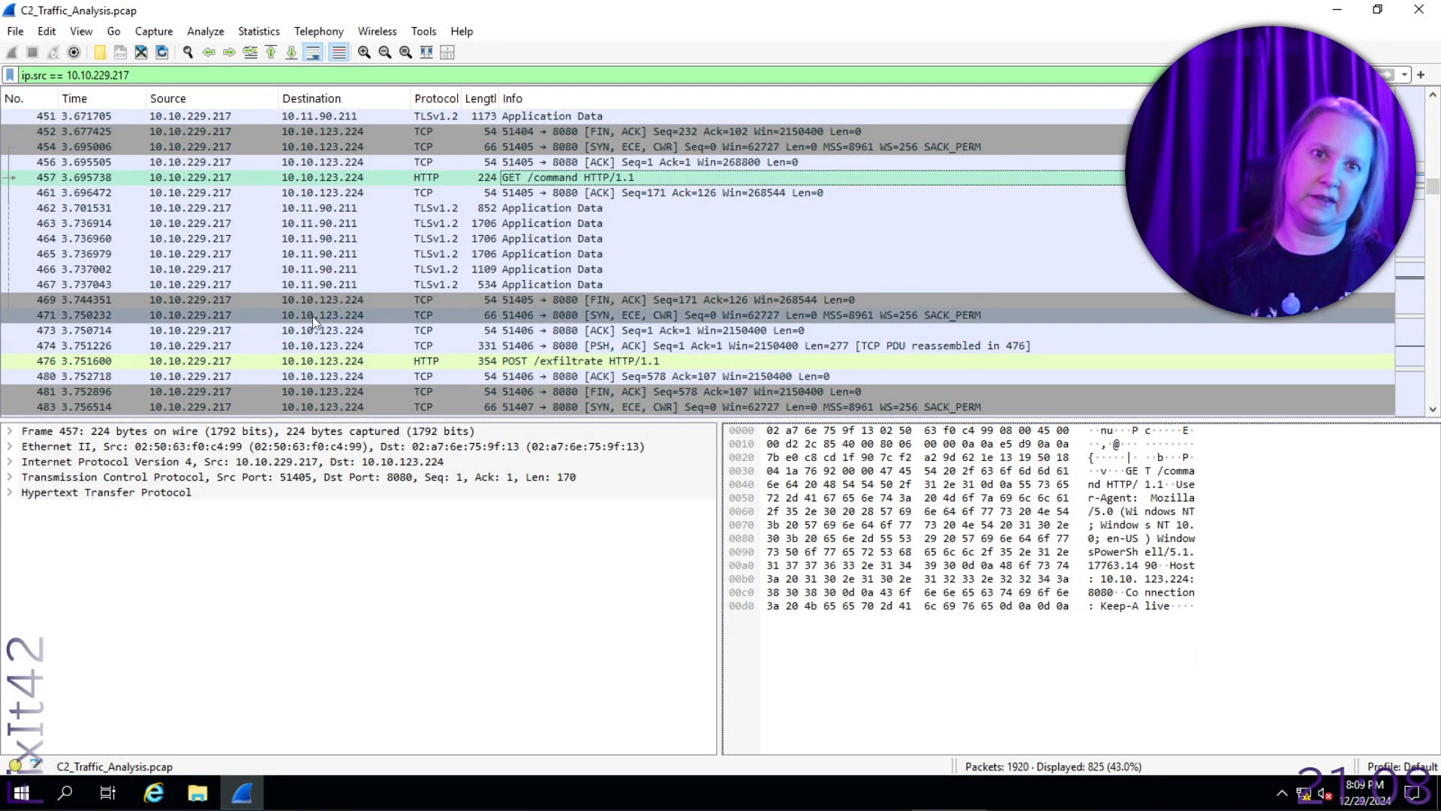
left_click(204, 358)
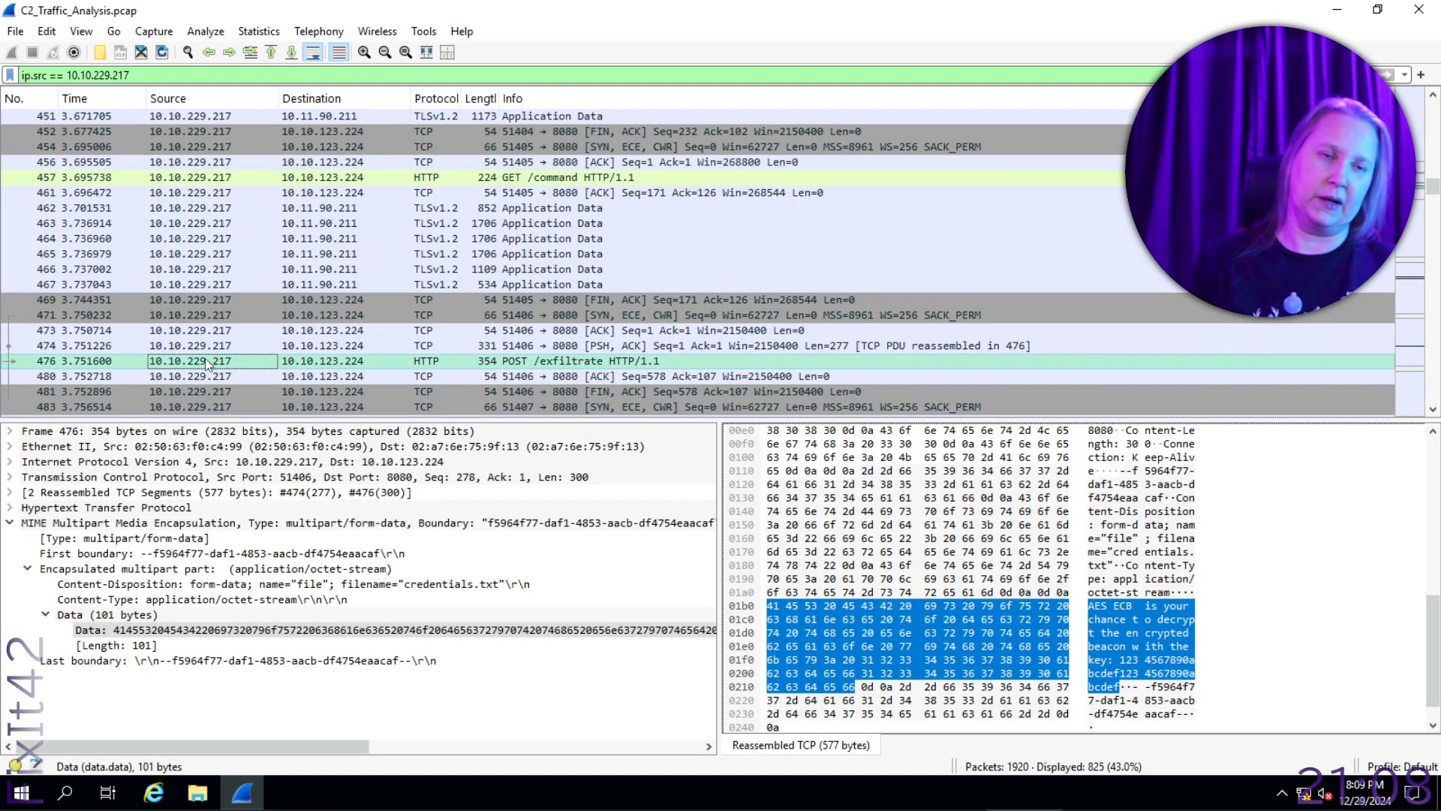
right_click(204, 359)
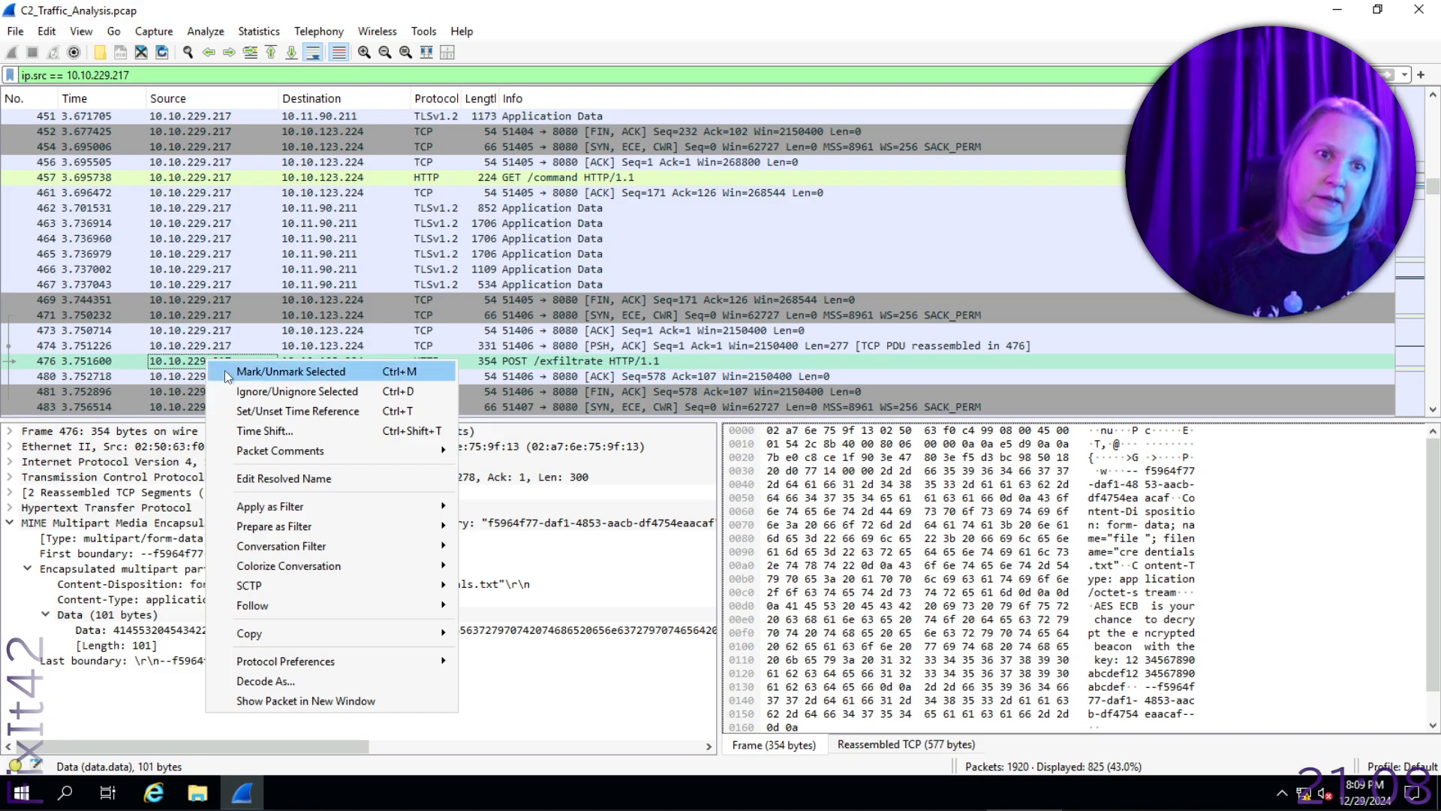
mouse_move(403, 605)
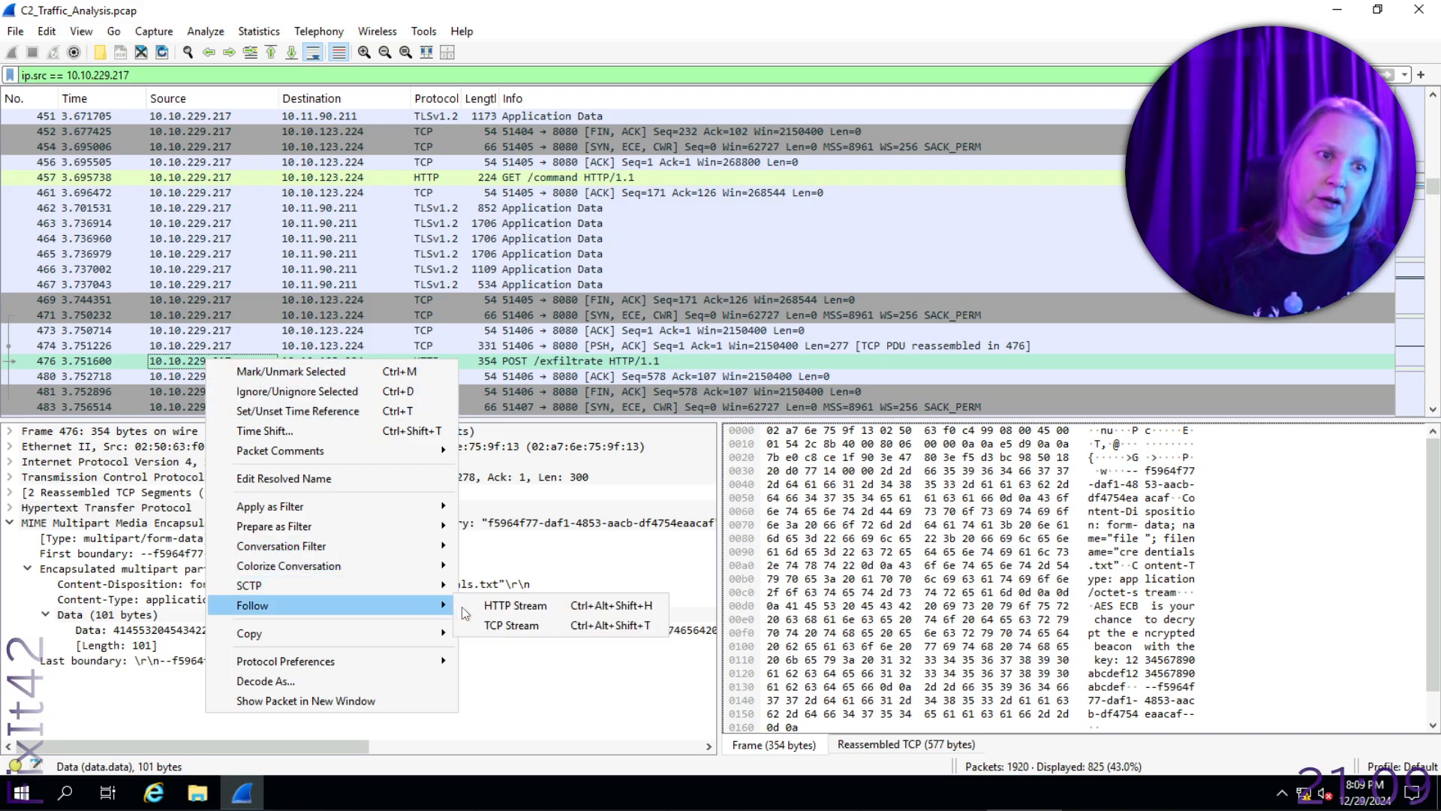
left_click(512, 606)
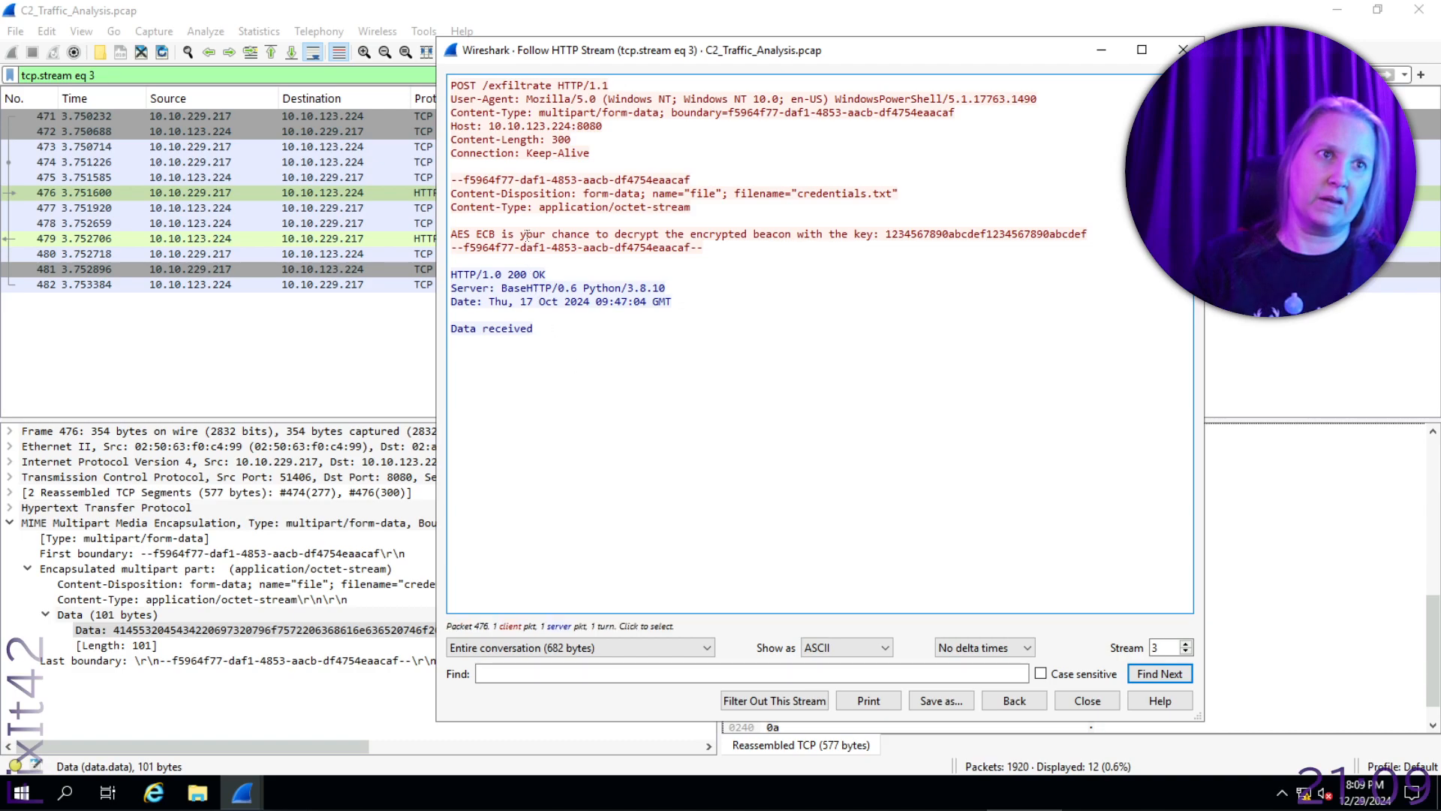
left_click_drag(1089, 234, 886, 235)
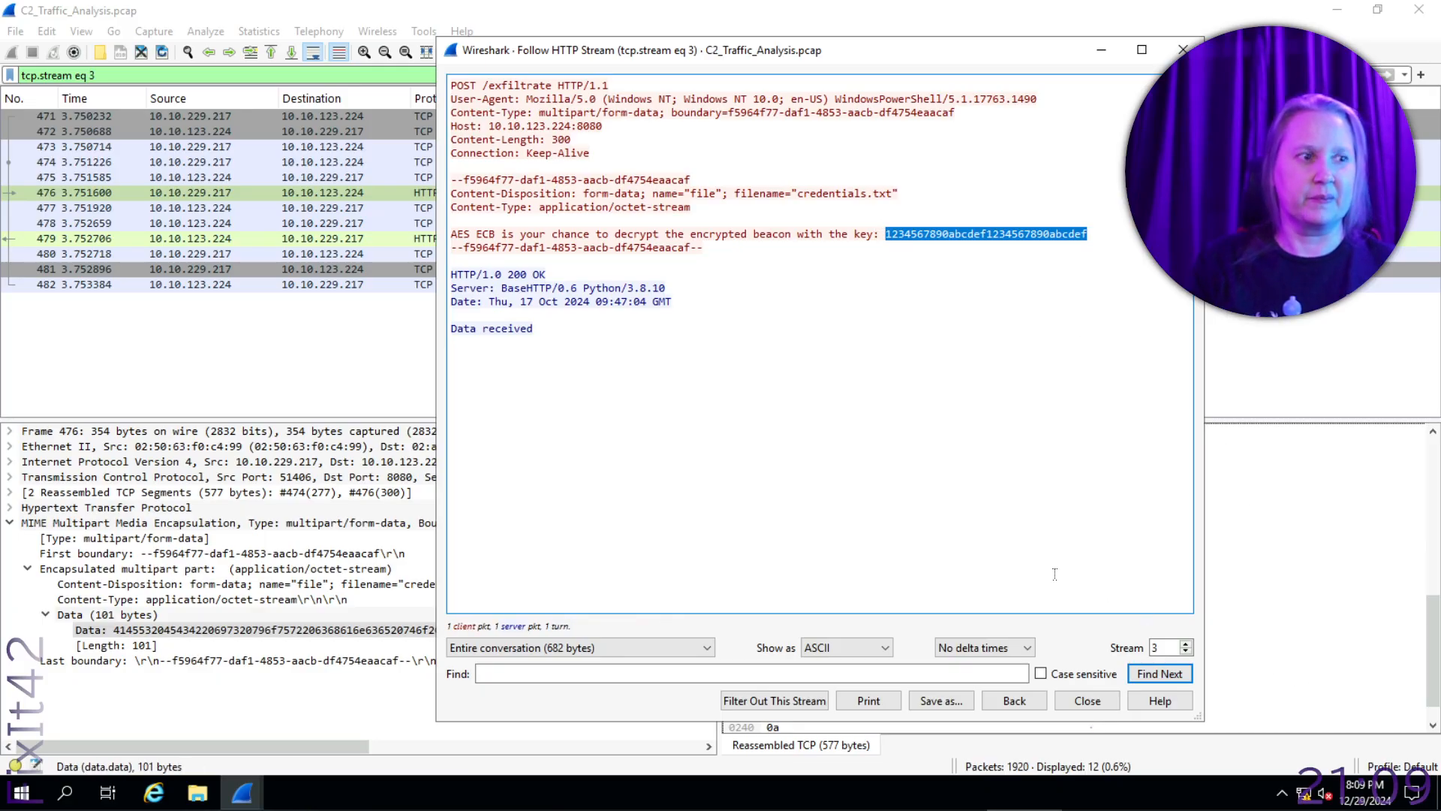
left_click(1183, 49)
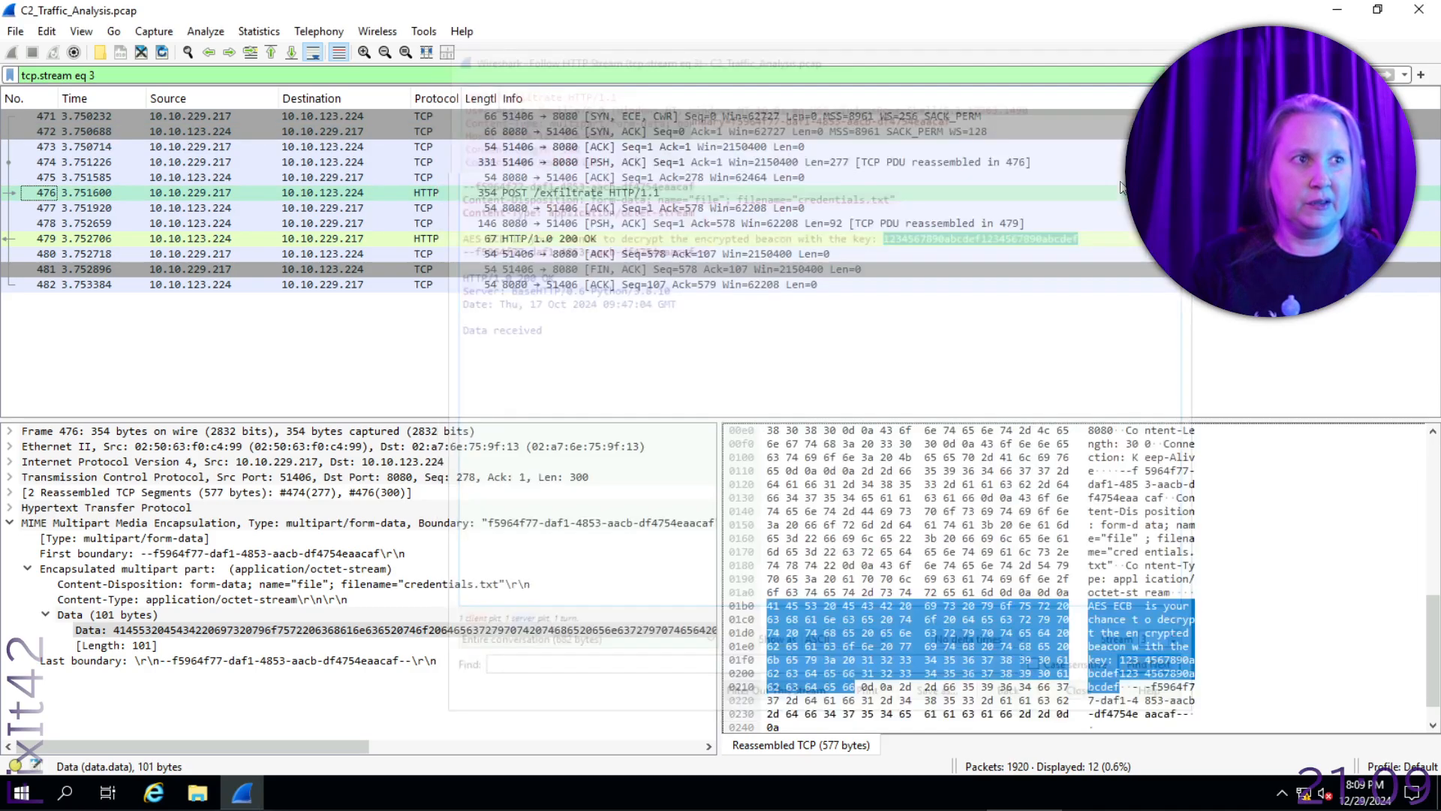
- Return to the TryHackMe room and read the What's in the Beacon section and its instructions for decrypting with CyberChef
key("alt+Tab")
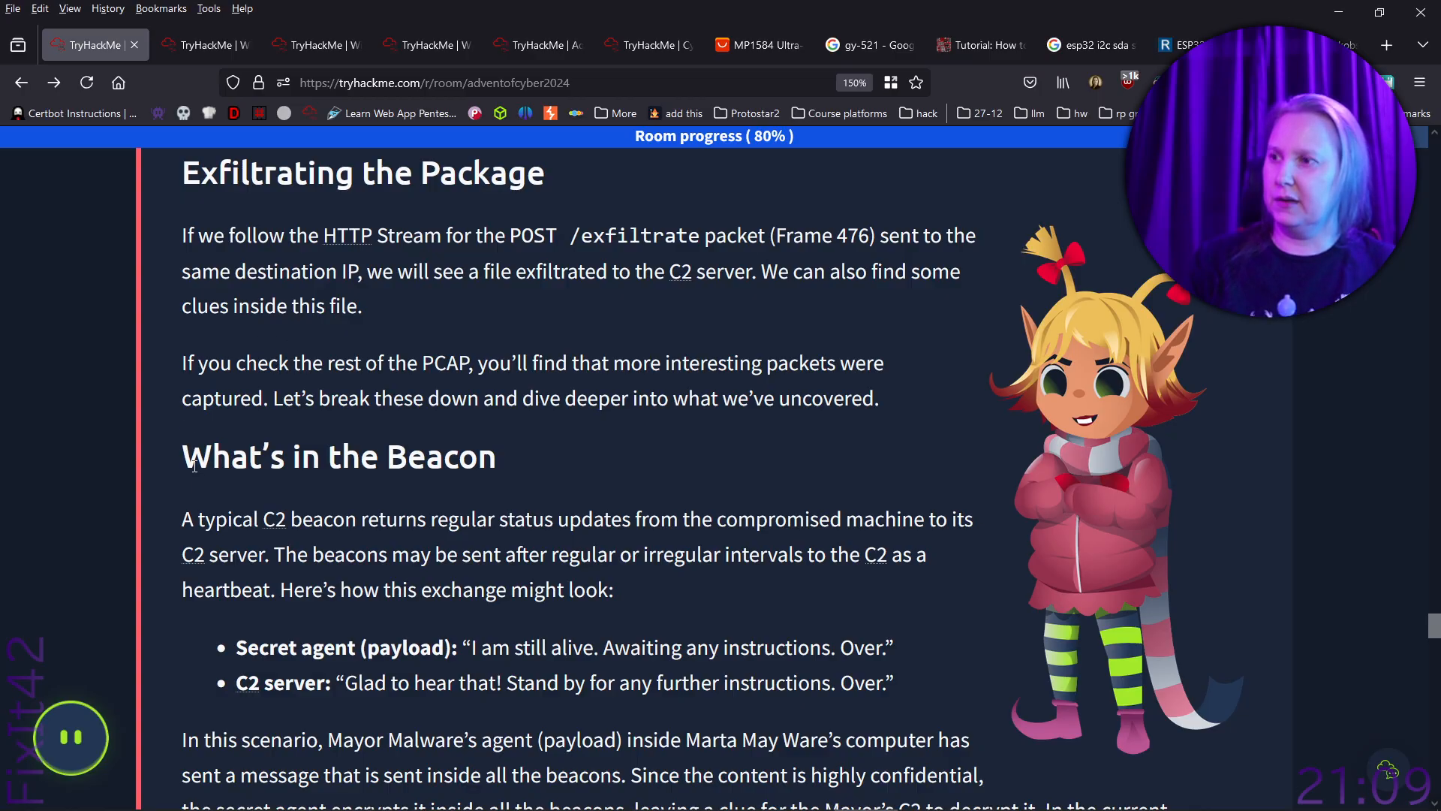
scroll(204, 461, "down", 4)
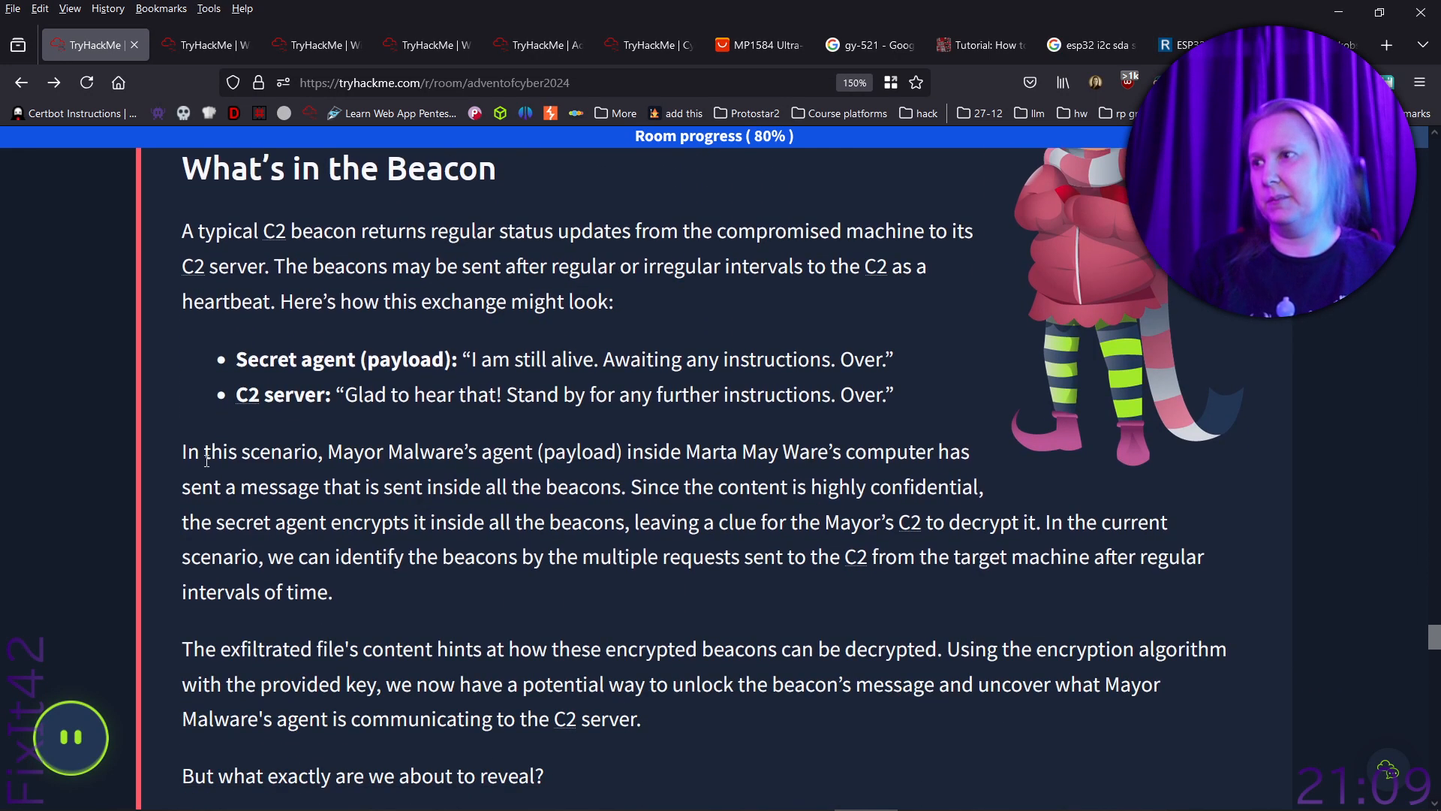
scroll(208, 460, "up", 8)
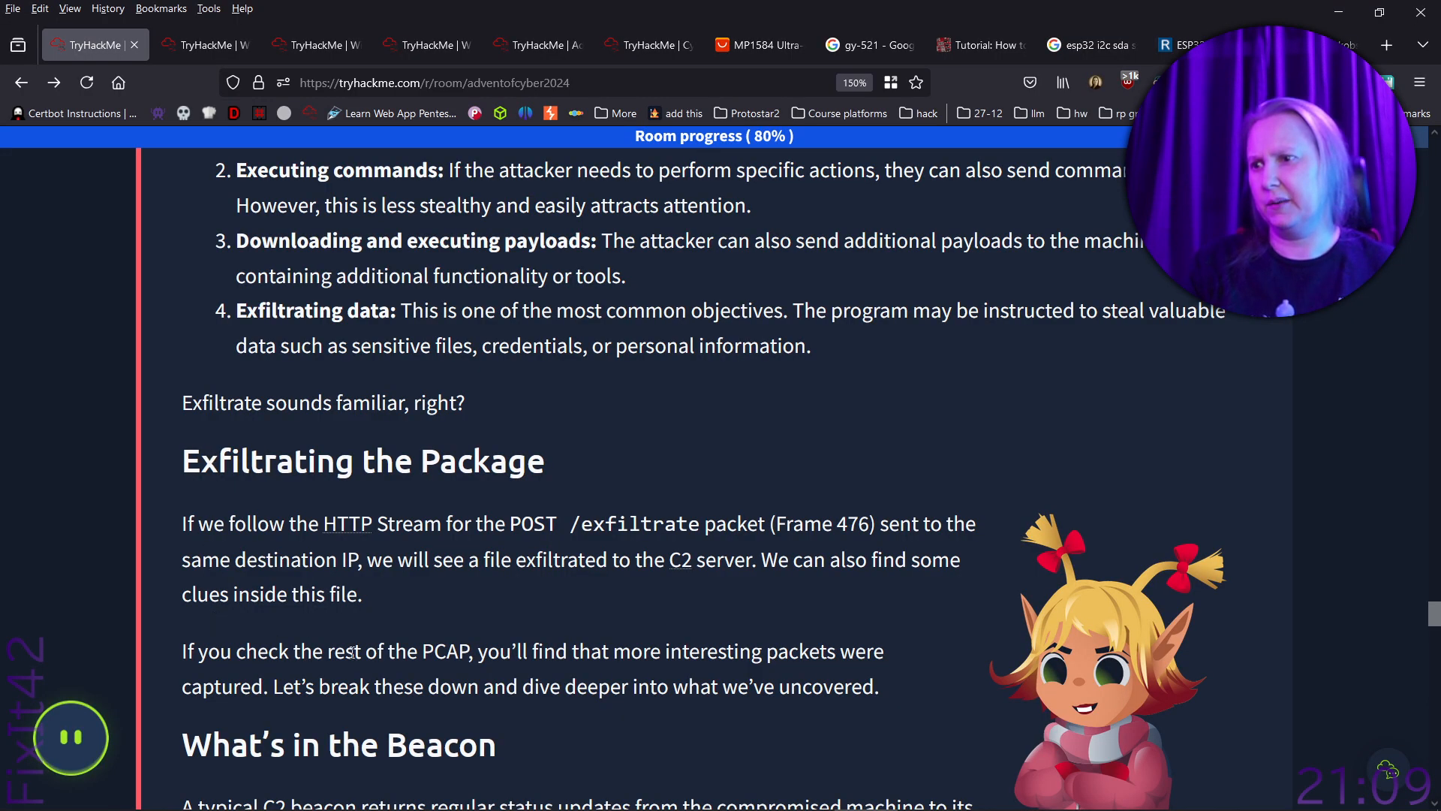
scroll(620, 670, "down", 7)
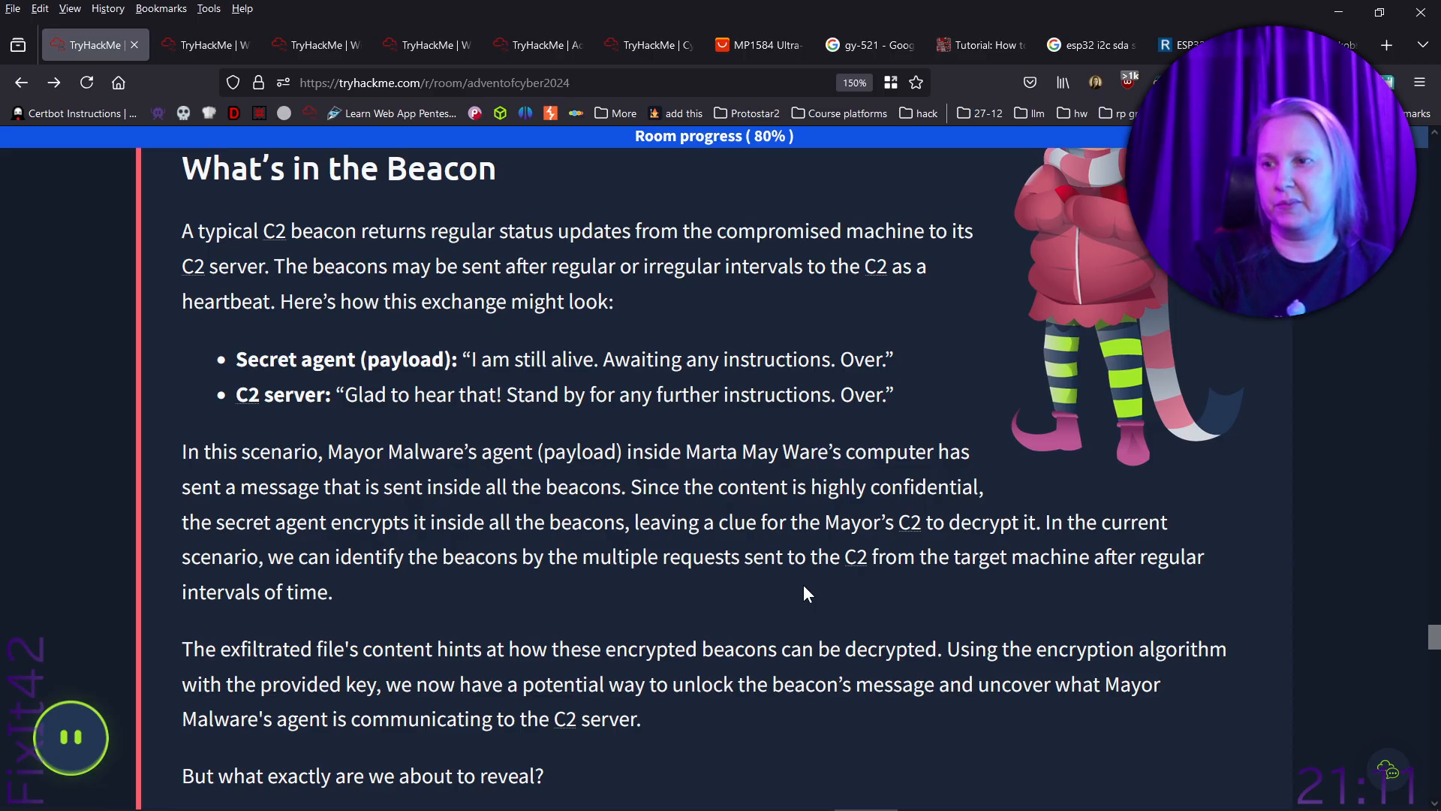
scroll(803, 593, "down", 3)
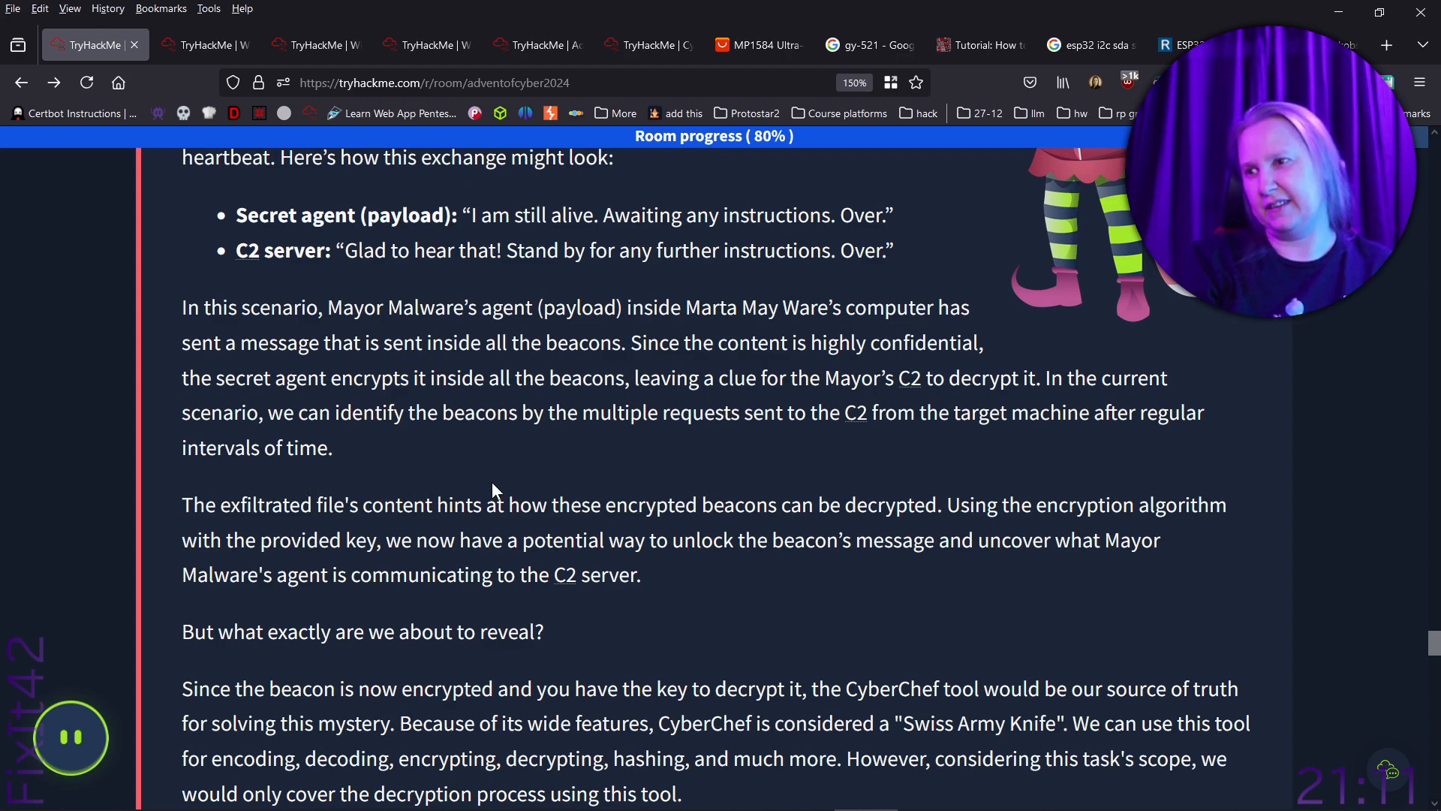
right_click(880, 509)
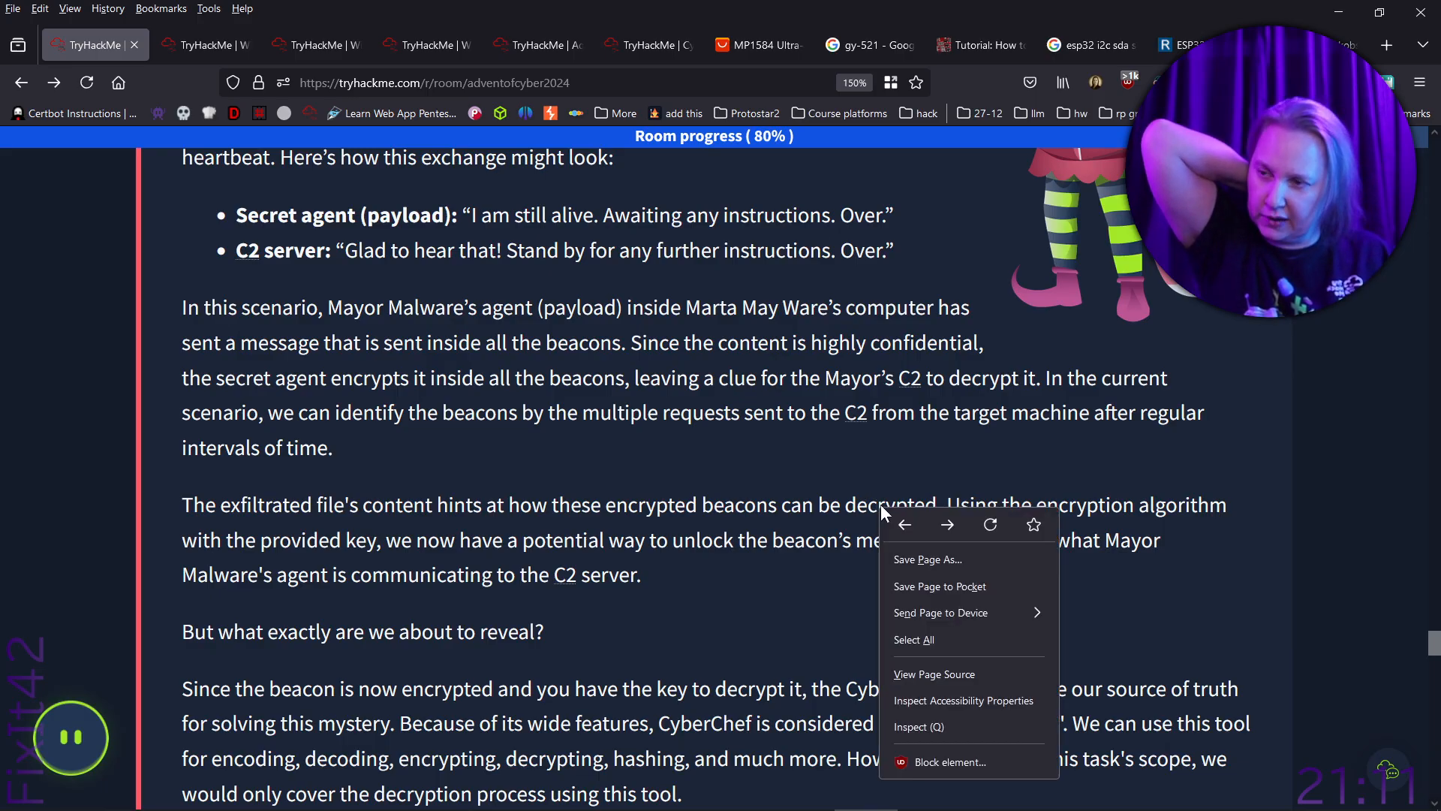
left_click(726, 613)
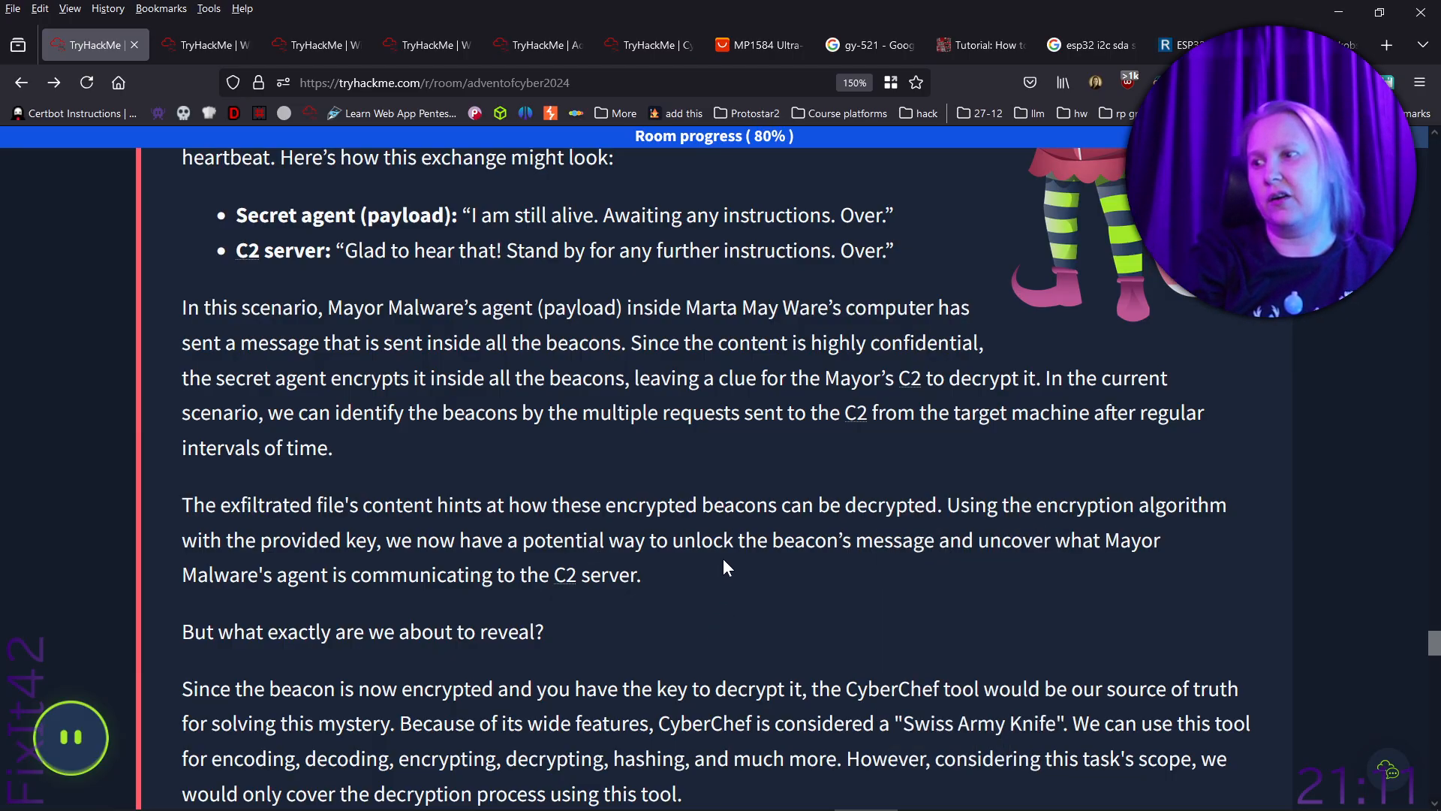
scroll(735, 552, "down", 4)
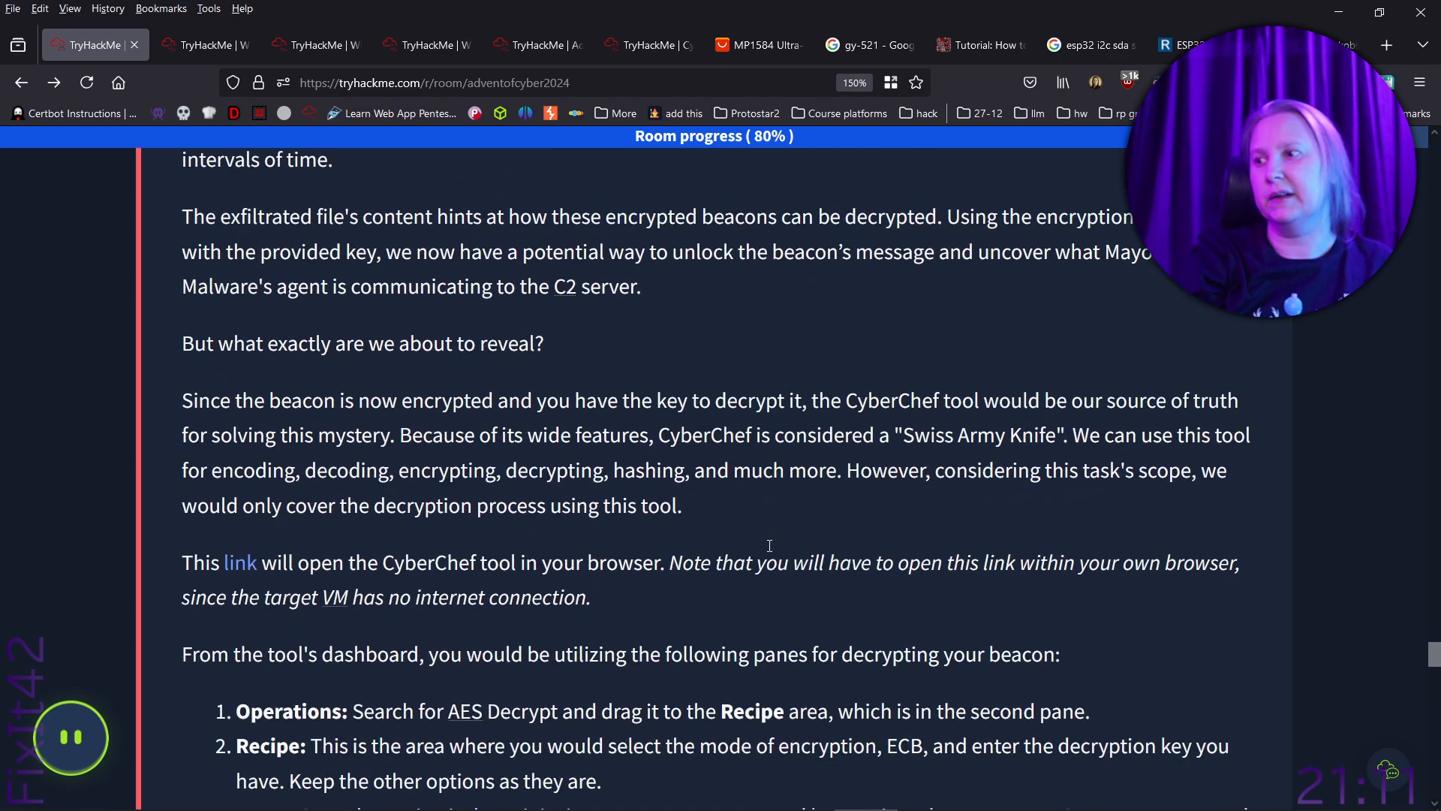
scroll(767, 552, "down", 2)
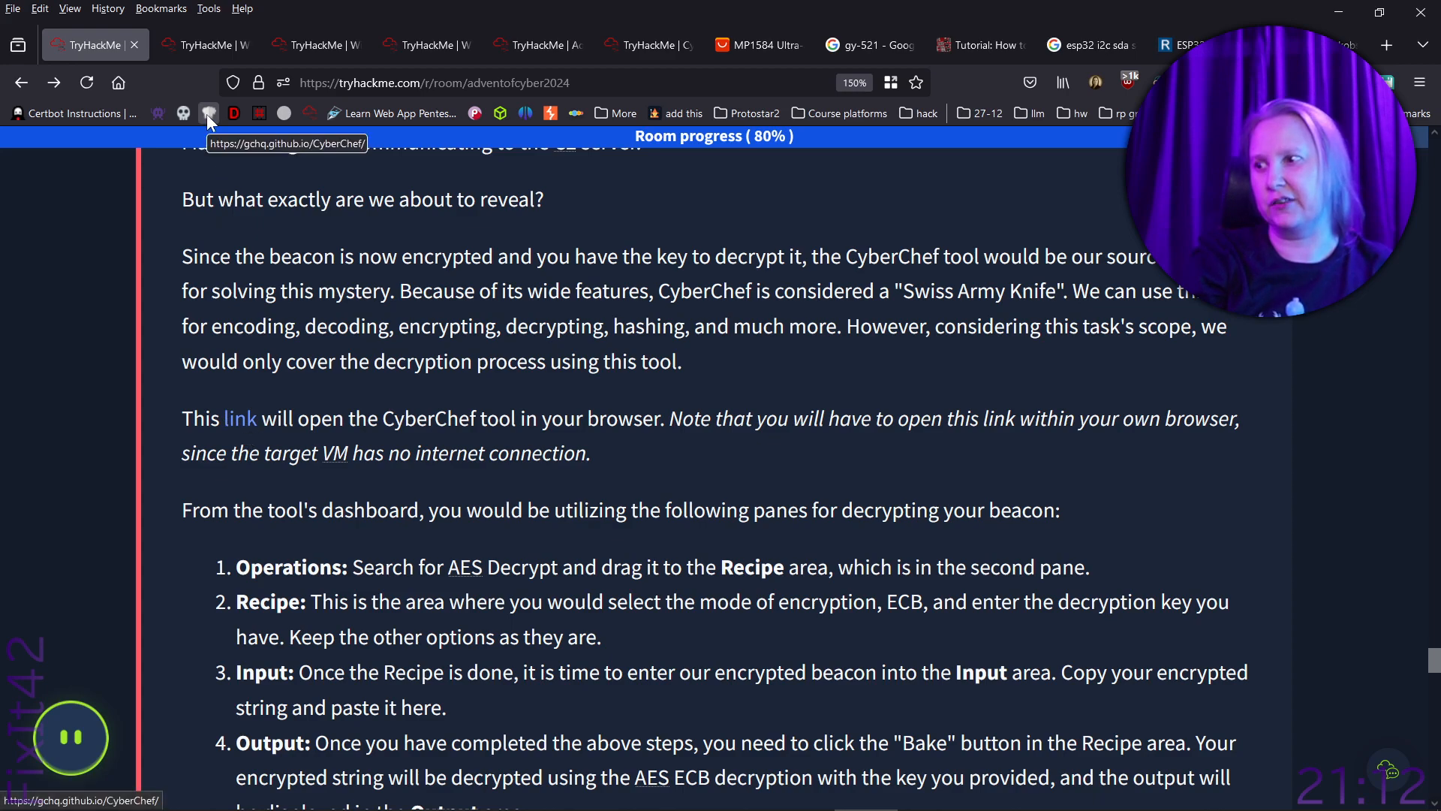
- Open the task's CyberChef link in a new tab, review the decryption steps, and switch to CyberChef
middle_click(244, 428)
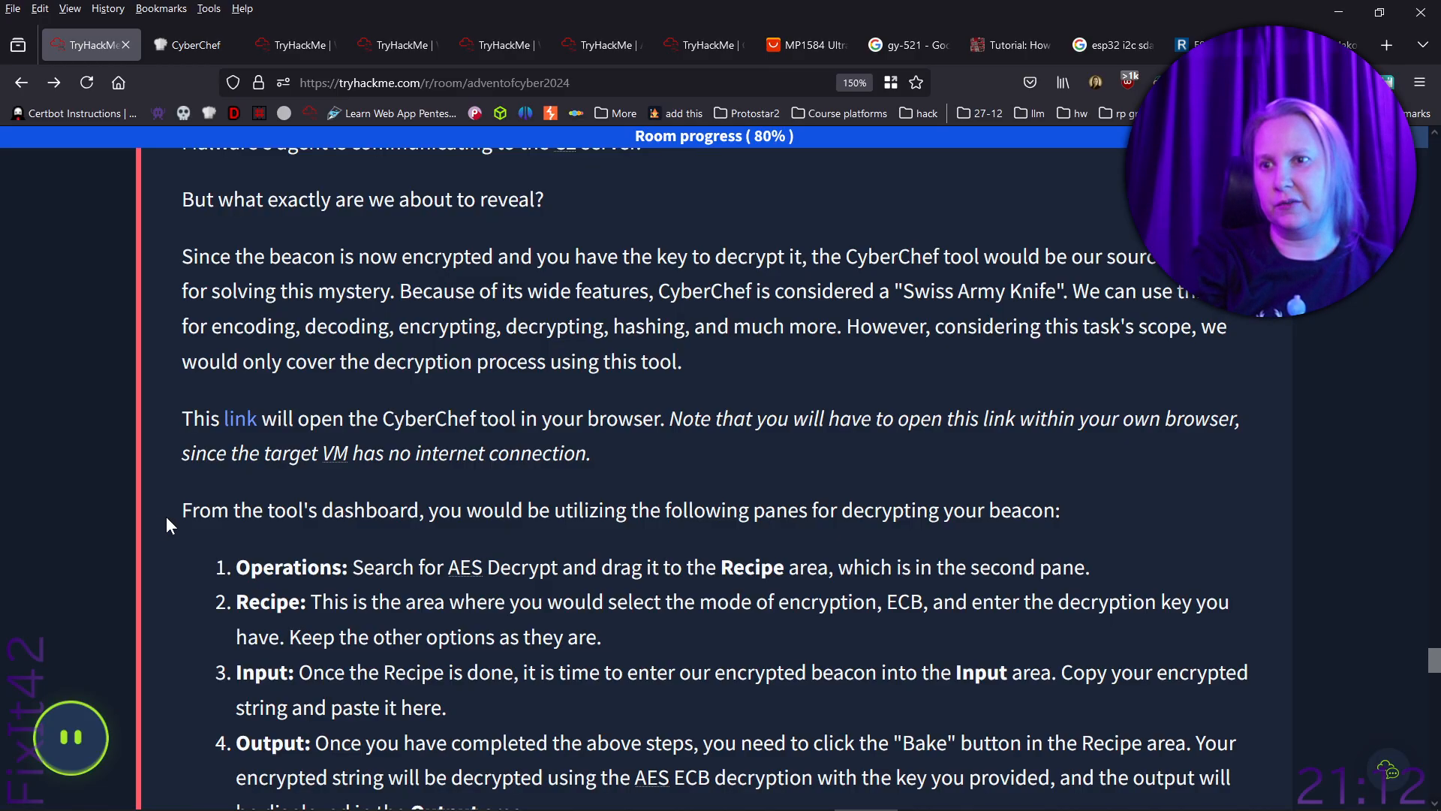
scroll(167, 517, "down", 4)
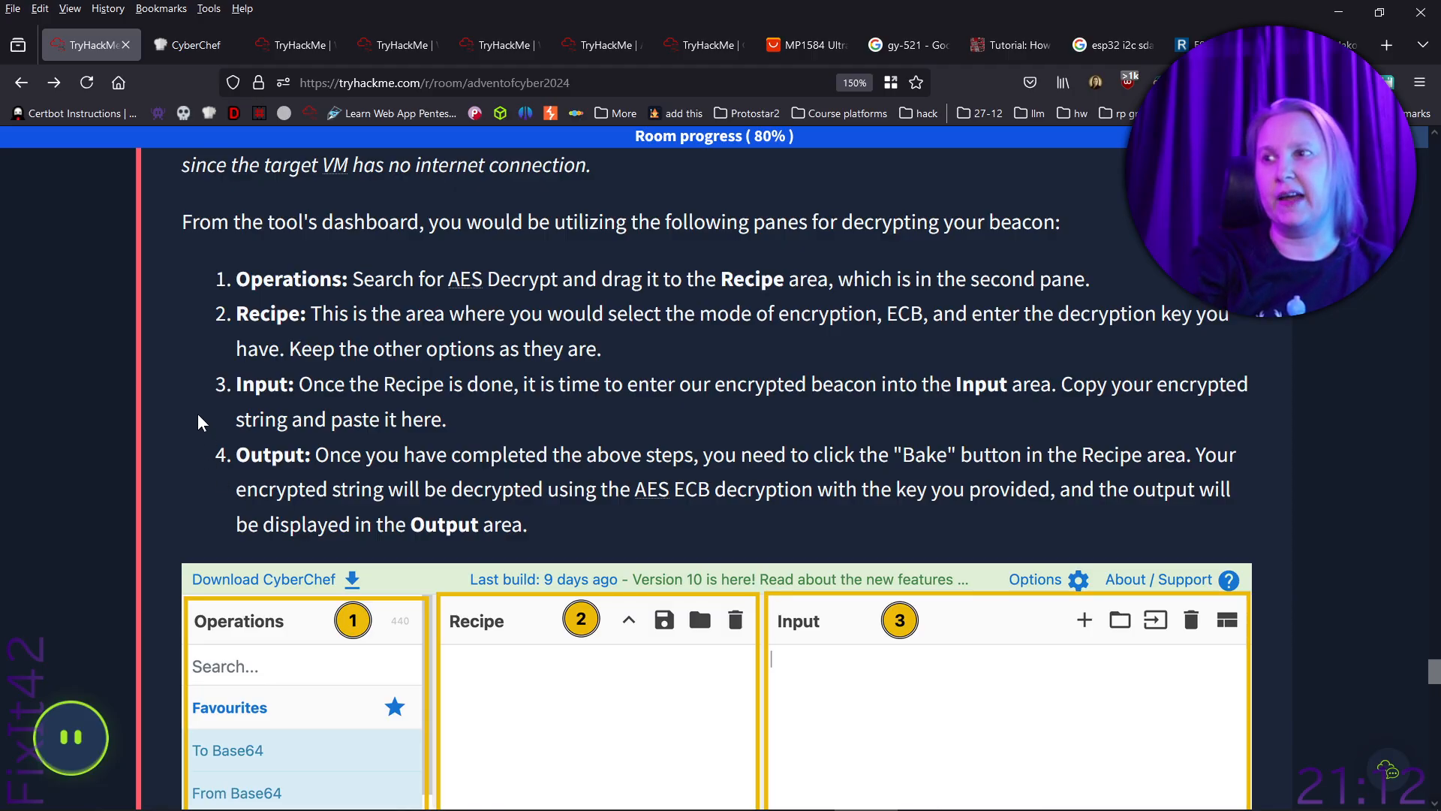
left_click(193, 45)
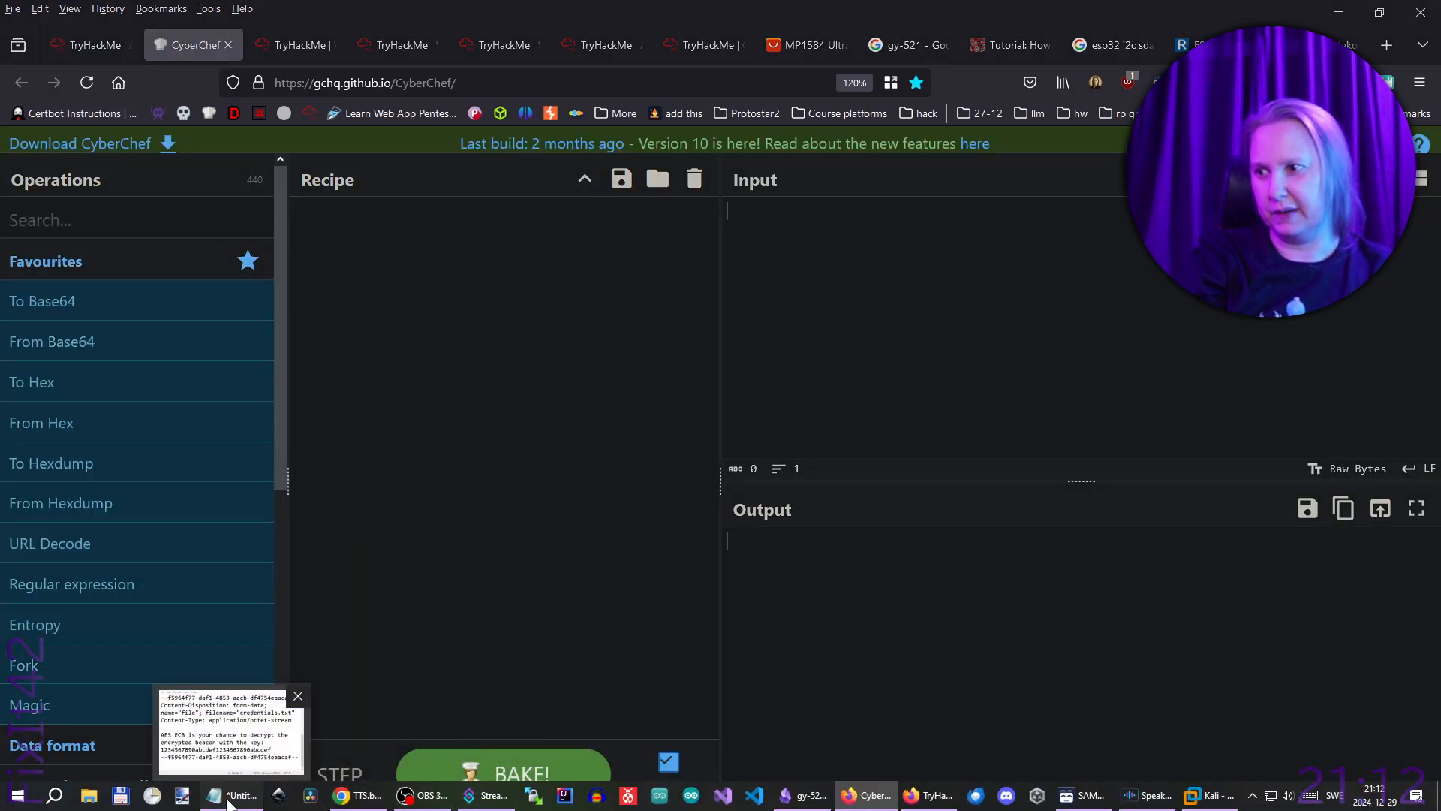
- Trim the Notepad notes to the AES ECB hint and its key, and move the window clear of the CyberChef page
left_click_drag(0, 112, 886, 138)
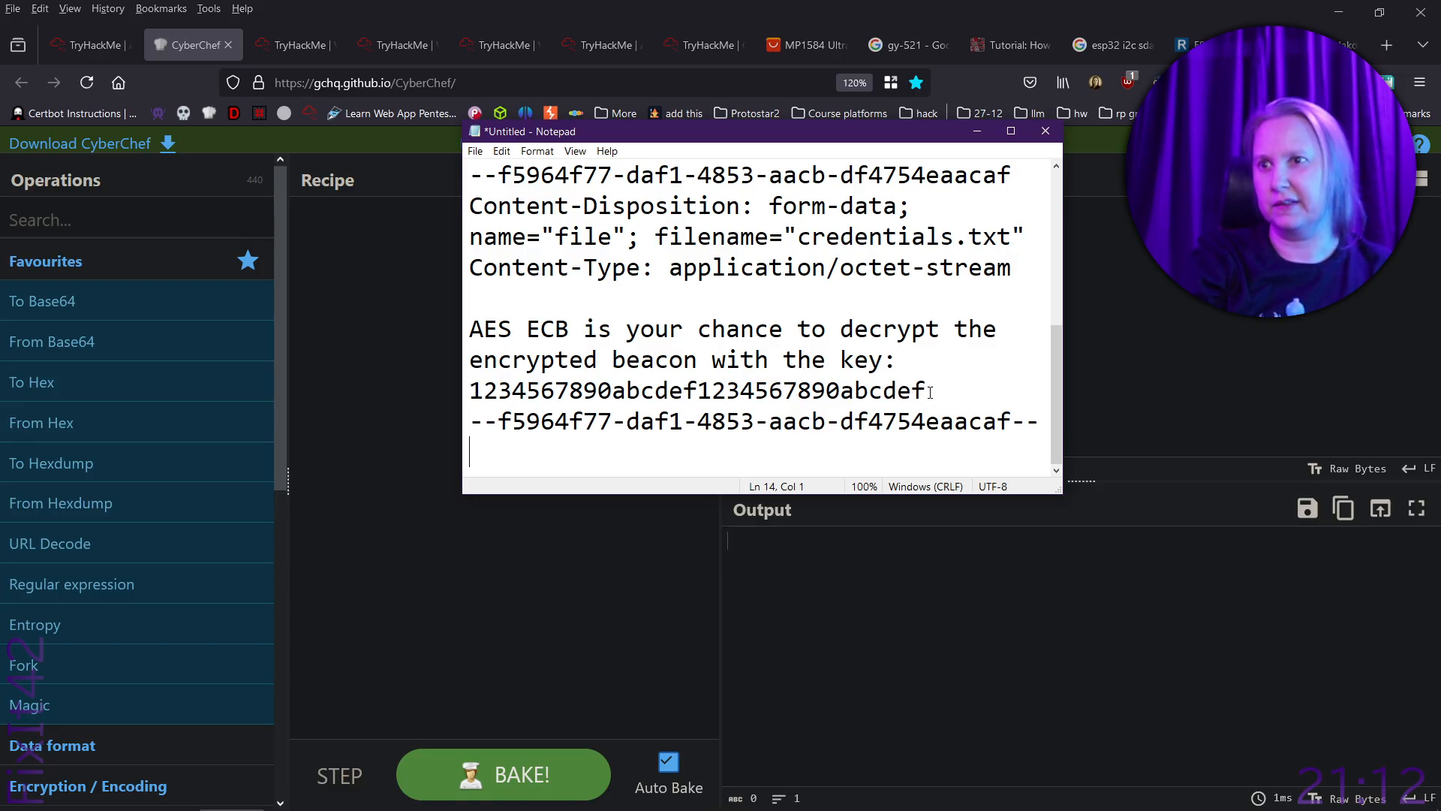
left_click_drag(472, 331, 486, 150)
key("BackSpace")
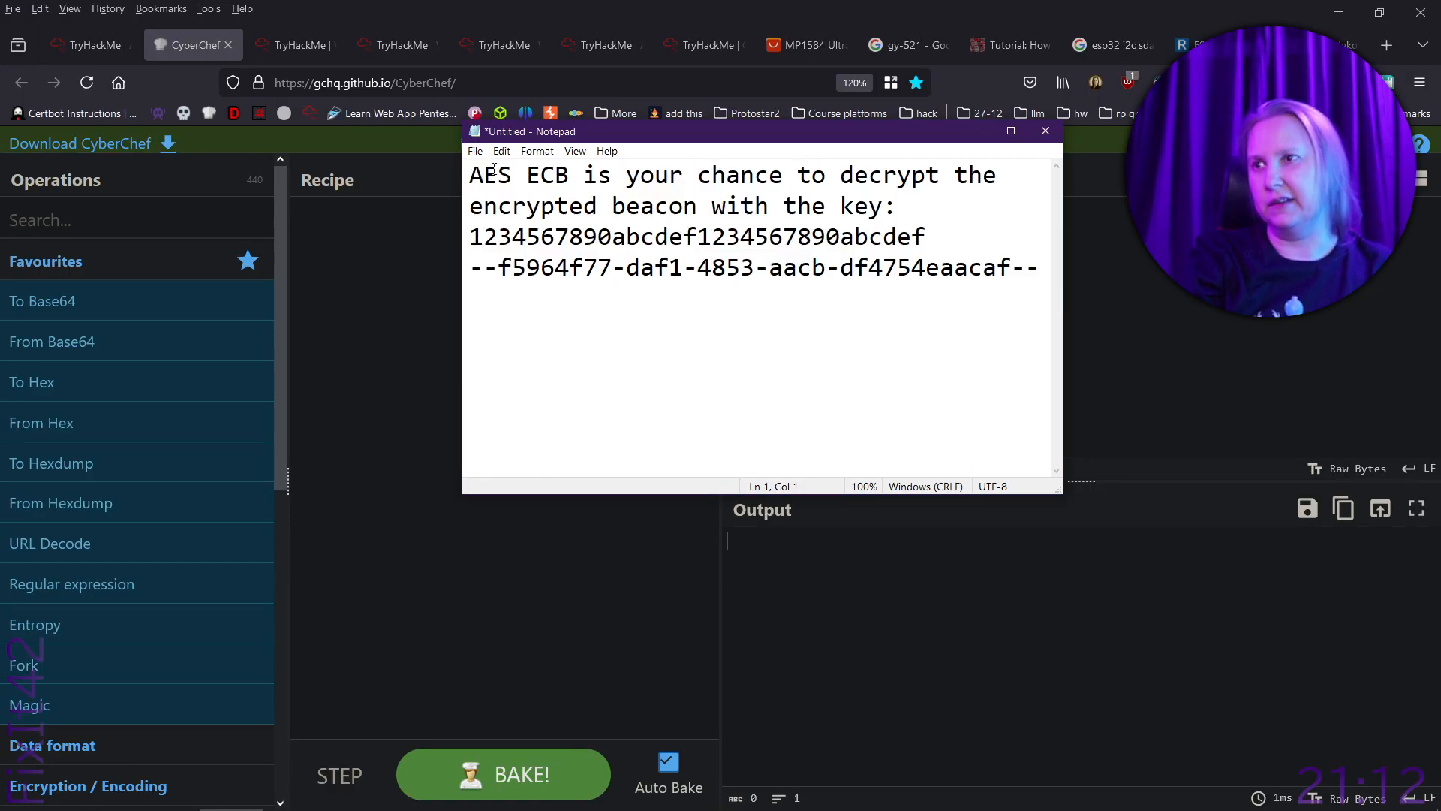
left_click_drag(470, 267, 1042, 267)
key("BackSpace")
key("BackSpace")
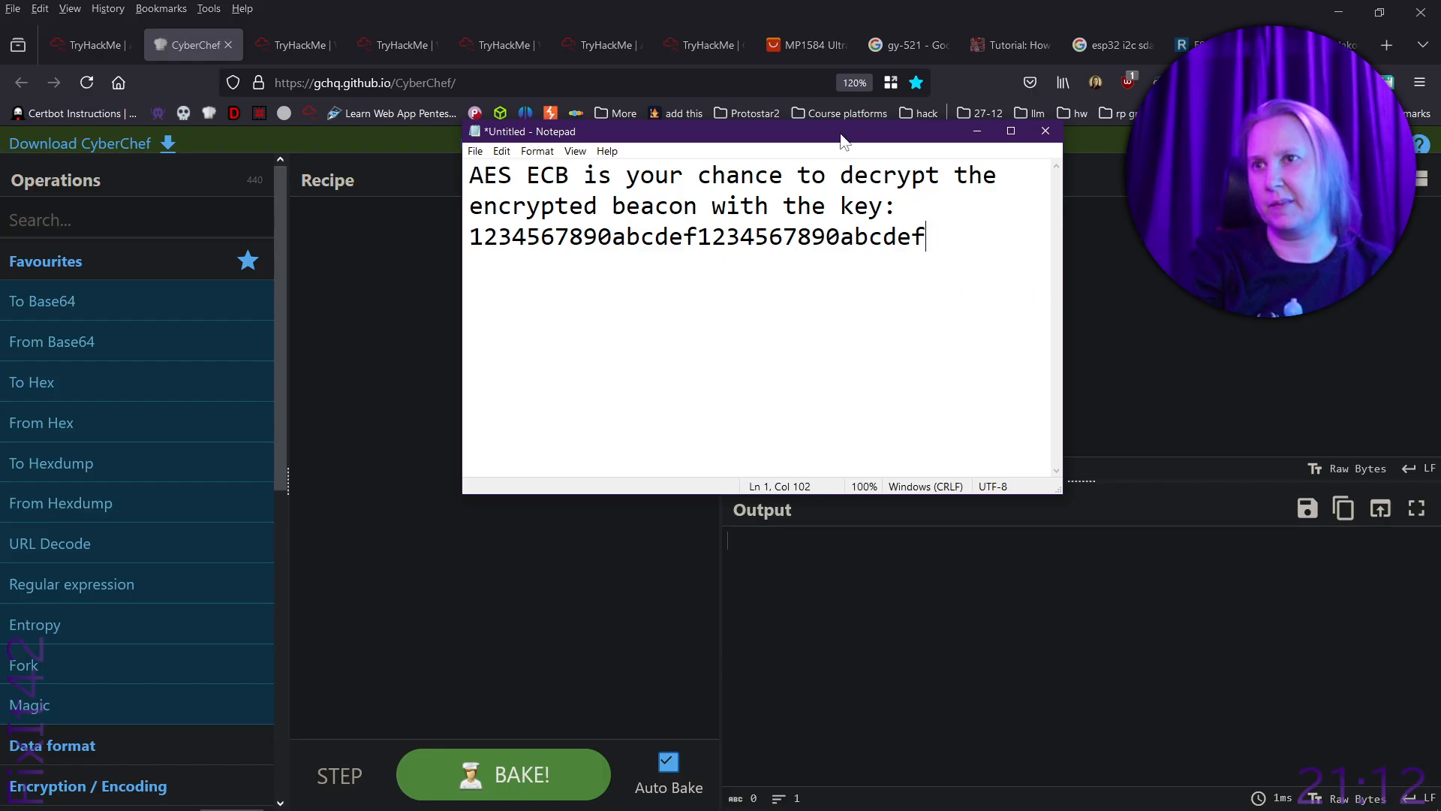
left_click_drag(840, 138, 796, 294)
scroll(795, 508, "up", 3)
left_click_drag(1019, 650, 1321, 650)
left_click_drag(1075, 295, 0, 225)
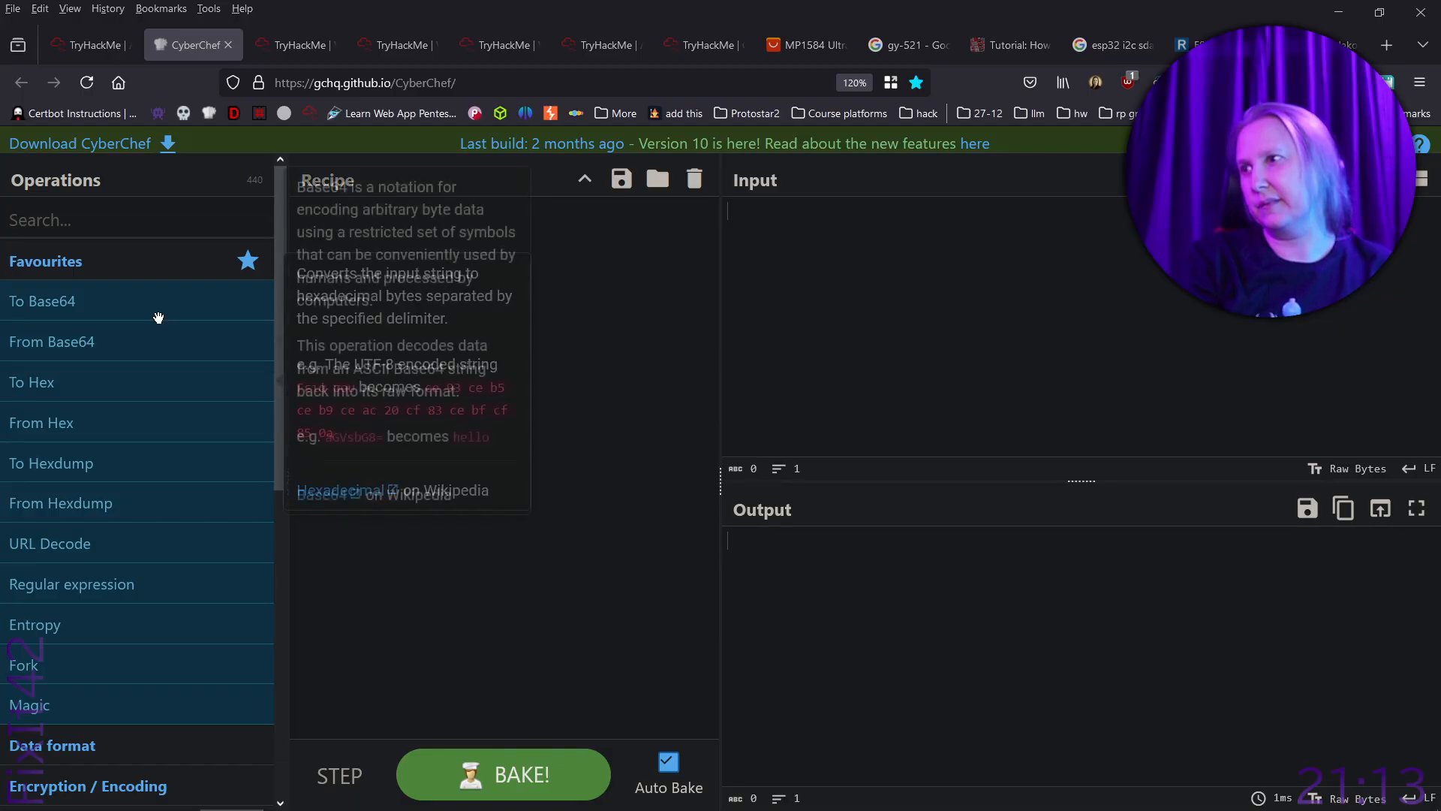
- Check the required operation's name in the TryHackMe instructions and search the CyberChef operations for "aes"
left_click(112, 225)
type("eas")
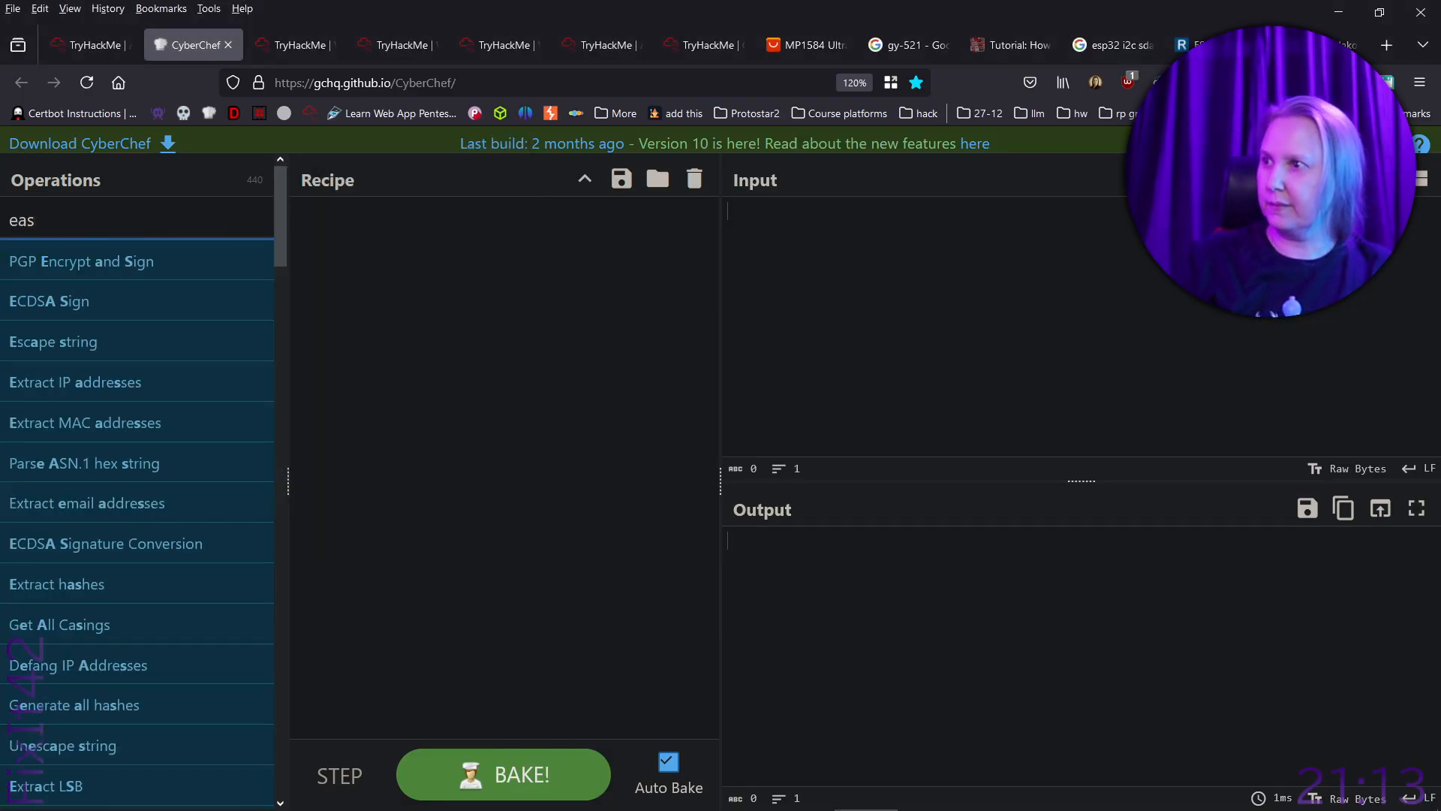
left_click(93, 45)
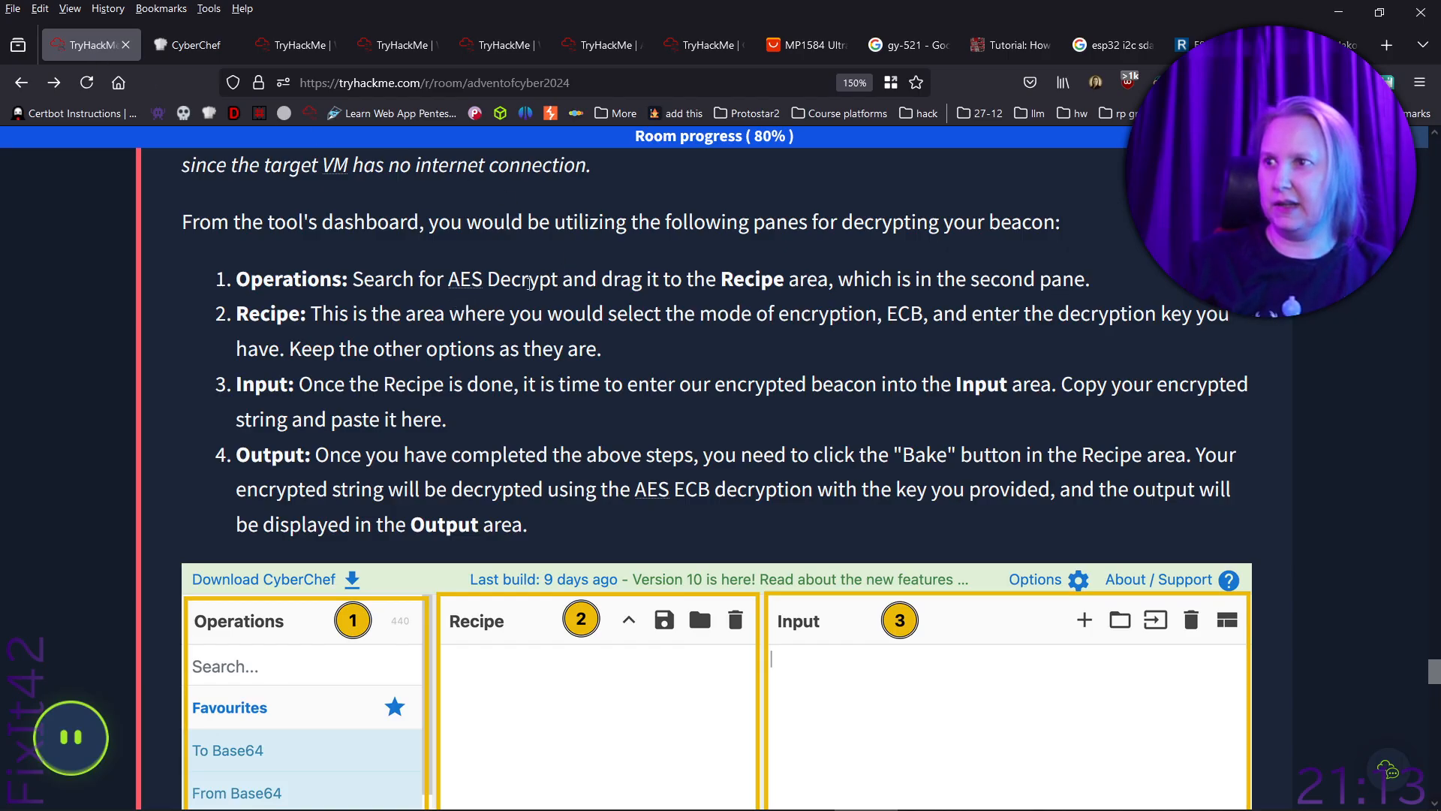
left_click(208, 46)
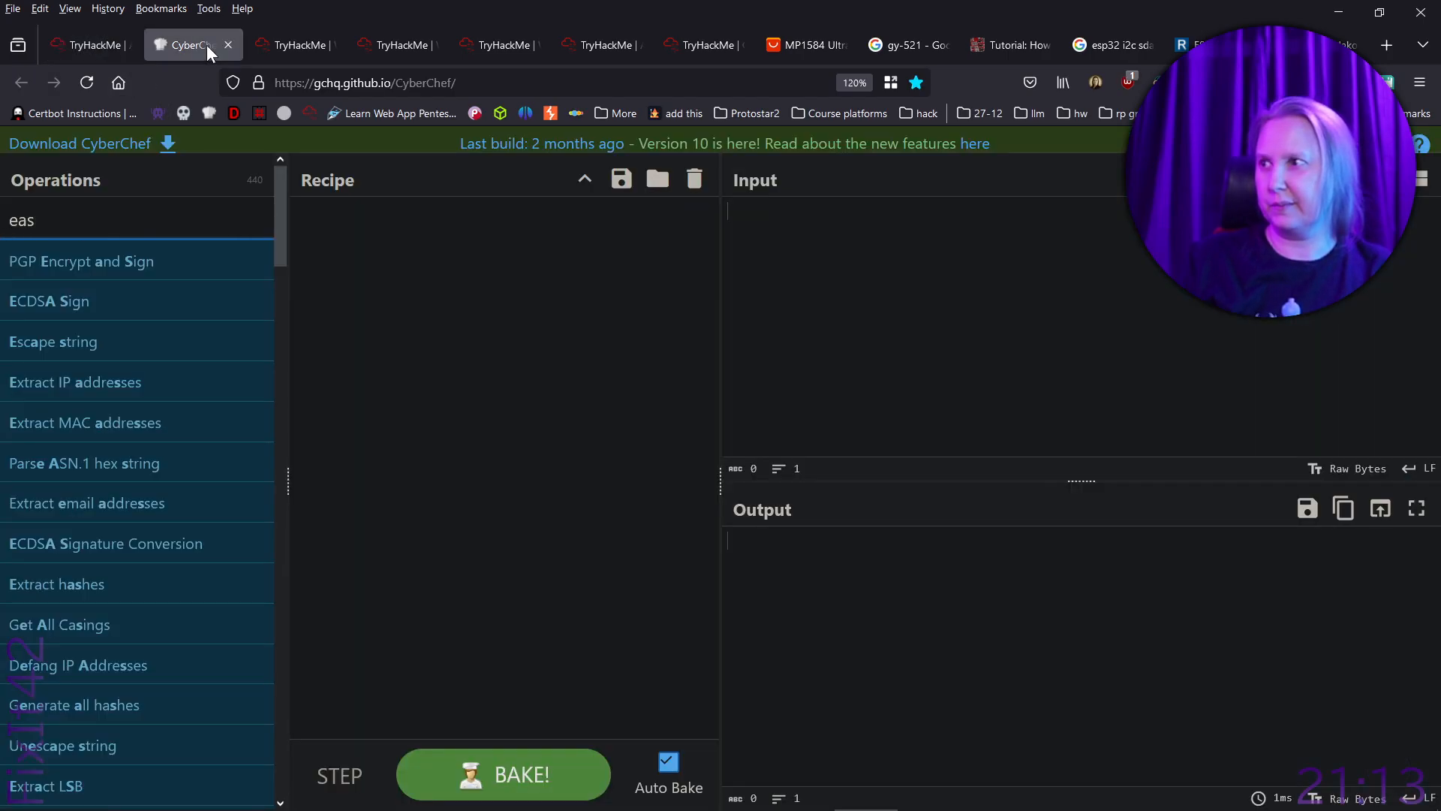
key("BackSpace")
key("BackSpace")
key("BackSpace")
type("aes")
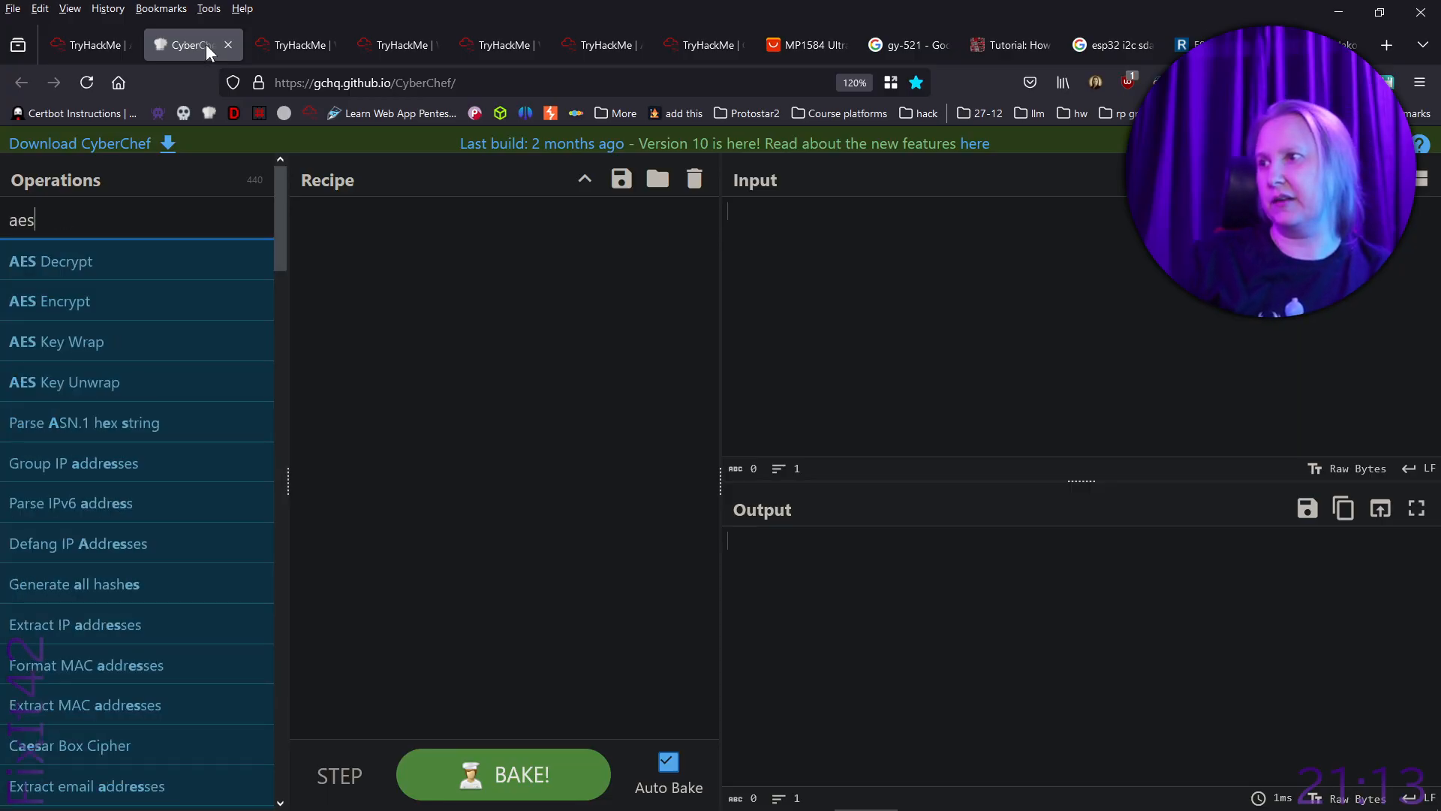
- Add the AES Decrypt operation to the recipe and paste the decryption key copied from the notes as its key
mouse_move(82, 261)
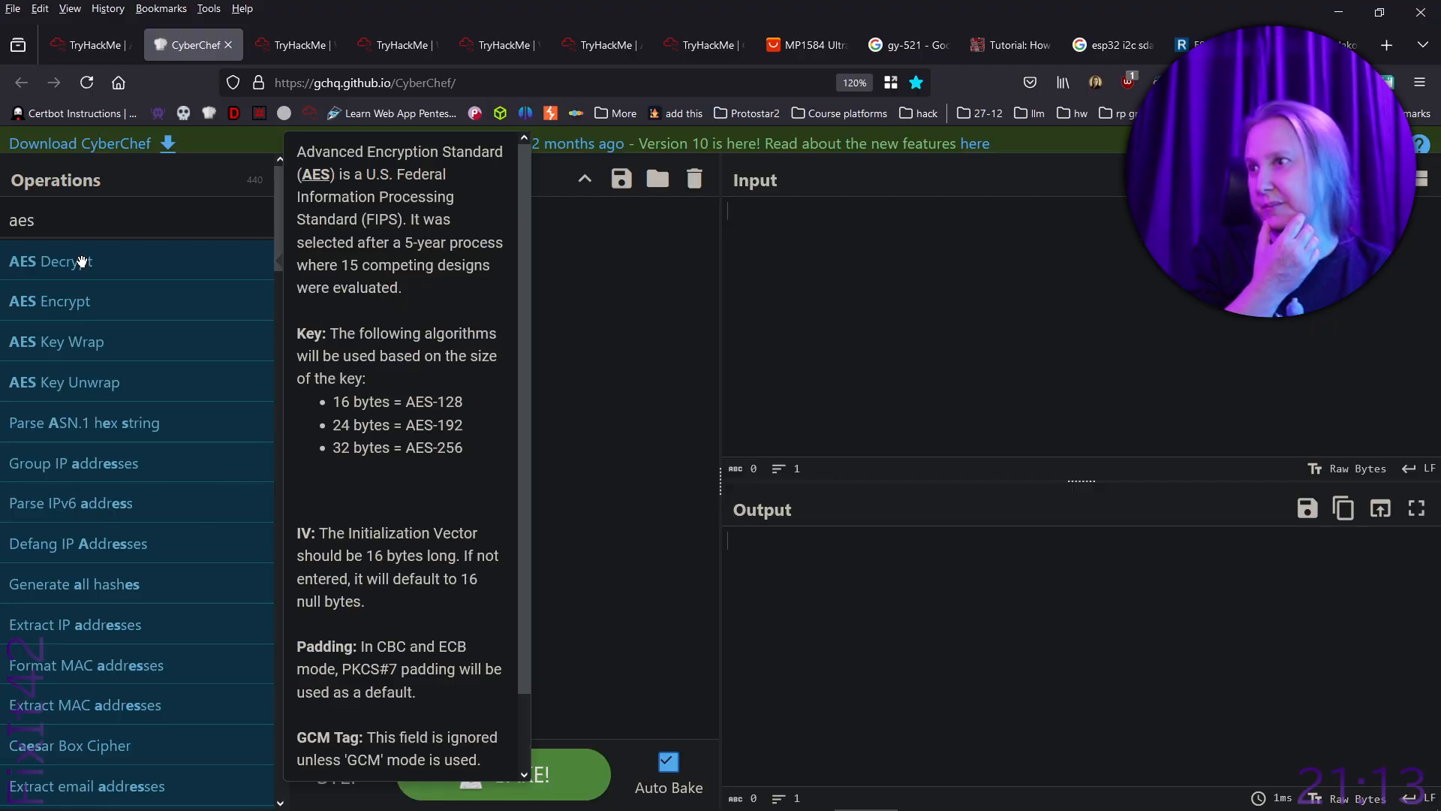
left_click_drag(171, 247, 439, 274)
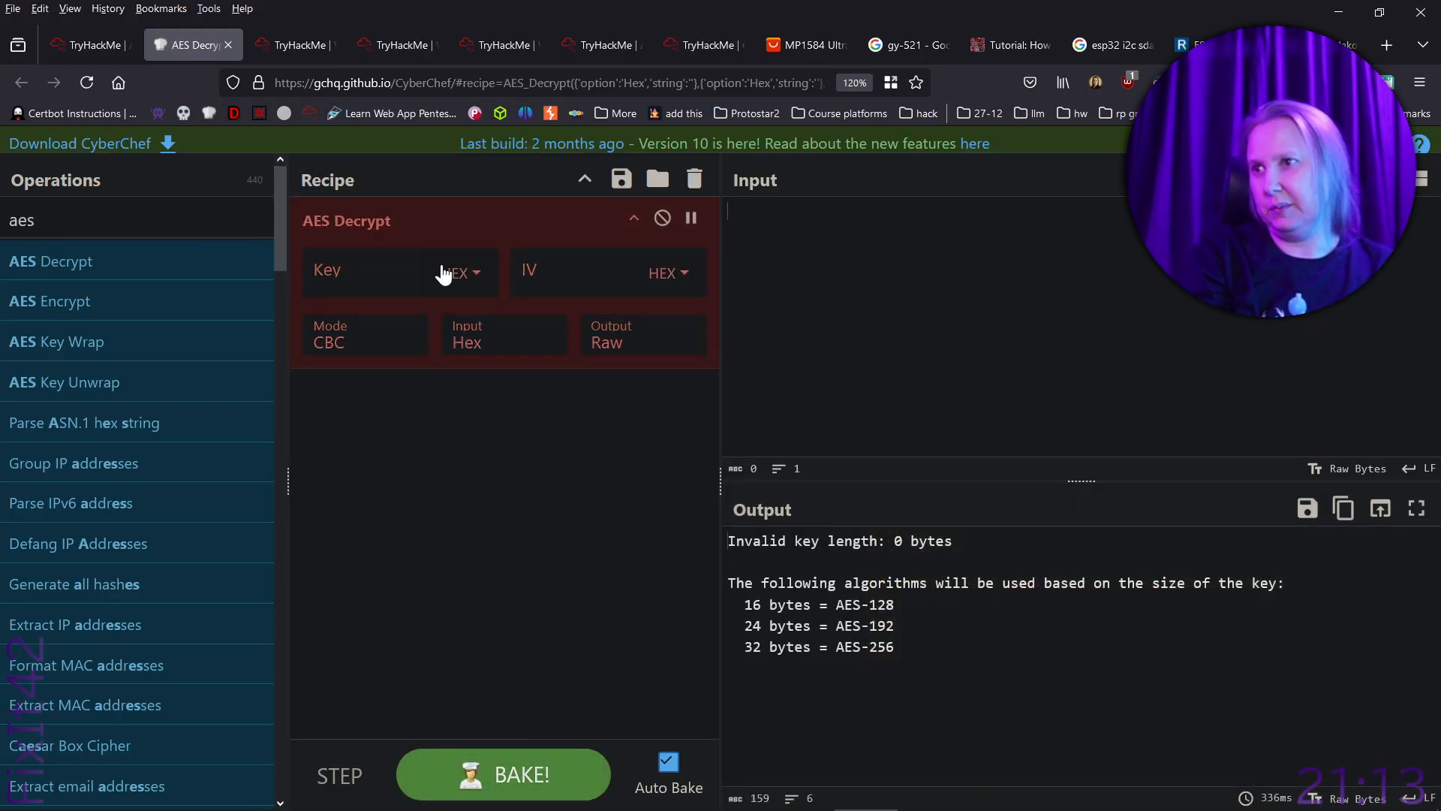
left_click(395, 276)
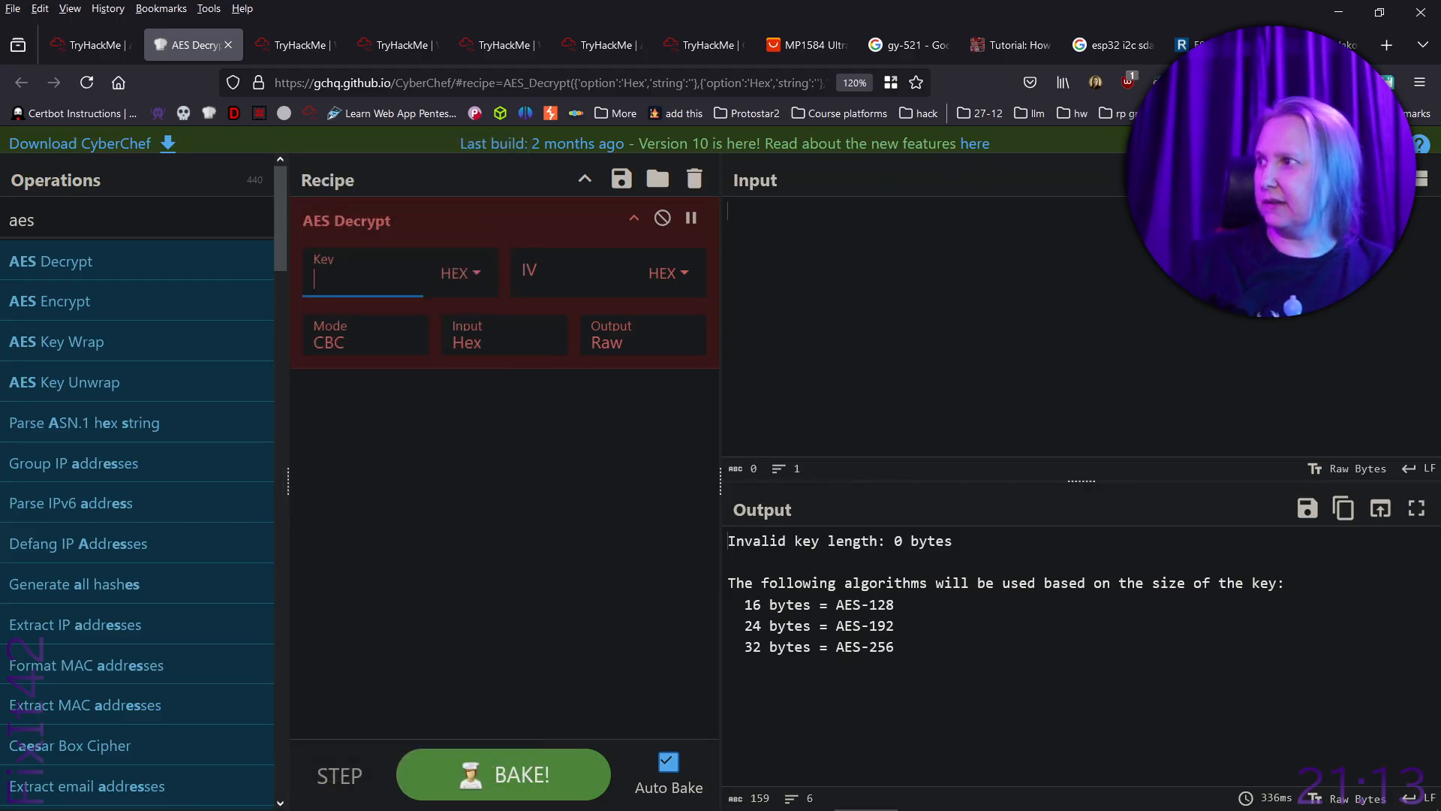
key("alt+Tab")
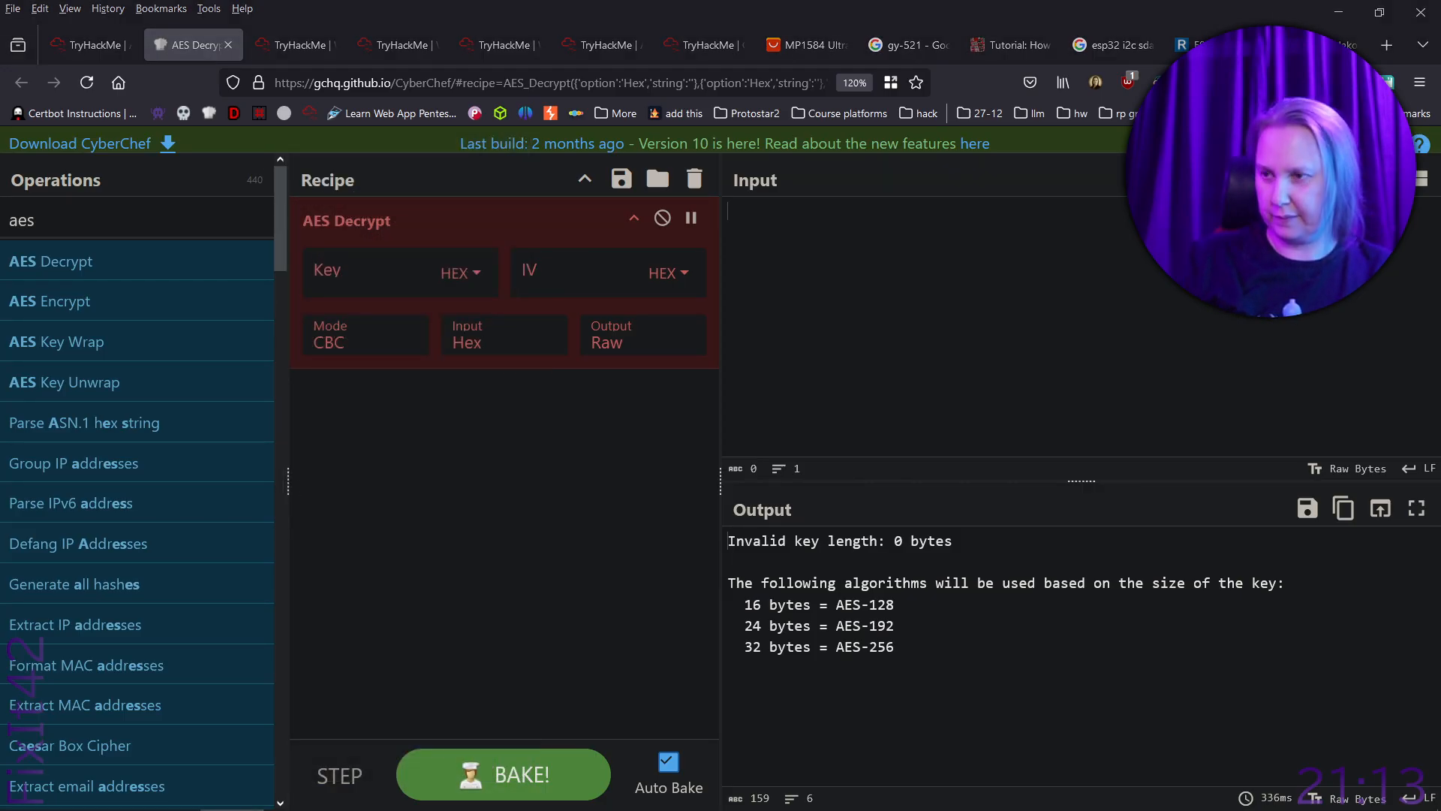
left_click(408, 275)
left_click(474, 276)
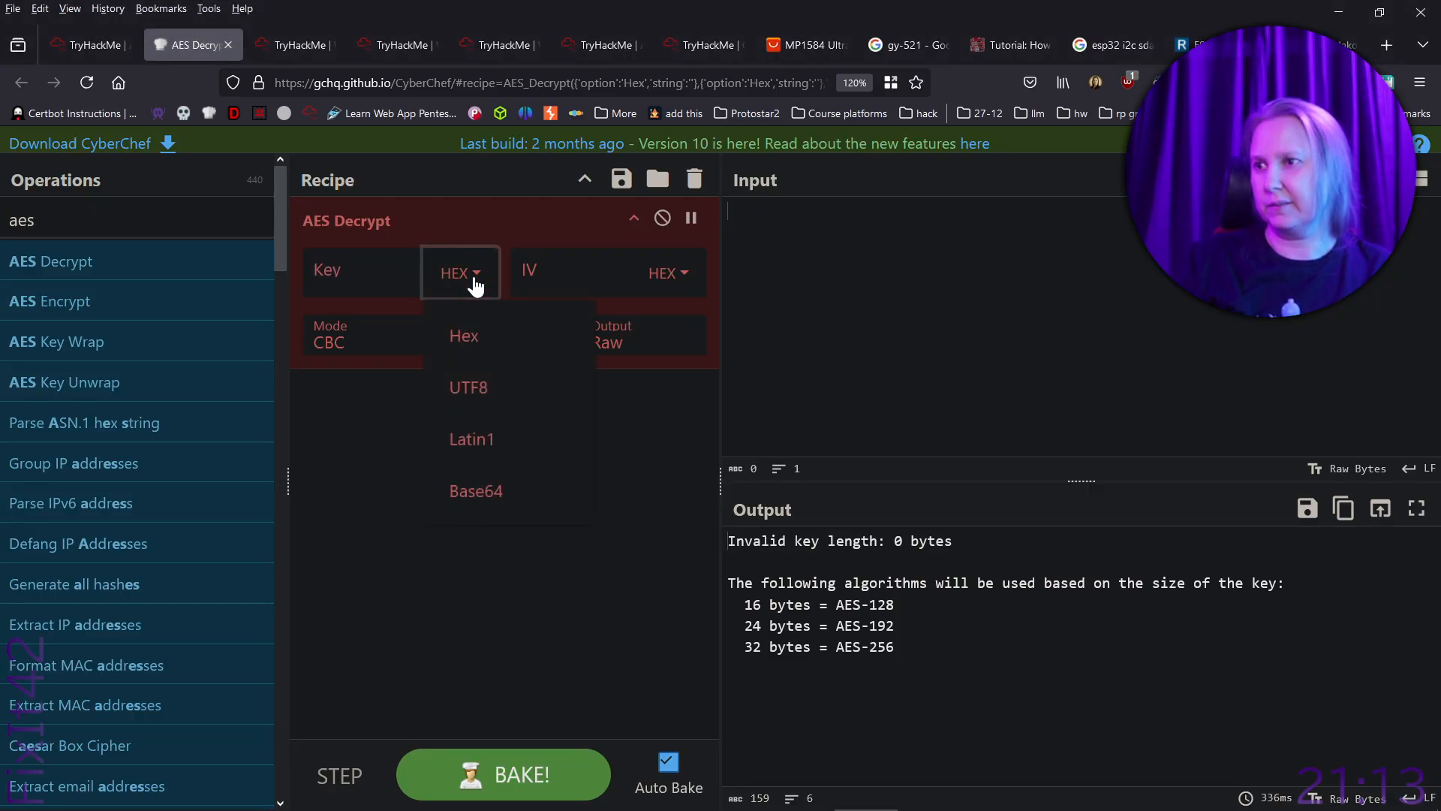
left_click(386, 276)
key("ctrl+v")
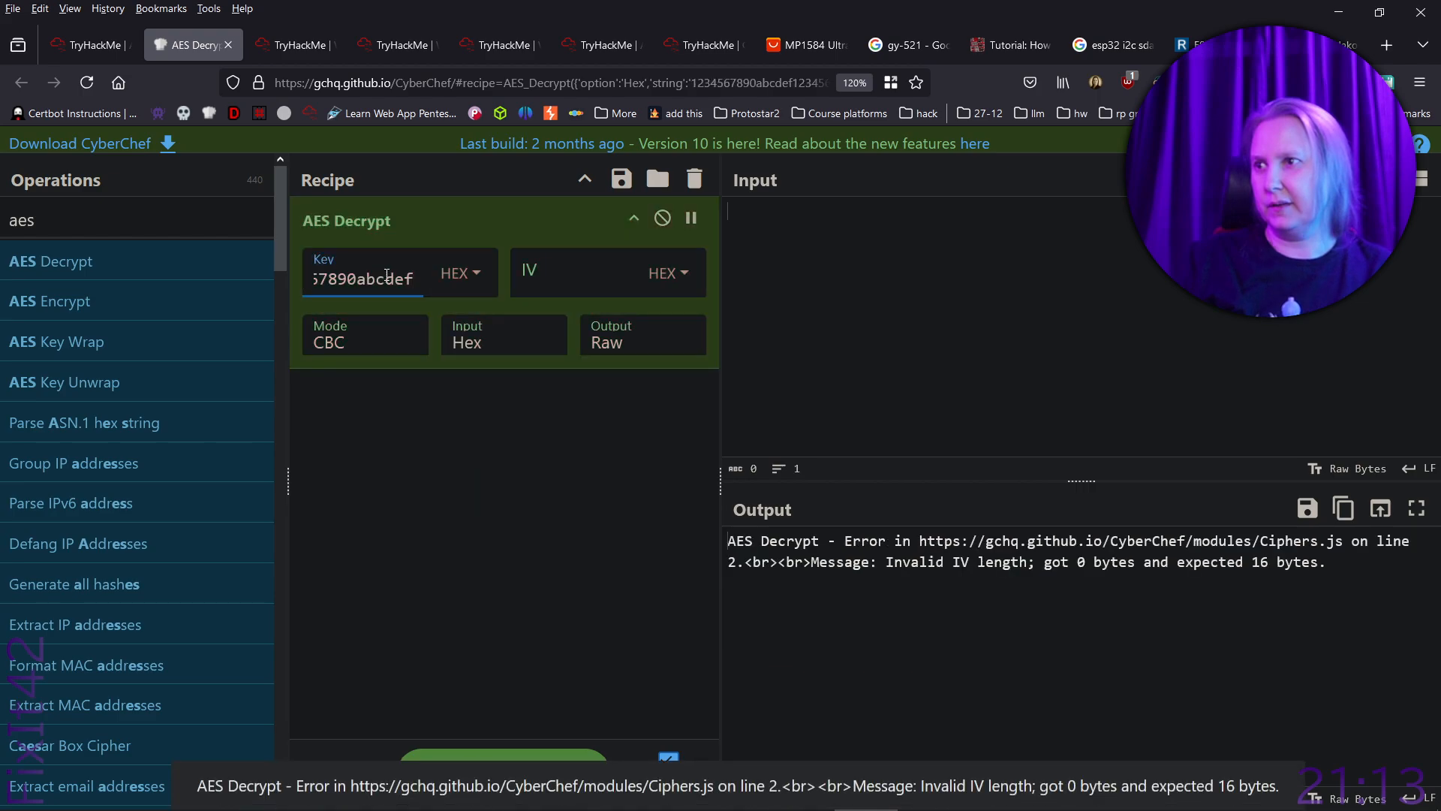
- Set the AES Decrypt key format to UTF8 and, after checking the TryHackMe instructions, the mode to ECB
left_click(475, 277)
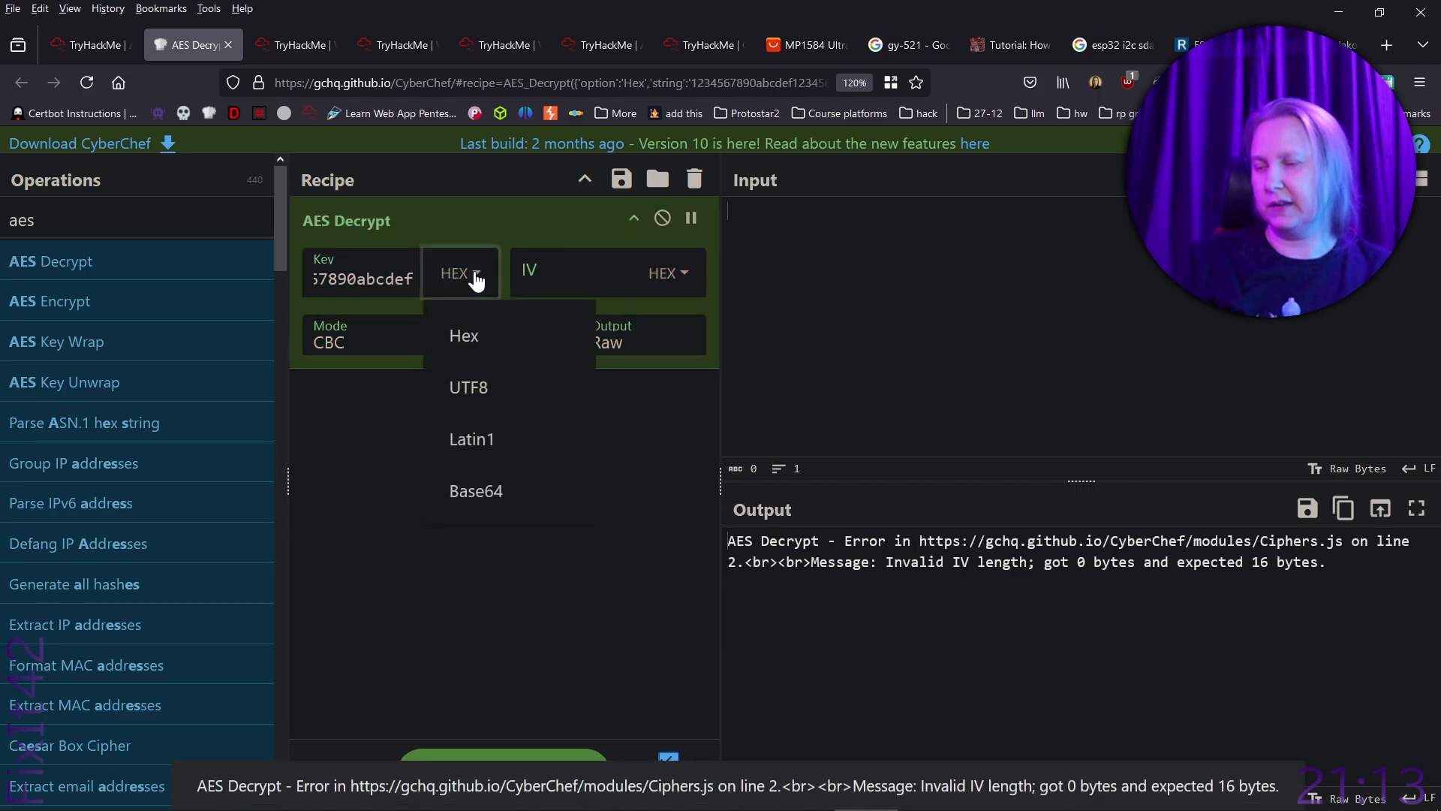
left_click(496, 398)
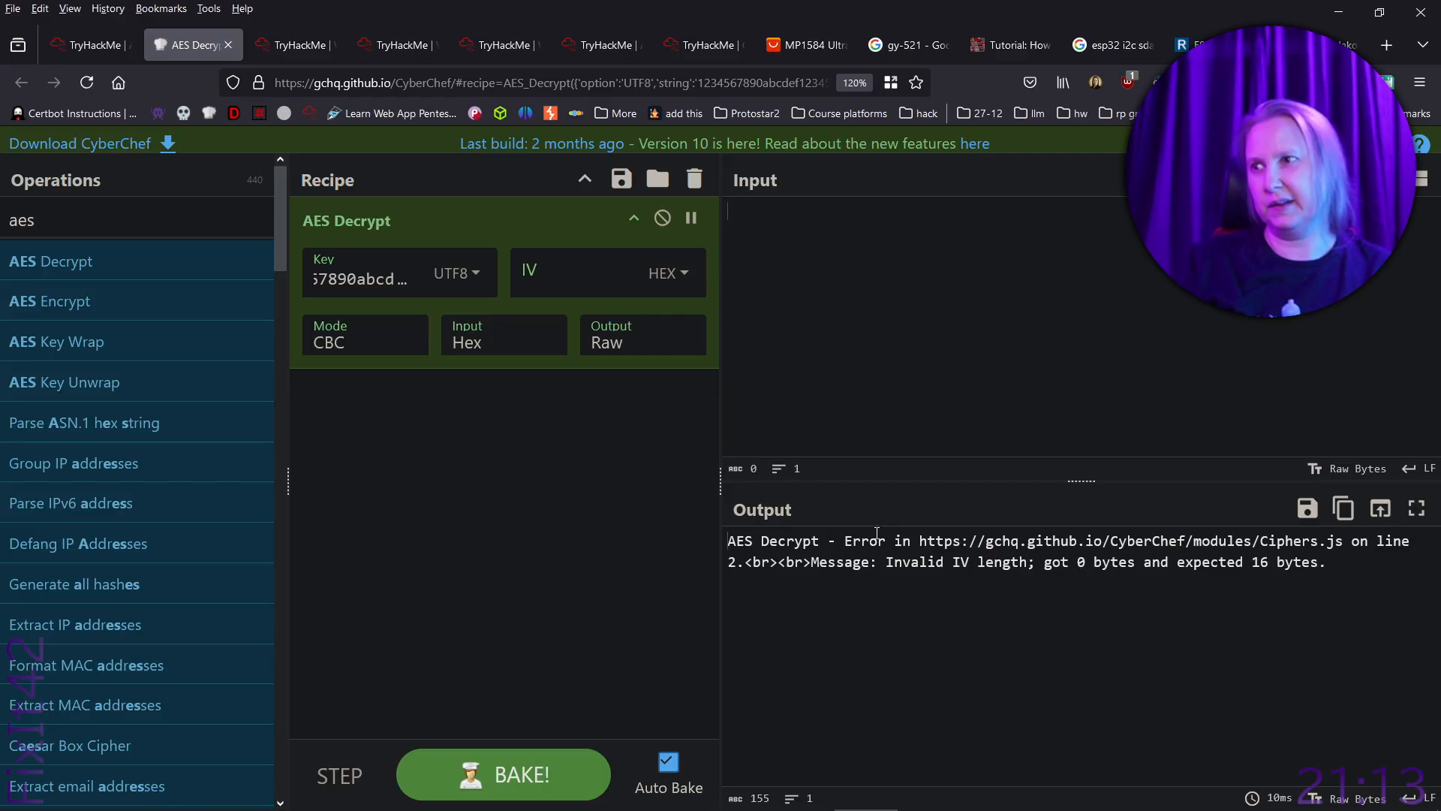
key("alt+Tab")
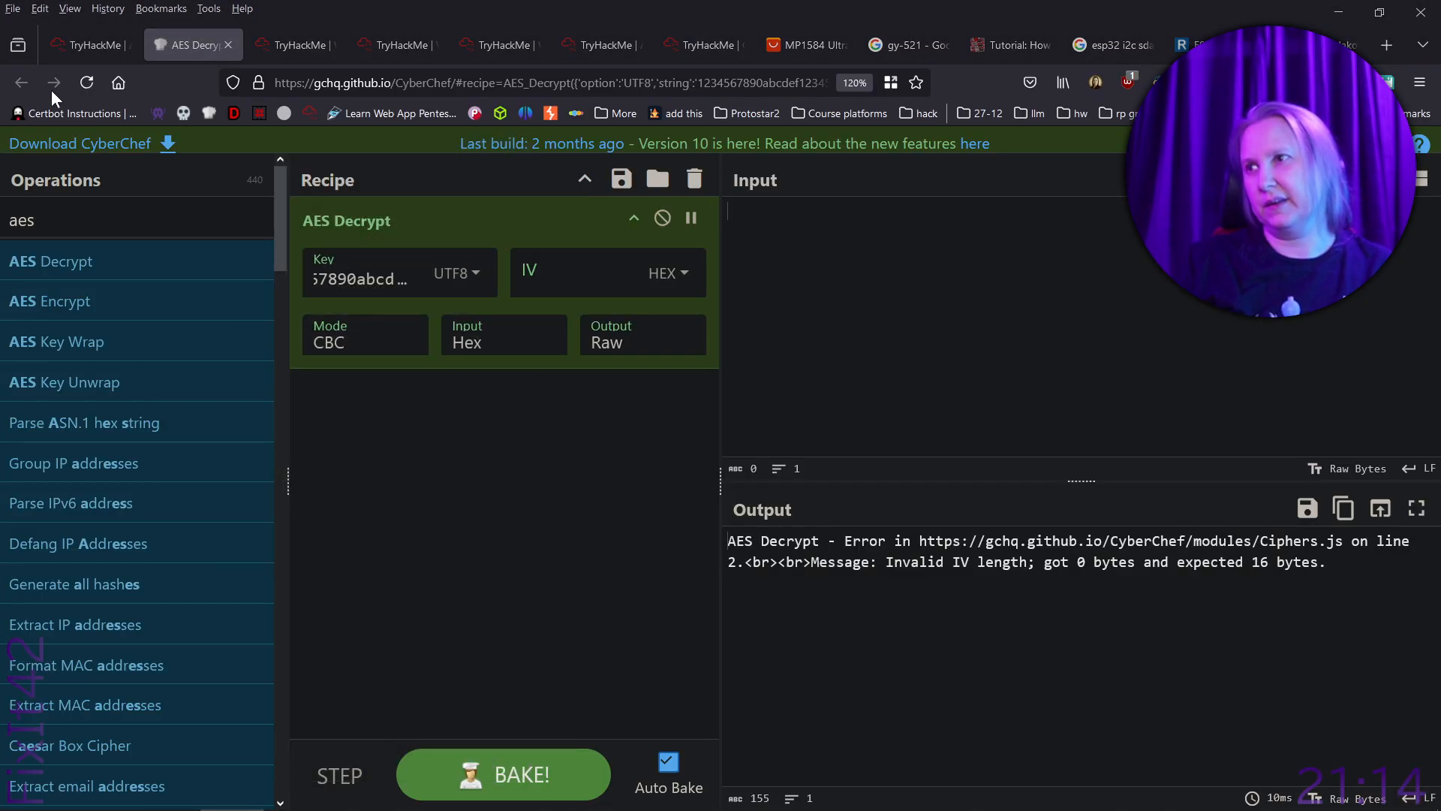
left_click(60, 51)
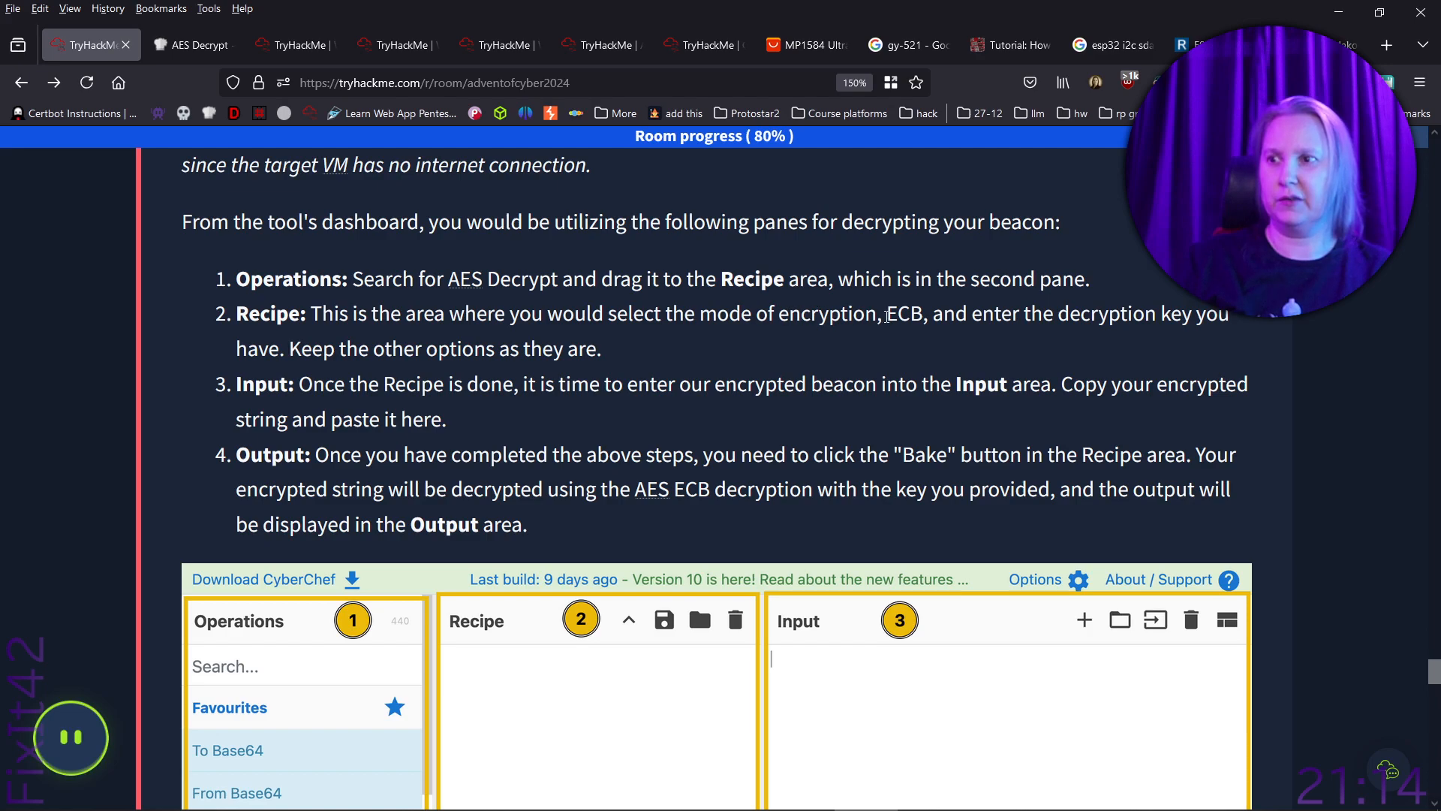
key("alt+Tab")
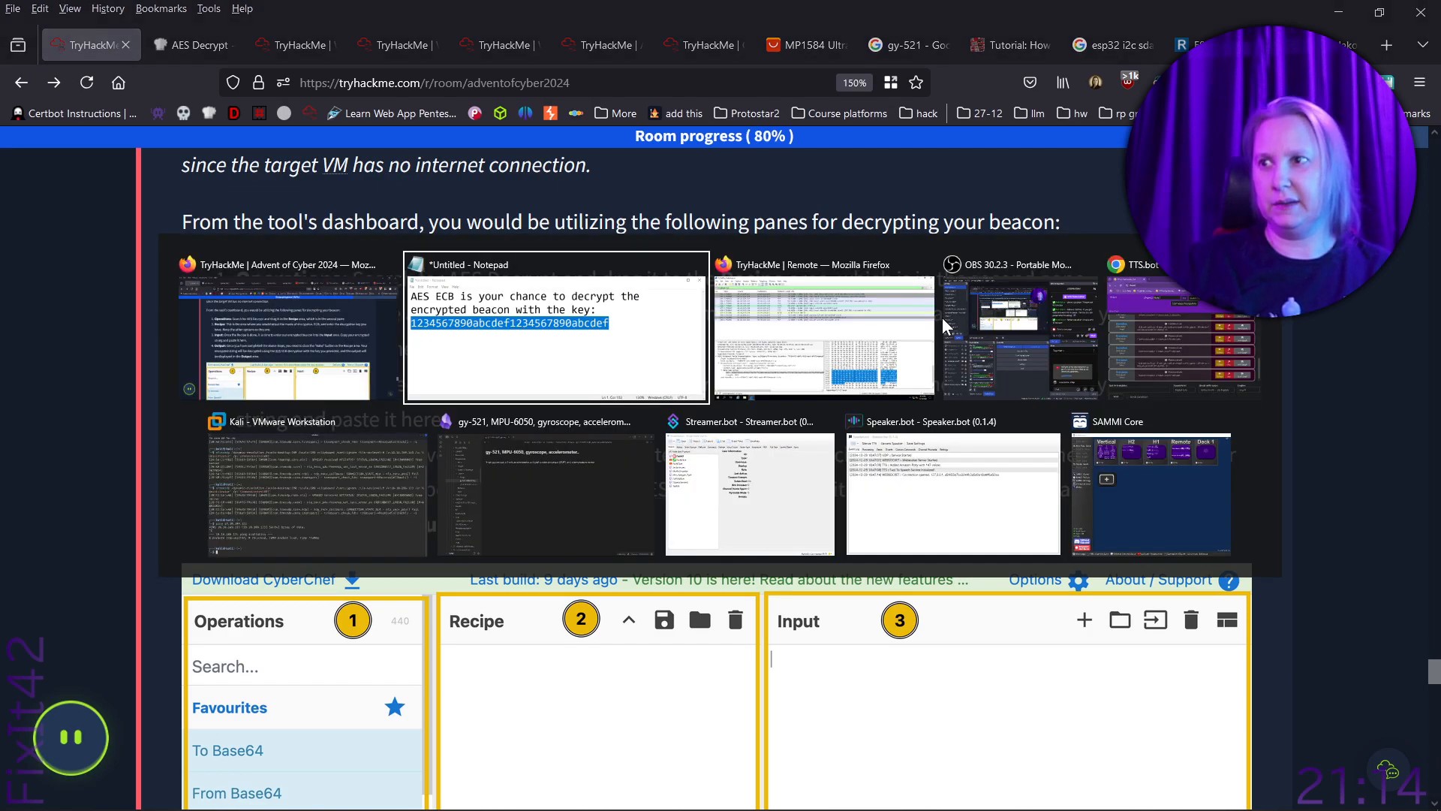
key("Escape")
left_click(205, 47)
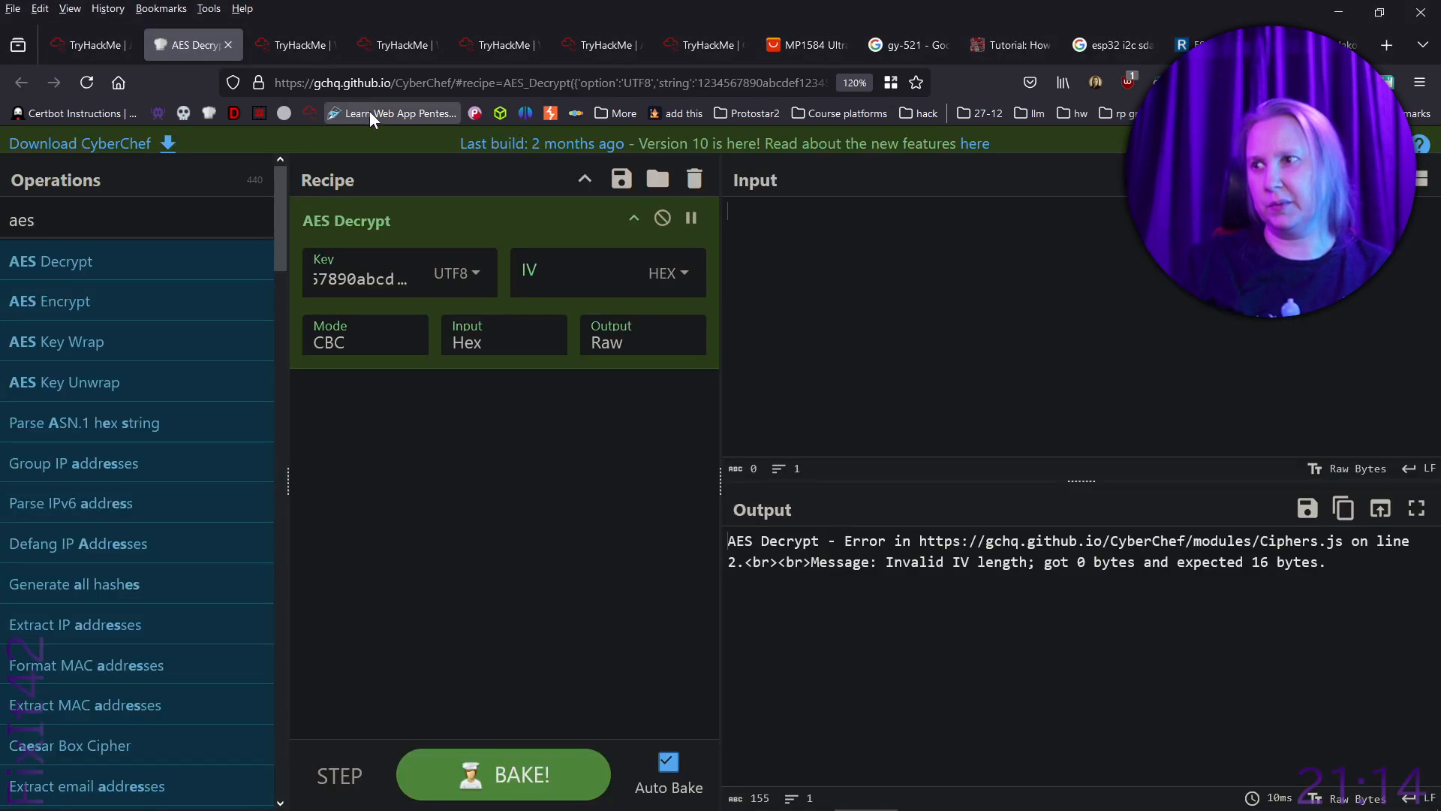
left_click(374, 345)
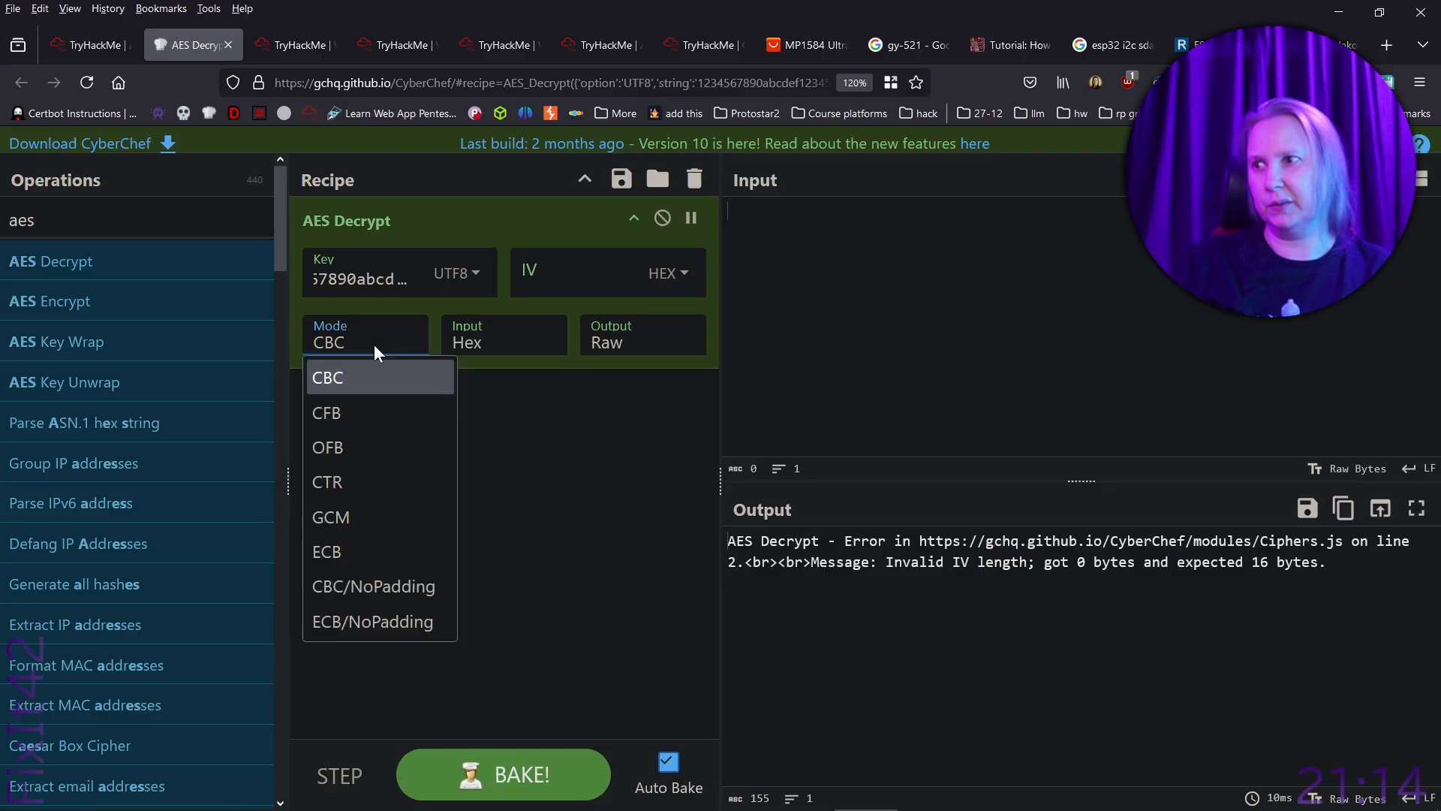
left_click(371, 548)
- Check the encryption mode against the hint in the Notepad notes and move the window clear of the CyberChef page
key("alt+Tab")
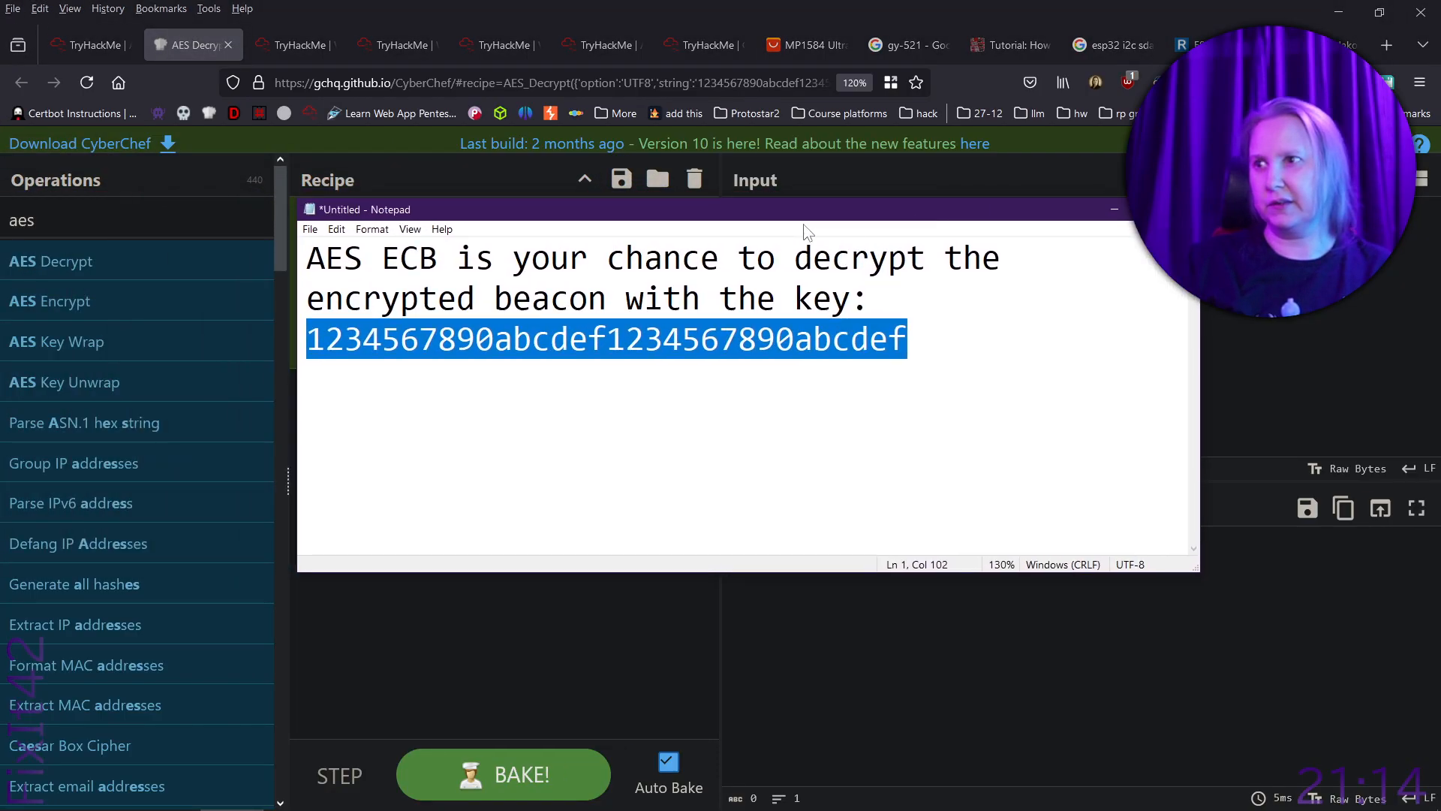
double_click(381, 259)
left_click(406, 260)
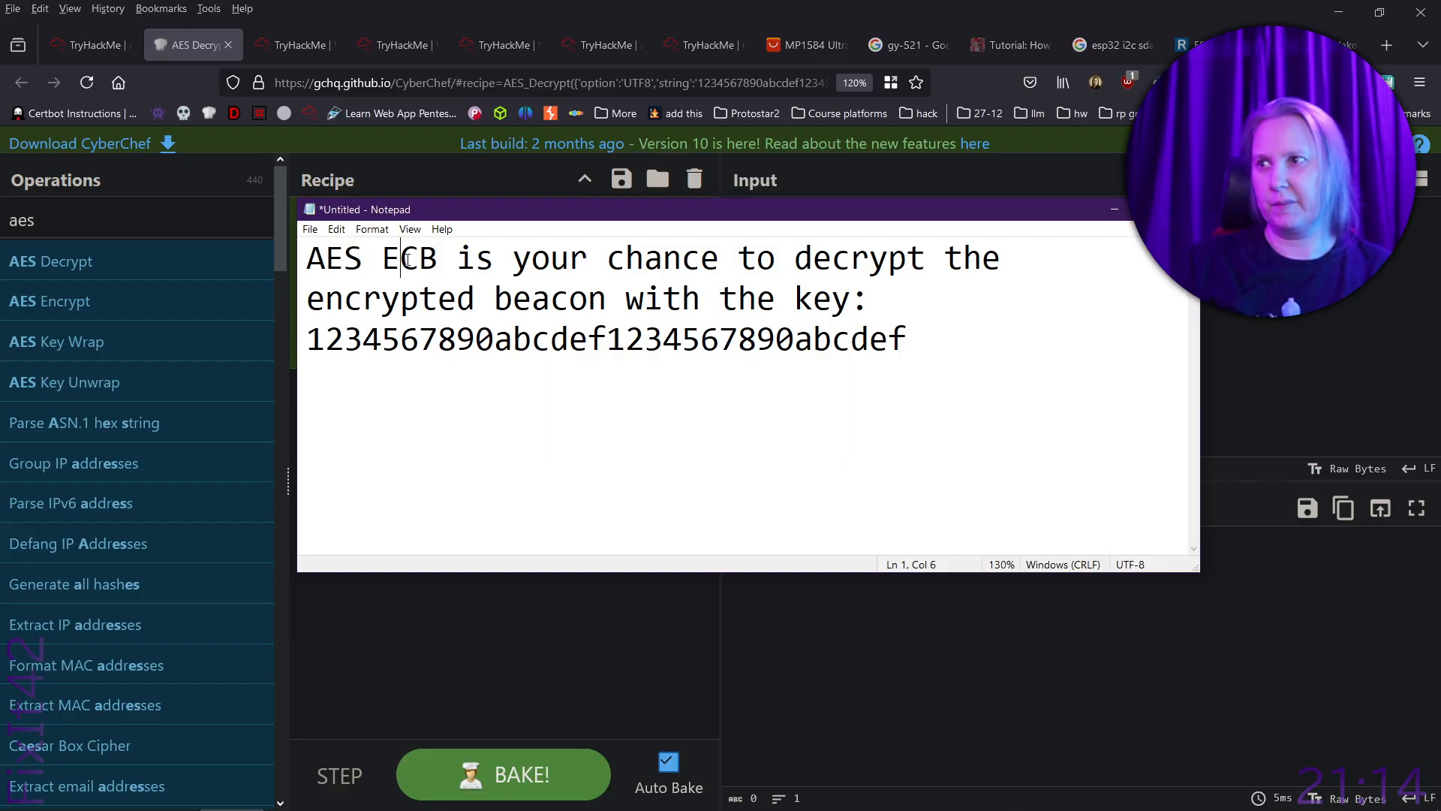
double_click(407, 260)
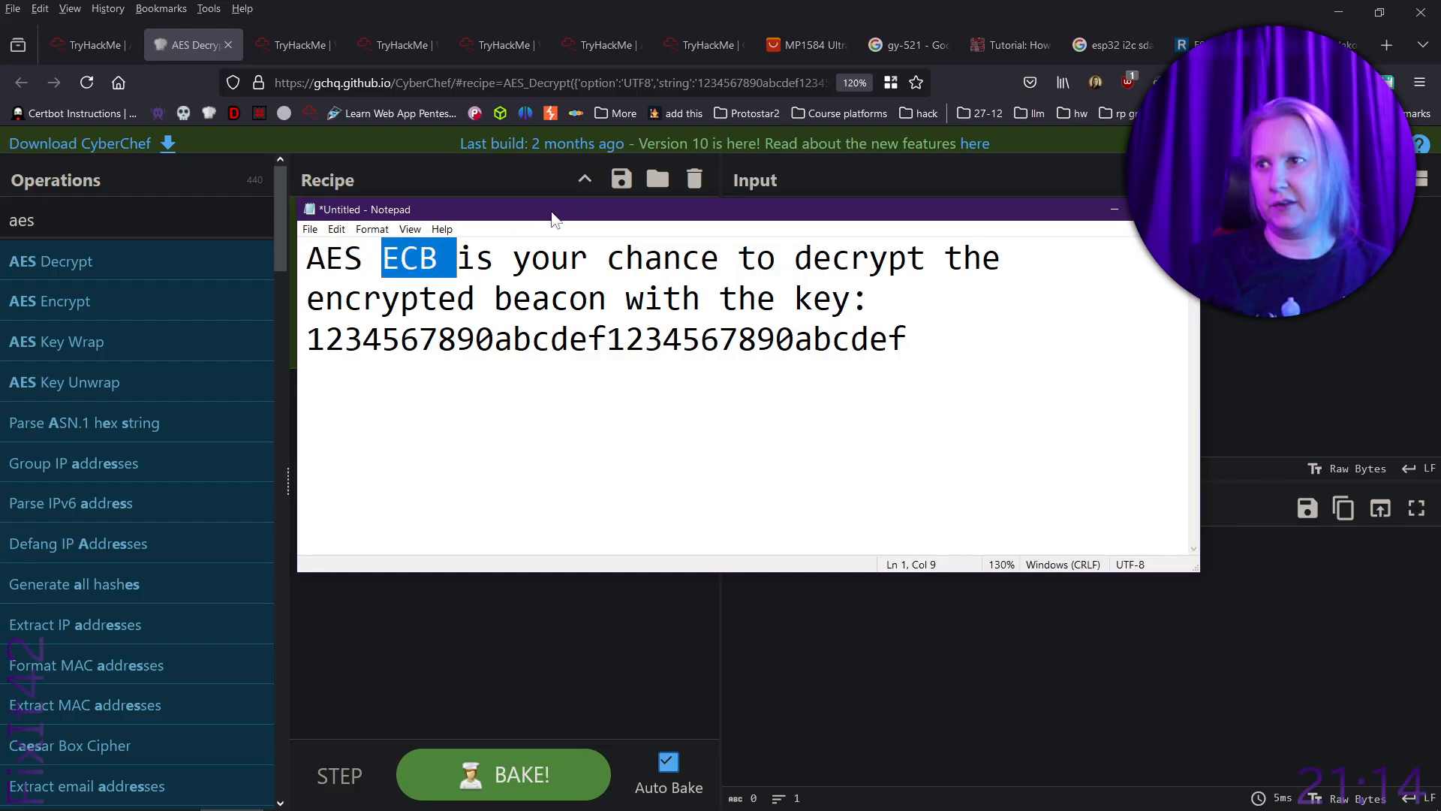
left_click_drag(552, 218, 0, 203)
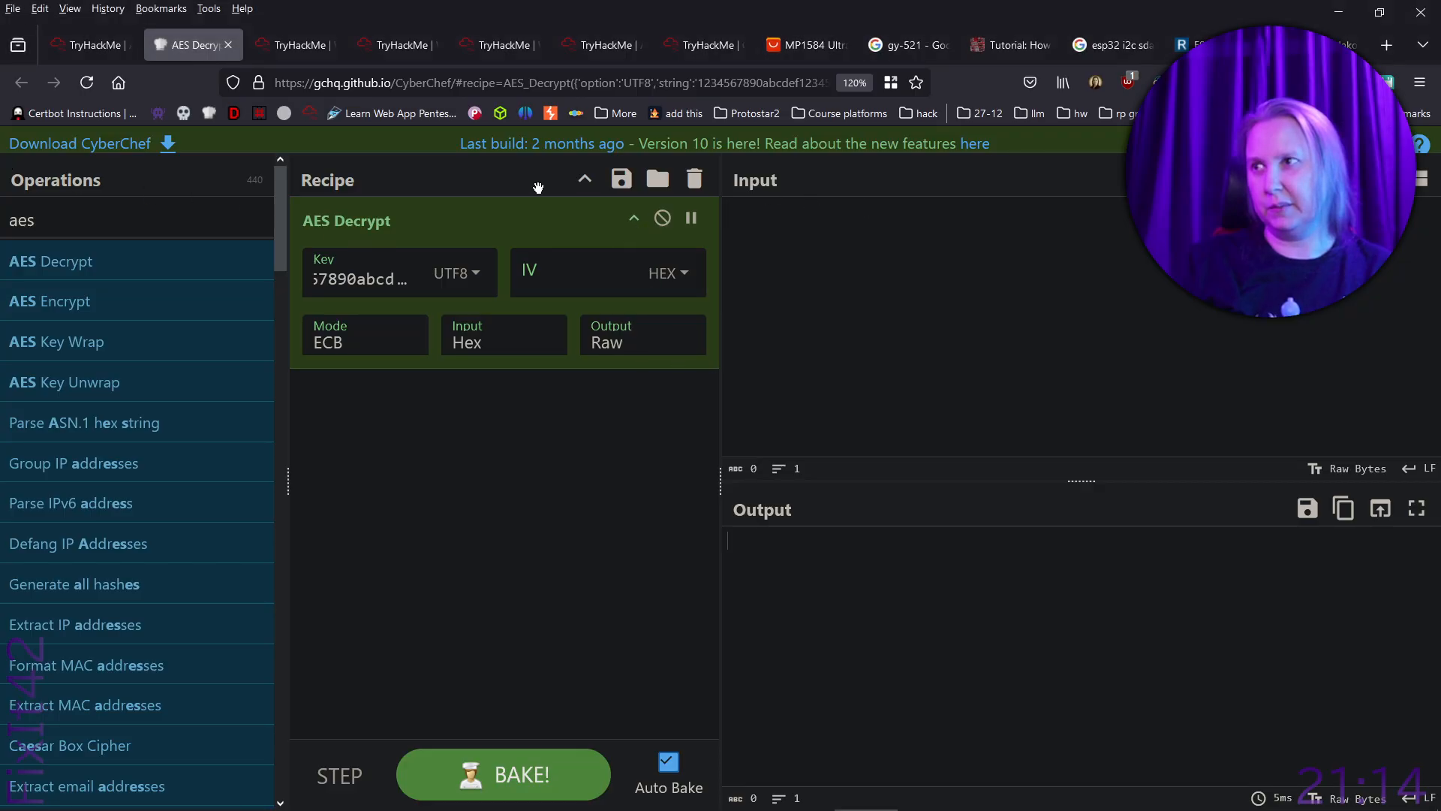
- Read the room's instructions on the encrypted input, then switch to Wireshark and filter the capture by ip.src == 10.10.229.217
left_click(86, 45)
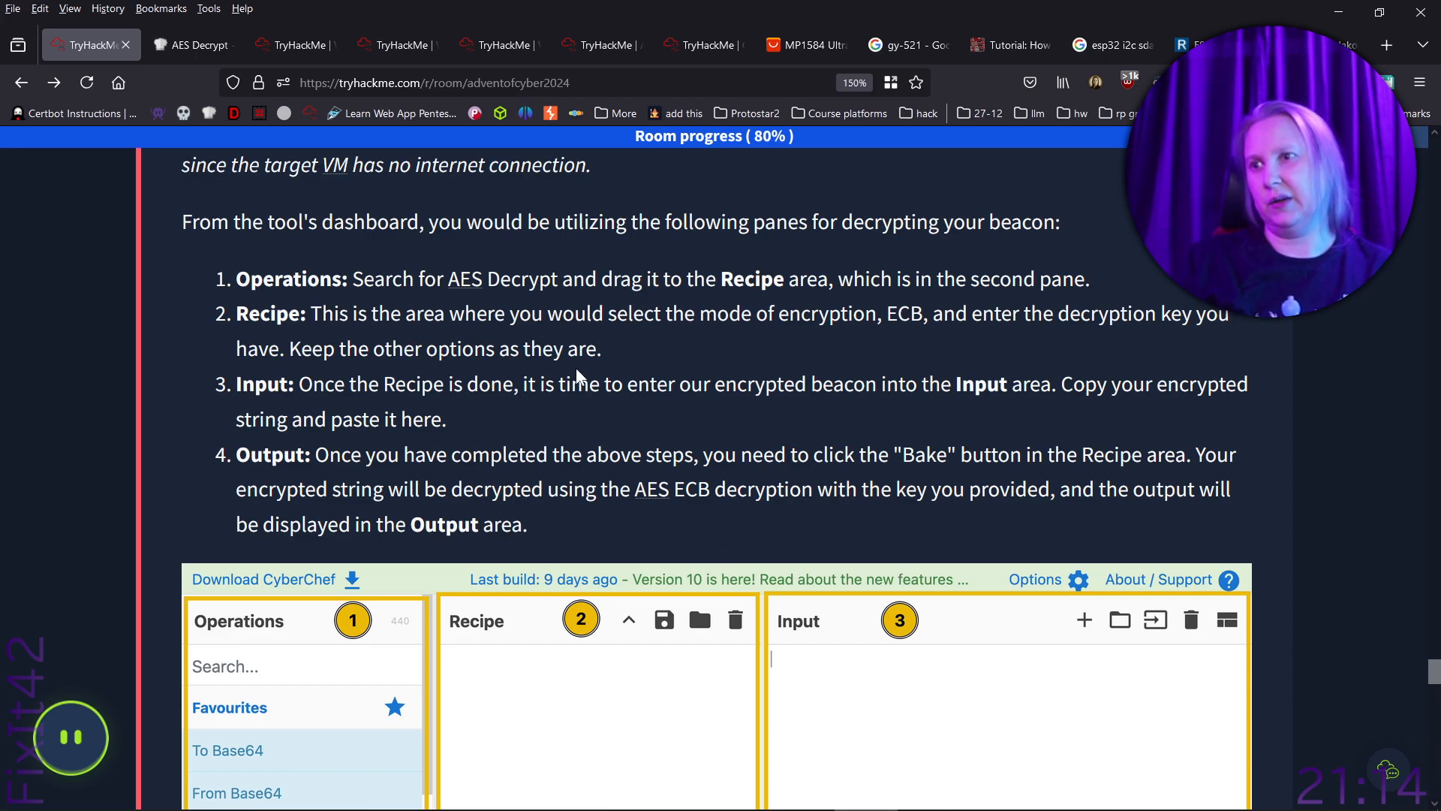
scroll(578, 373, "down", 2)
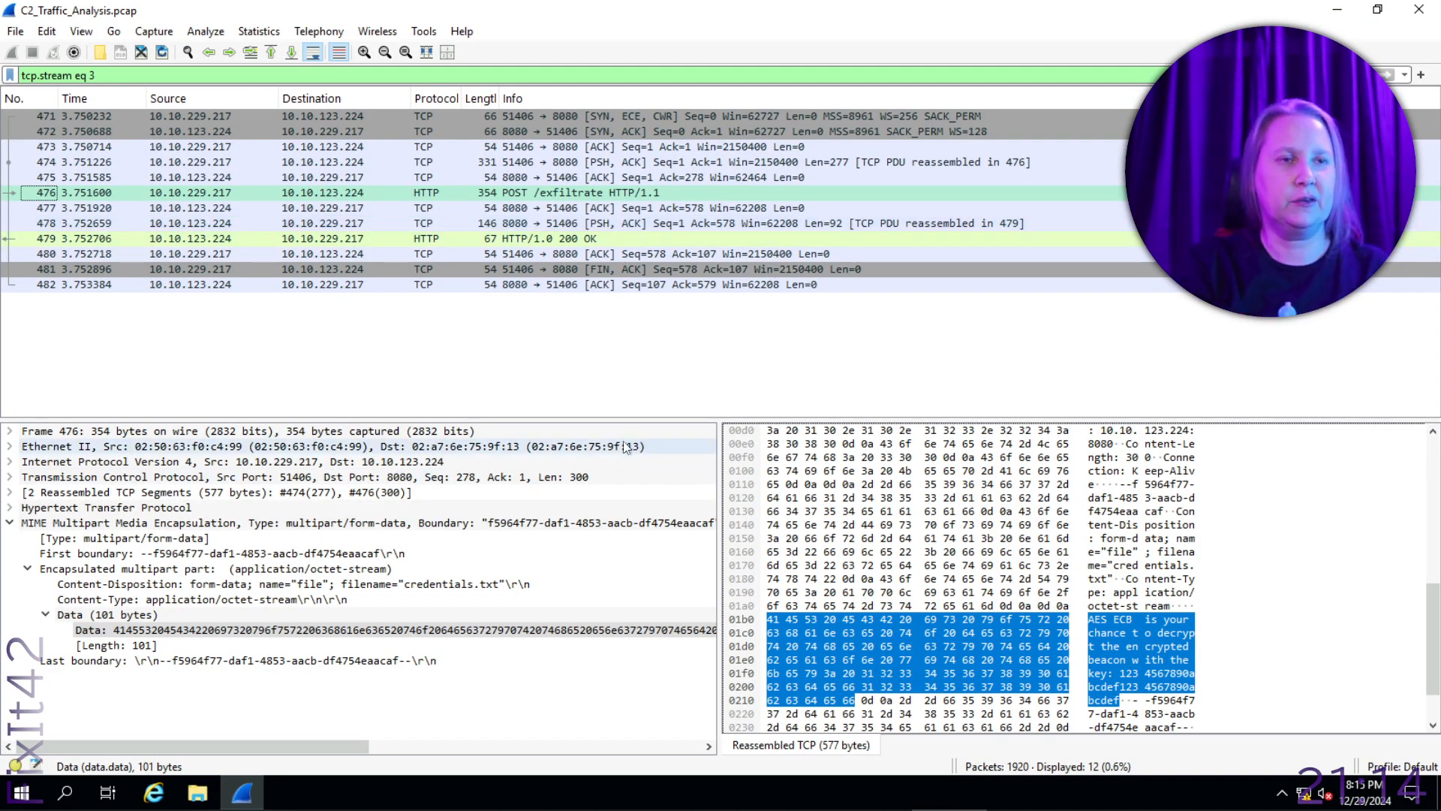
left_click(1404, 77)
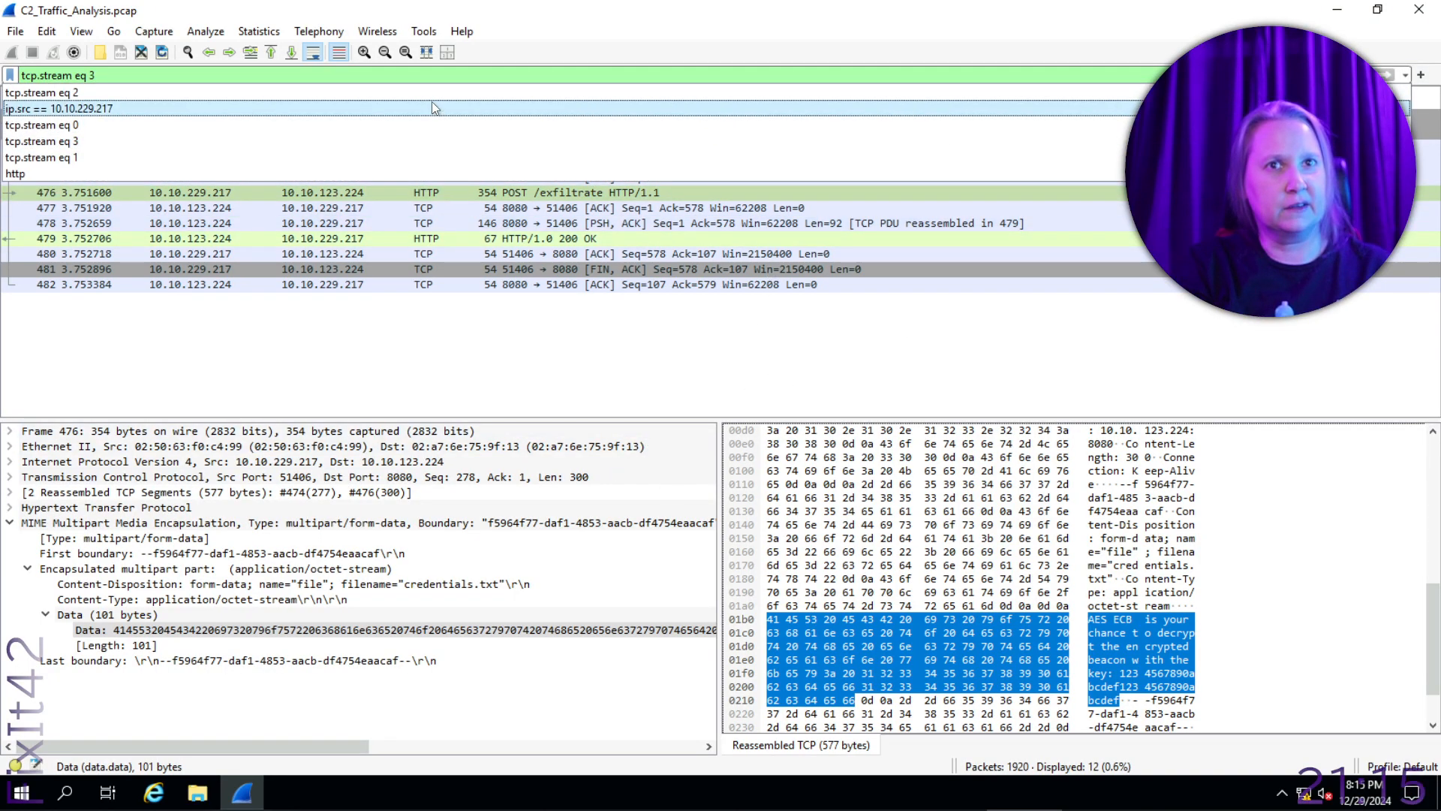
left_click(431, 108)
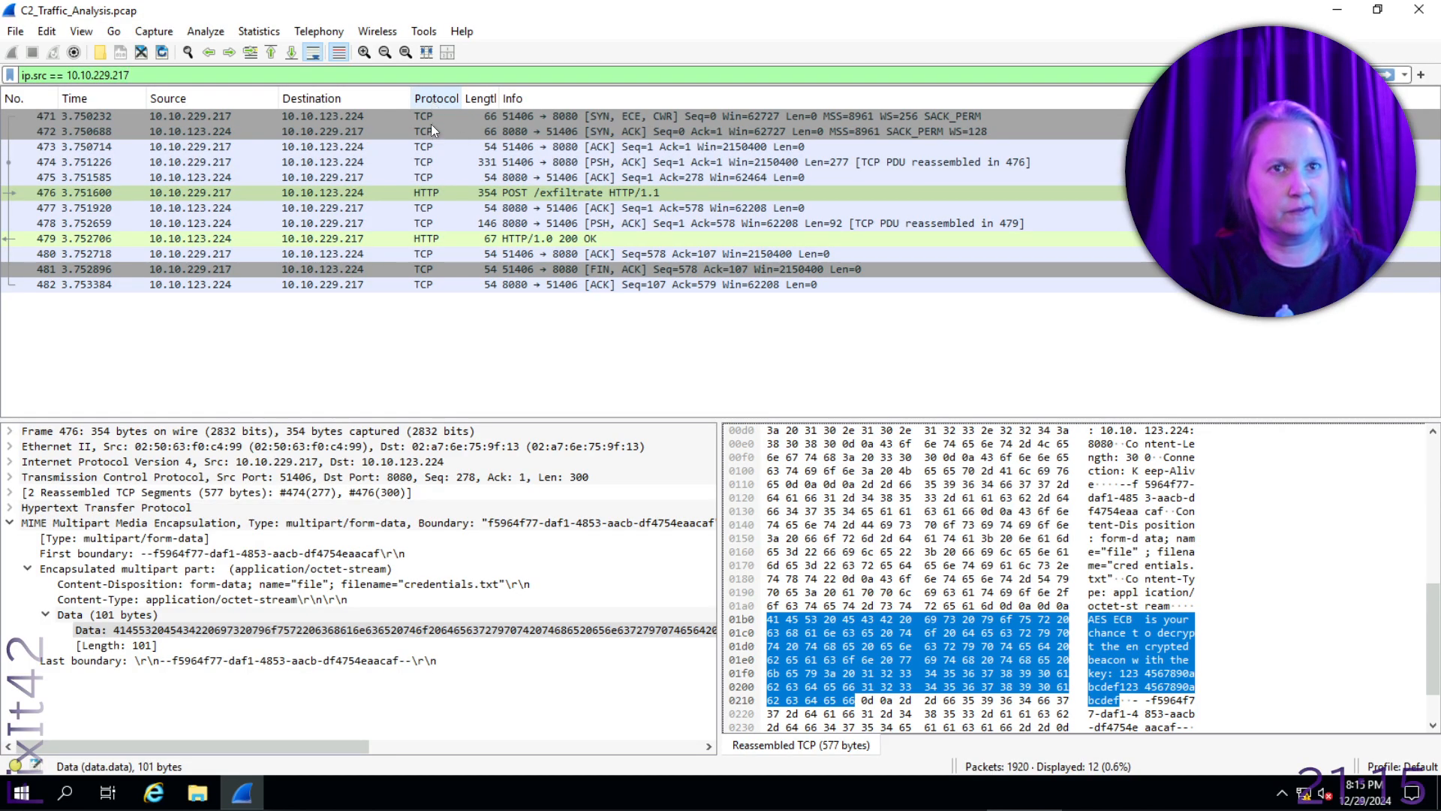
key("Return")
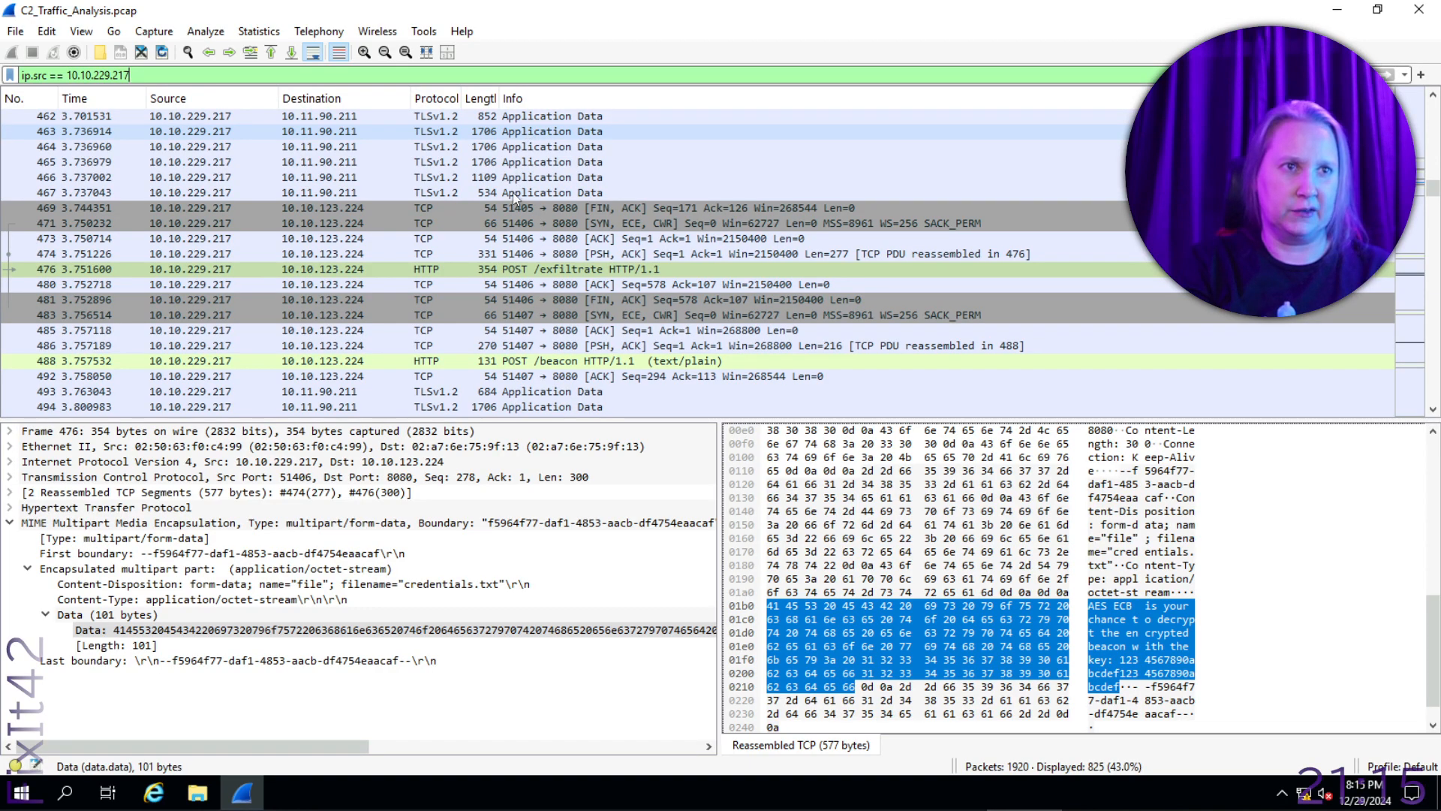
- Copy the contents of the POST /beacon packet as text and paste them into the Notepad notes two lines below the key
left_click(719, 362)
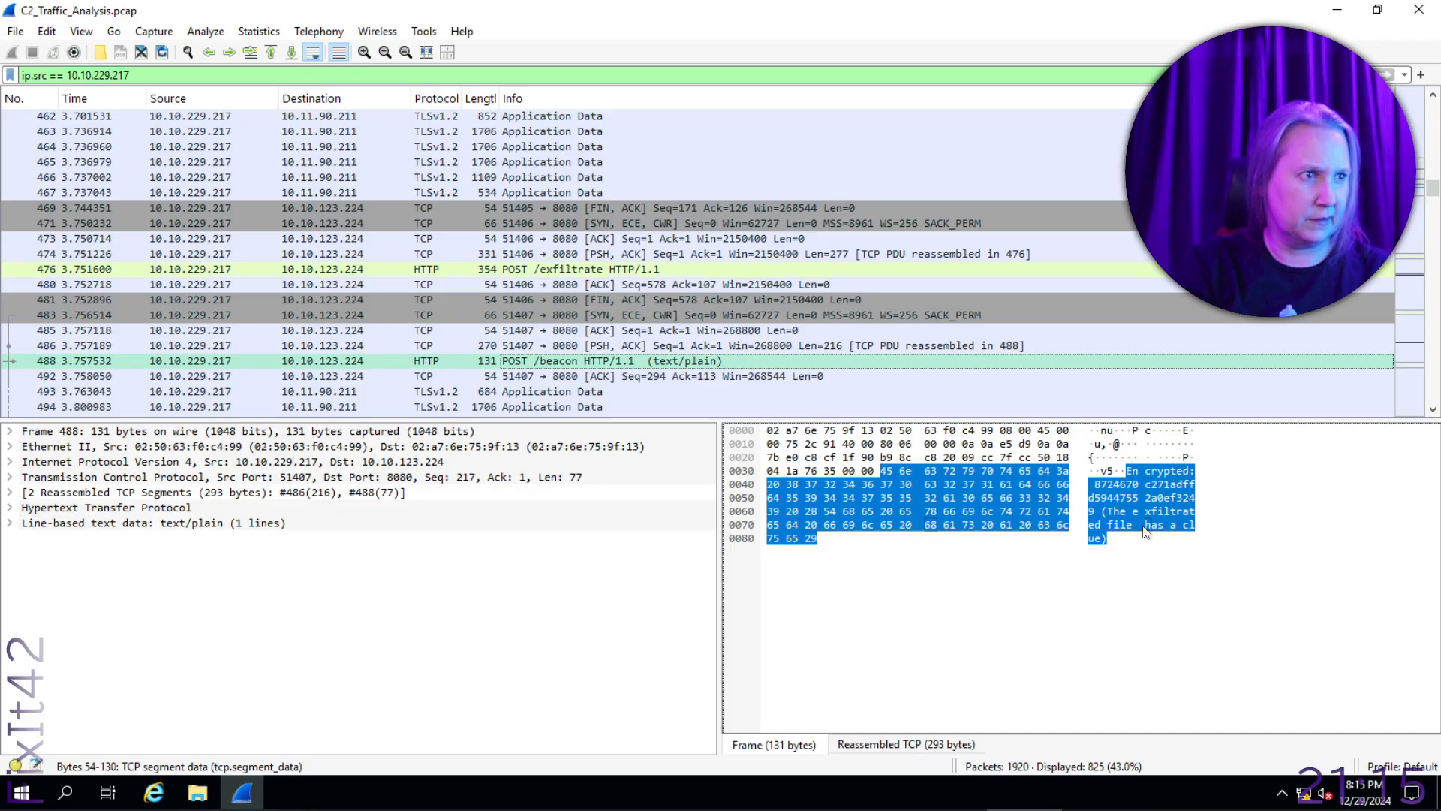
right_click(1154, 491)
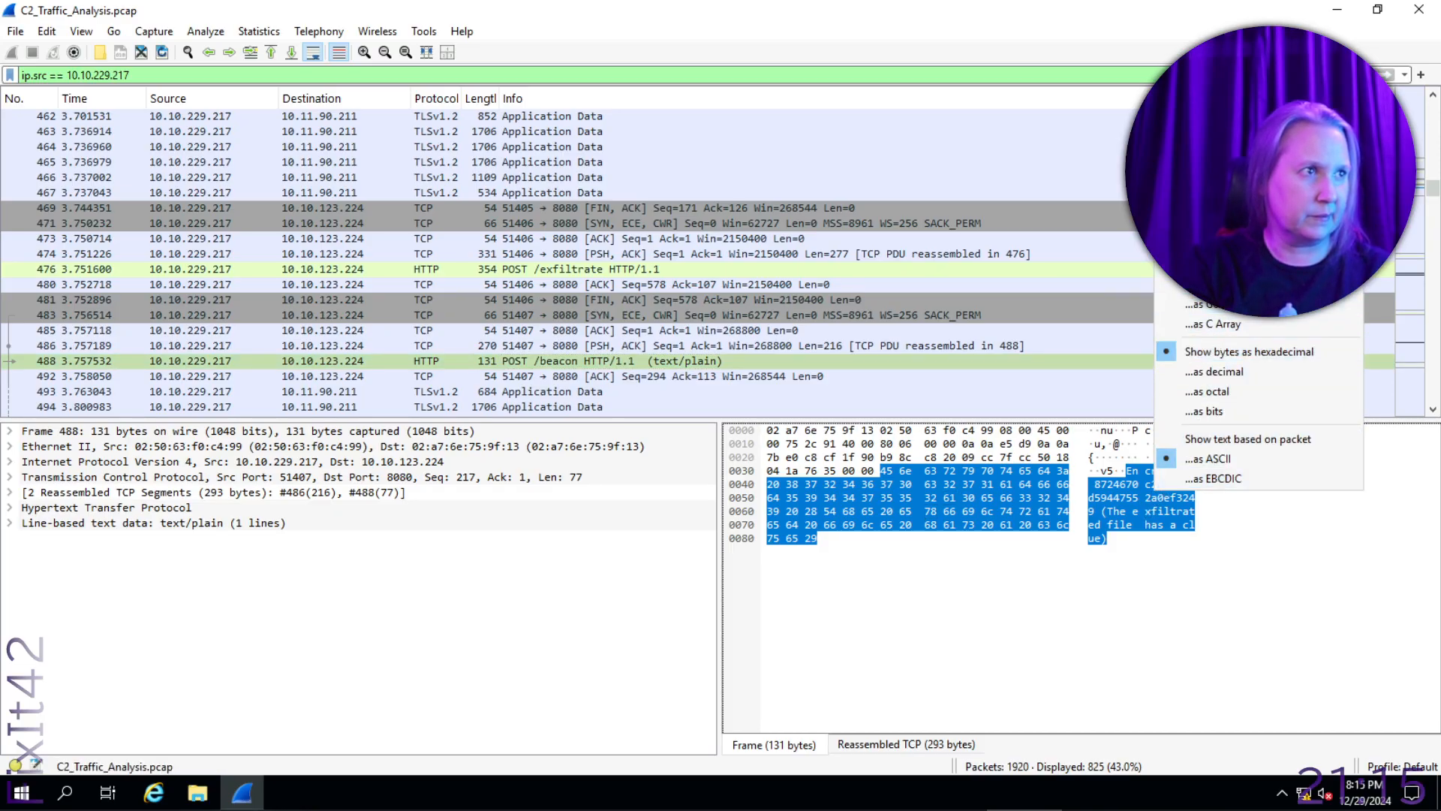
left_click(1225, 206)
mouse_move(387, 808)
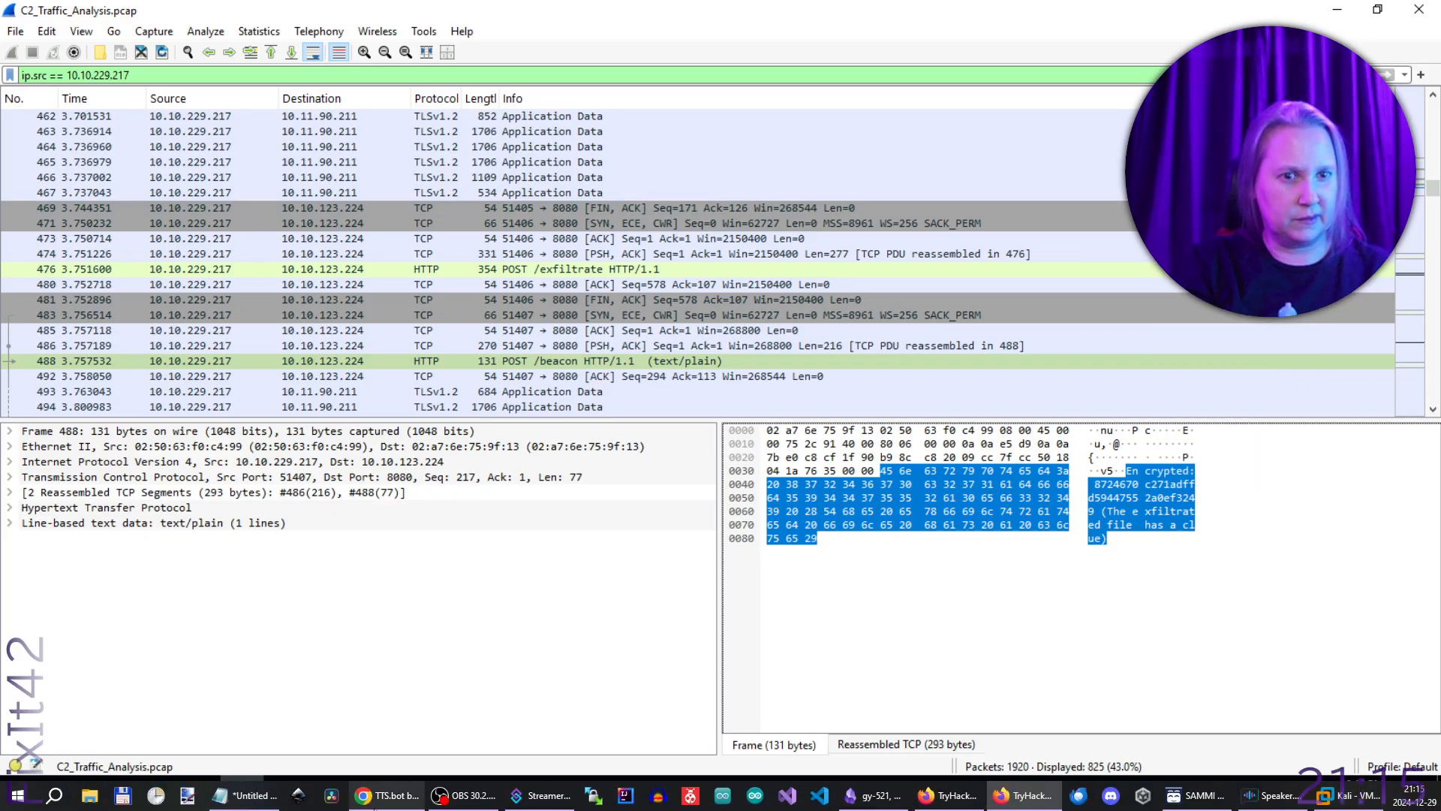
left_click(240, 799)
left_click_drag(0, 123, 964, 134)
left_click(976, 331)
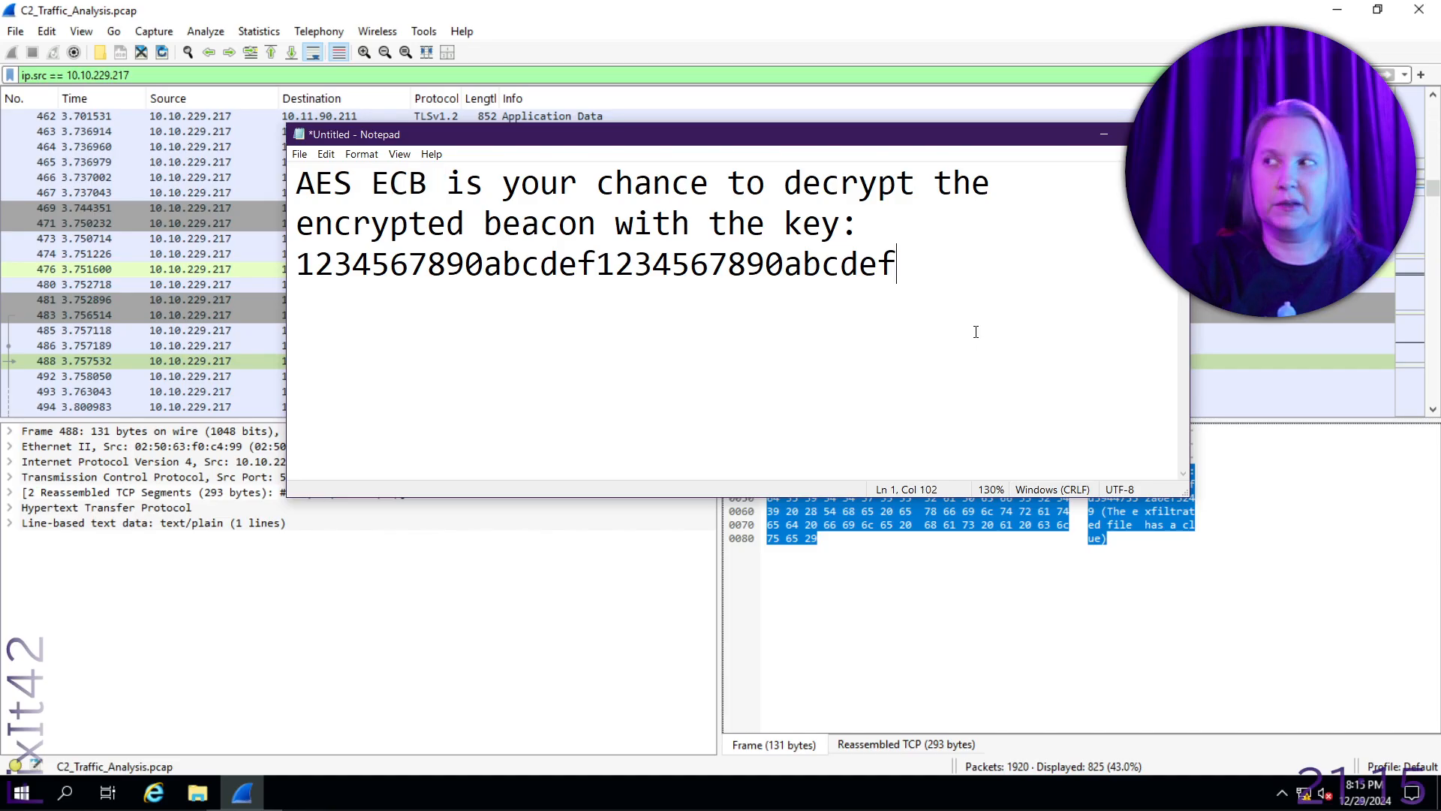
key("Return")
key("Return")
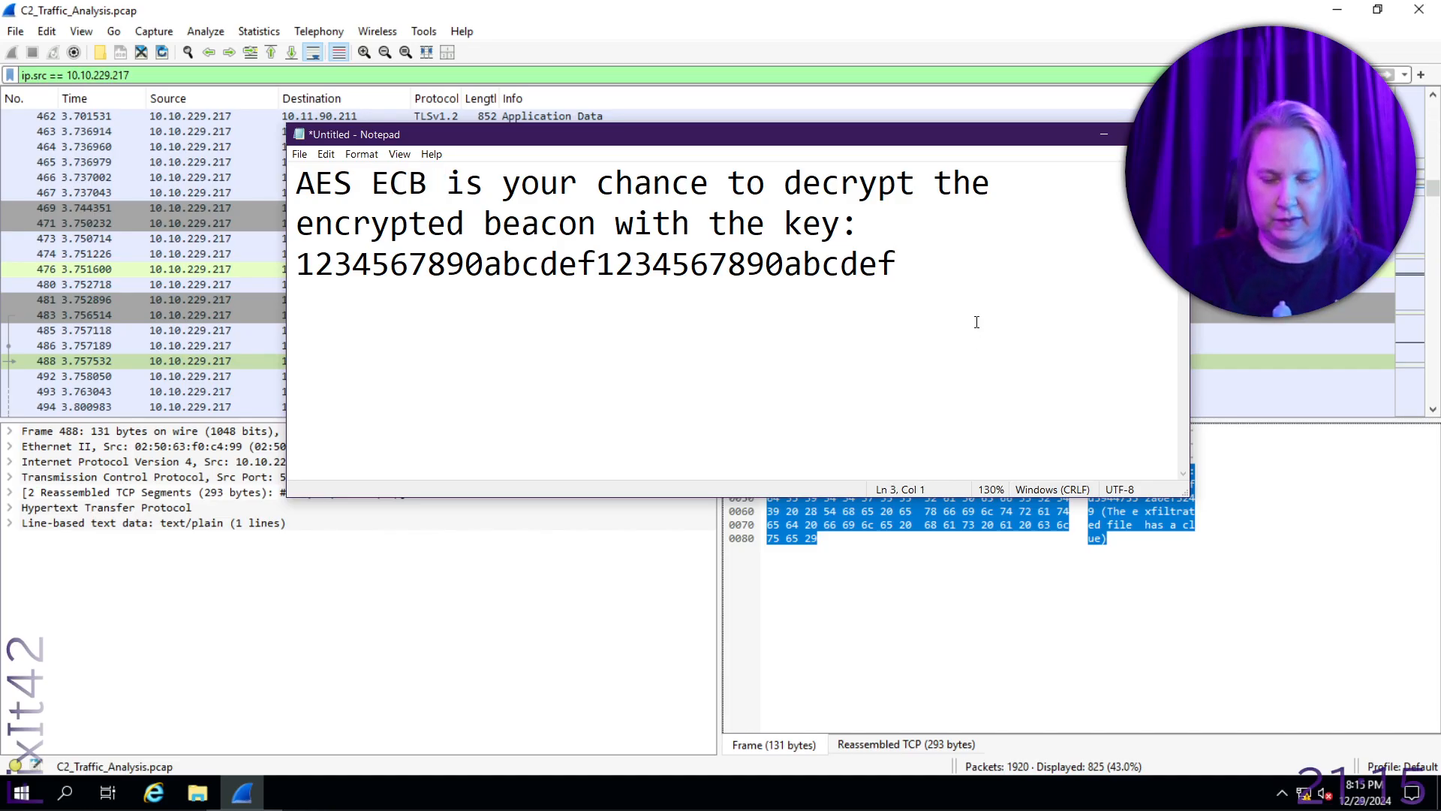
type("nuPcEu,@    {\tPv5Encrypted: 8724670c271adffd59447552a0ef3249 (The exfiltrated file has a clue)")
- Delete the stray characters and blank lines before "Encrypted:" in the pasted beacon text
scroll(794, 320, "up", 2)
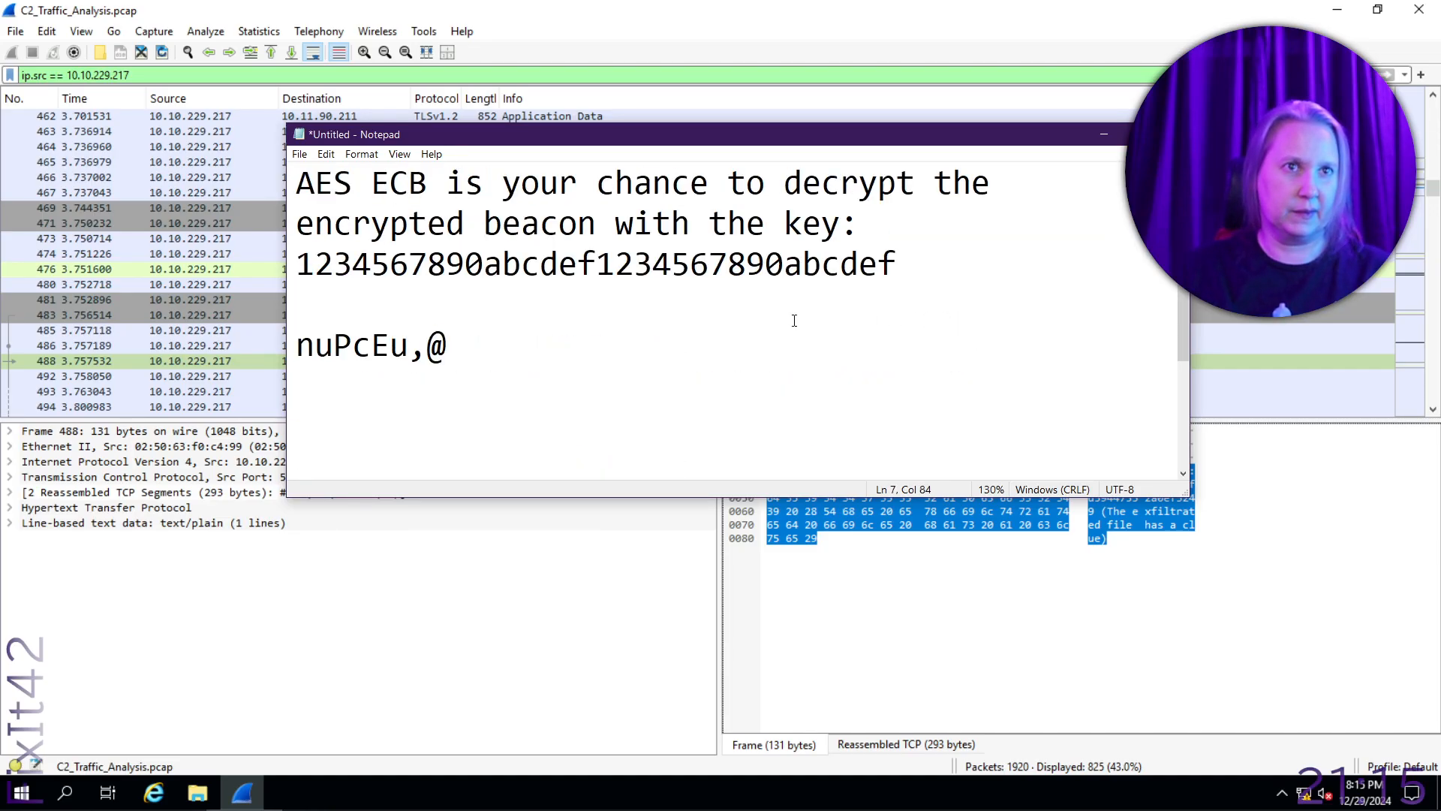
left_click_drag(294, 347, 591, 364)
scroll(592, 364, "down", 2)
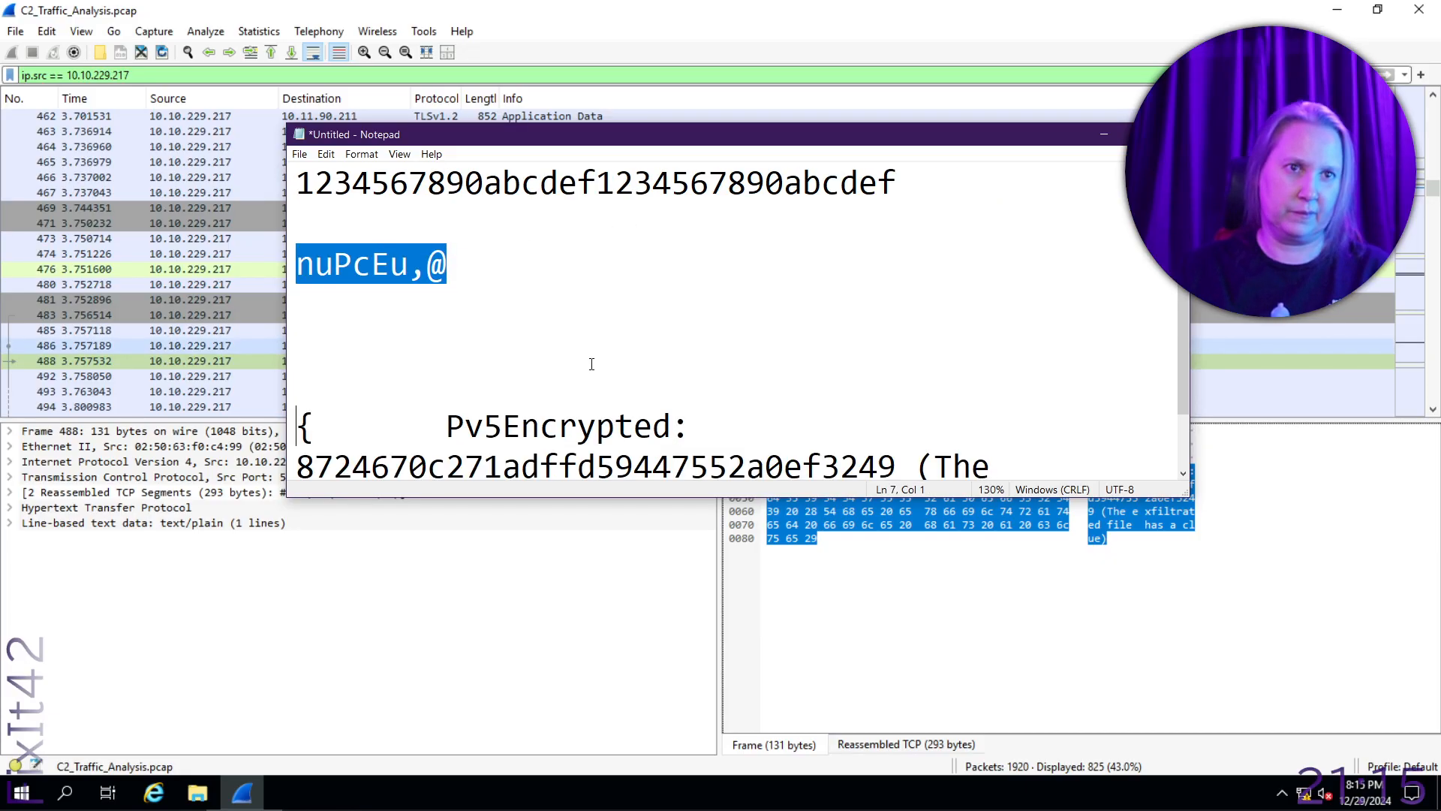
key("shift+Right")
key("shift+Right")
key("shift+Right")
key("shift+Right")
key("shift+Right")
key("shift+Right")
key("shift+Right")
key("shift+Right")
key("shift+Right")
key("shift+Right")
key("shift+Left")
key("shift+Left")
key("shift+Left")
key("shift+Left")
key("Delete")
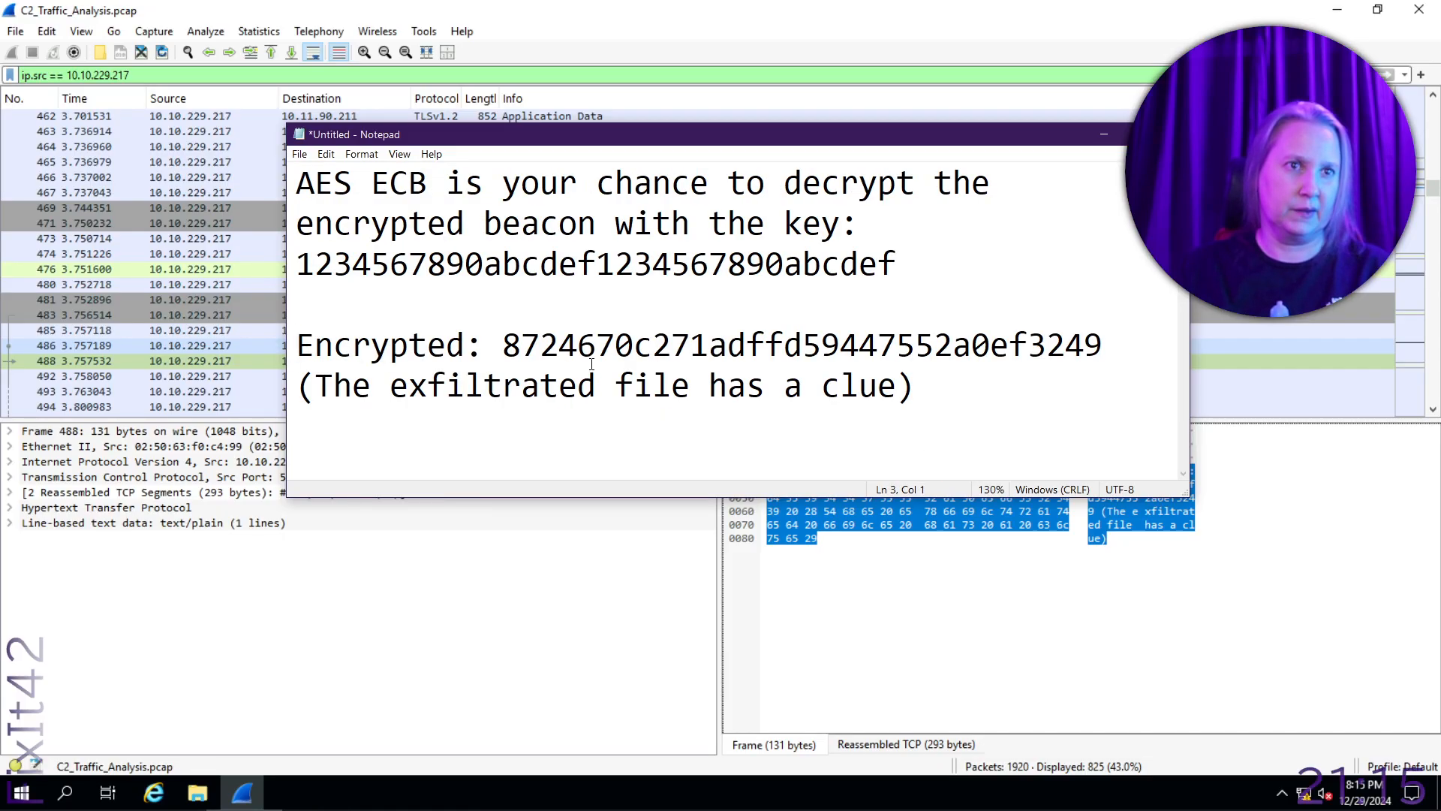
- Copy the encrypted string 8724670c271adffd59447552a0ef3249 from the notes and paste it as the CyberChef input
key("Right")
key("Right")
key("Right")
key("Right")
key("Right")
key("Right")
key("Right")
key("Right")
key("Right")
key("Right")
key("Right")
key("Left")
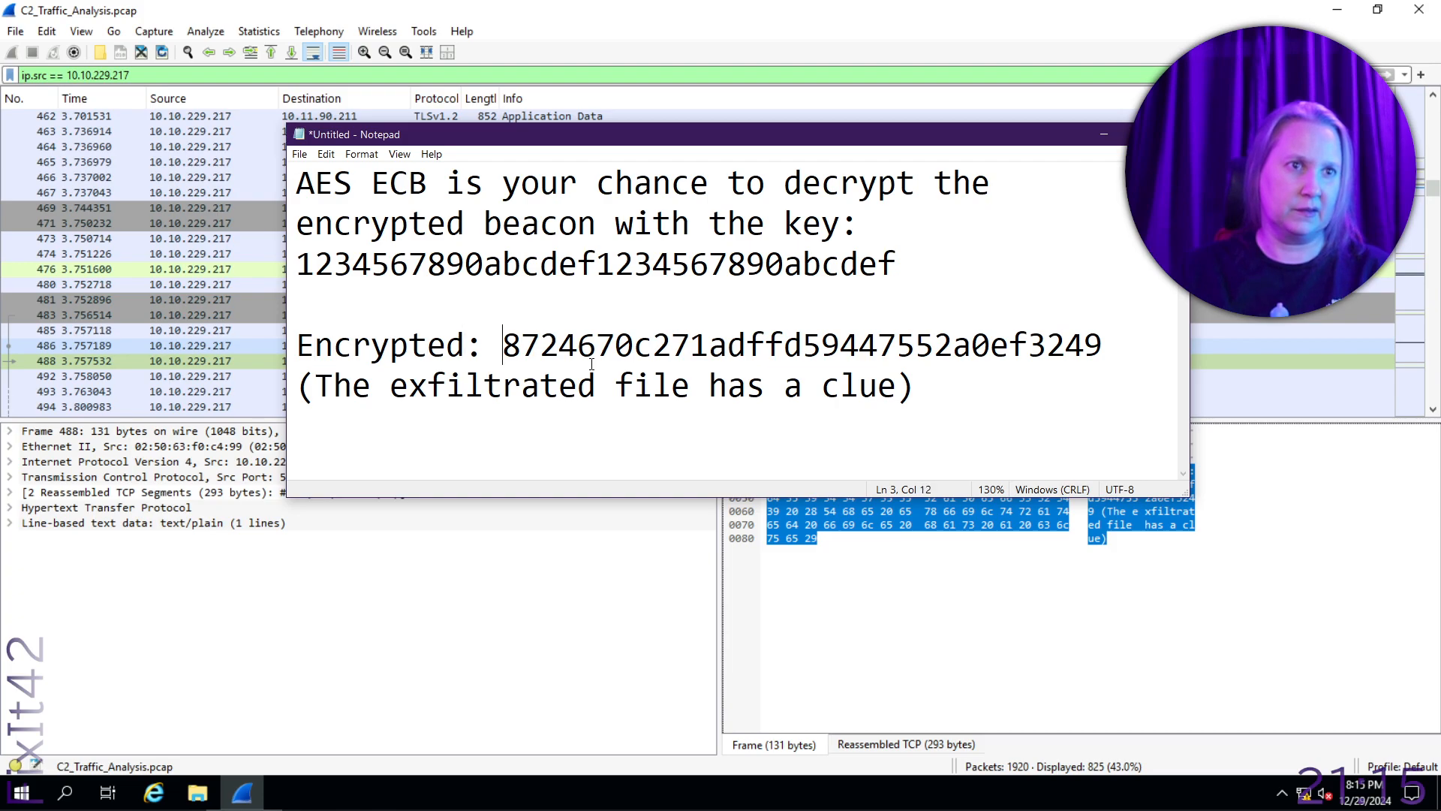
key("shift+End")
key("shift+Left")
key("ctrl+c")
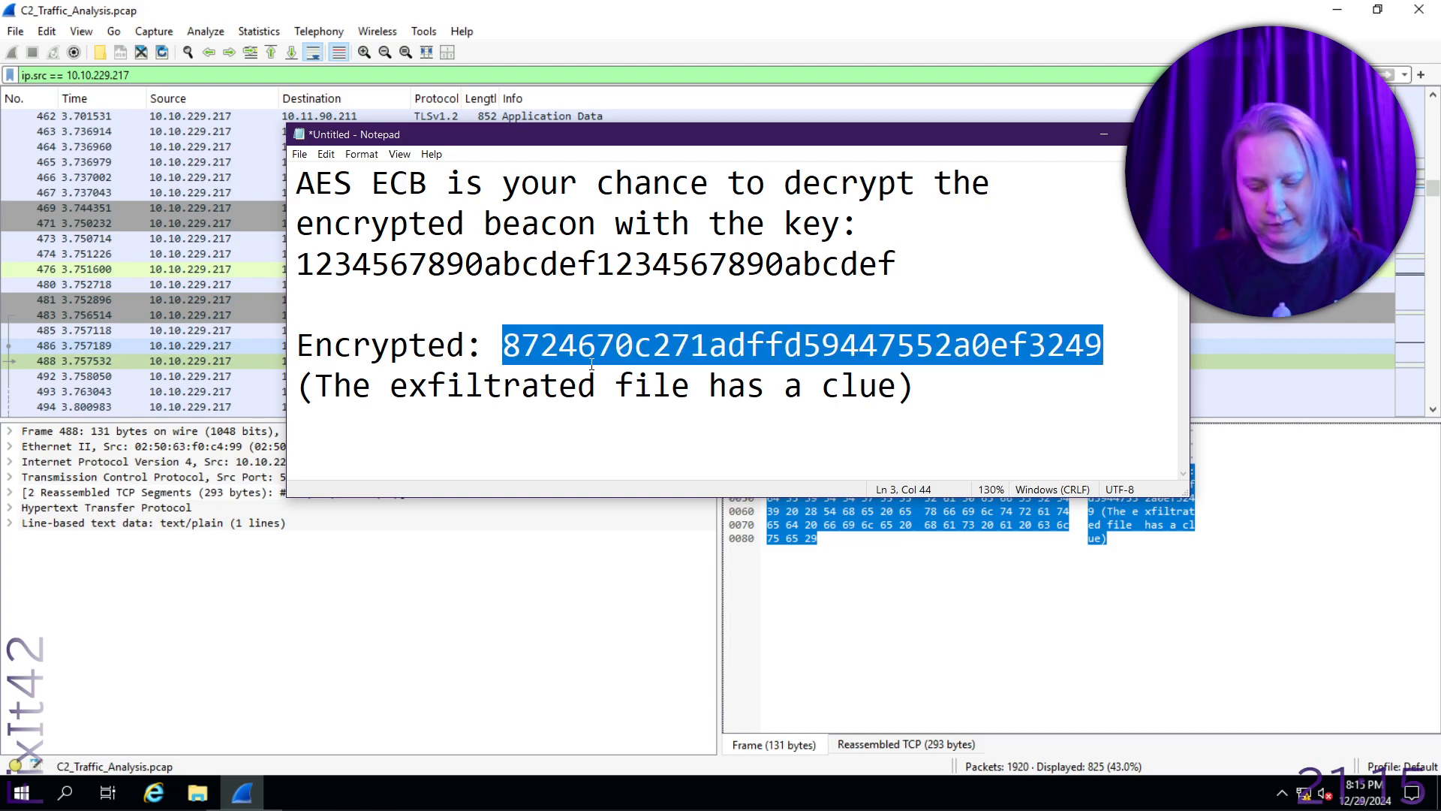
key("alt+Tab")
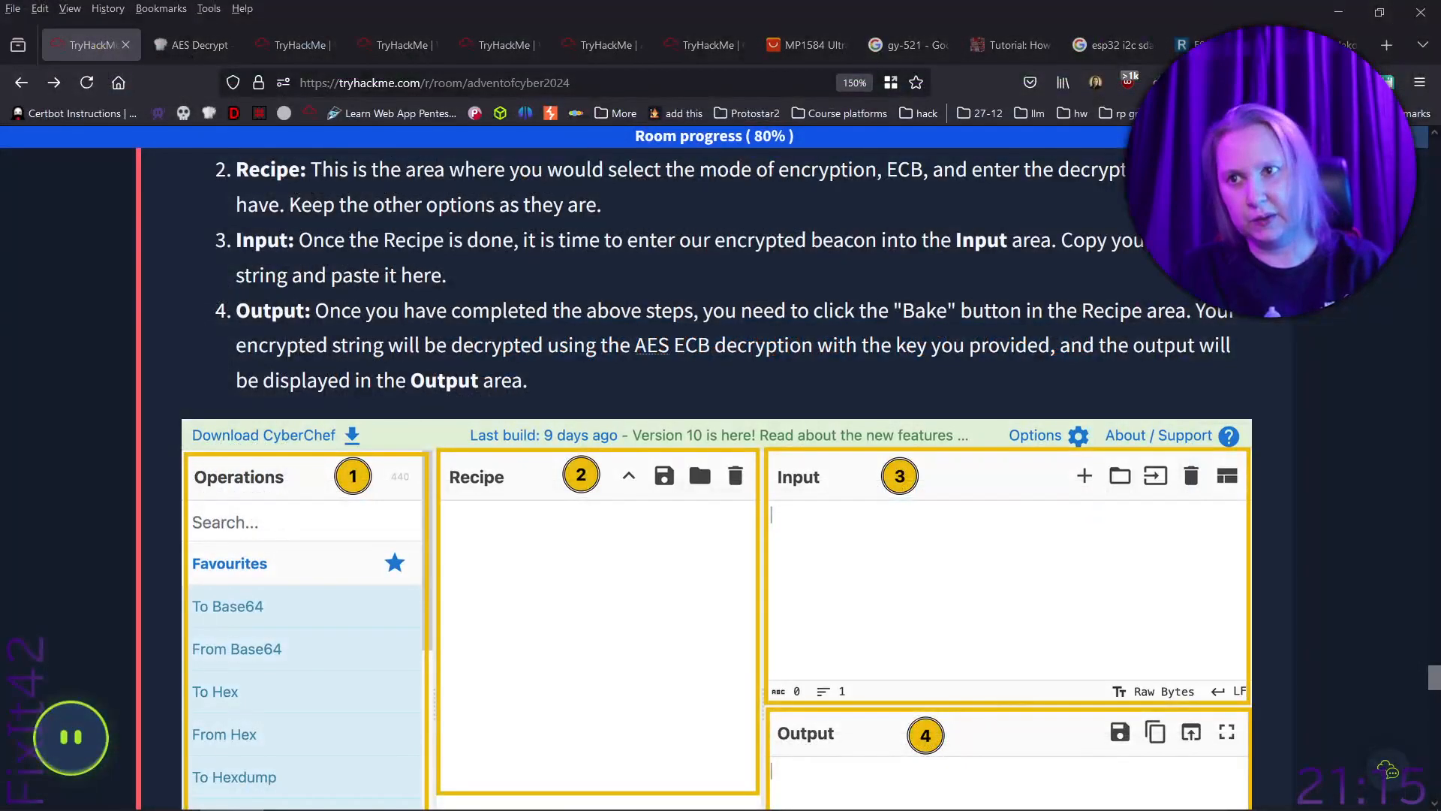
left_click(197, 45)
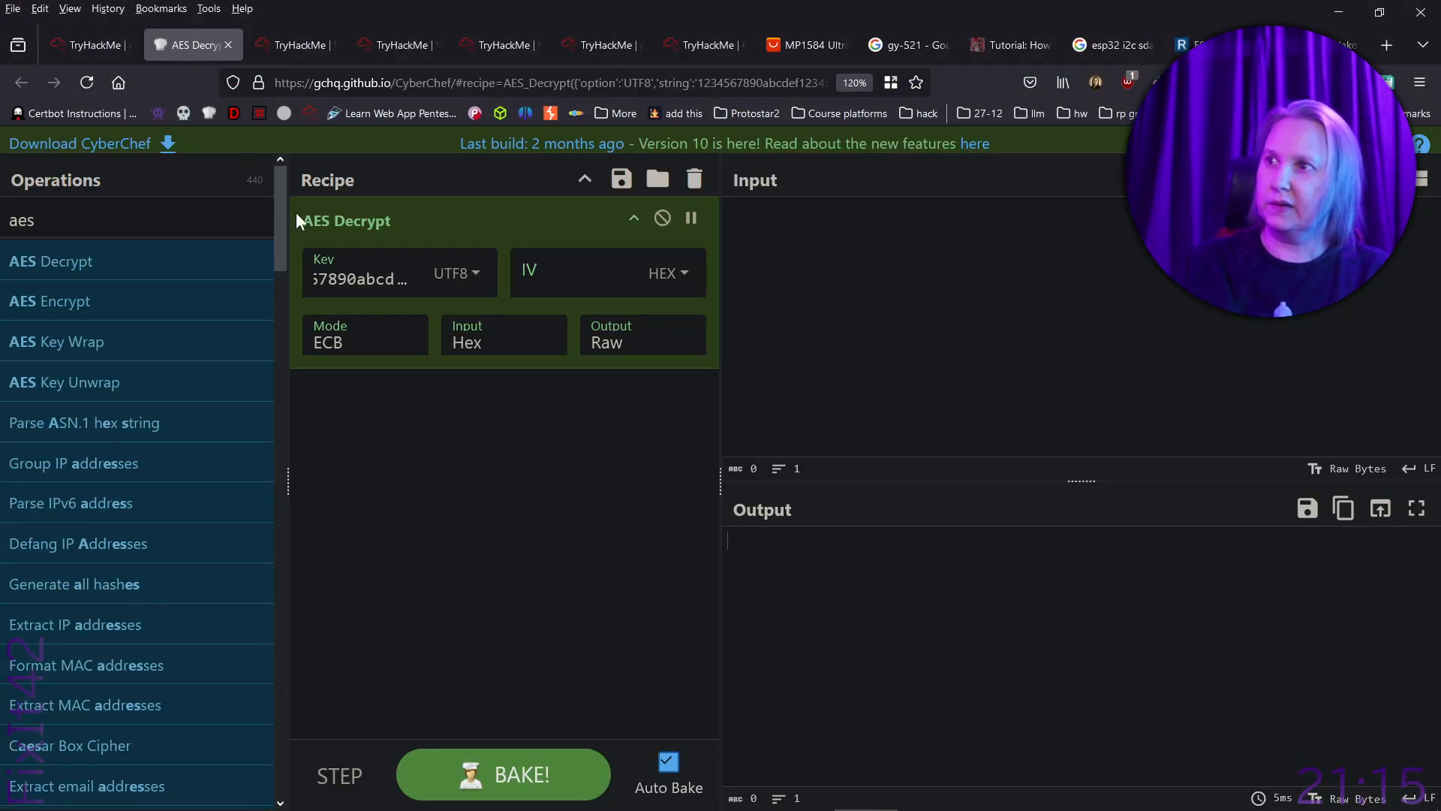
key("ctrl+v")
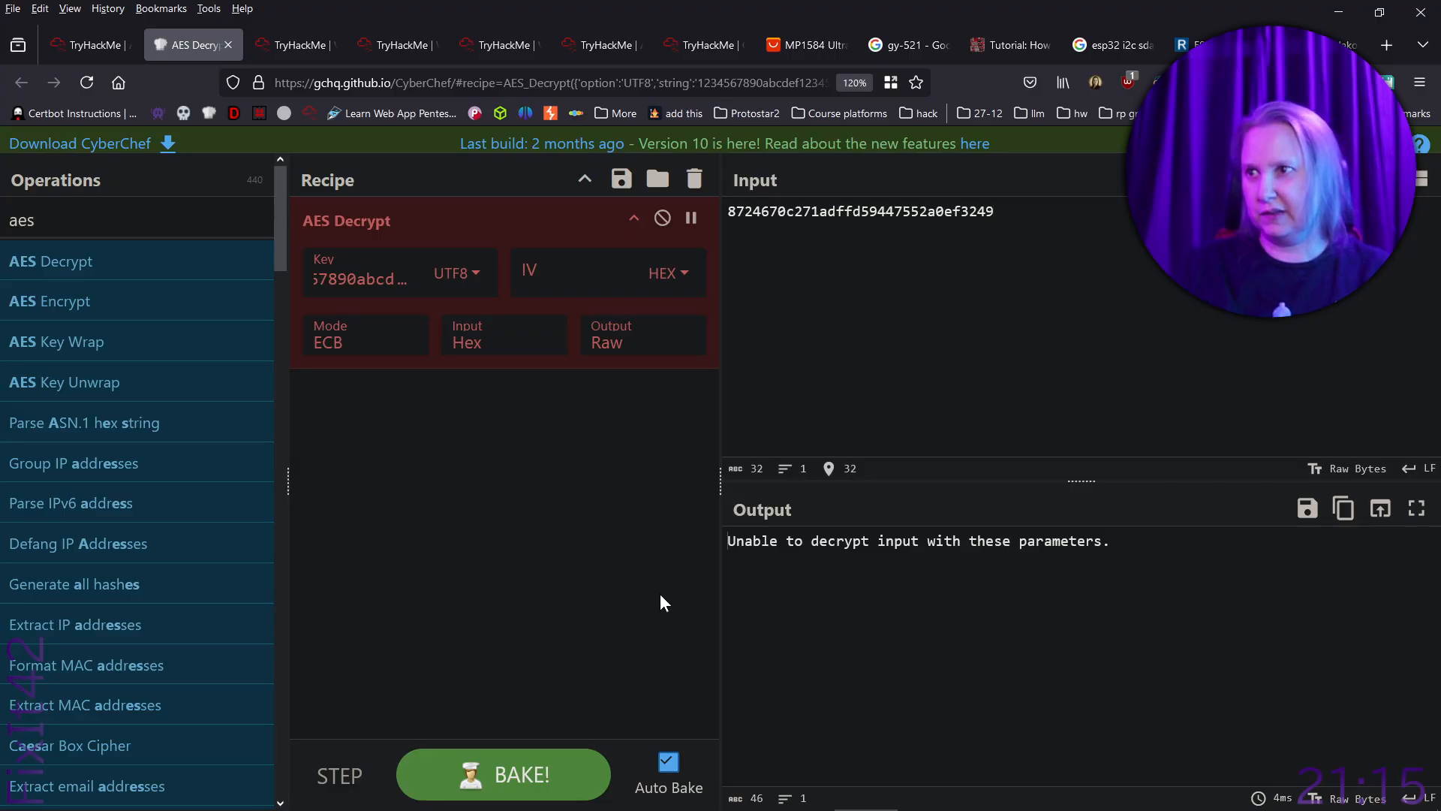
- Set the AES key format to Hex, copy the decrypted output and bring it to the TryHackMe questions
left_click(476, 274)
left_click(472, 338)
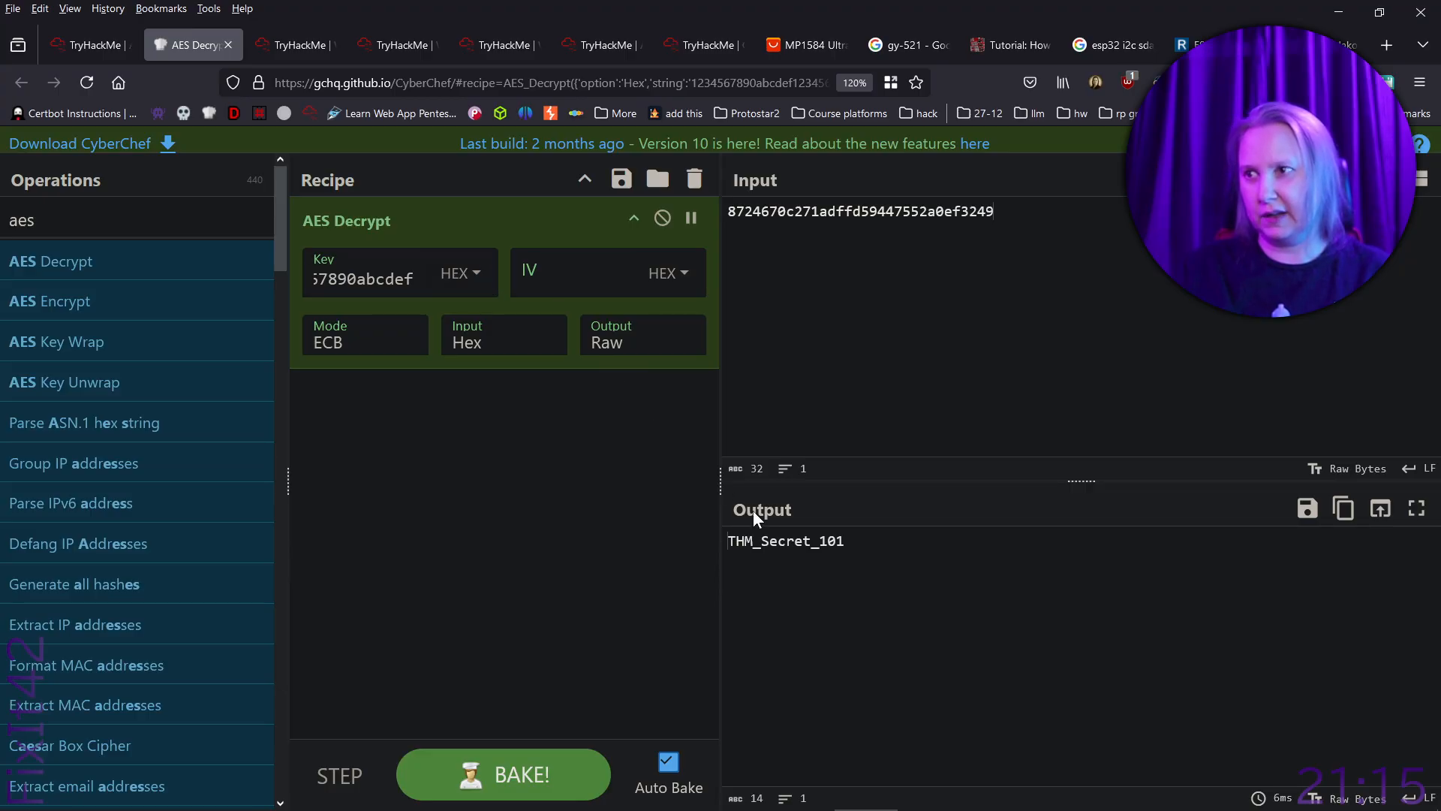
left_click_drag(892, 543, 713, 540)
key("ctrl+c")
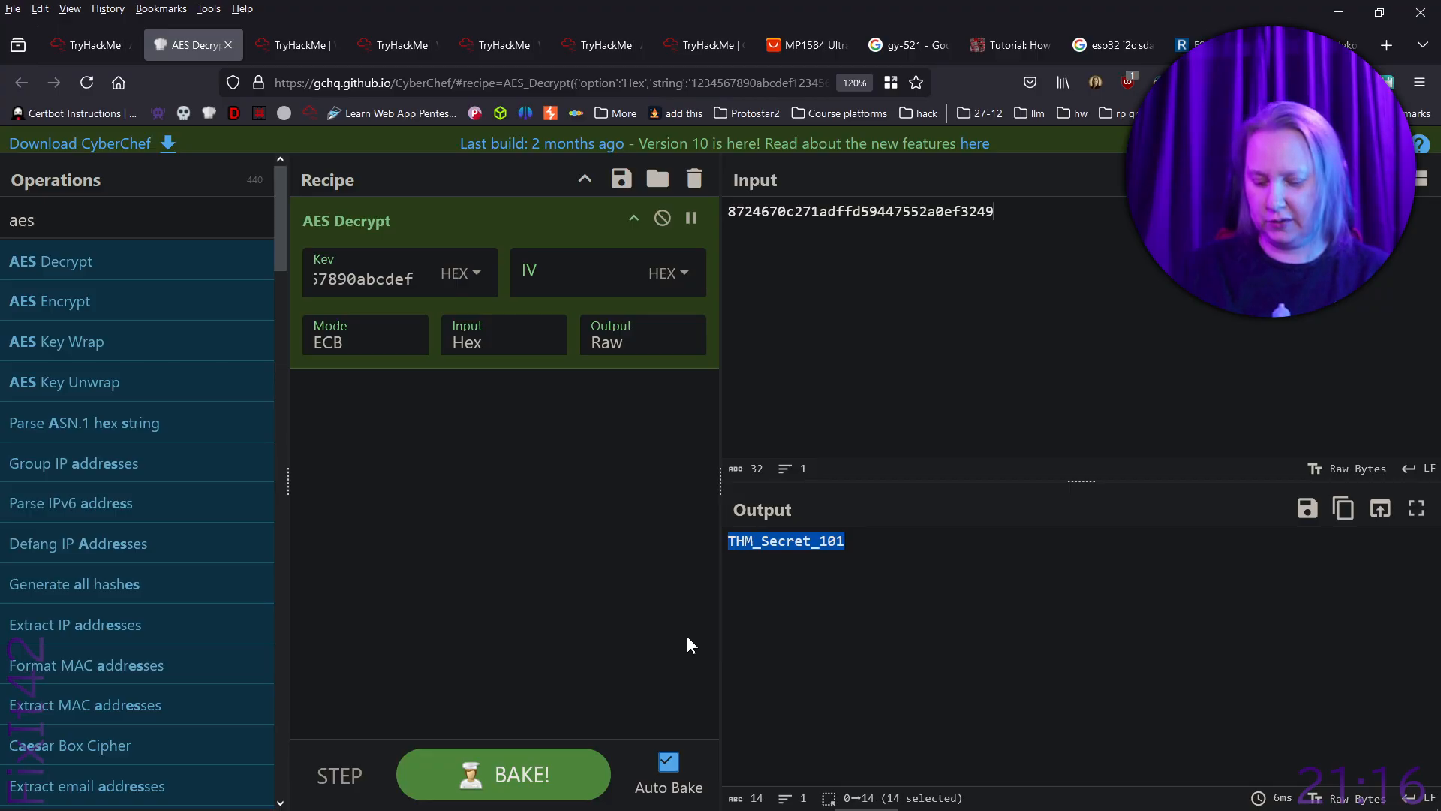
left_click(93, 41)
scroll(976, 520, "down", 15)
scroll(980, 529, "up", 5)
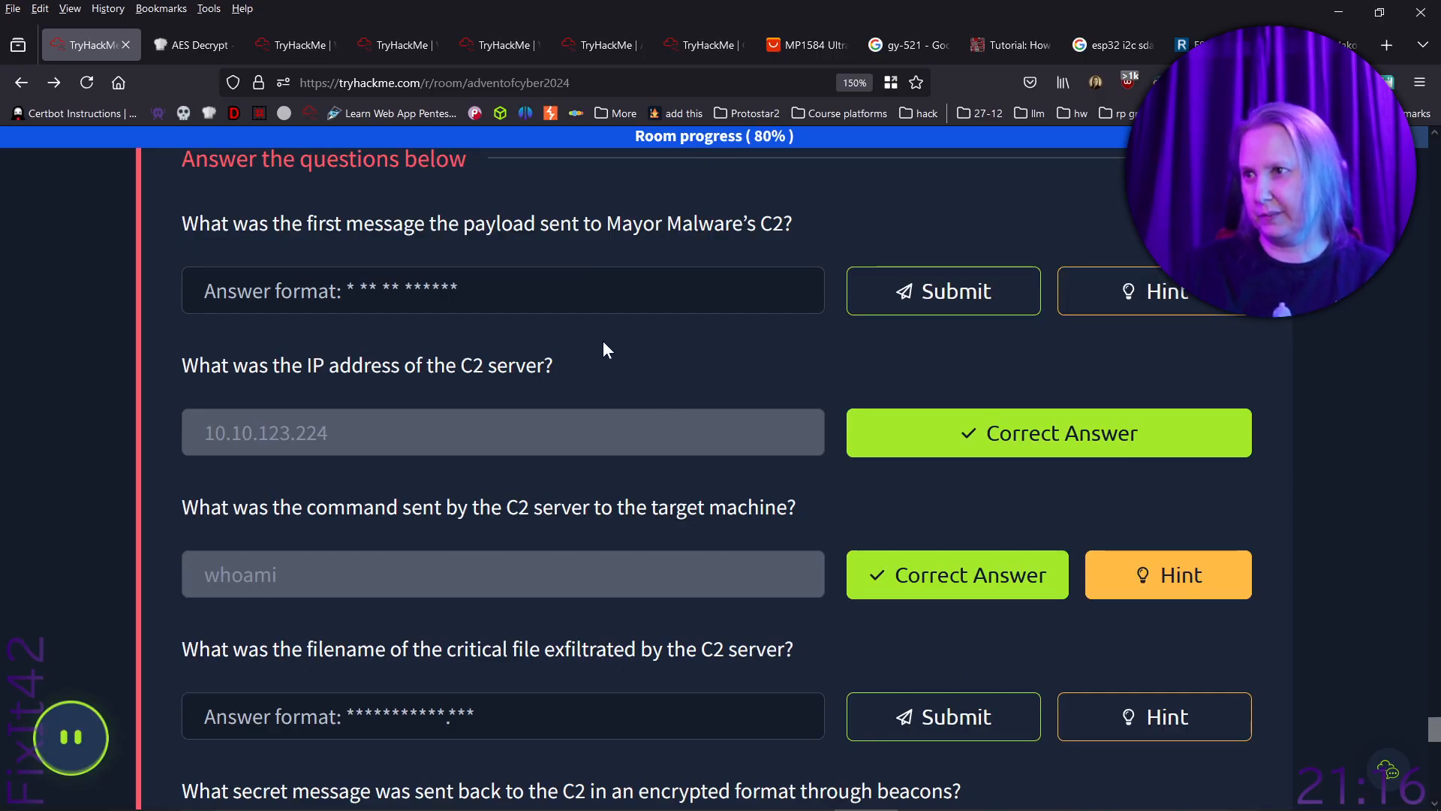
- Try THM_Secret_101 as the answer to the question about the payload's first message, and clear that answer field
left_click(597, 303)
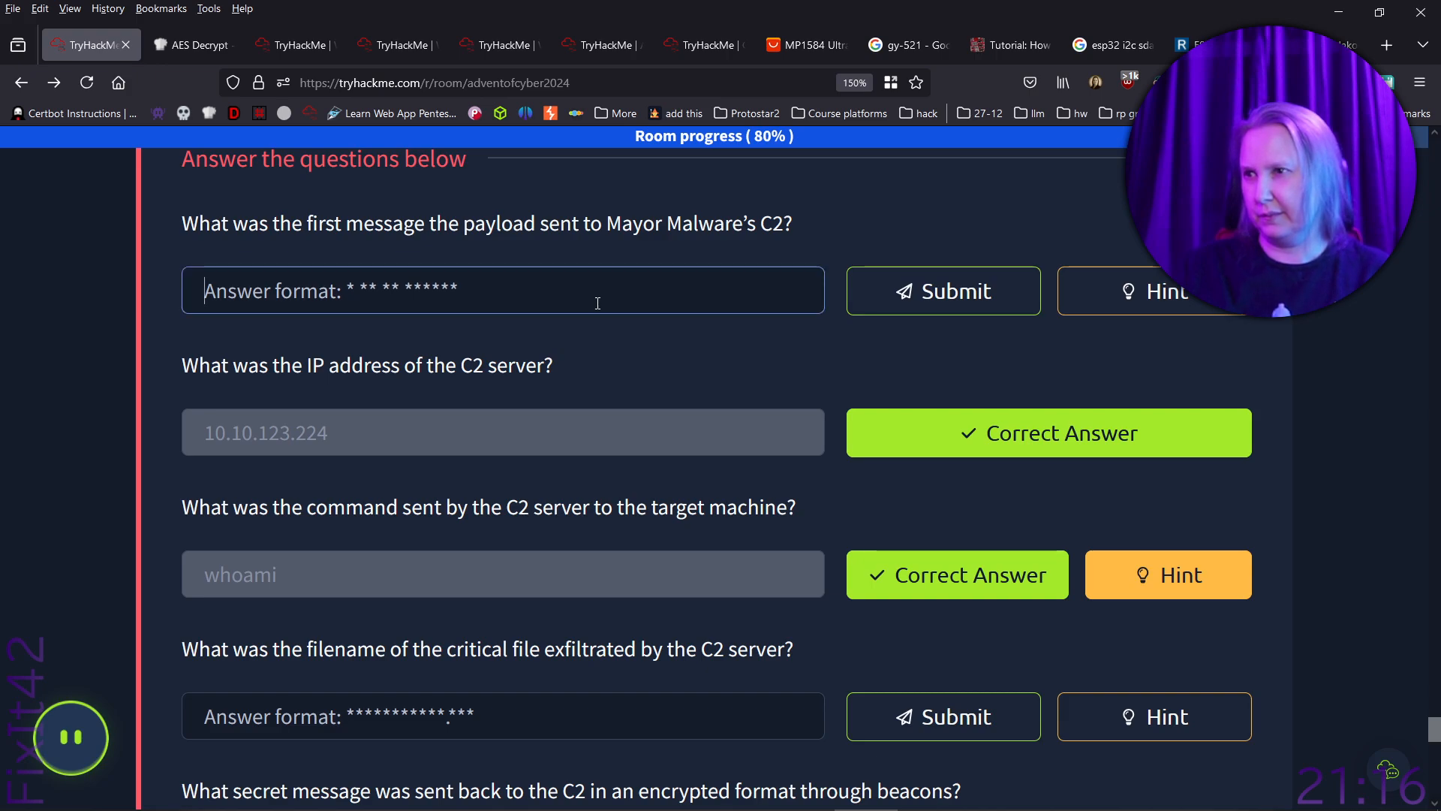
key("ctrl+v")
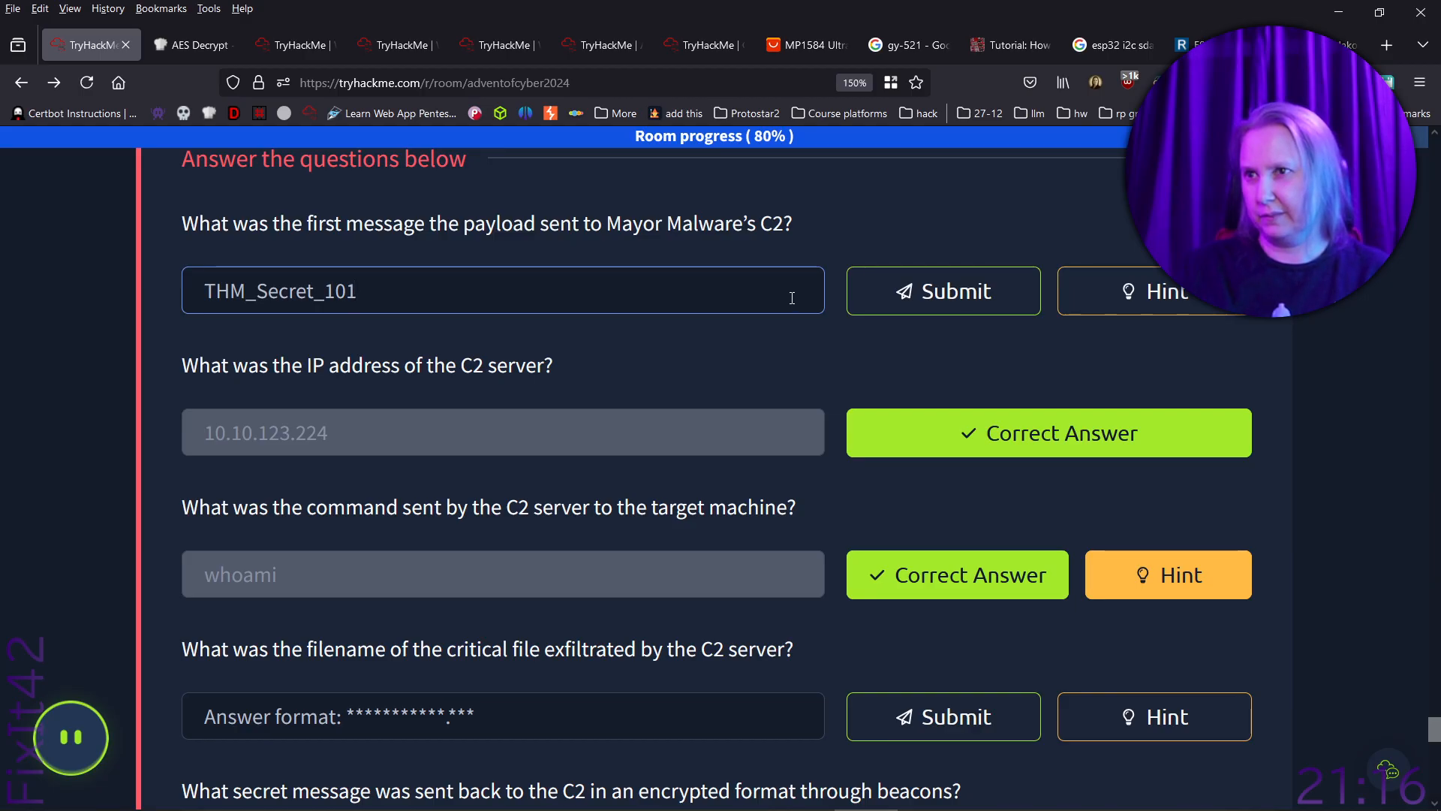
left_click(909, 302)
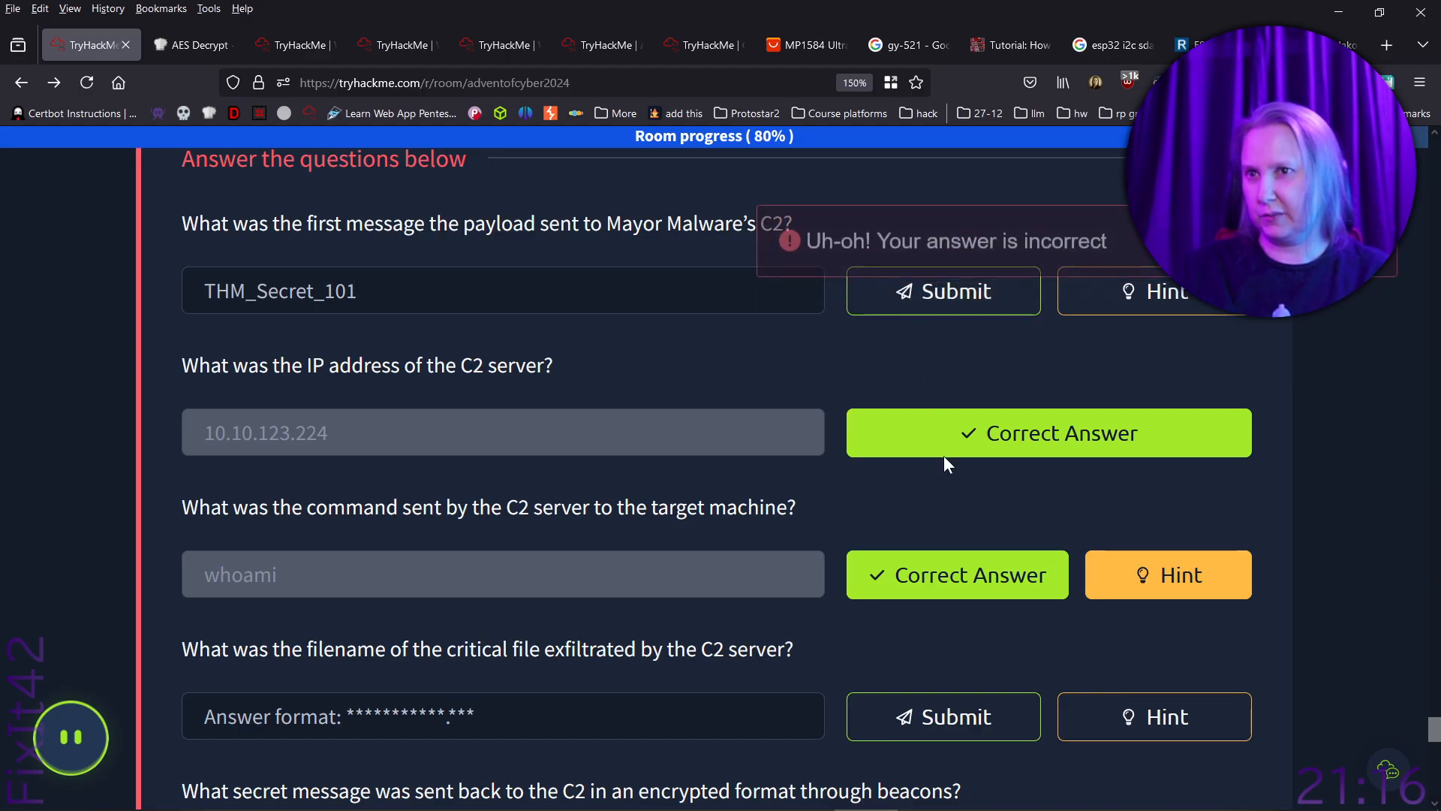
left_click_drag(358, 292, 295, 276)
key("ctrl+a")
key("ctrl+c")
key("BackSpace")
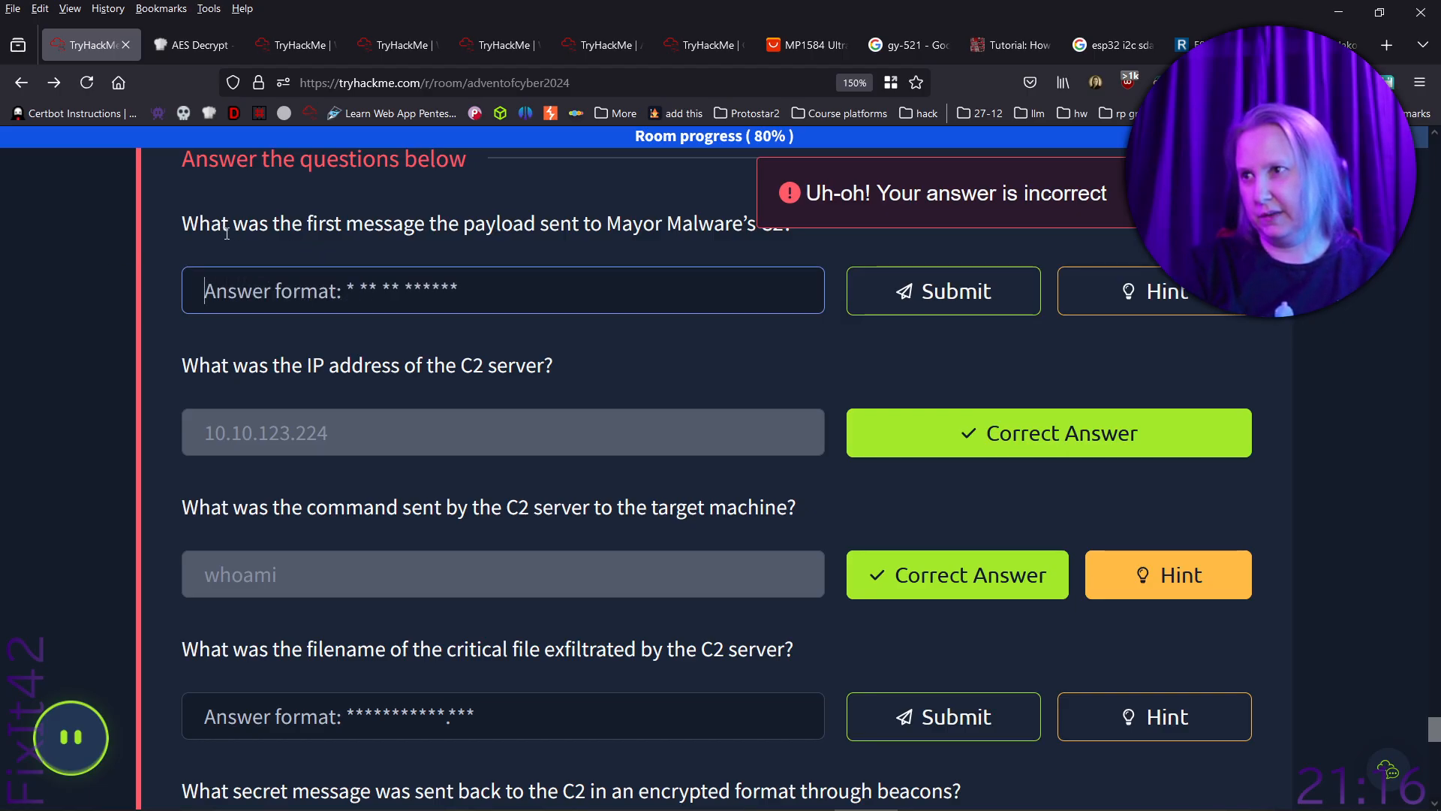
- Submit THM_Secret_101 as the answer to the question about the secret message sent in encrypted beacons
scroll(434, 375, "up", 2)
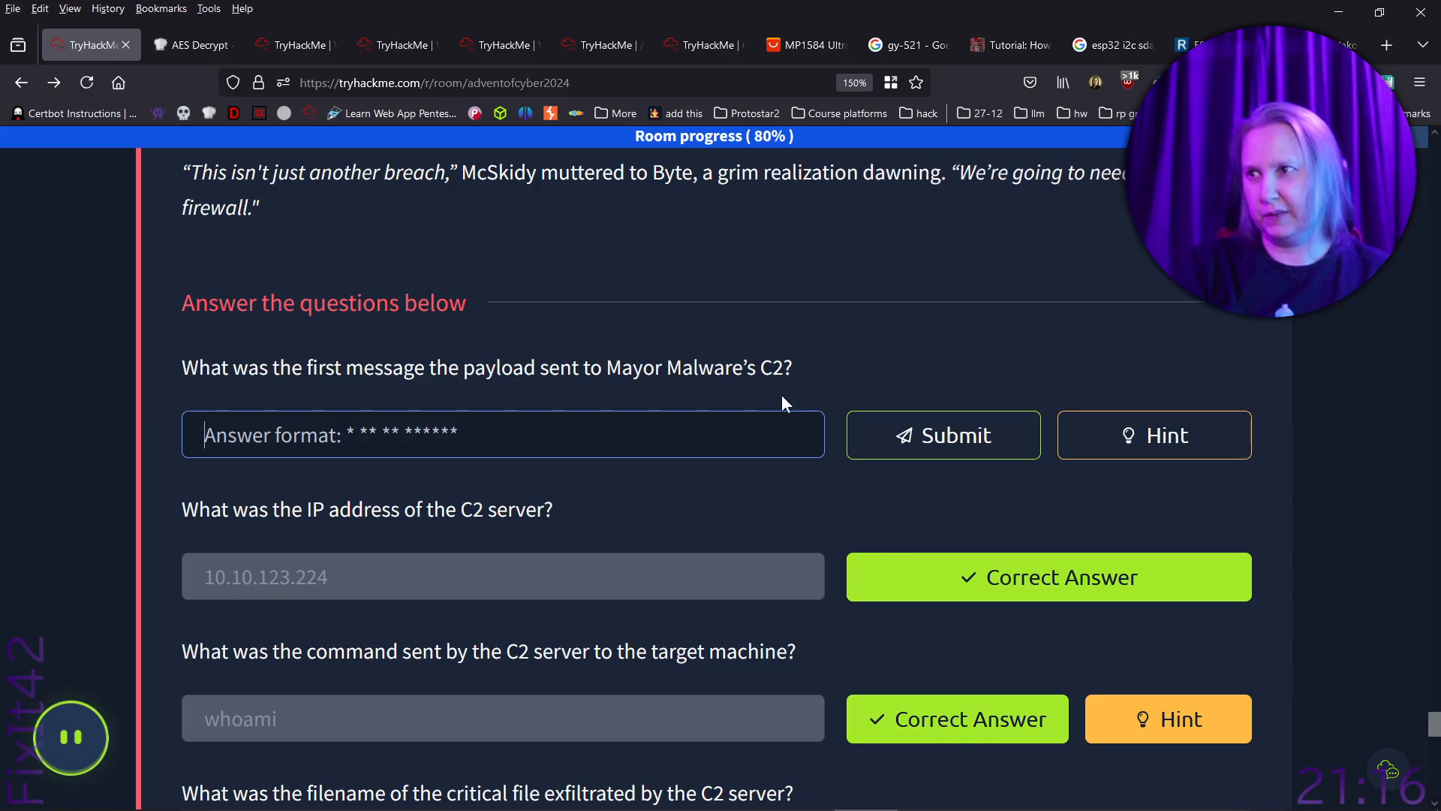
scroll(677, 589, "down", 3)
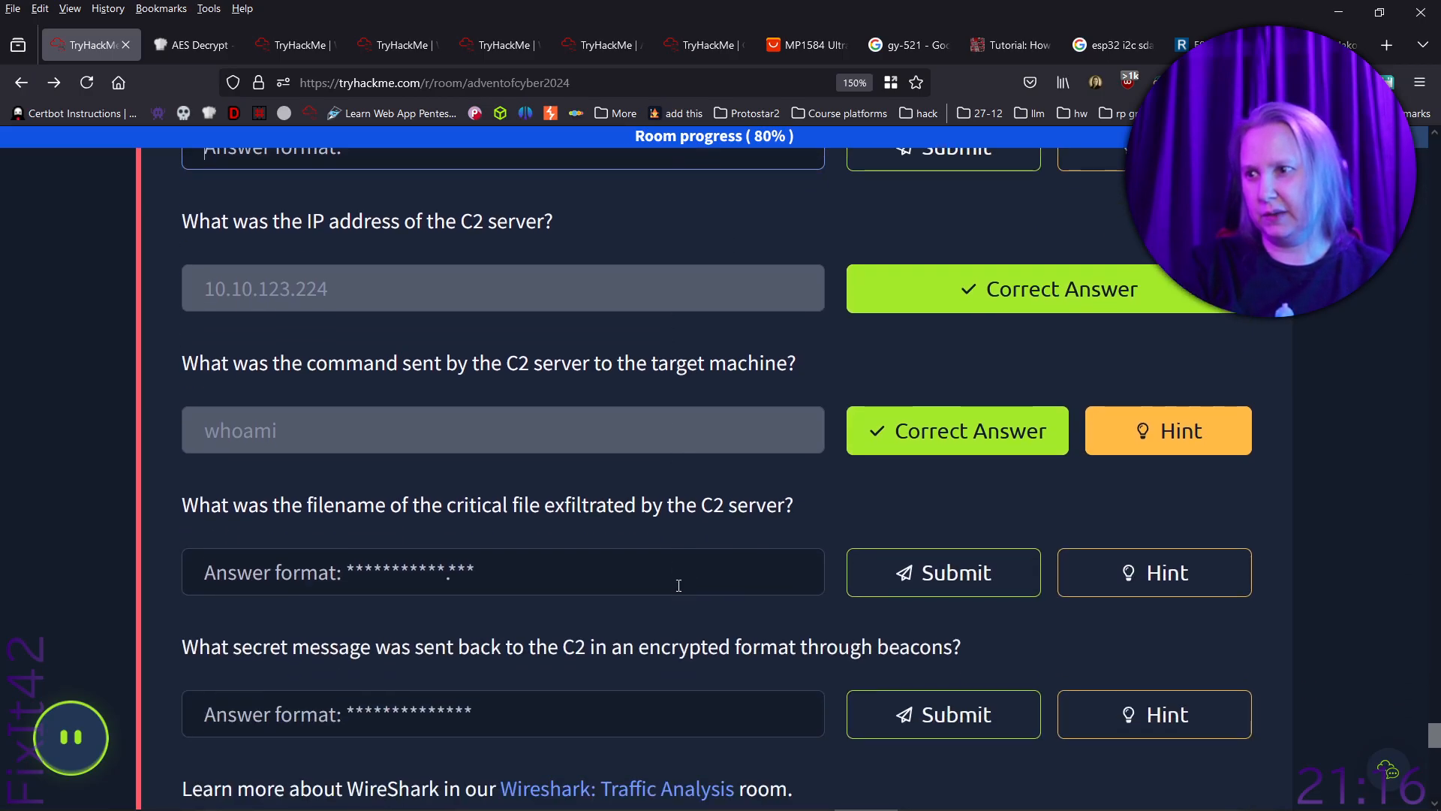
scroll(679, 585, "down", 3)
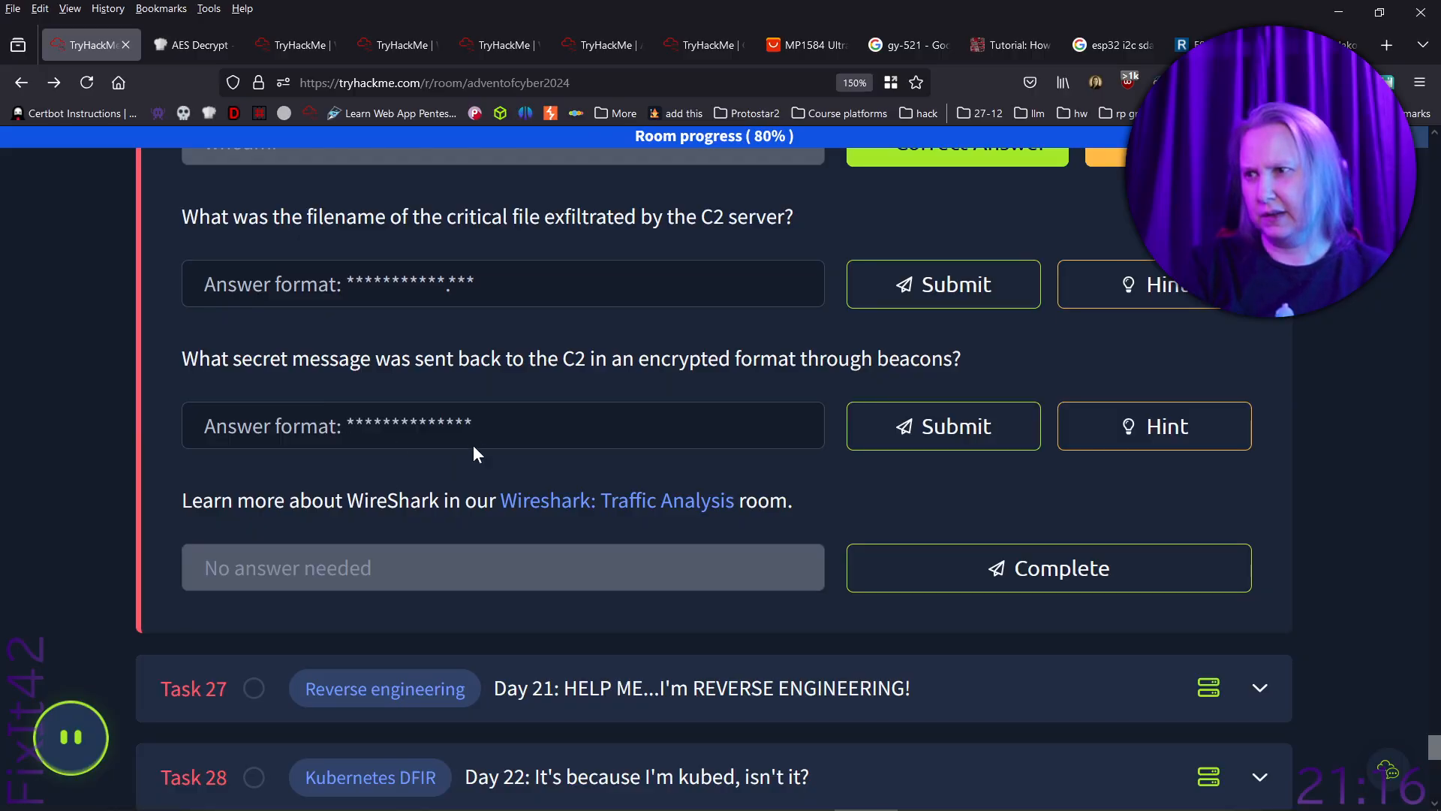
left_click(512, 422)
key("ctrl+v")
left_click(903, 442)
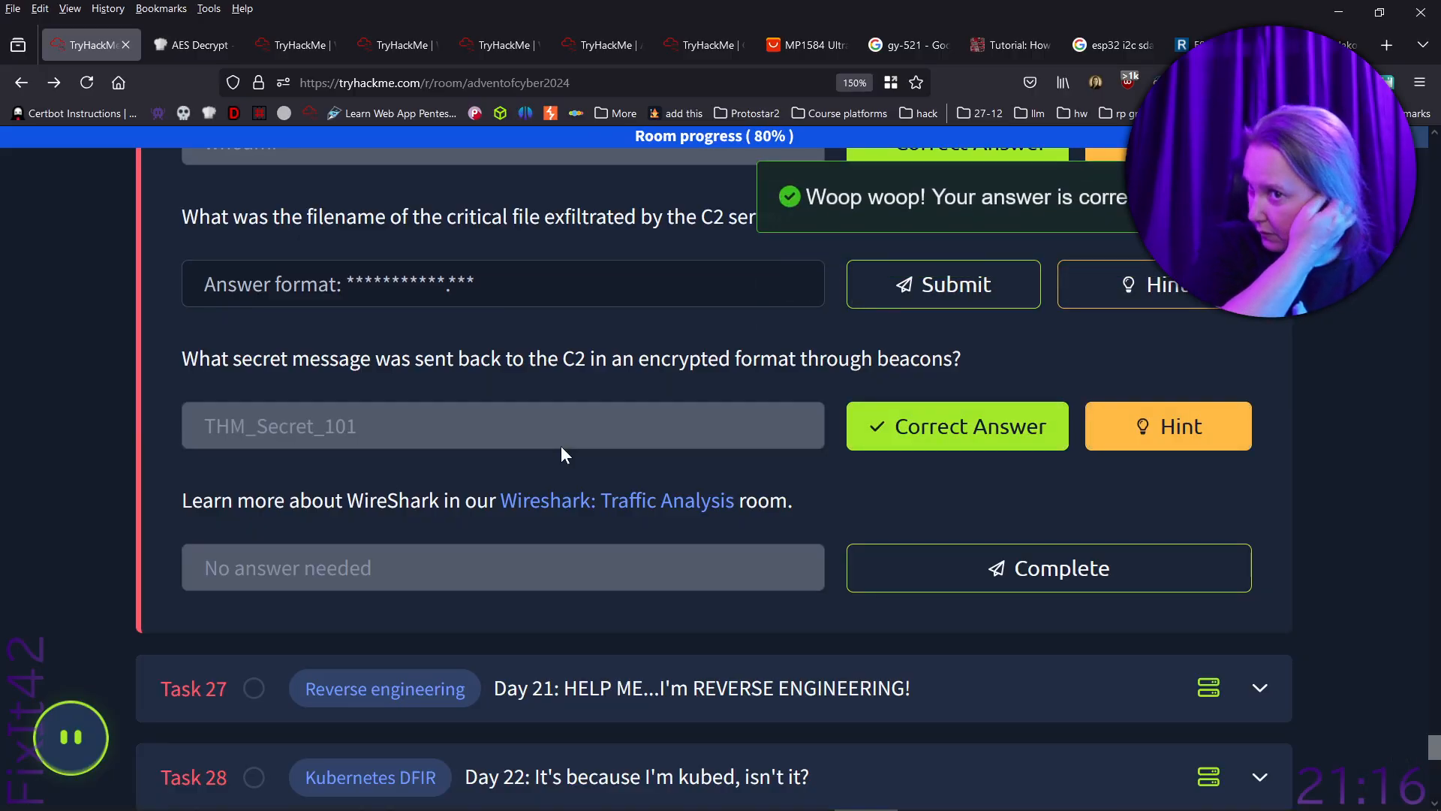
- For the first-message question, switch to Wireshark, minimize Notepad and copy the contents of the POST /initial packet as text
scroll(462, 440, "up", 6)
left_click(462, 439)
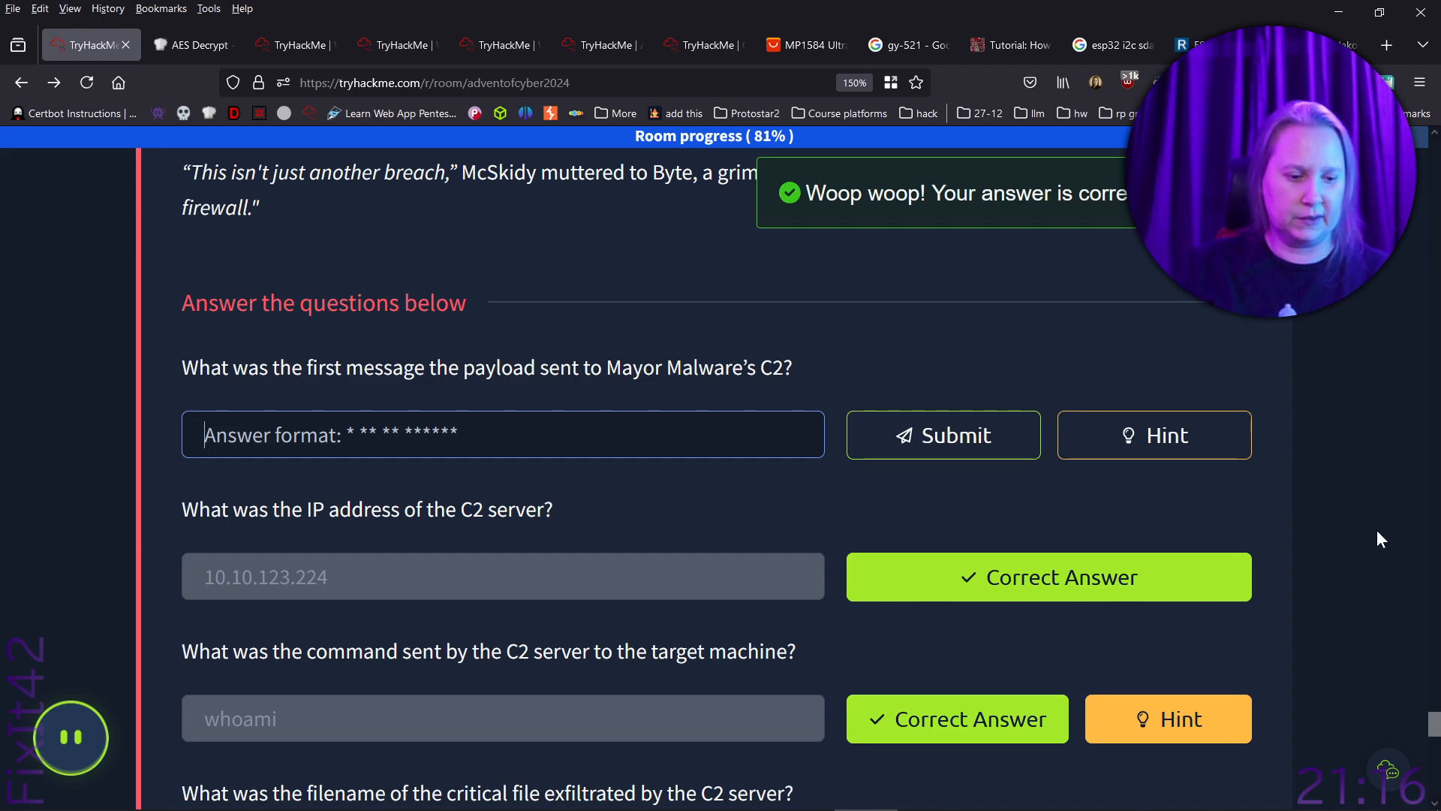
key("alt+Tab")
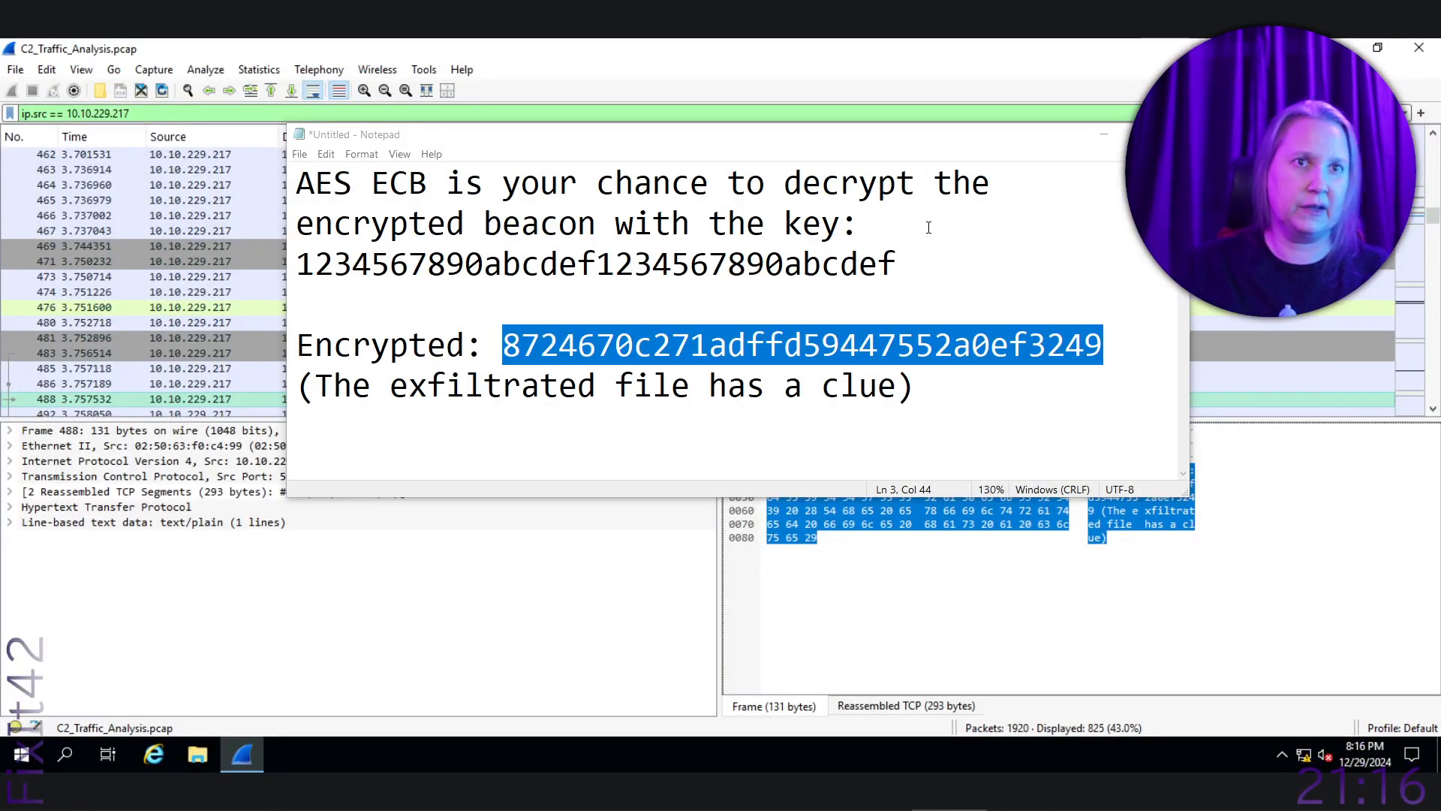
left_click(1104, 134)
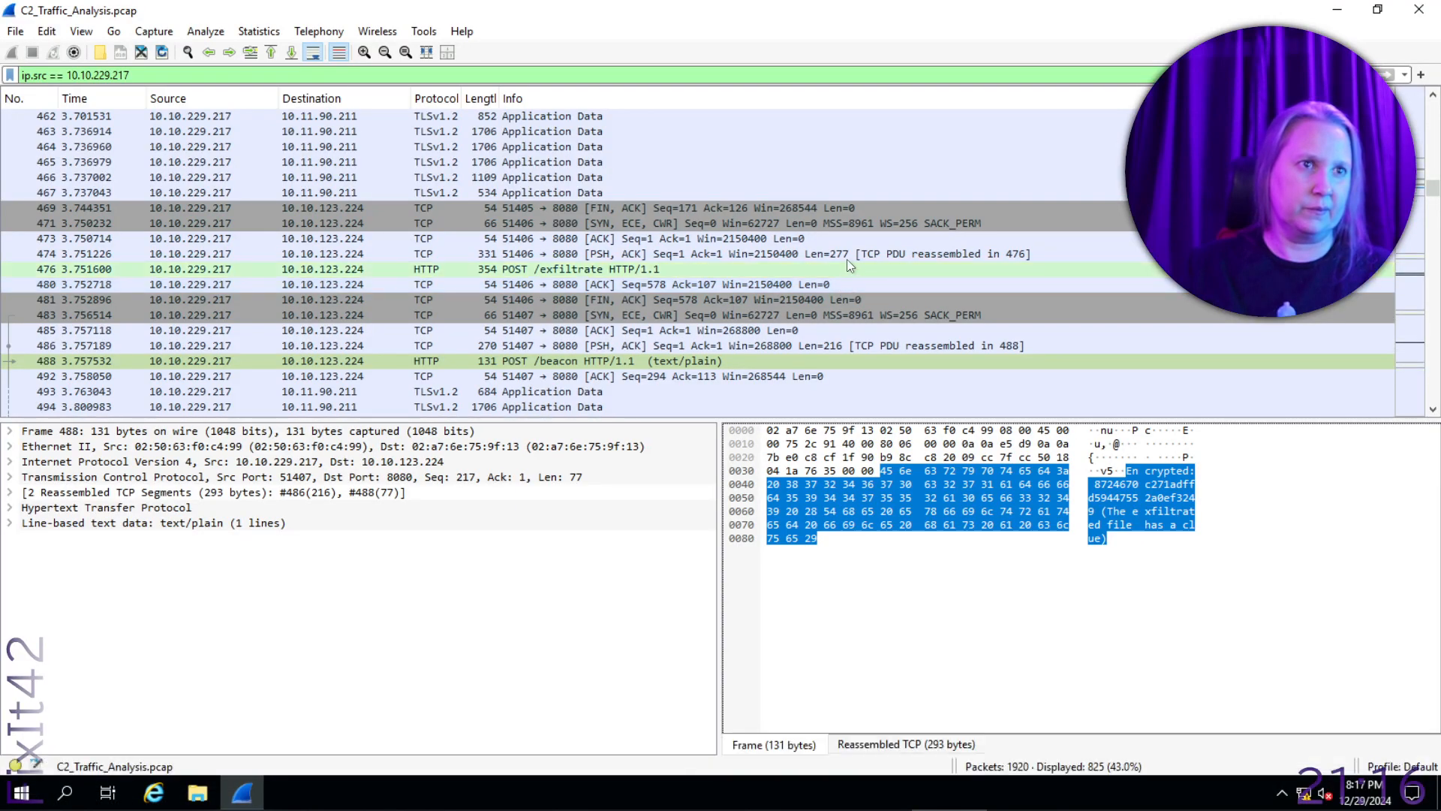
left_click(829, 259)
scroll(829, 259, "up", 6)
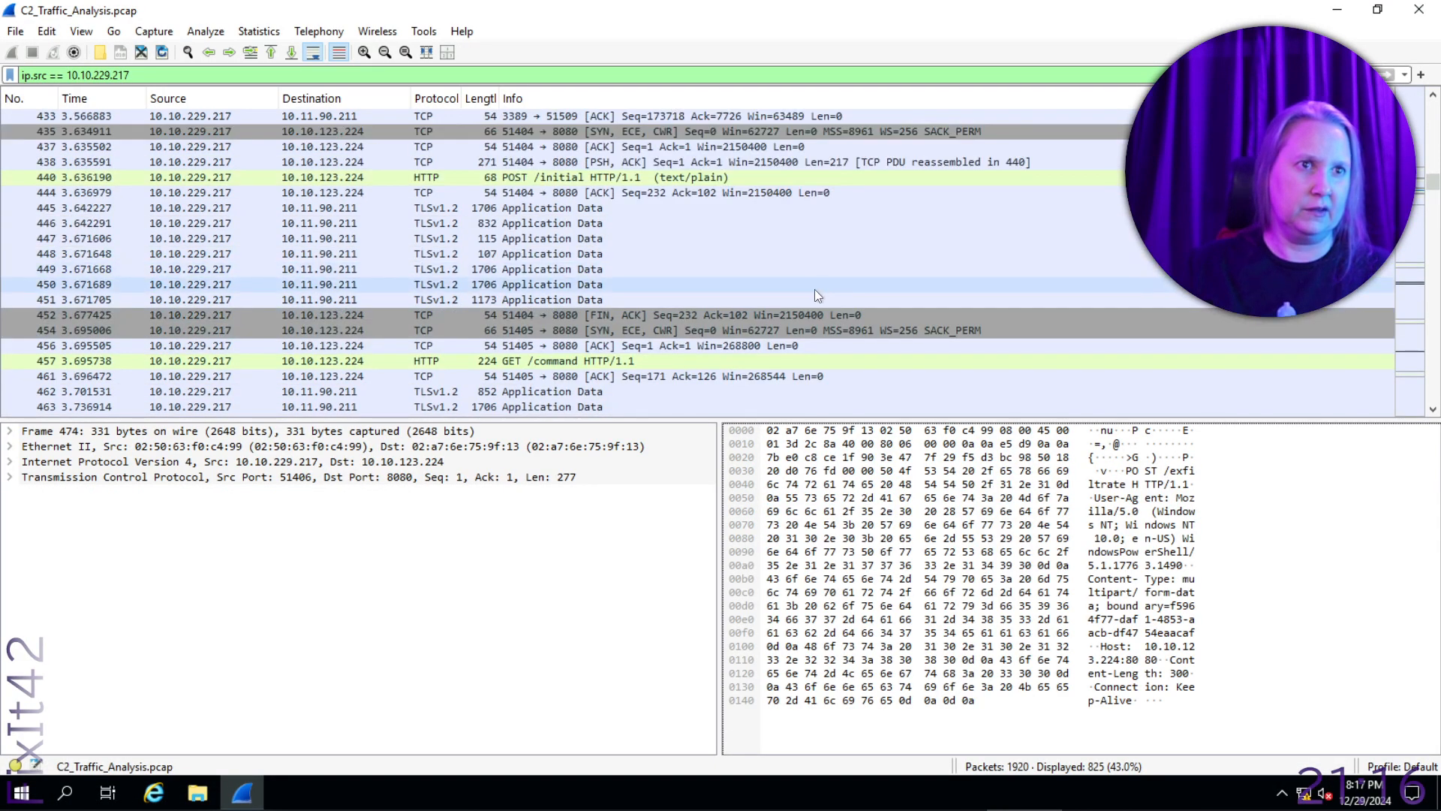
left_click(741, 179)
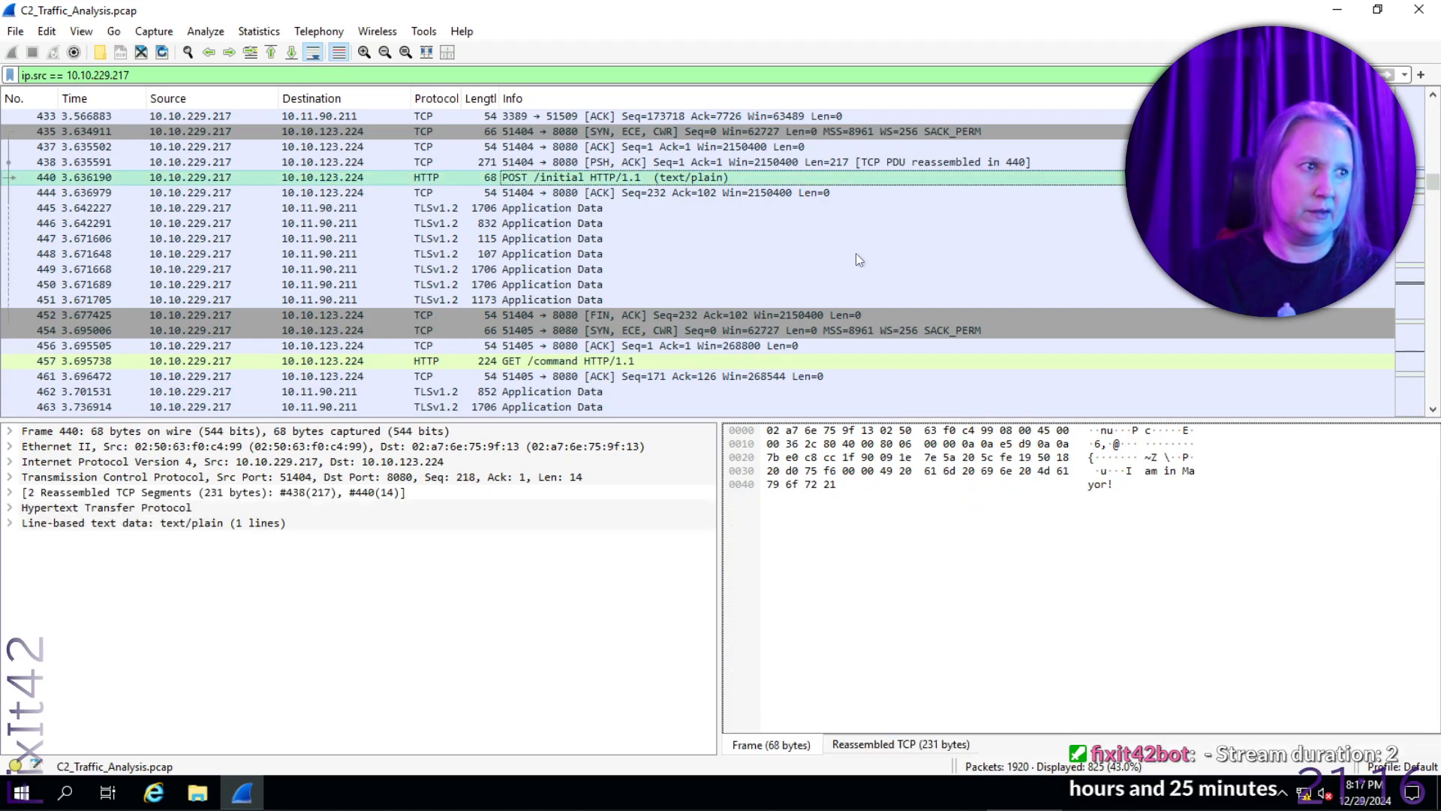
left_click(1117, 479)
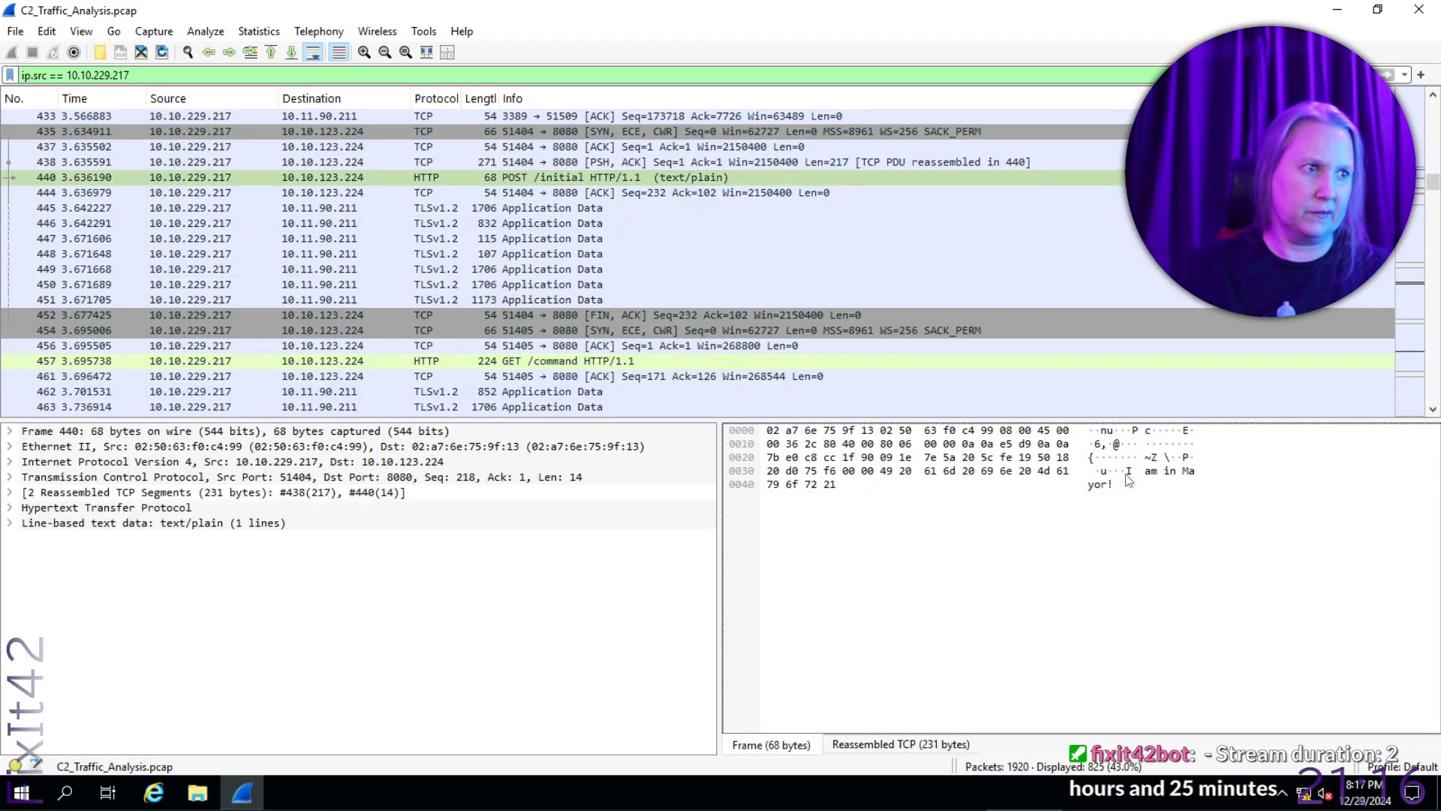
left_click(1132, 473)
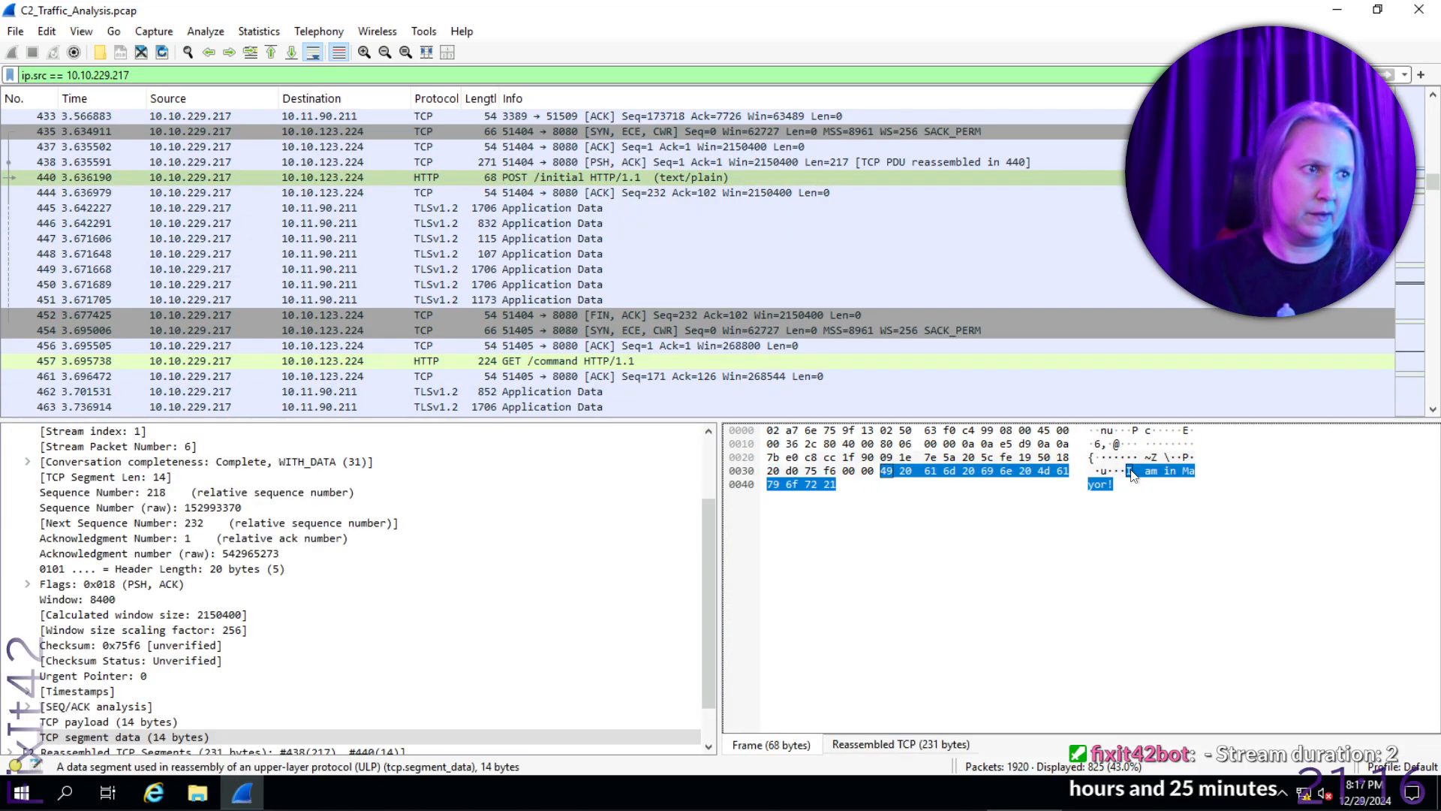
right_click(1132, 473)
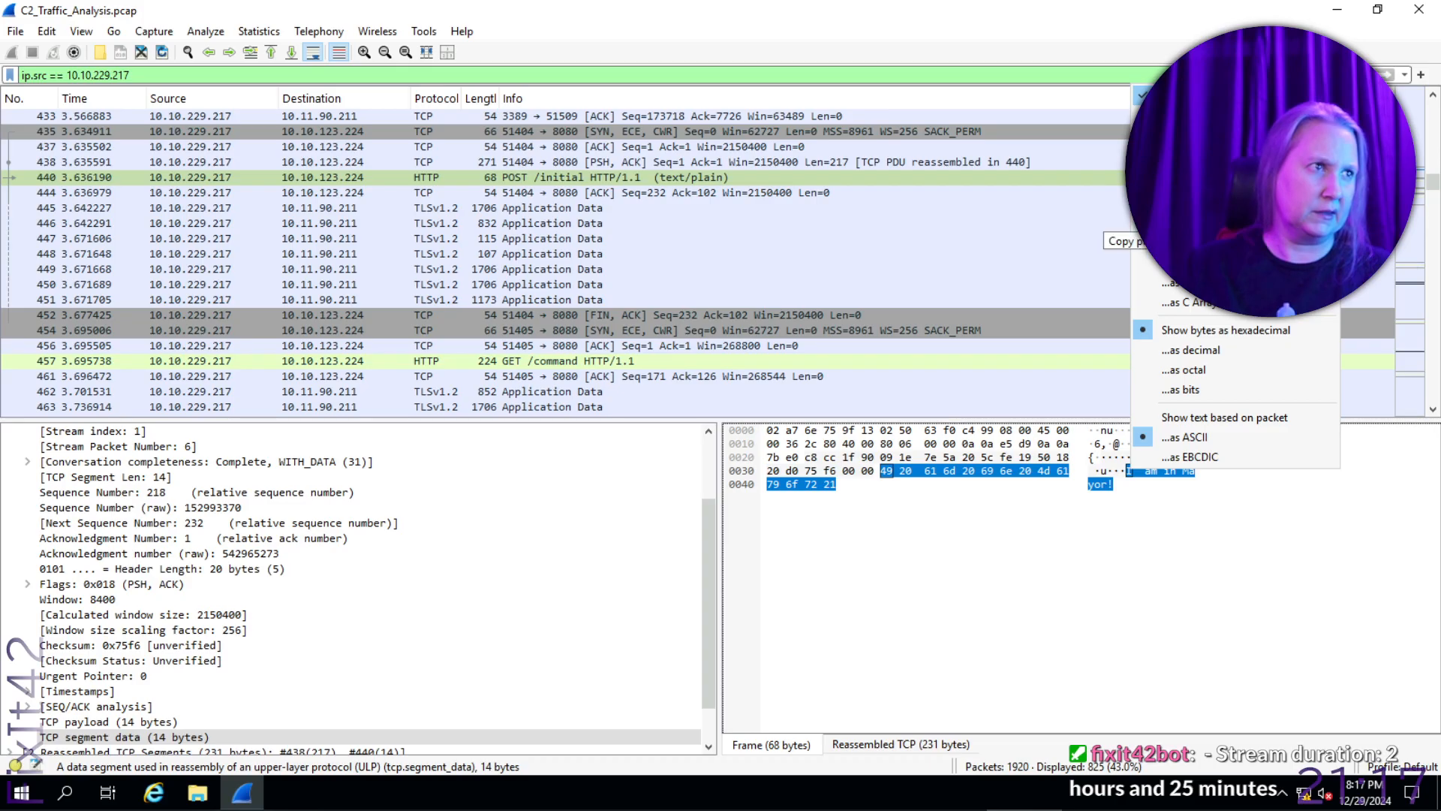
left_click(1201, 186)
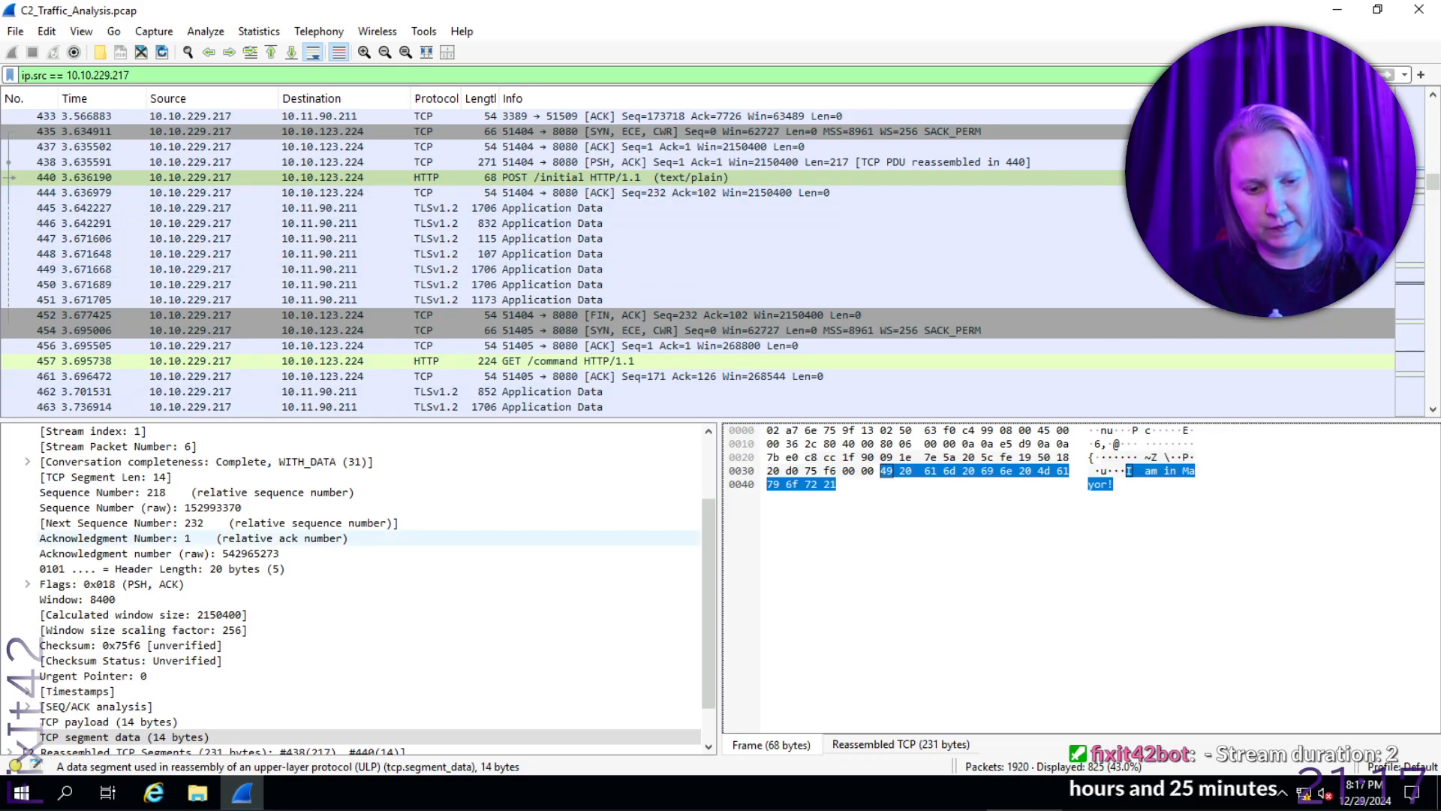
- Paste the packet text into the first-message question in TryHackMe, trim it to "I am in Mayor!" and submit it
key("alt+Tab")
left_click(544, 426)
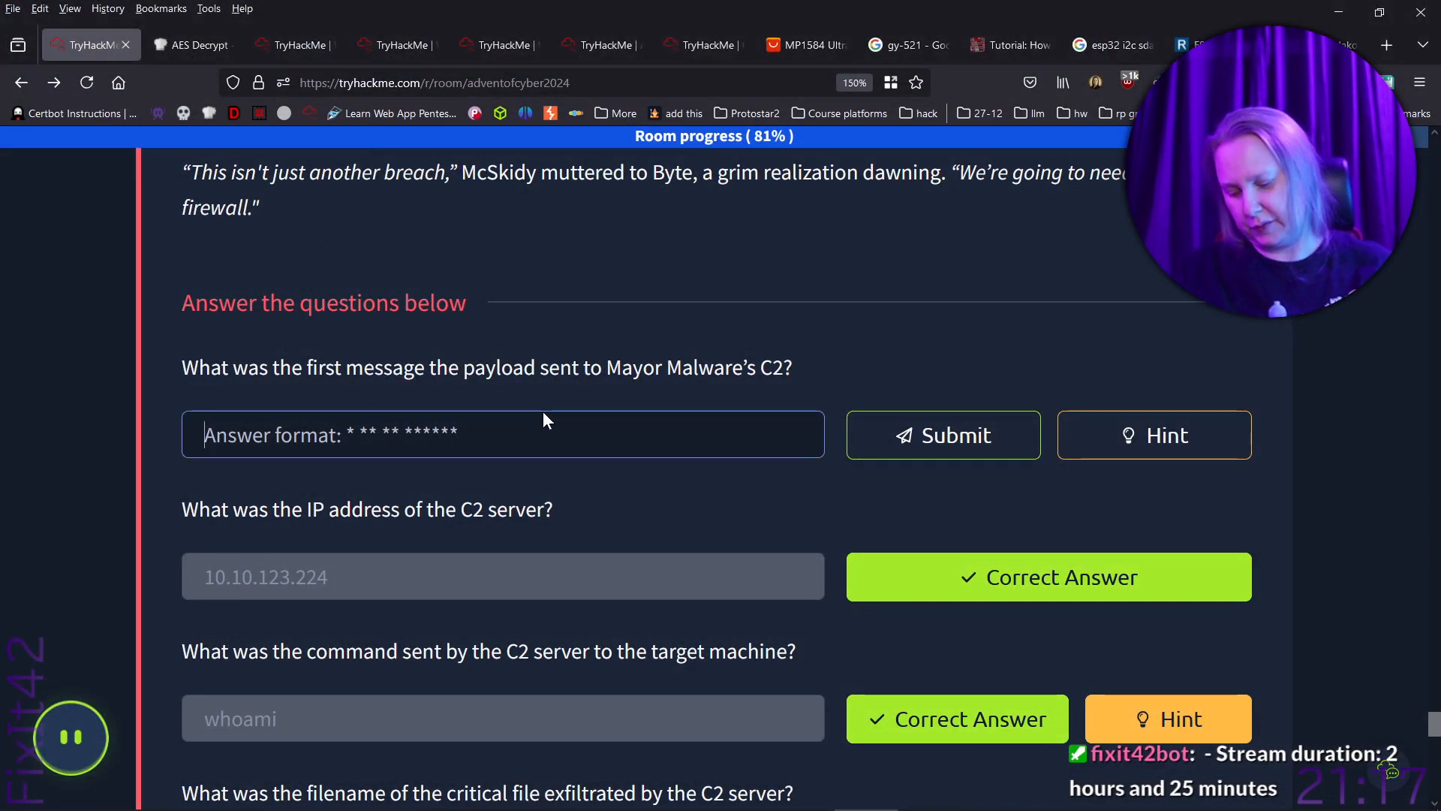
type("nuPcE6,@ { ~Z \\P uI am in Mayor!")
key("shift+Right")
key("shift+Right")
key("shift+Right")
key("shift+Right")
key("shift+Right")
key("shift+Right")
key("shift+Right")
key("shift+Right")
key("shift+Right")
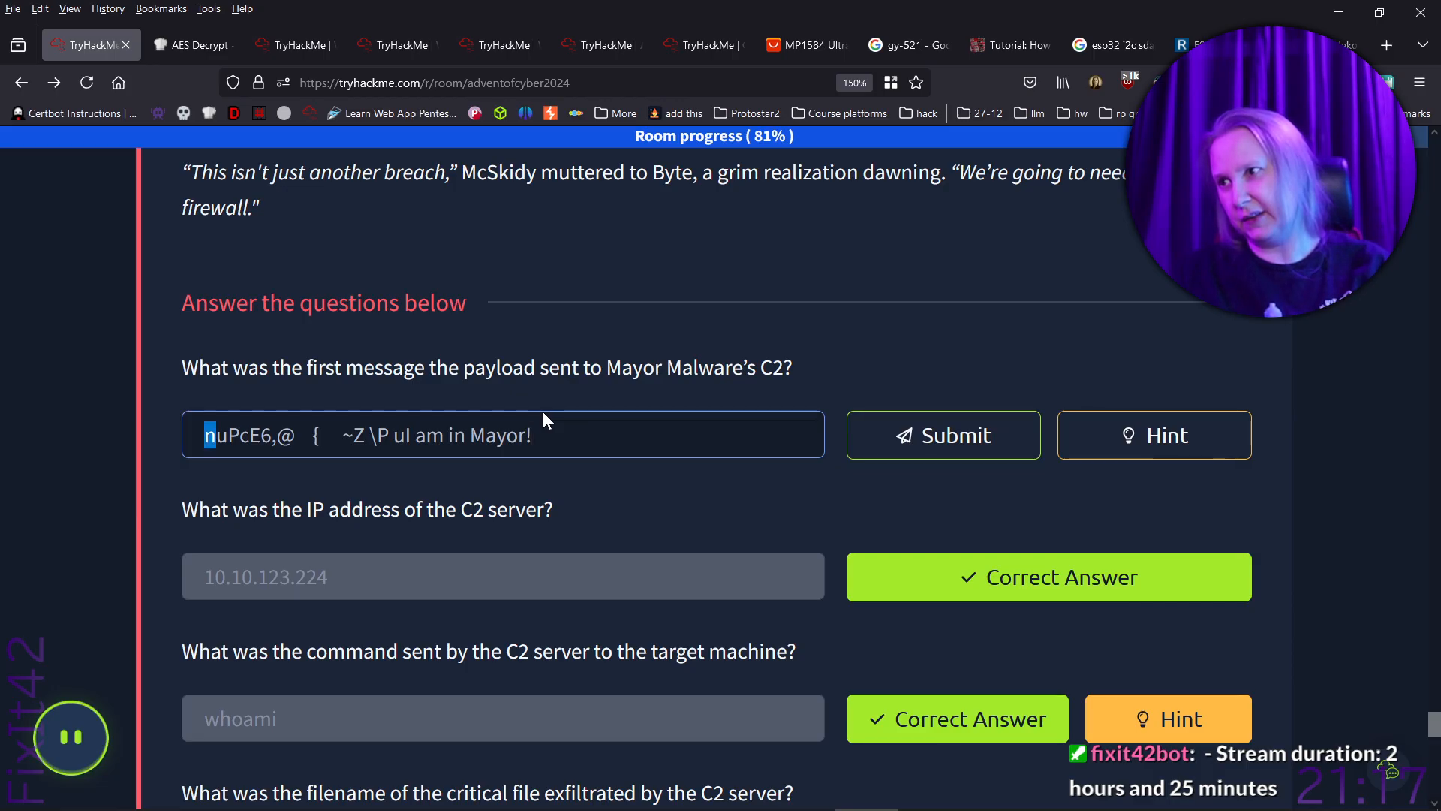
key("shift+Right")
key("shift+Right")
key("shift+Right")
key("shift+Right")
key("shift+Right")
key("shift+Right")
key("shift+Right")
key("shift+Right")
key("shift+Right")
key("shift+Right")
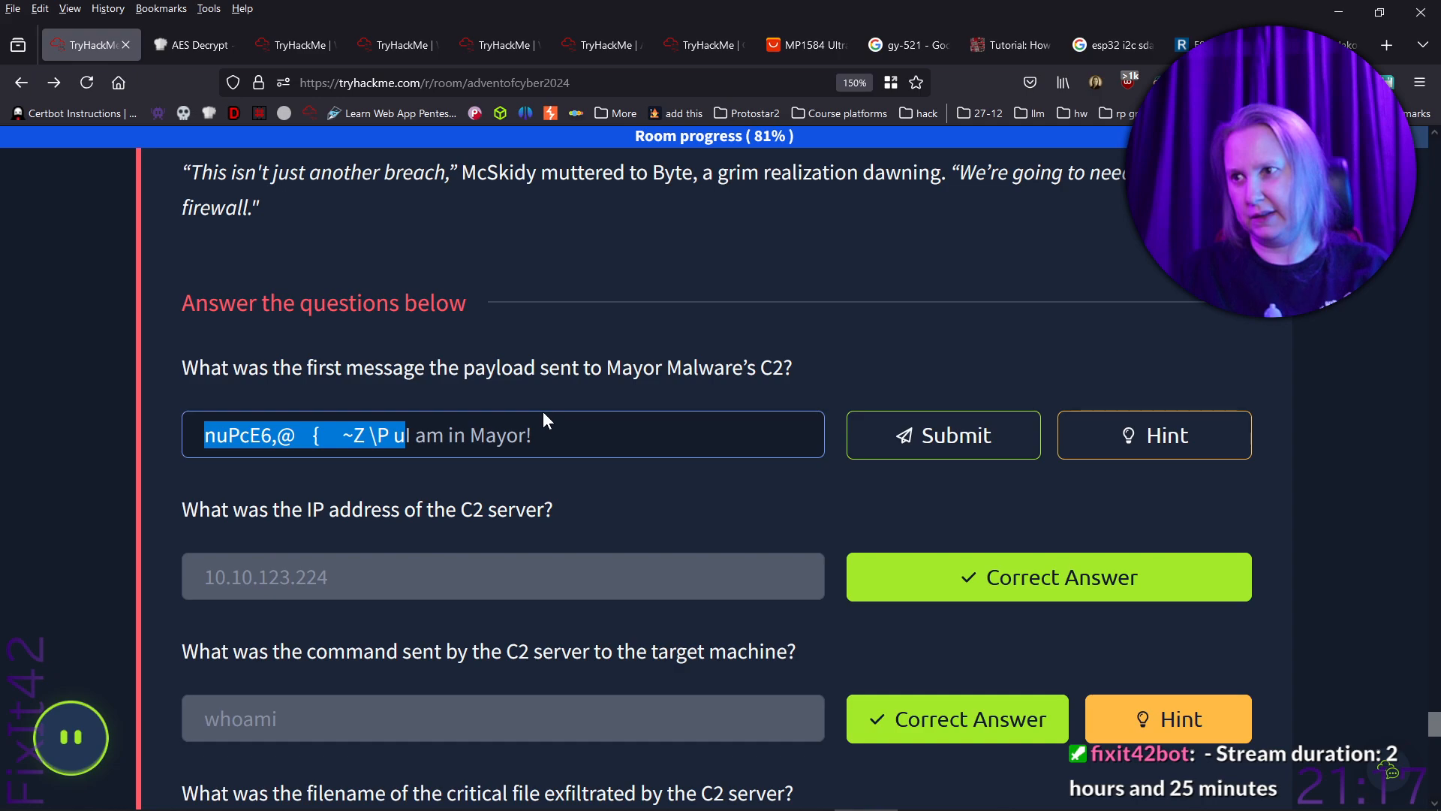
key("BackSpace")
key("End")
key("Return")
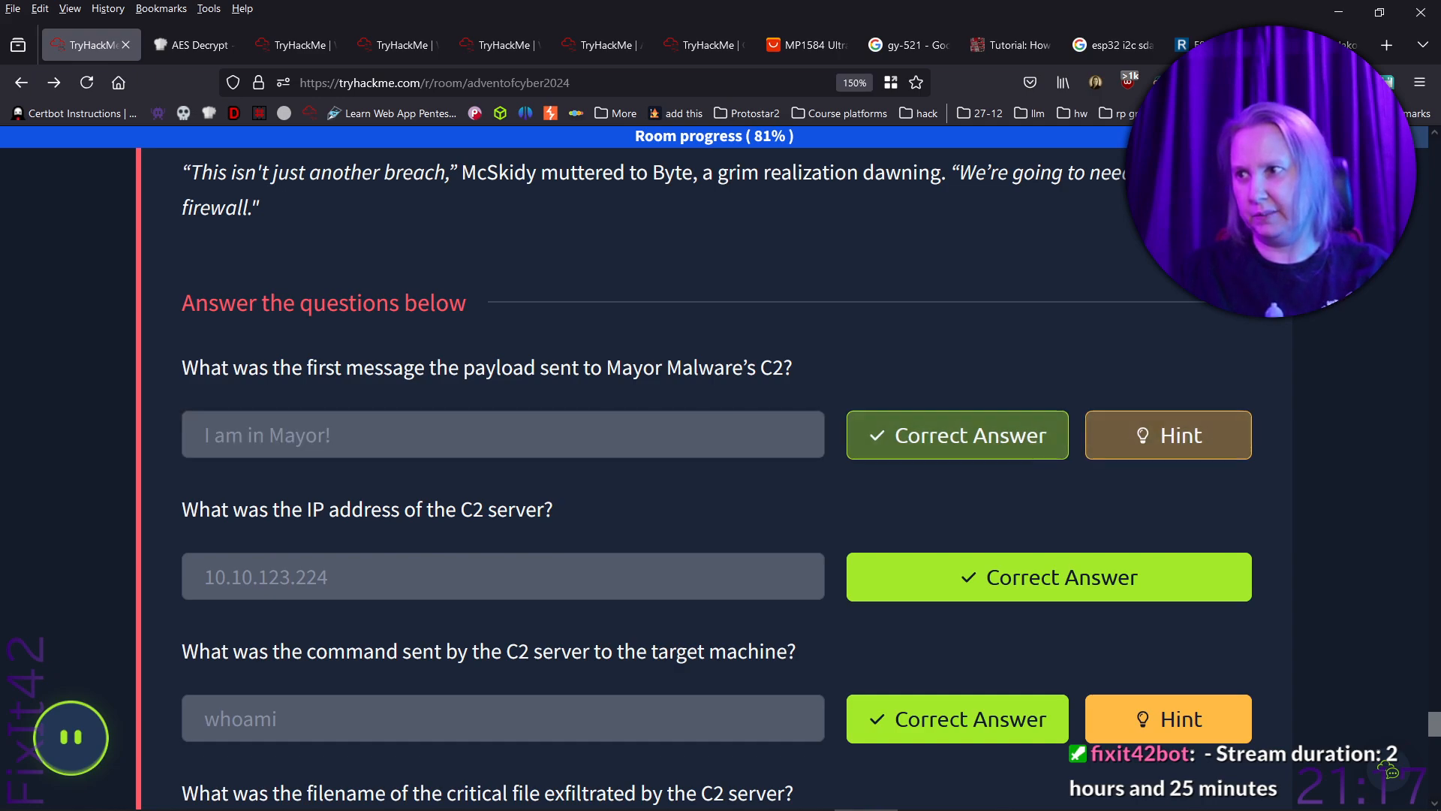
- Review the room's beacon and CyberChef instructions and the exfiltrated filename question, and return to the Wireshark capture
scroll(502, 443, "down", 5)
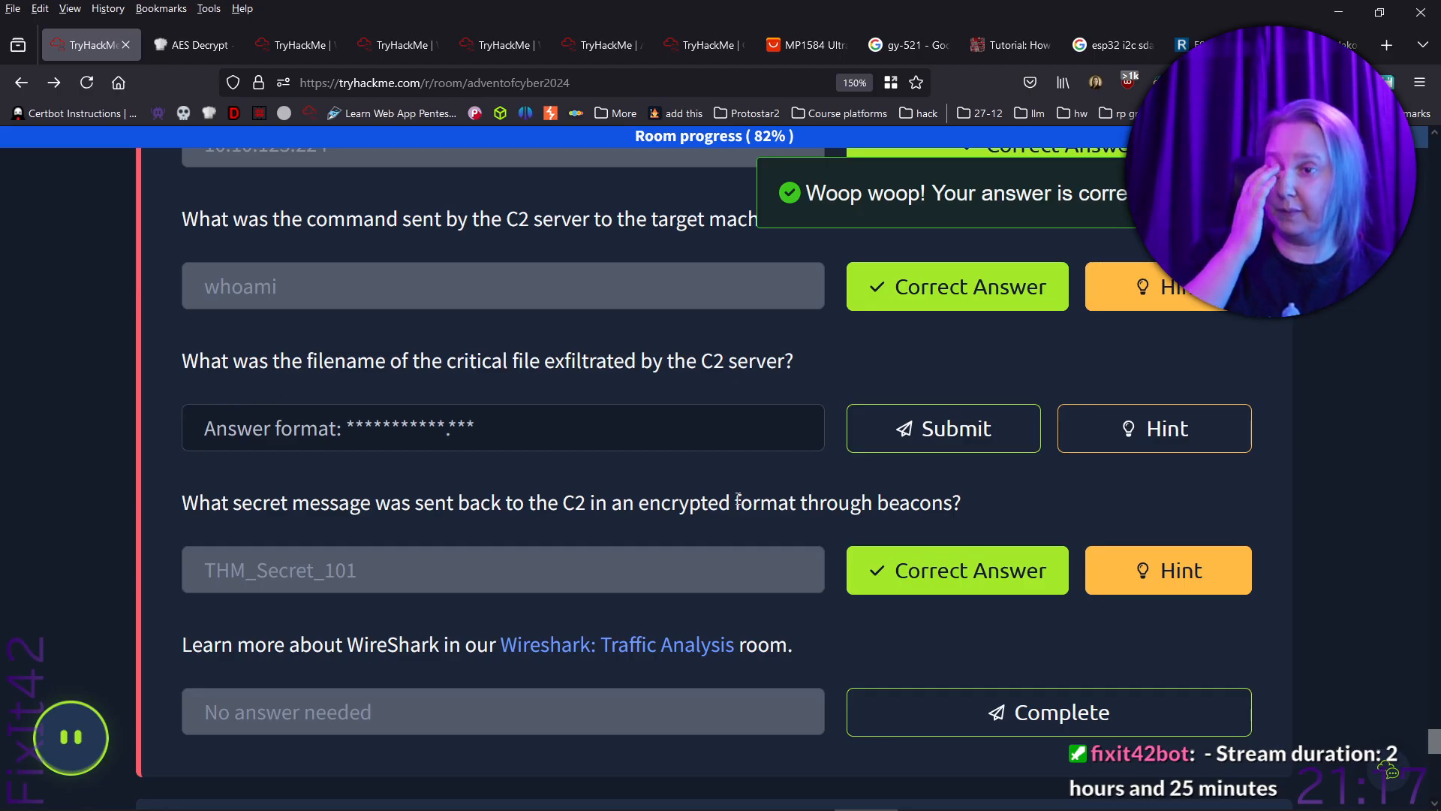
scroll(872, 484, "up", 13)
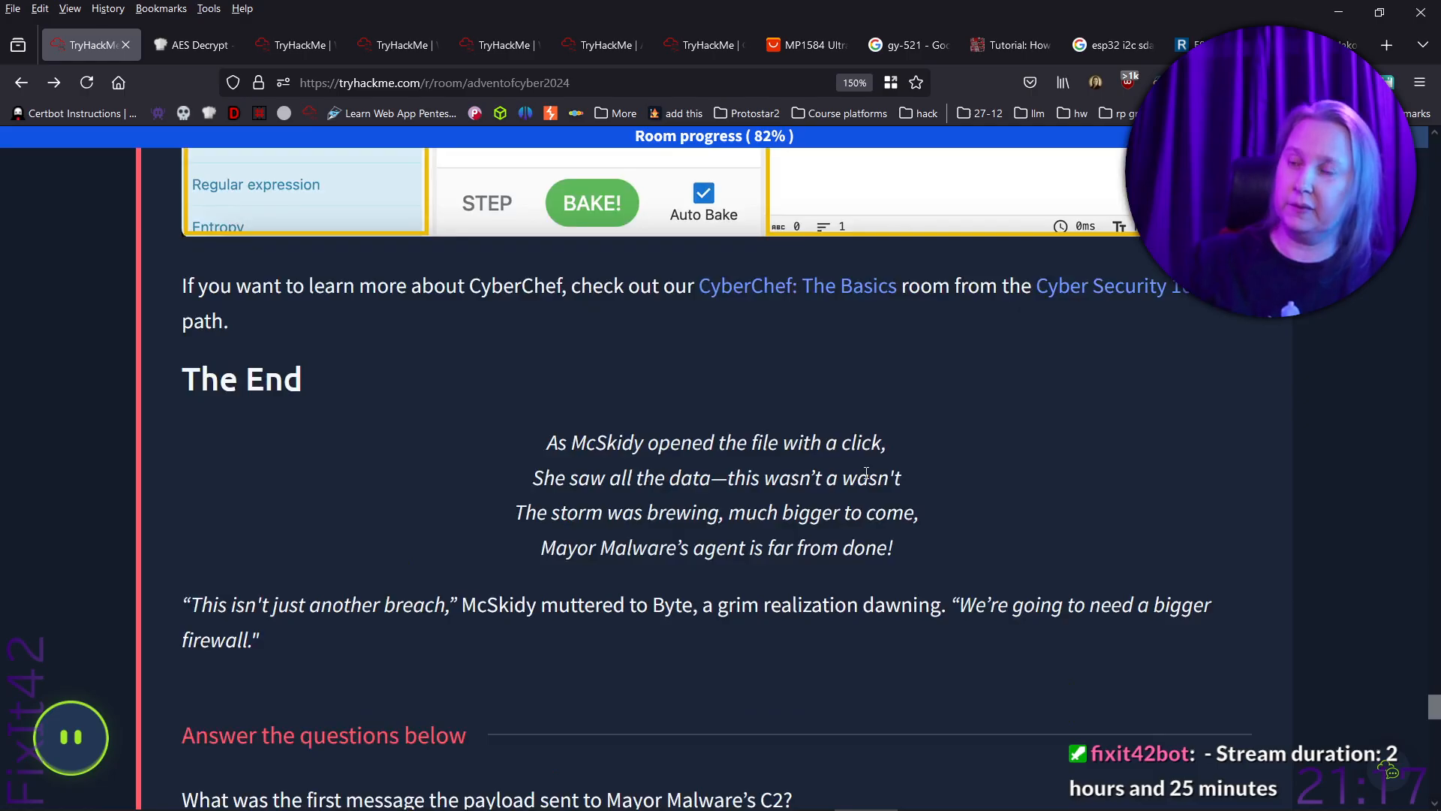
scroll(863, 469, "down", 9)
scroll(864, 473, "down", 5)
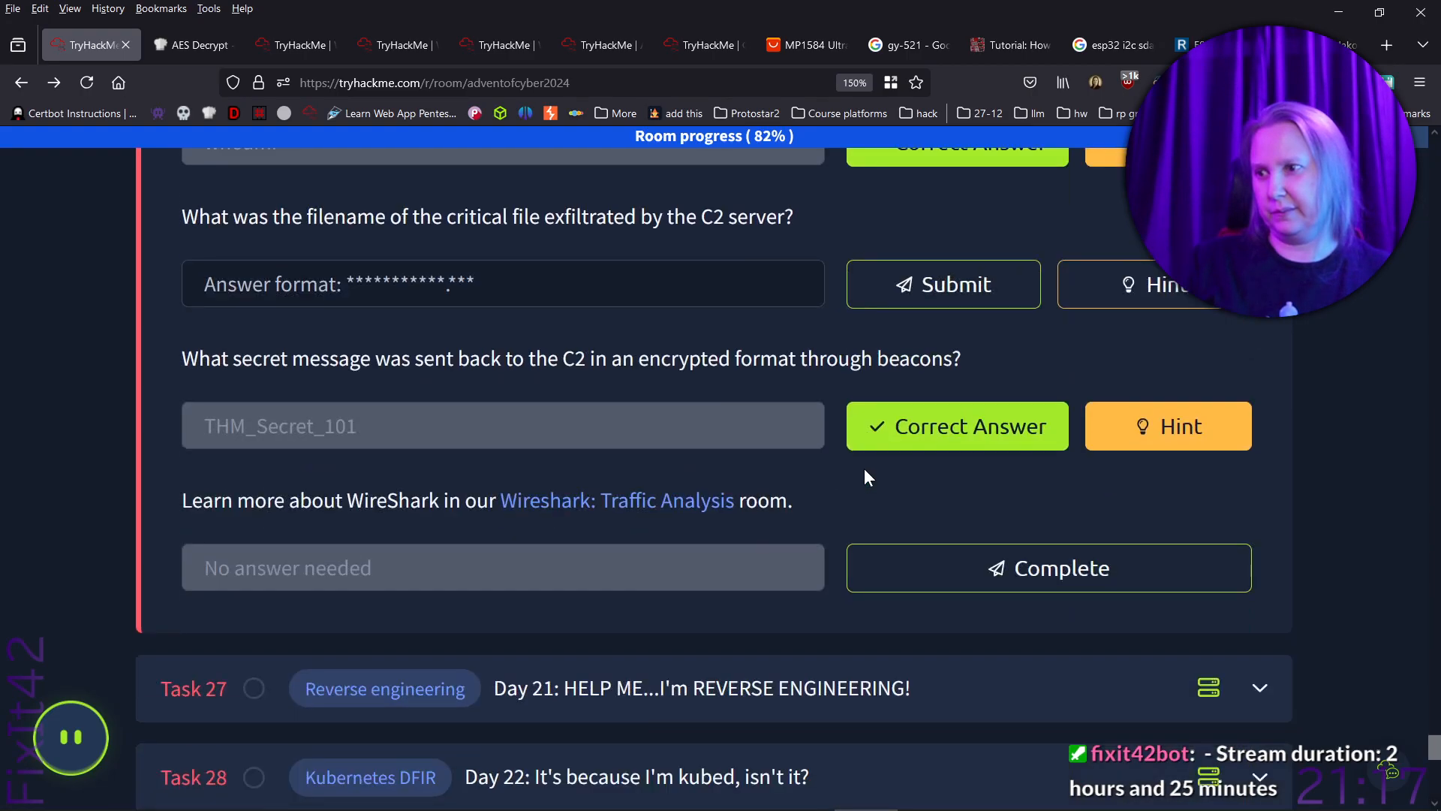
scroll(861, 468, "up", 4)
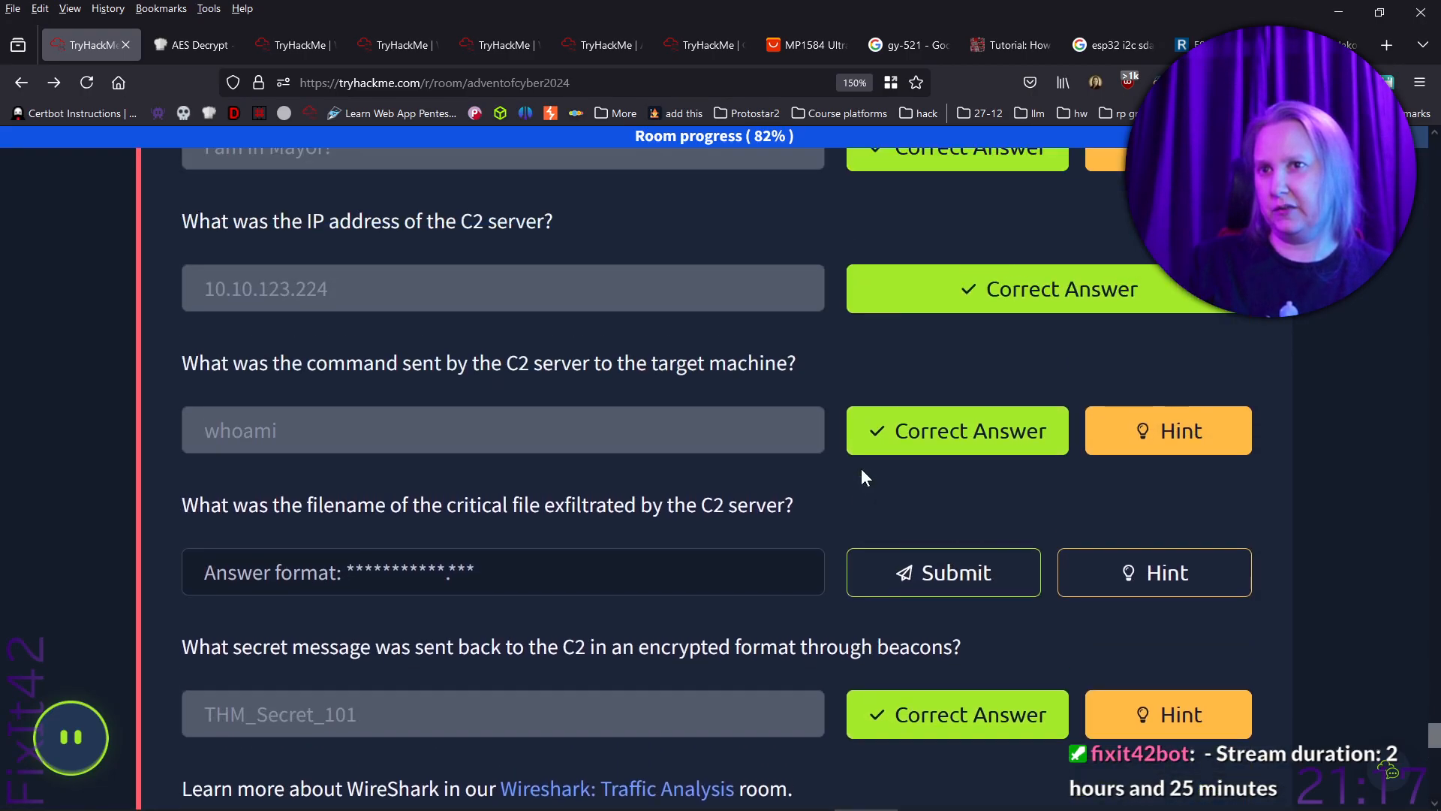
scroll(861, 467, "up", 6)
scroll(862, 467, "up", 15)
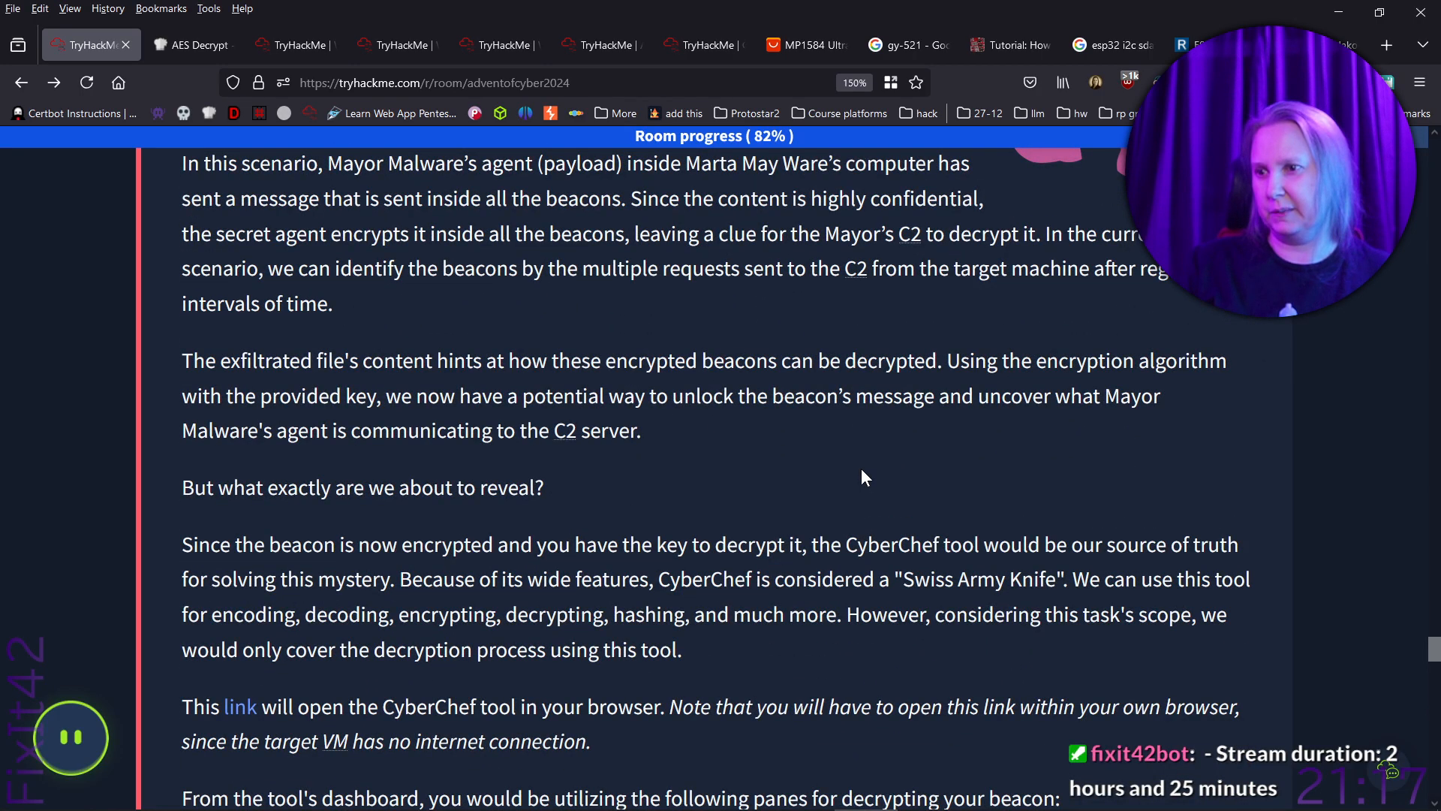
scroll(862, 472, "down", 5)
scroll(861, 469, "down", 3)
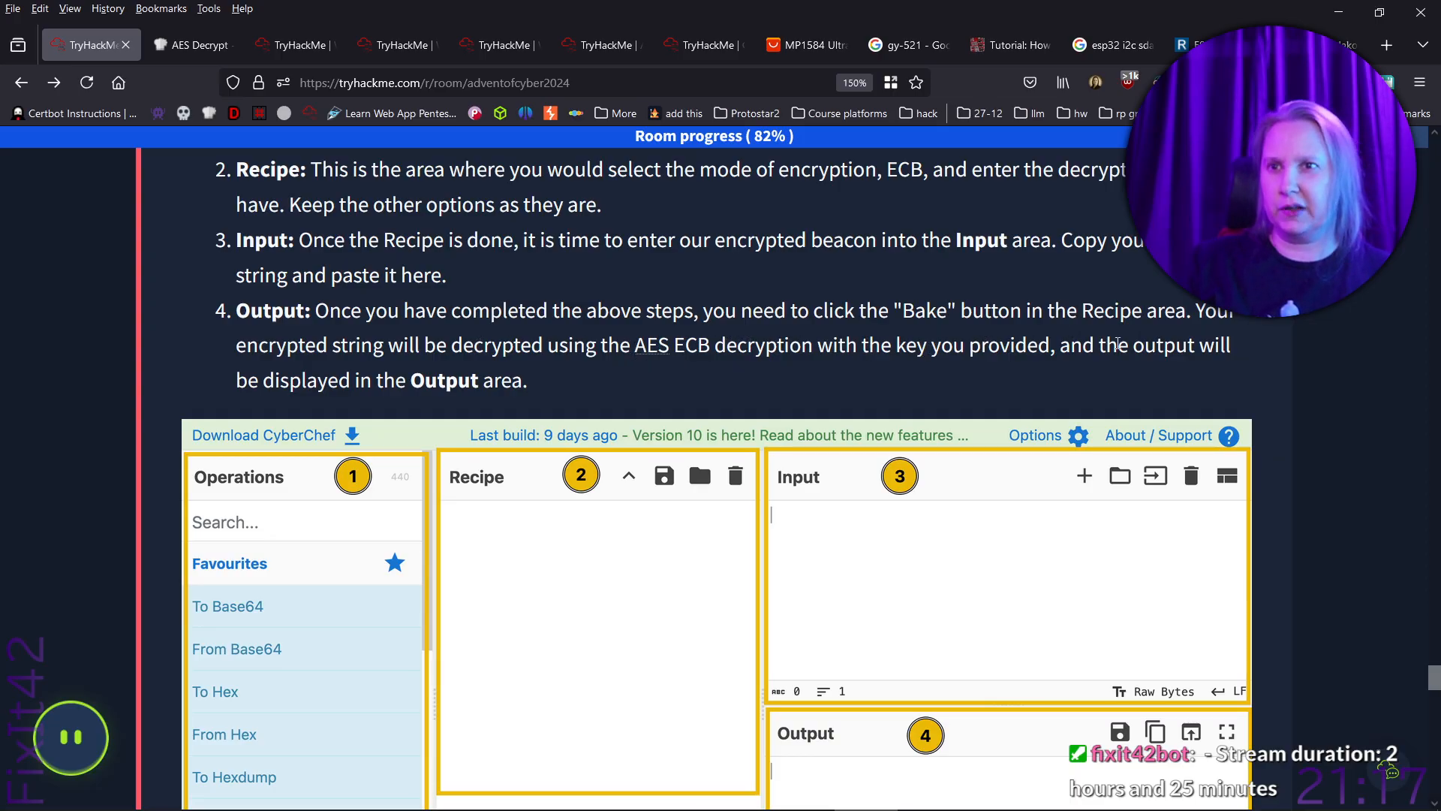
scroll(617, 349, "down", 6)
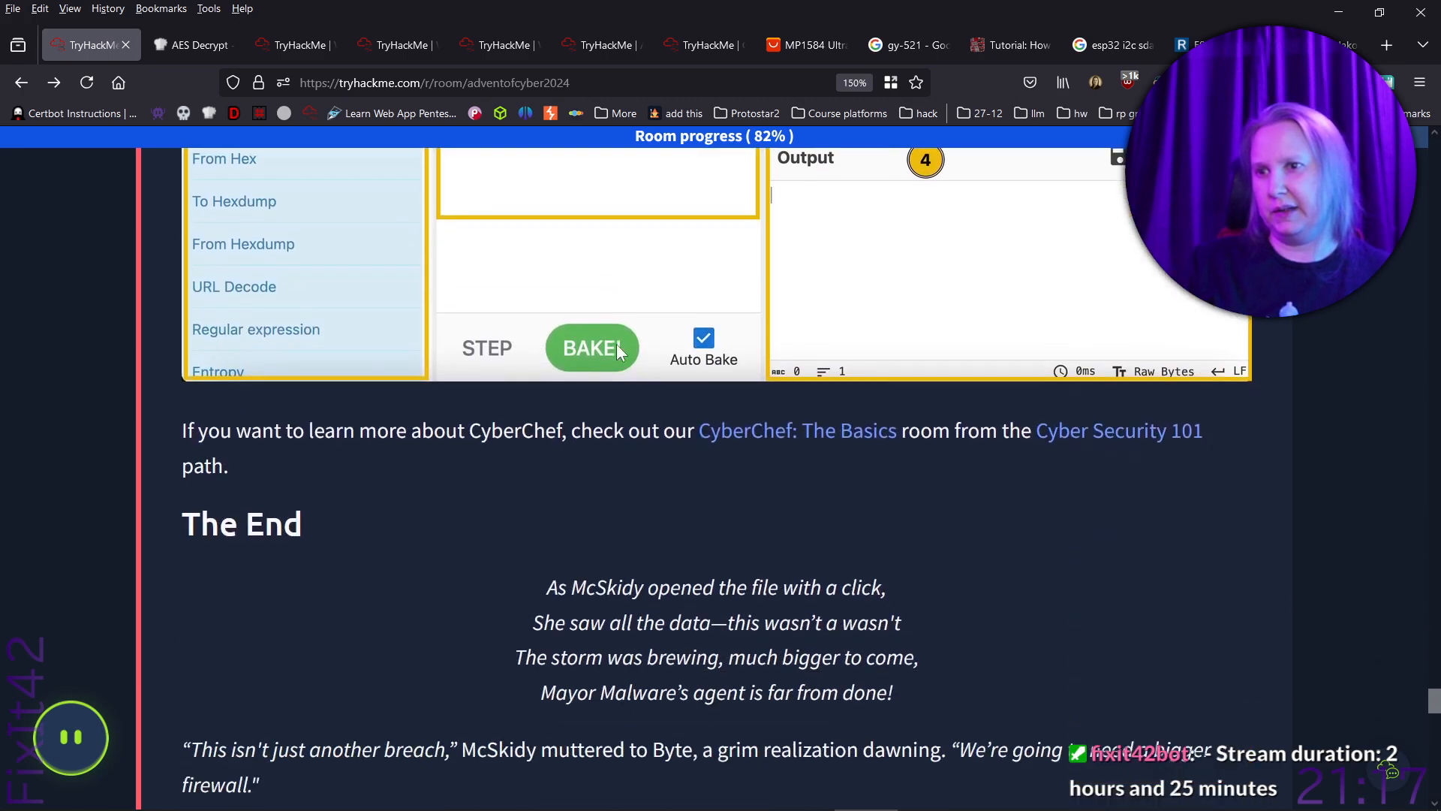
scroll(259, 425, "down", 2)
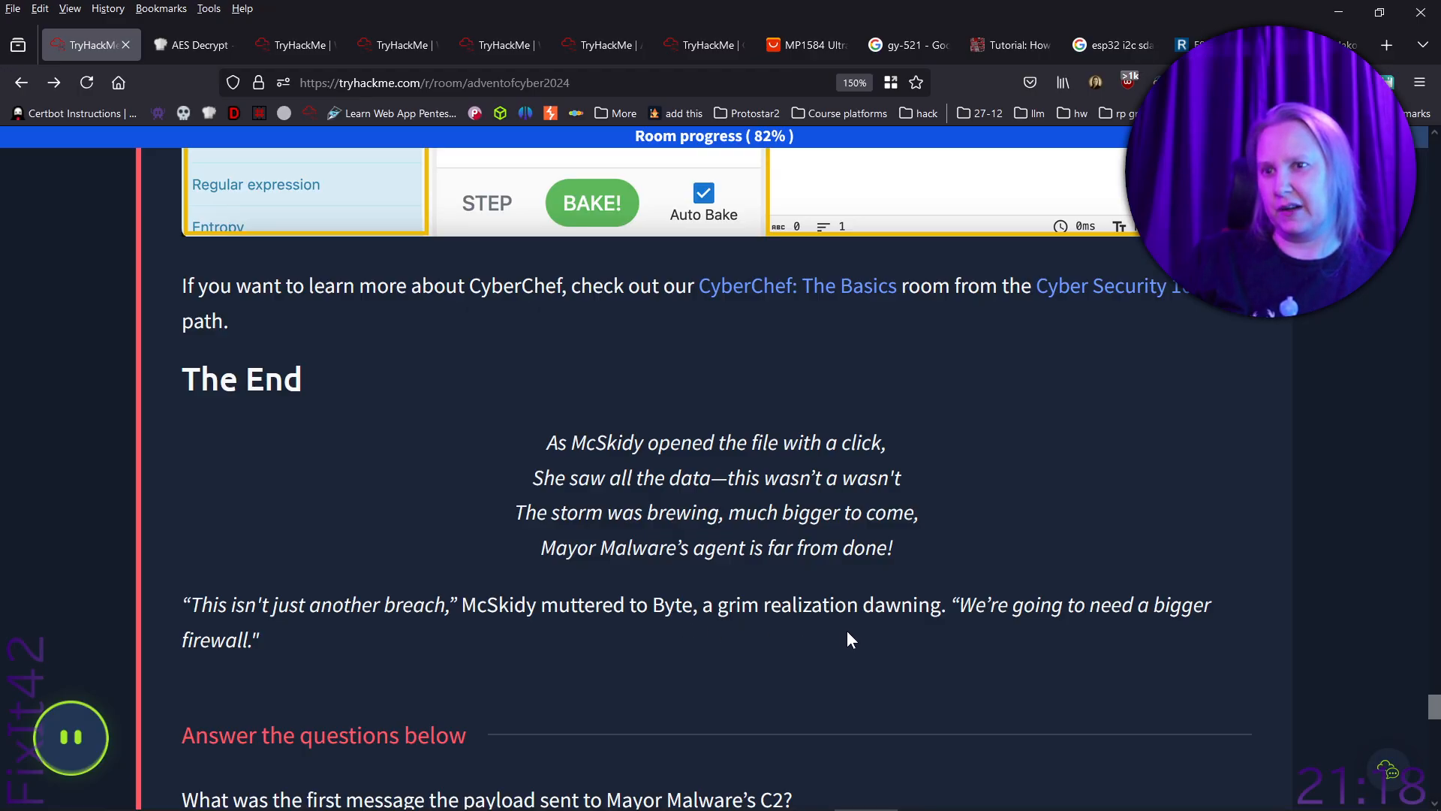
scroll(848, 634, "down", 4)
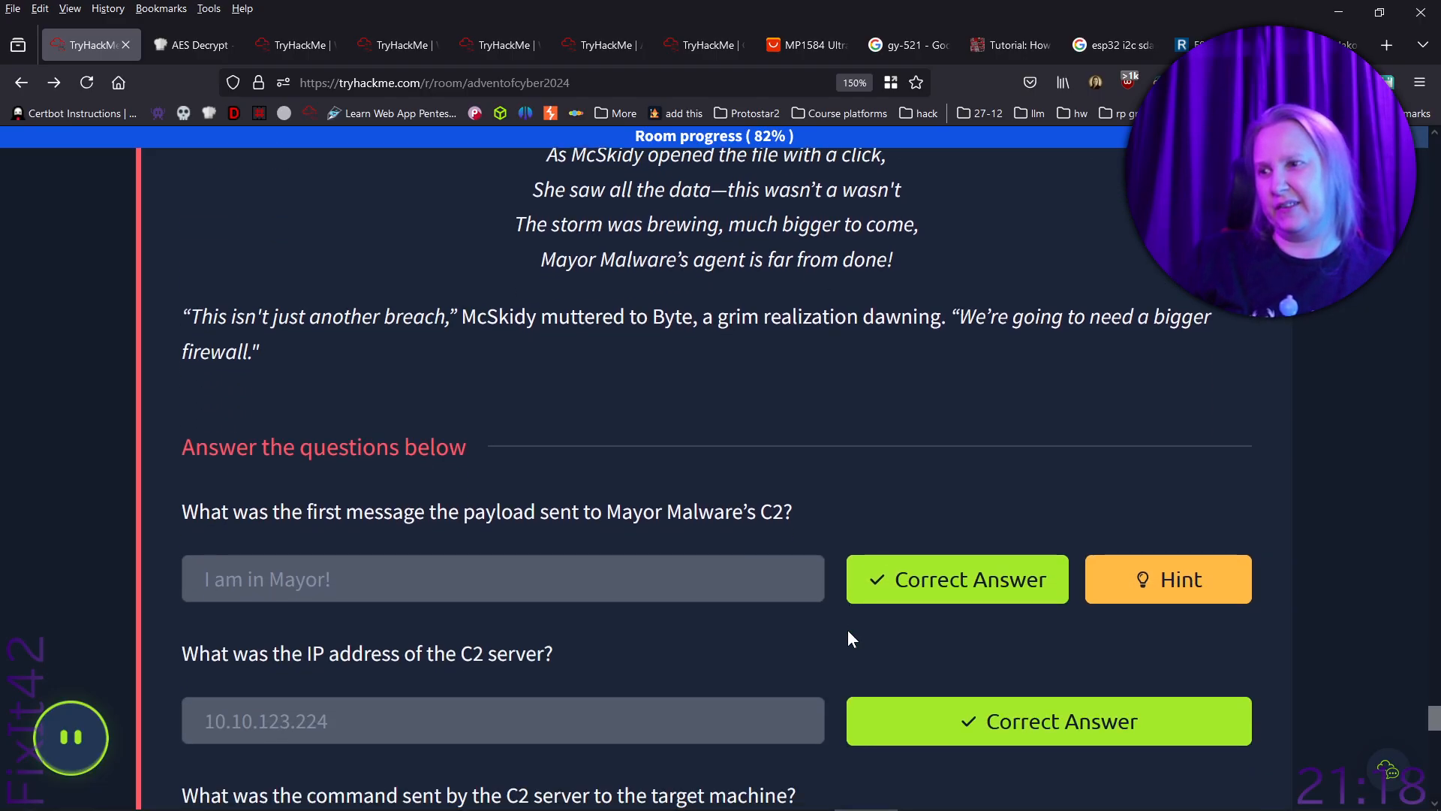
scroll(848, 635, "down", 8)
scroll(848, 638, "up", 3)
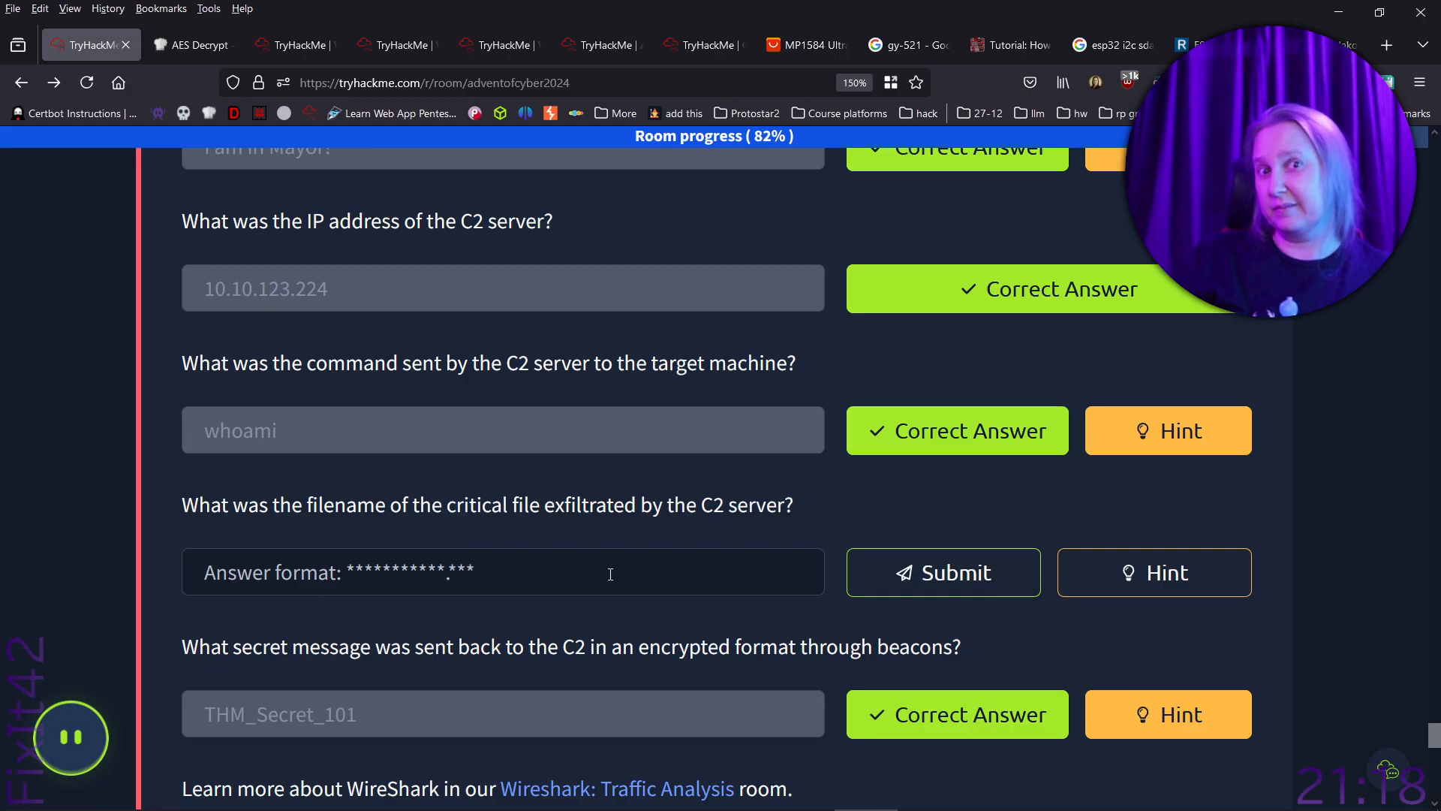
key("alt+Tab")
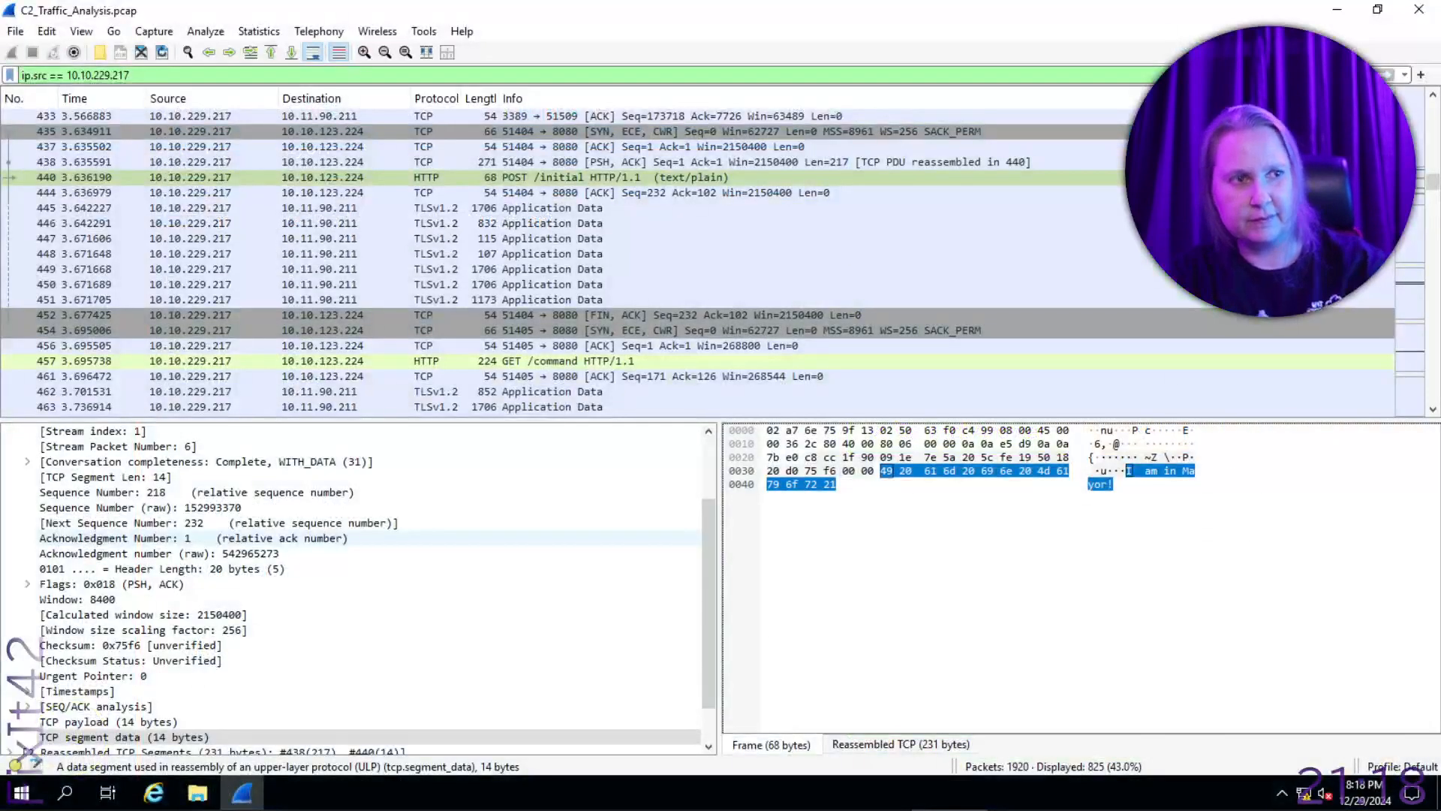
- Inspect the contents of the GET /command packet and the POST /beacon packets 488 and 673
left_click(691, 362)
scroll(706, 320, "down", 10)
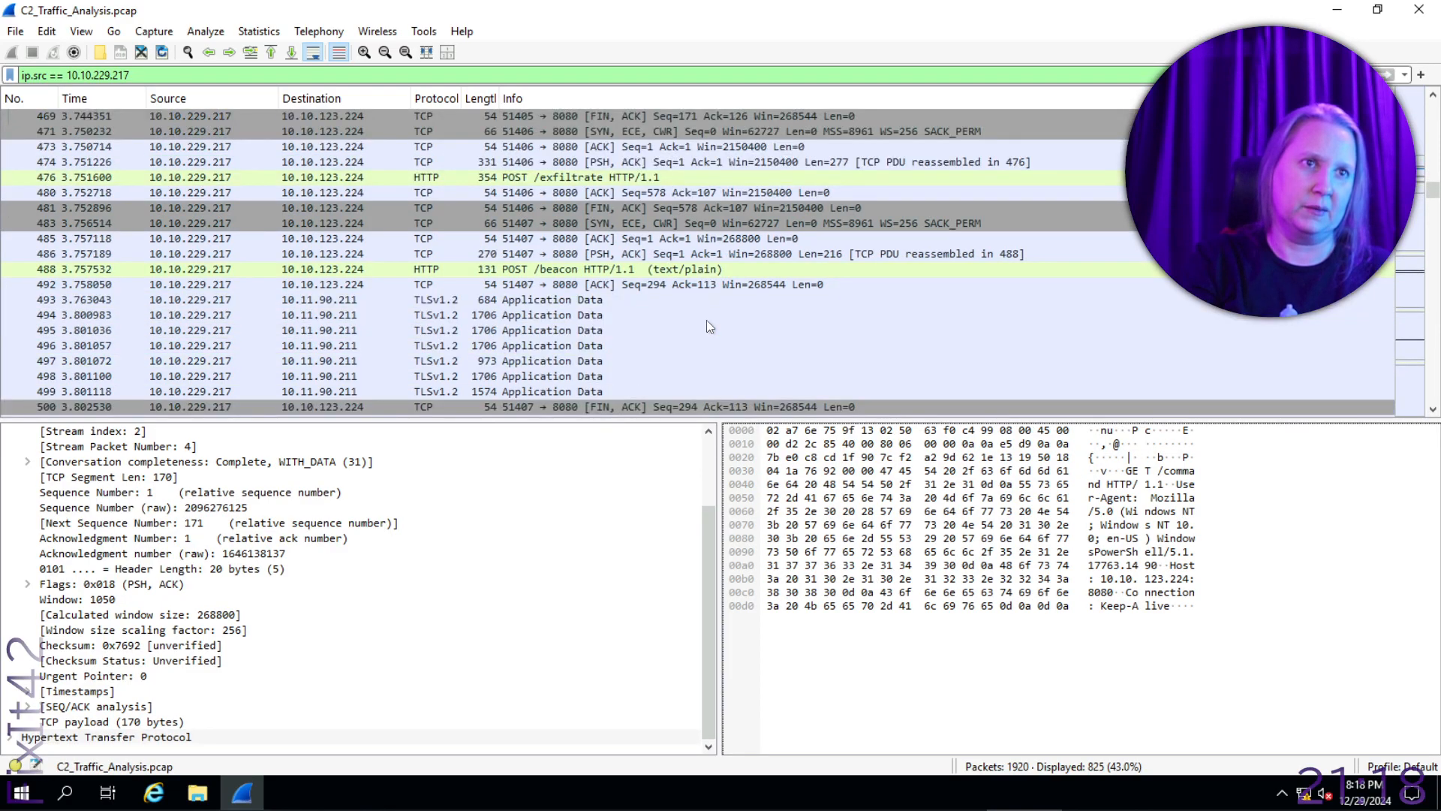
scroll(704, 319, "up", 2)
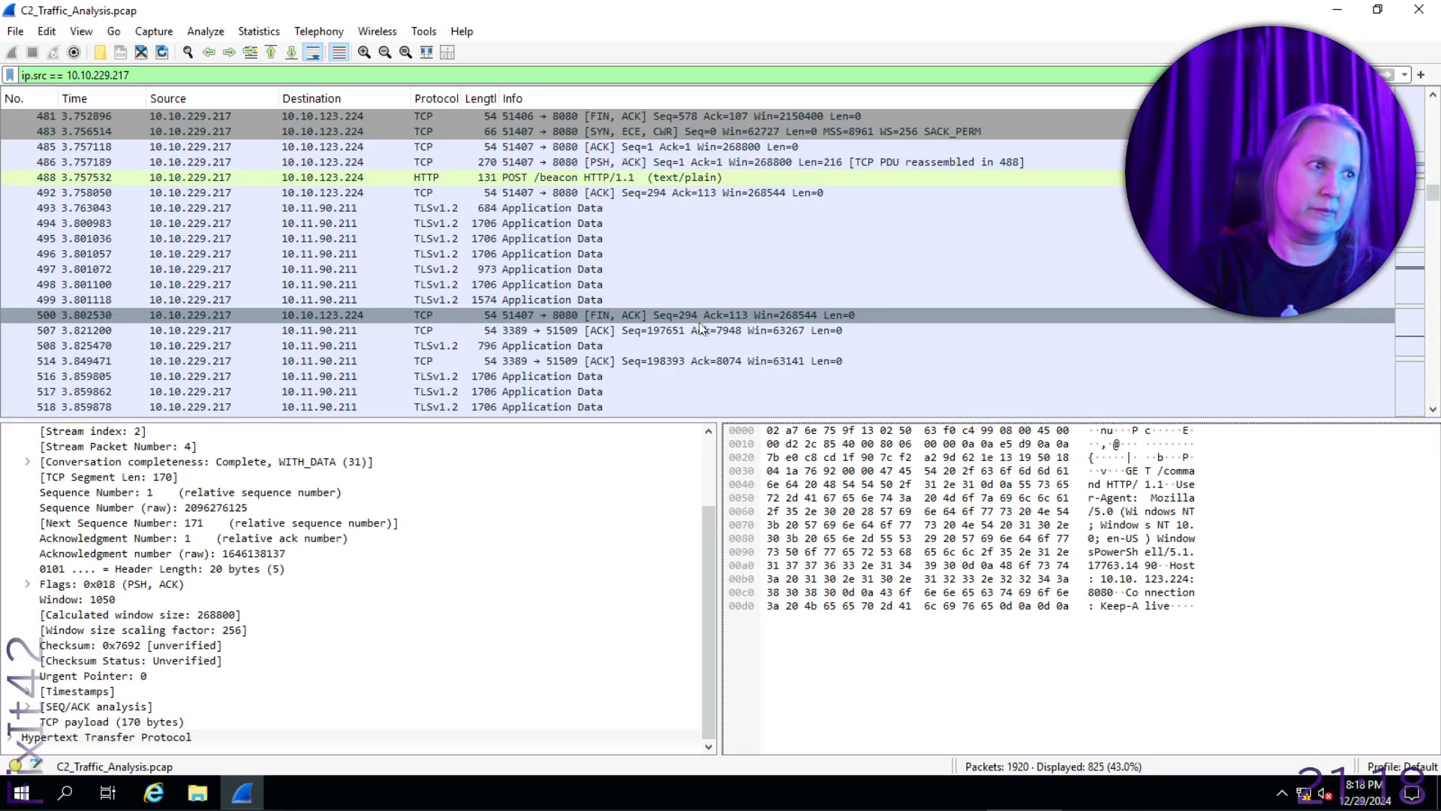
left_click(650, 177)
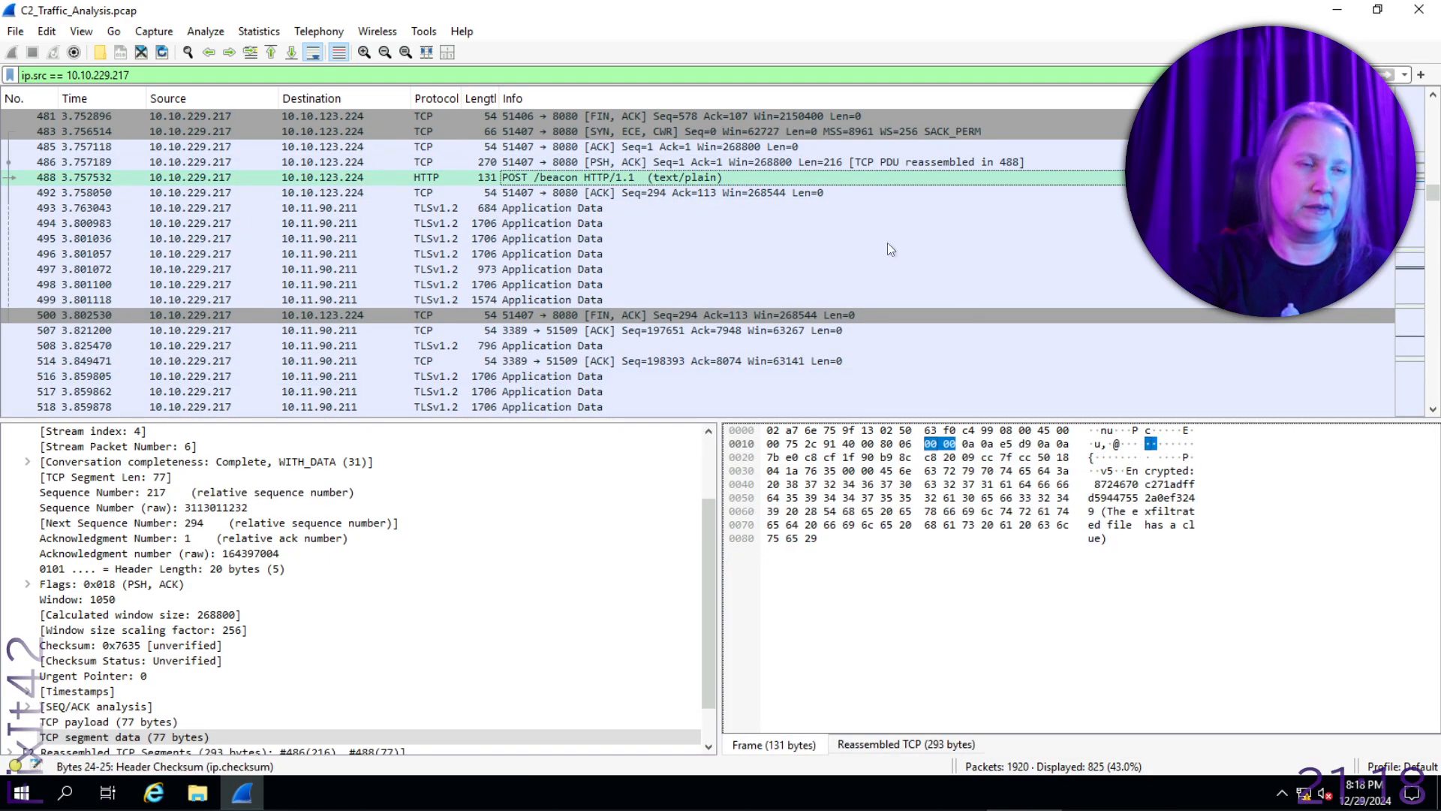
scroll(705, 227, "down", 15)
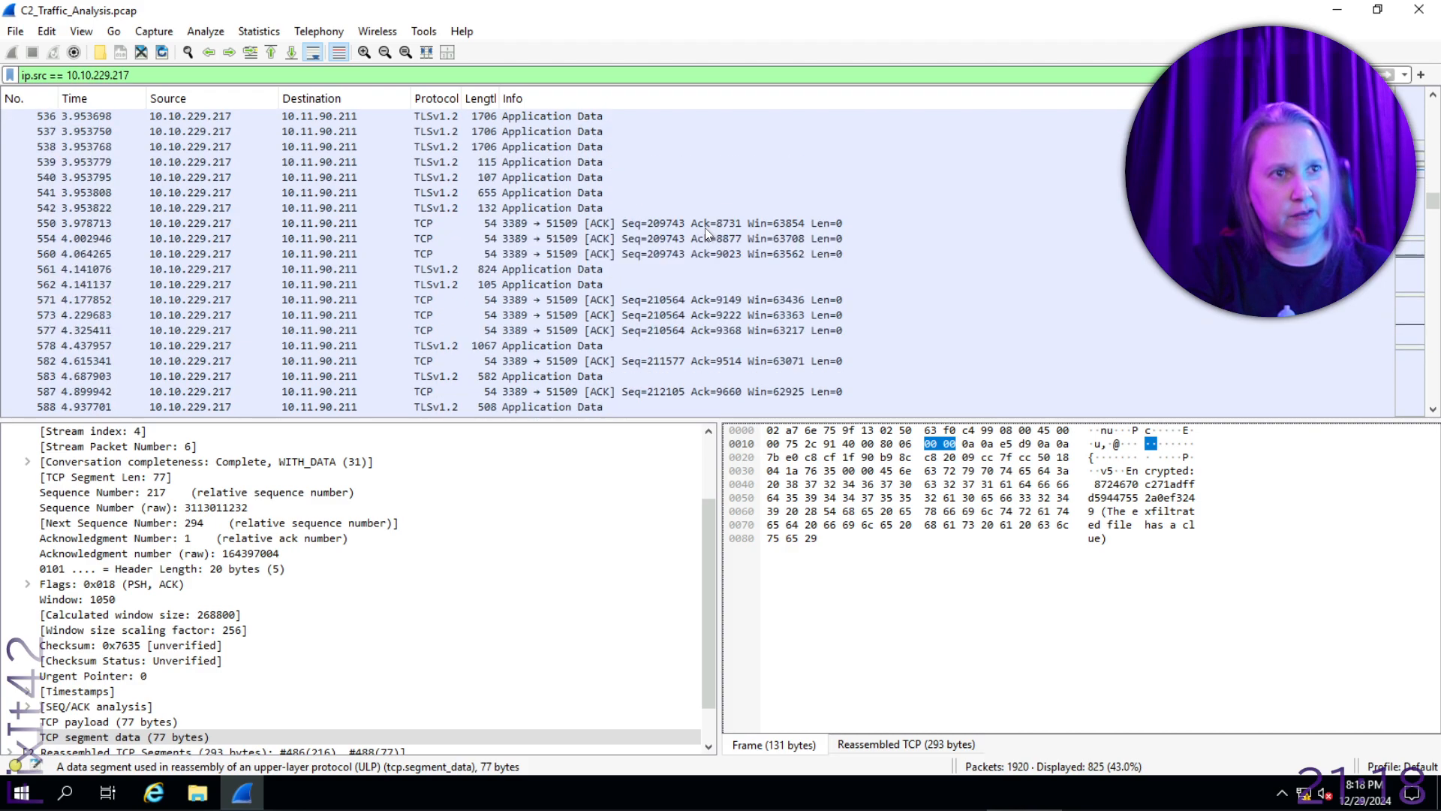
scroll(705, 228, "down", 10)
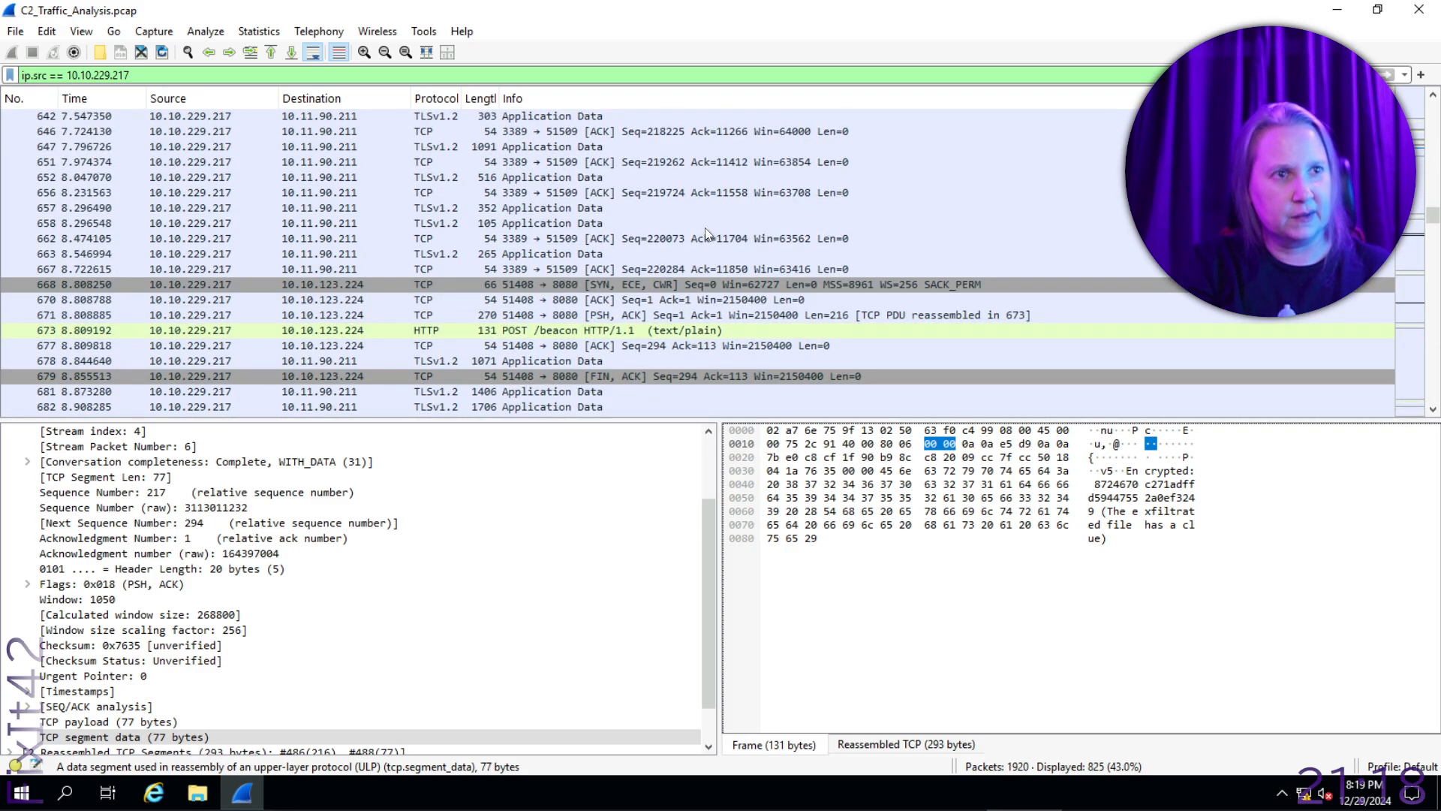
left_click(653, 240)
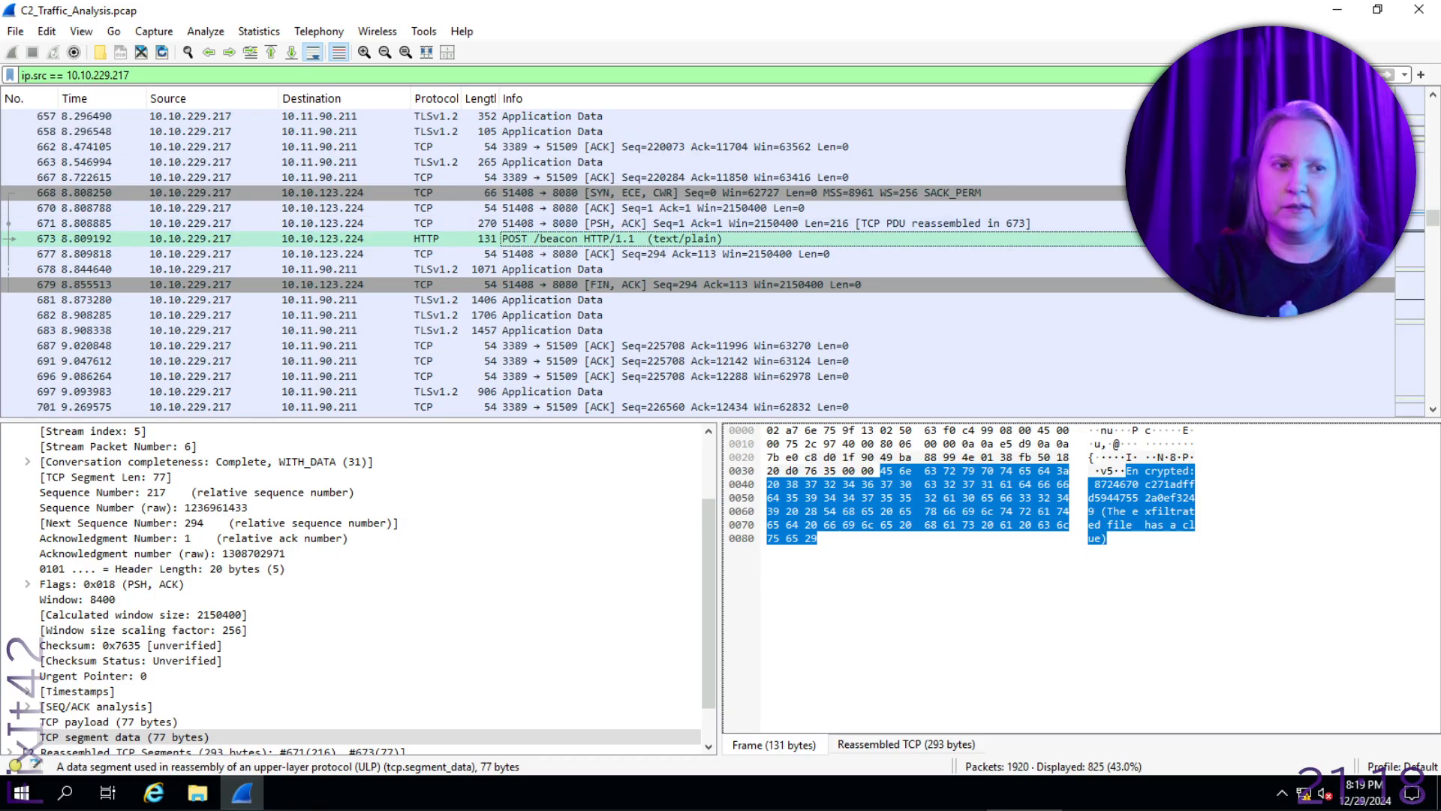
- Compare the encrypted beacon text saved in Notepad with the payload of POST /beacon packet 673
mouse_move(817, 801)
left_click(250, 796)
left_click_drag(997, 130, 931, 78)
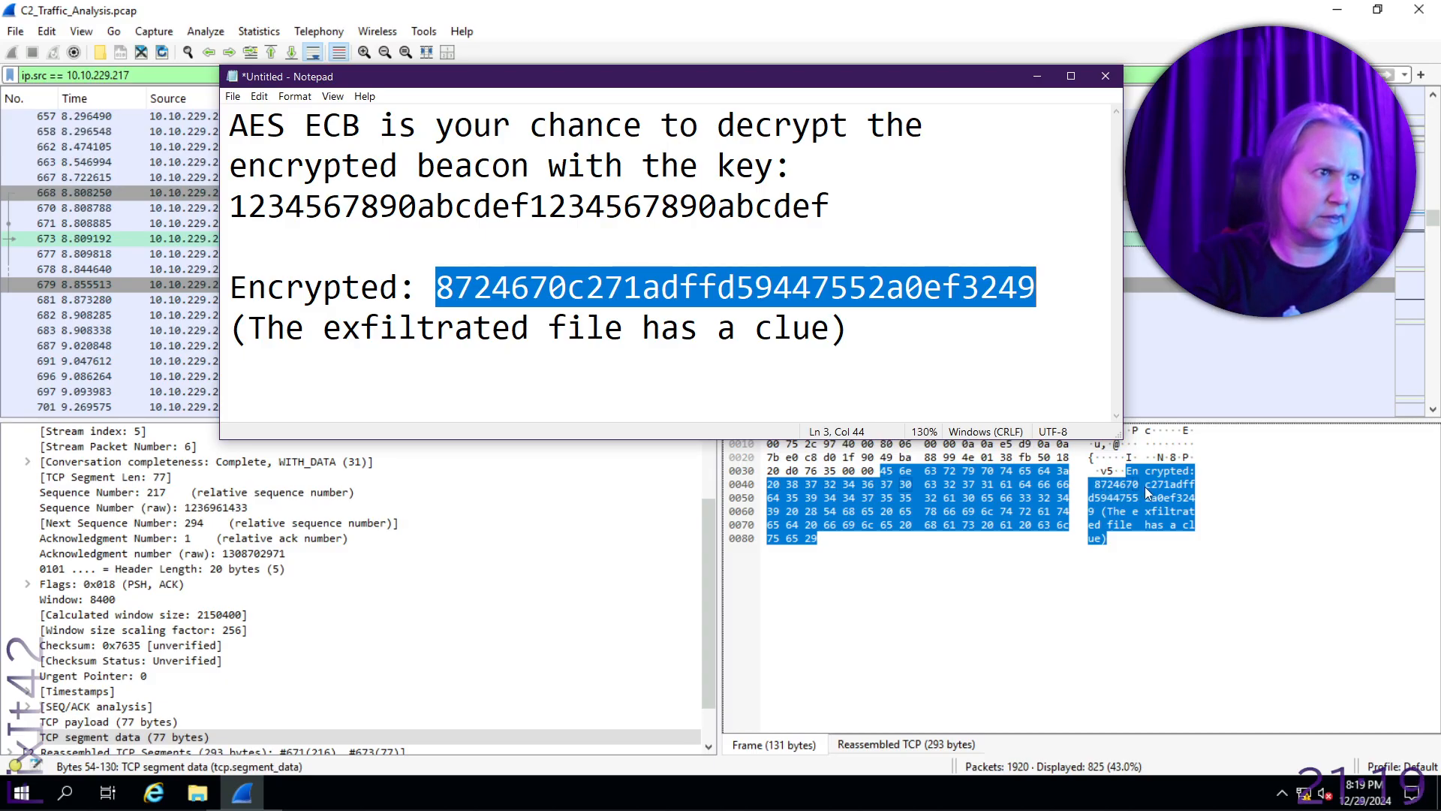
left_click(1165, 457)
left_click_drag(928, 66, 0, 181)
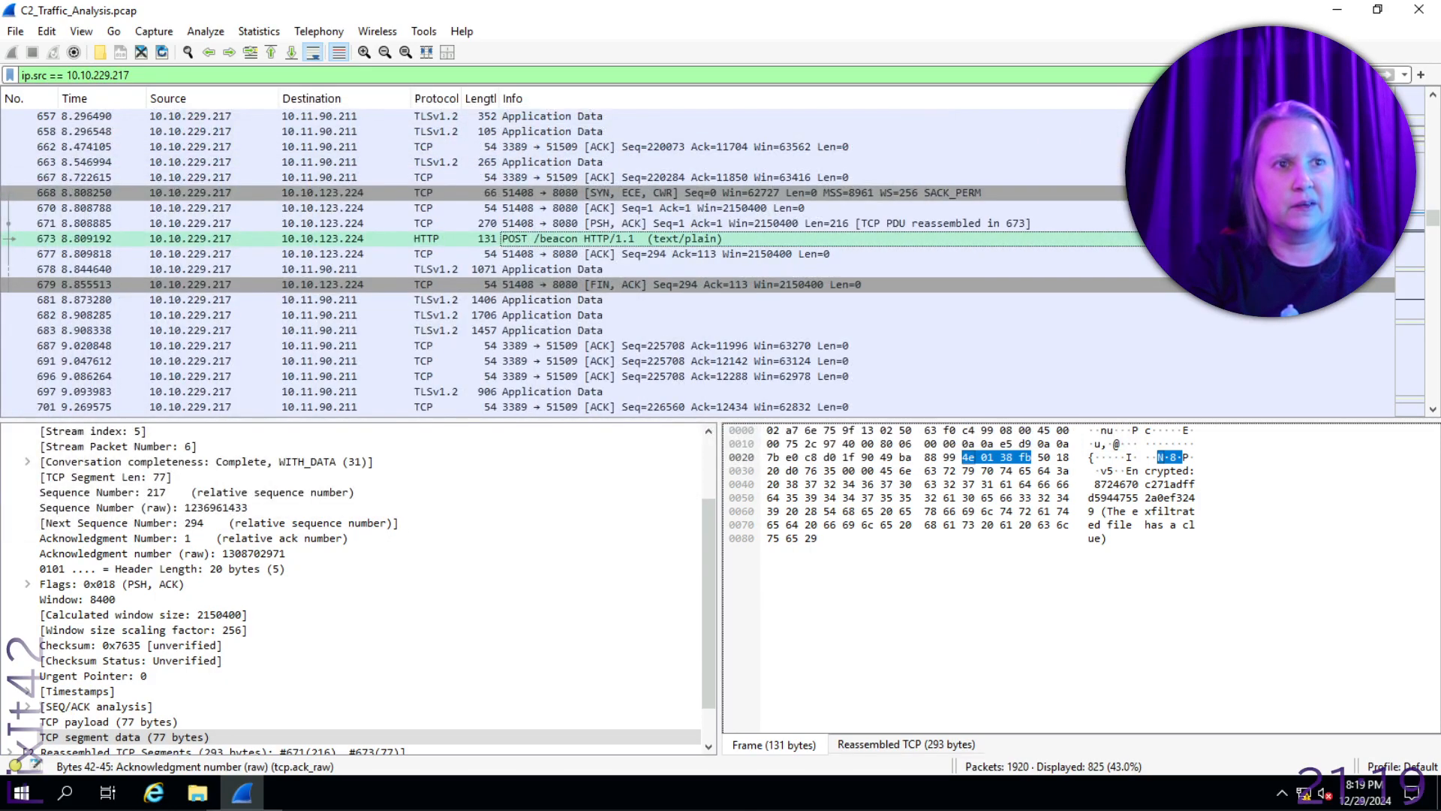
- Examine the payloads of the subsequent POST /beacon packets 817, 955 and 1173
scroll(573, 279, "down", 10)
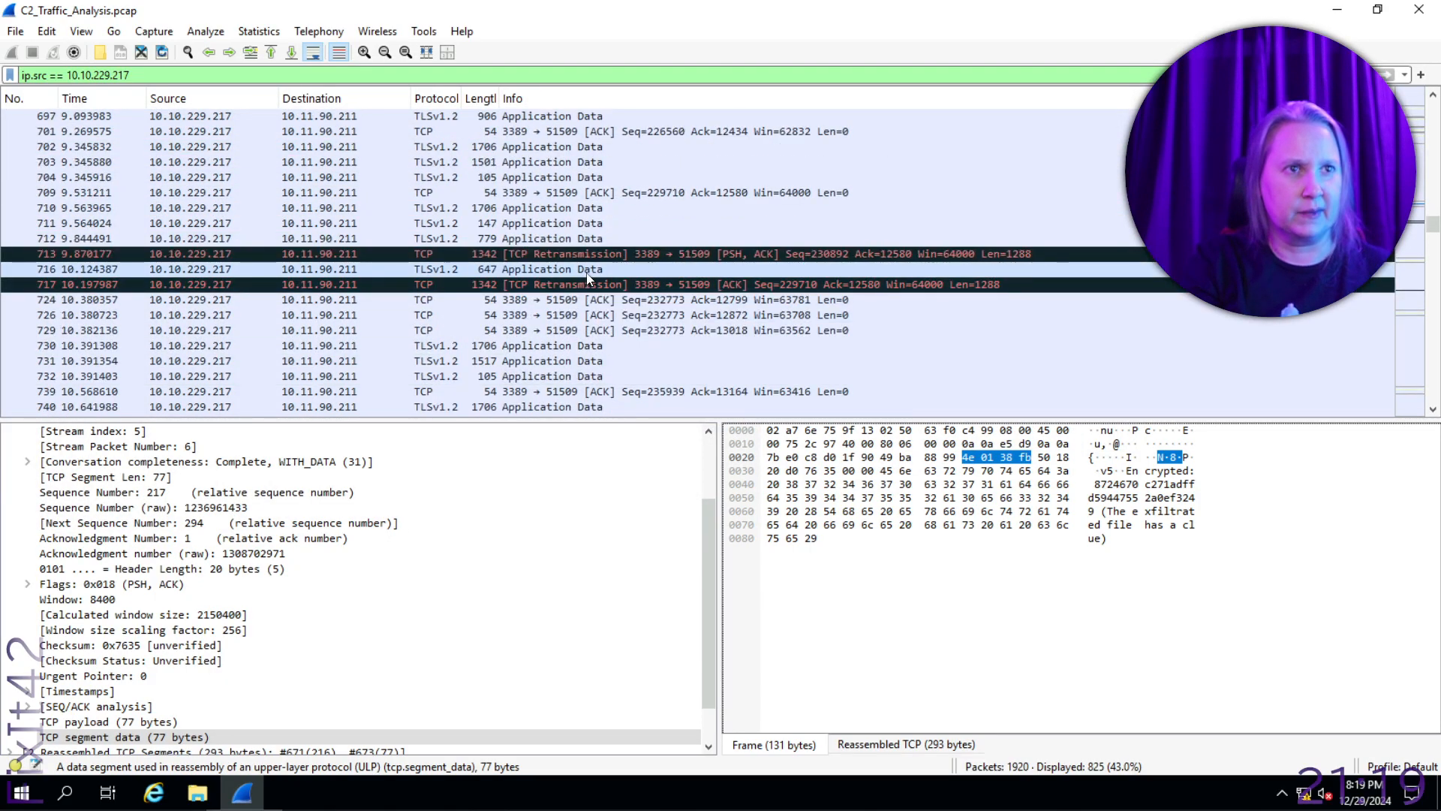
scroll(589, 274, "down", 10)
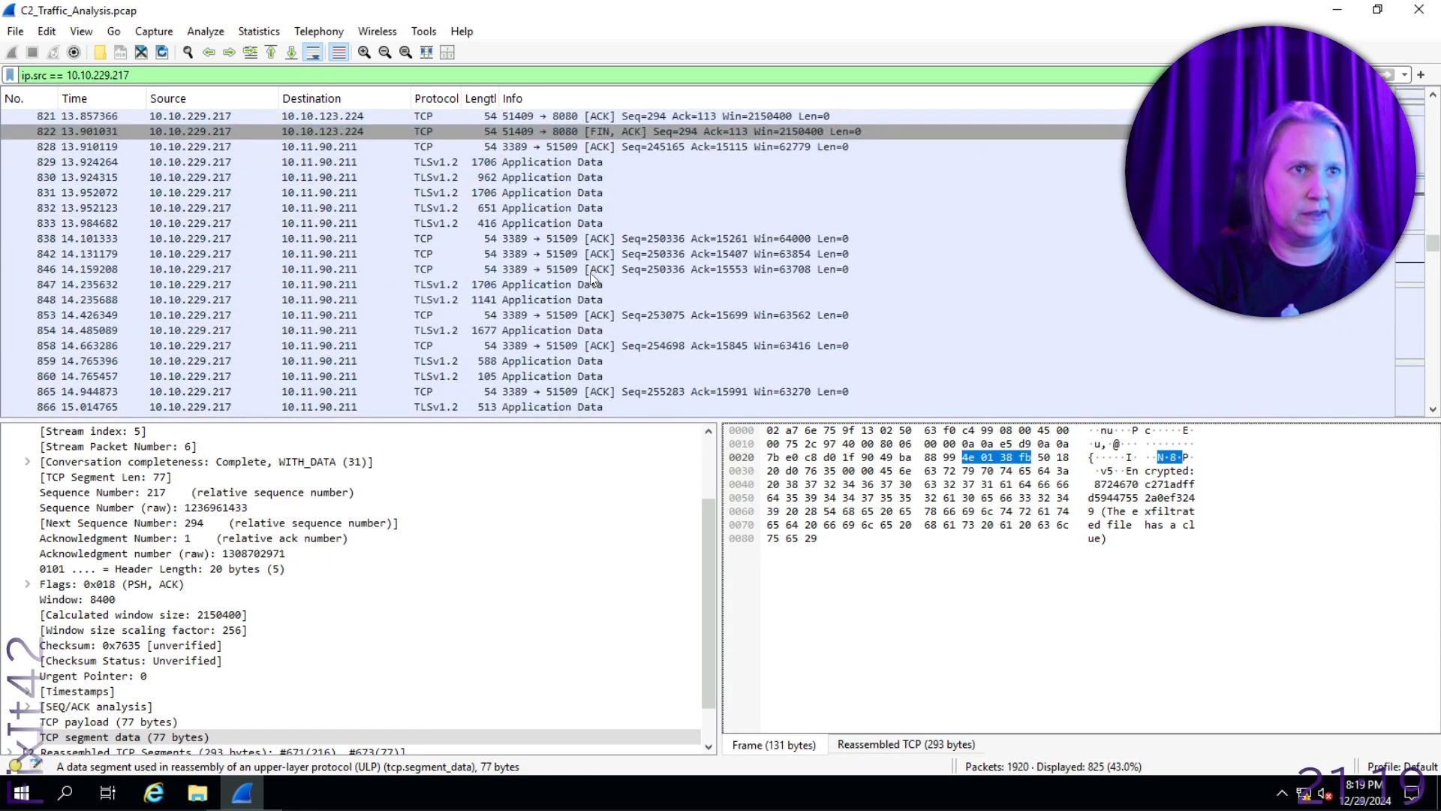
left_click(659, 197)
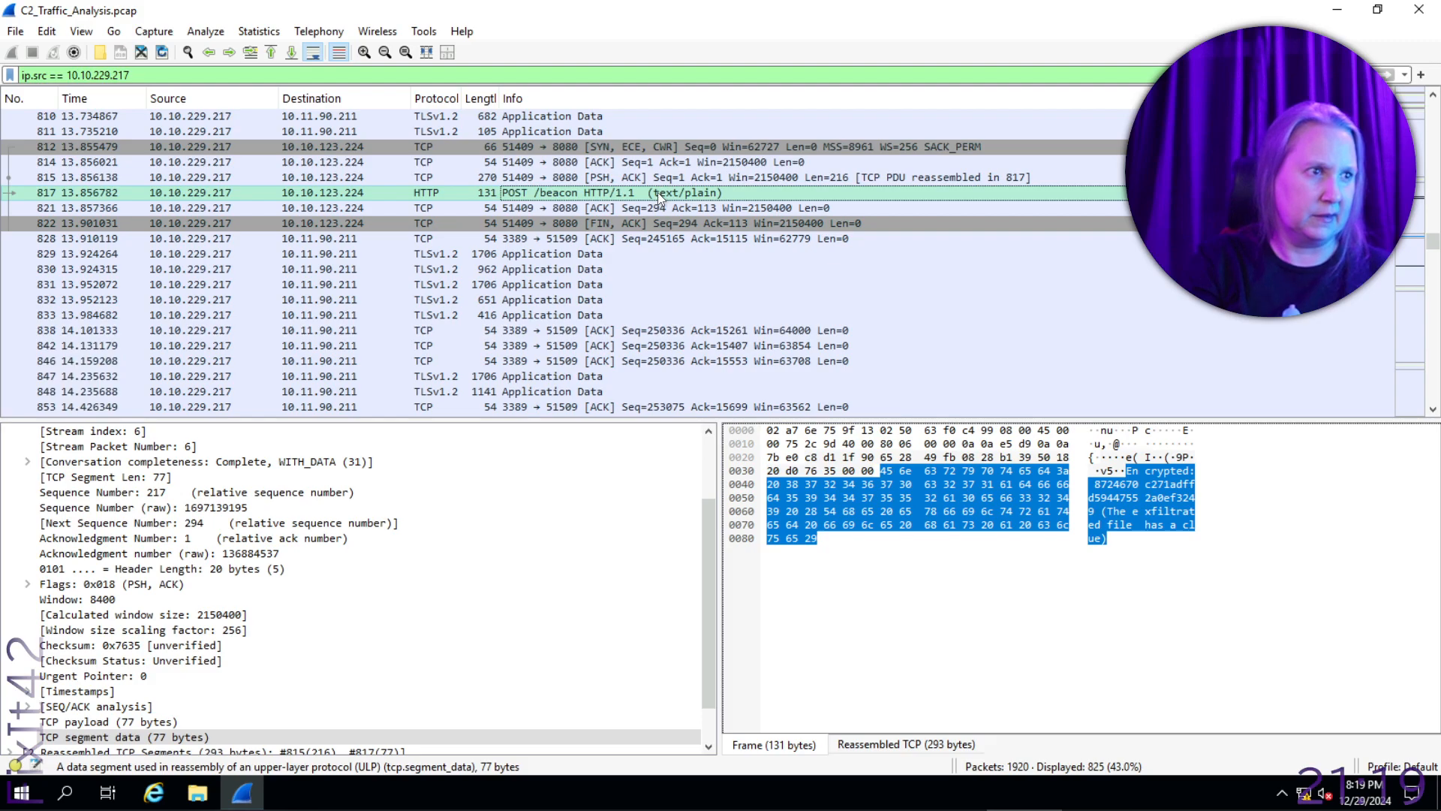
scroll(655, 192, "down", 10)
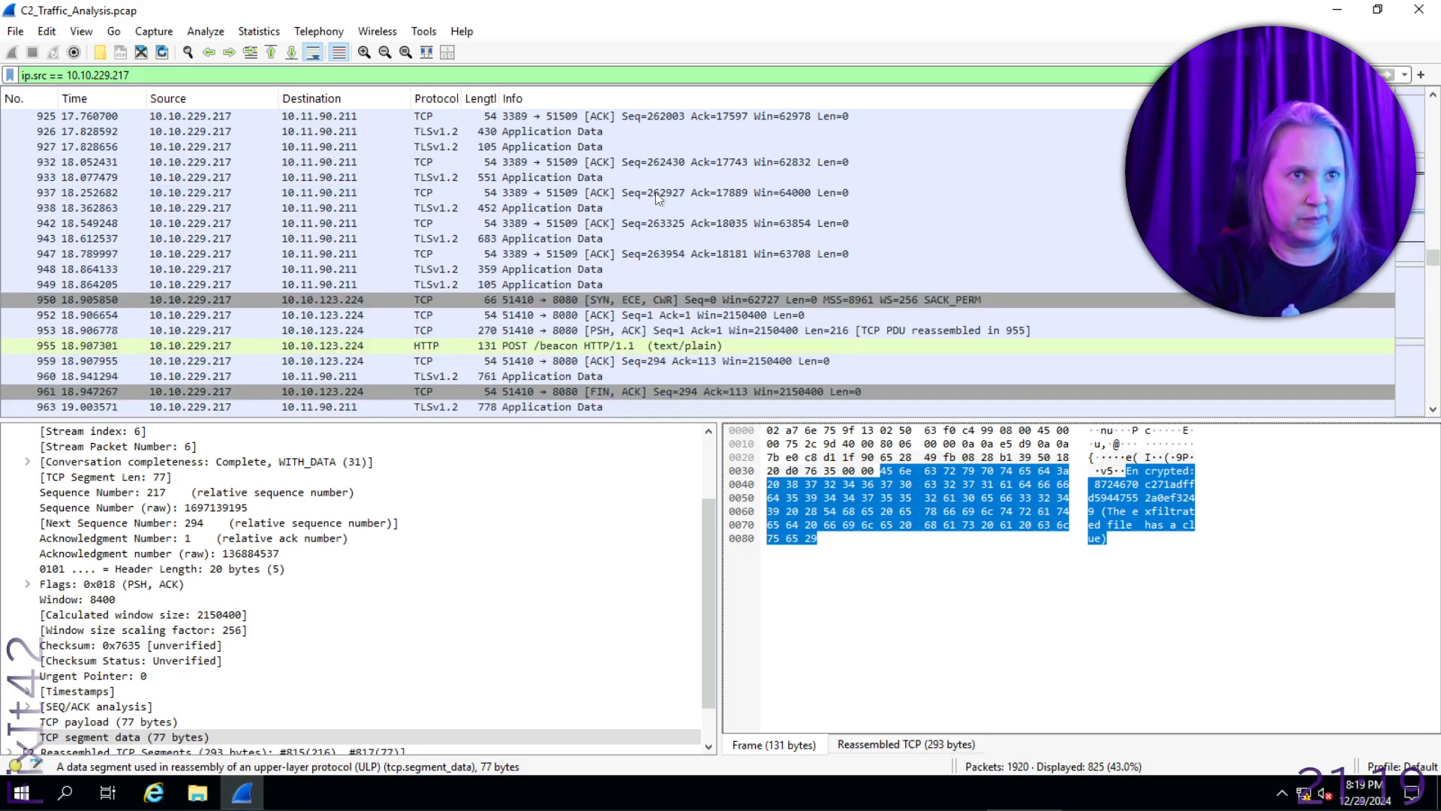
scroll(656, 192, "down", 5)
left_click(650, 162)
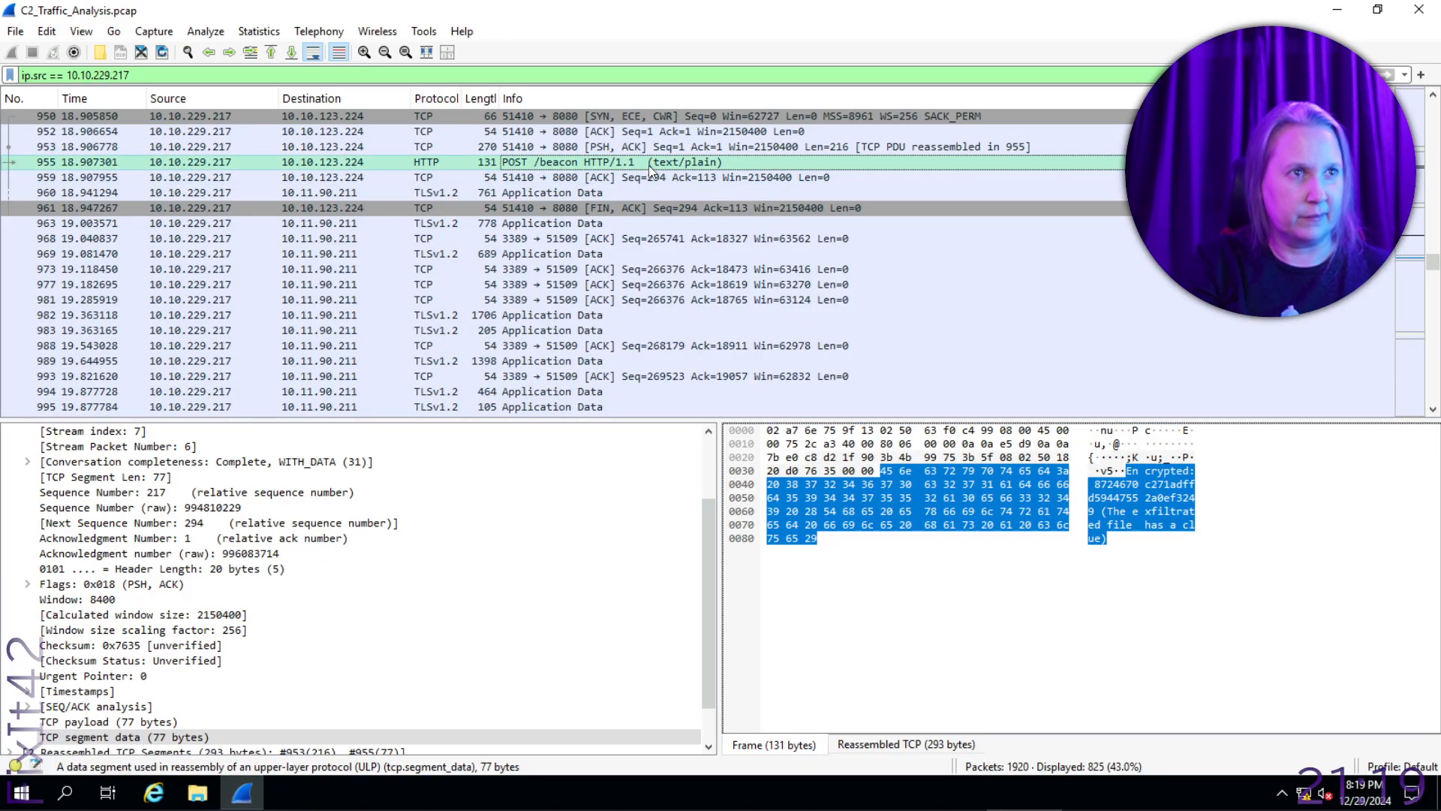
scroll(650, 170, "down", 20)
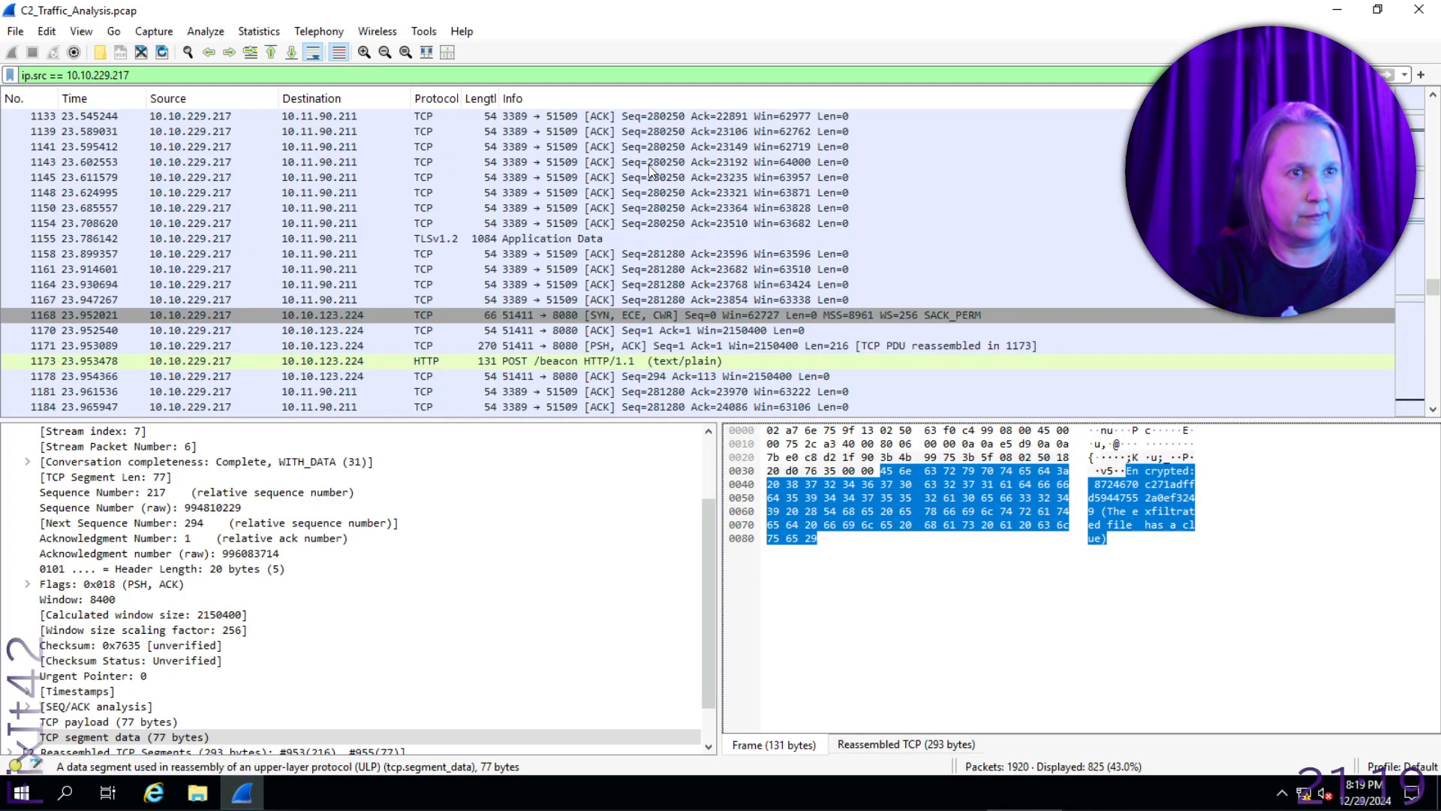
scroll(653, 171, "down", 4)
left_click(675, 181)
- Scan the rest of the capture through its last packet for further HTTP requests
scroll(674, 176, "down", 18)
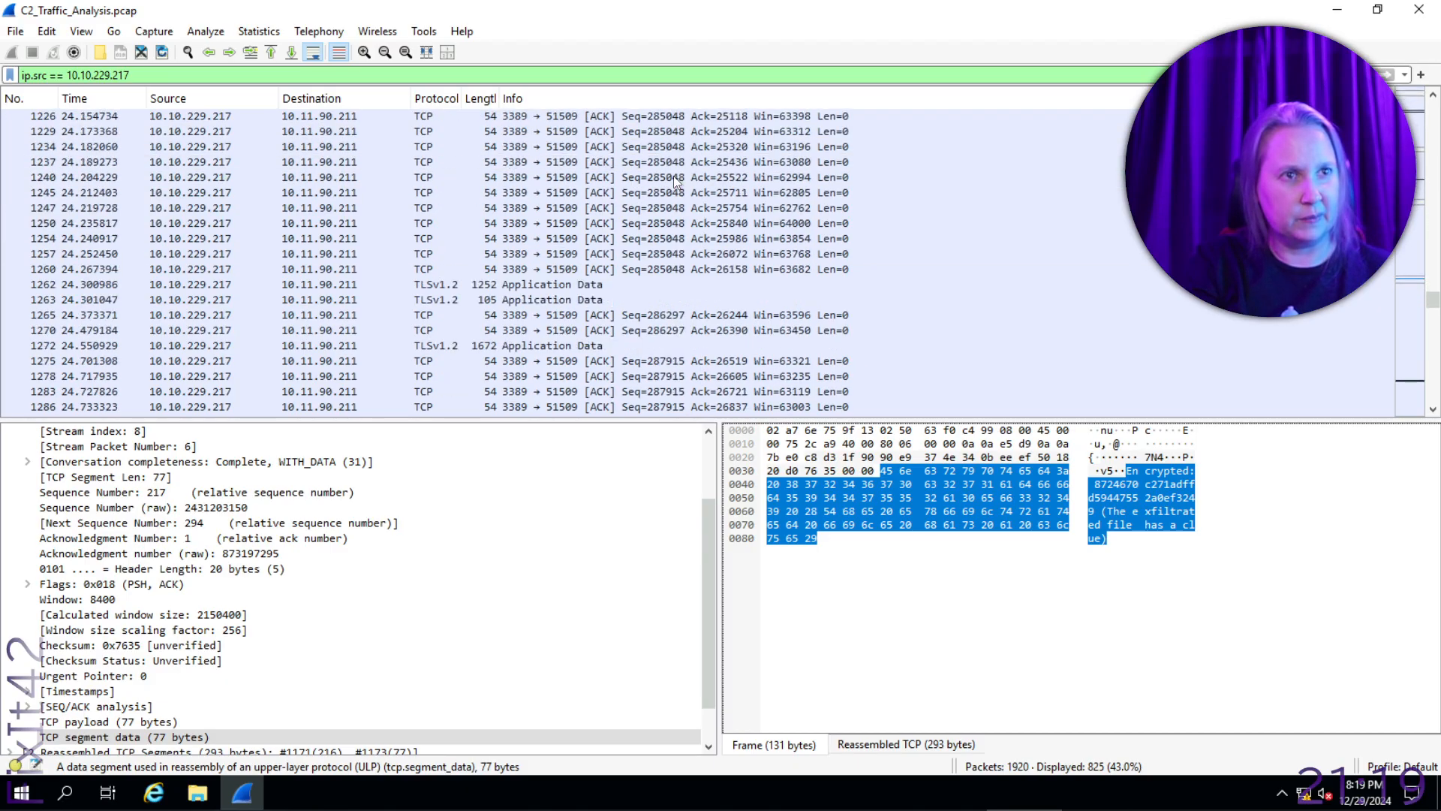
scroll(673, 176, "down", 15)
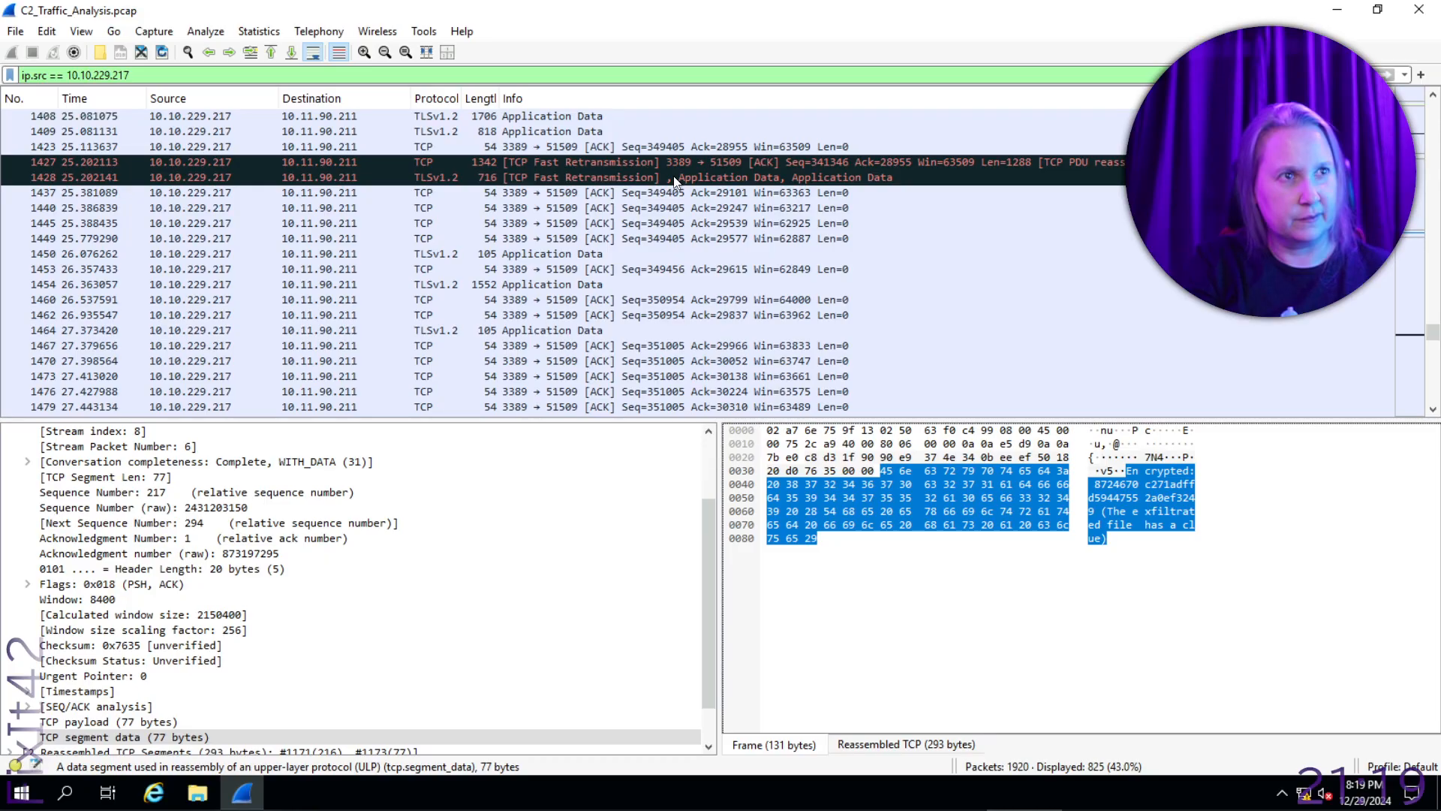
scroll(673, 178, "down", 15)
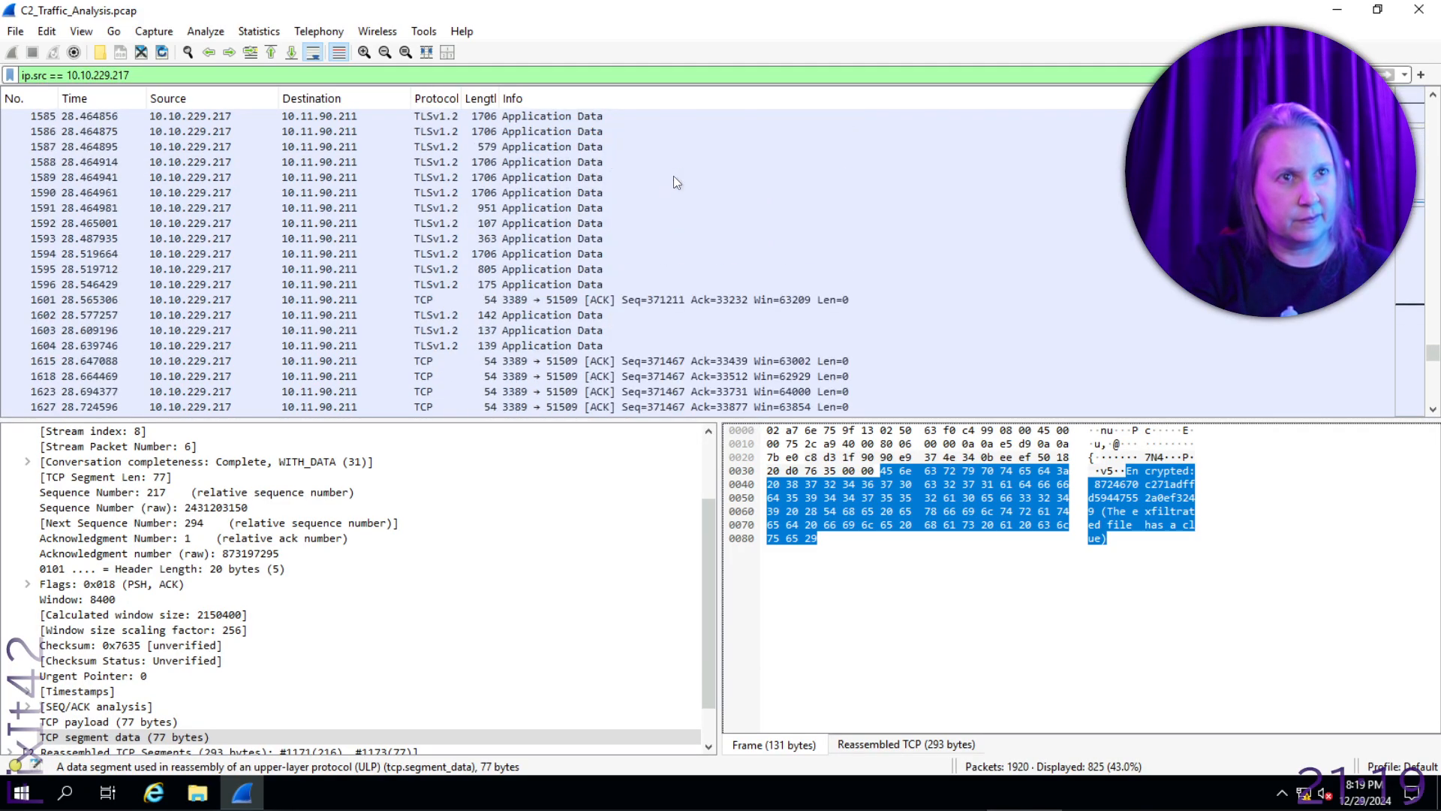
scroll(673, 179, "down", 12)
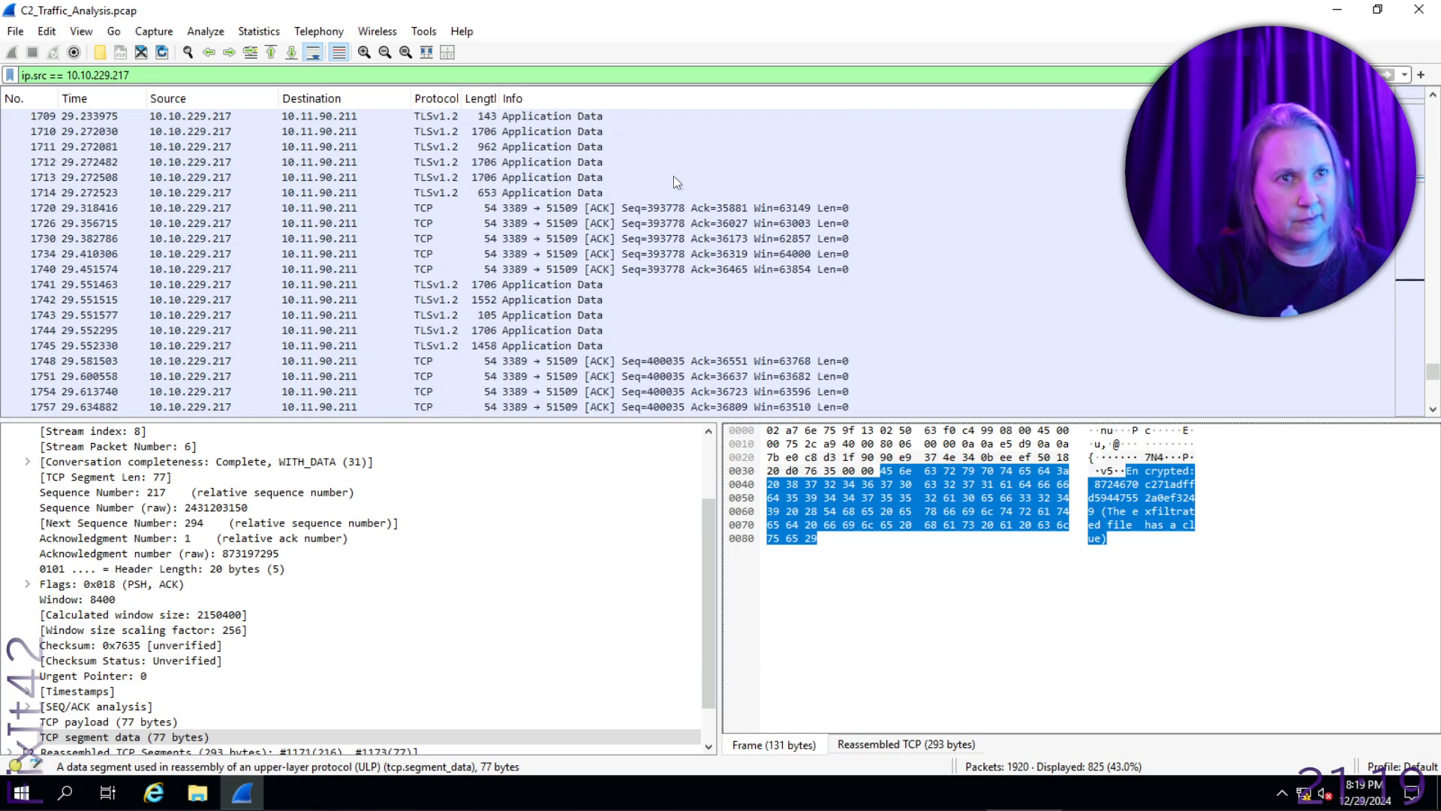
scroll(673, 176, "down", 10)
scroll(674, 176, "down", 6)
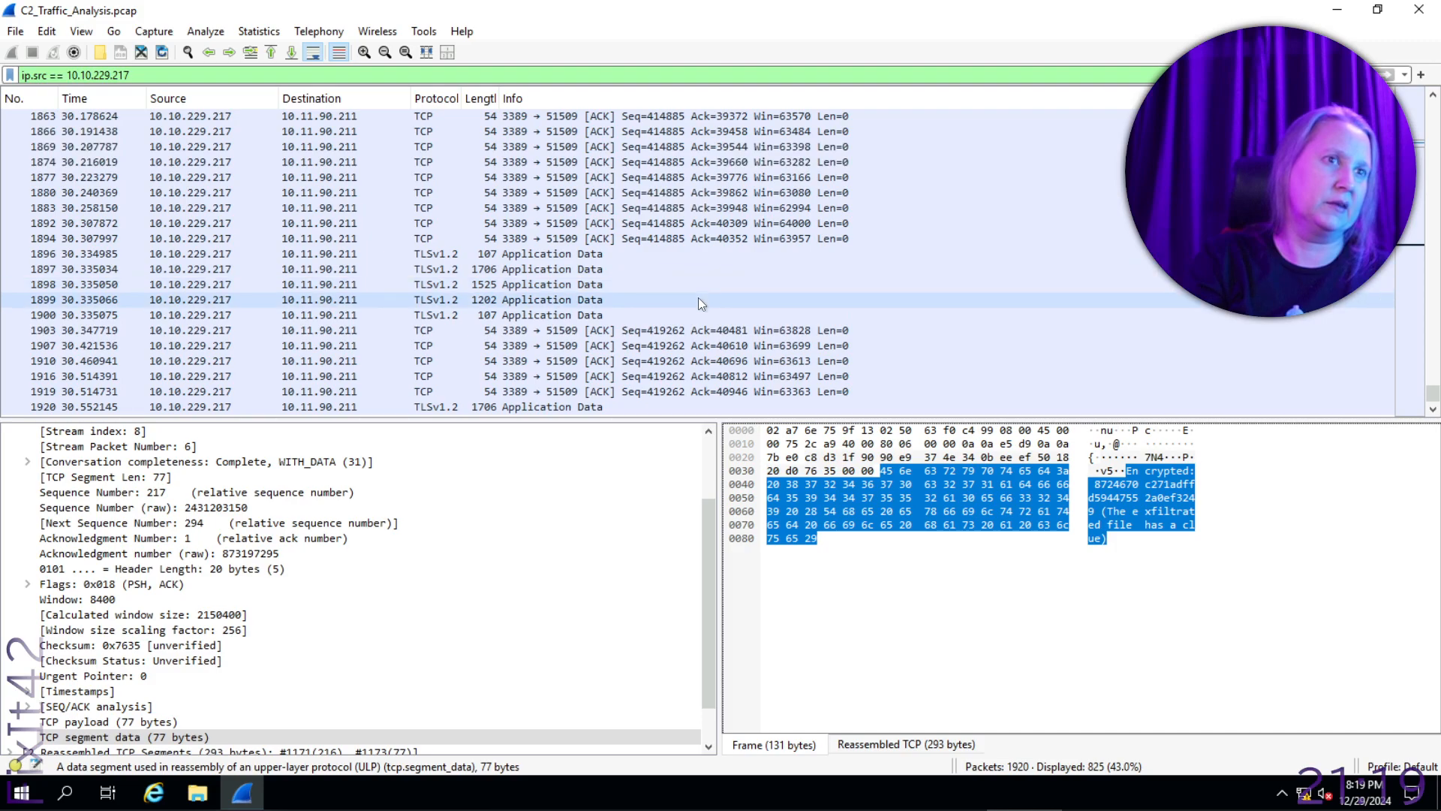
scroll(698, 301, "up", 20)
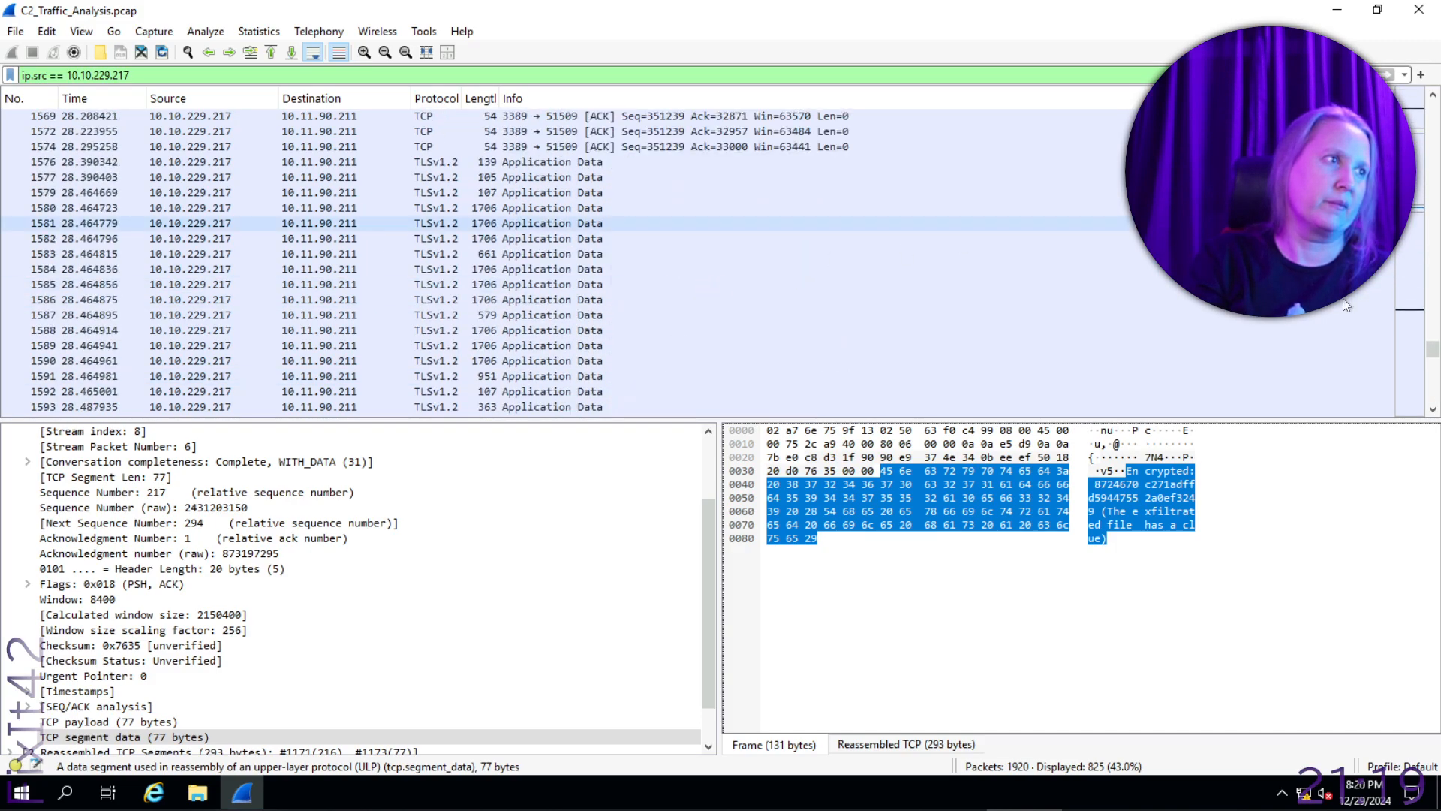
- Return to the beginning of the capture, then find and select the POST /exfiltrate packet
left_click_drag(1434, 336, 1434, 109)
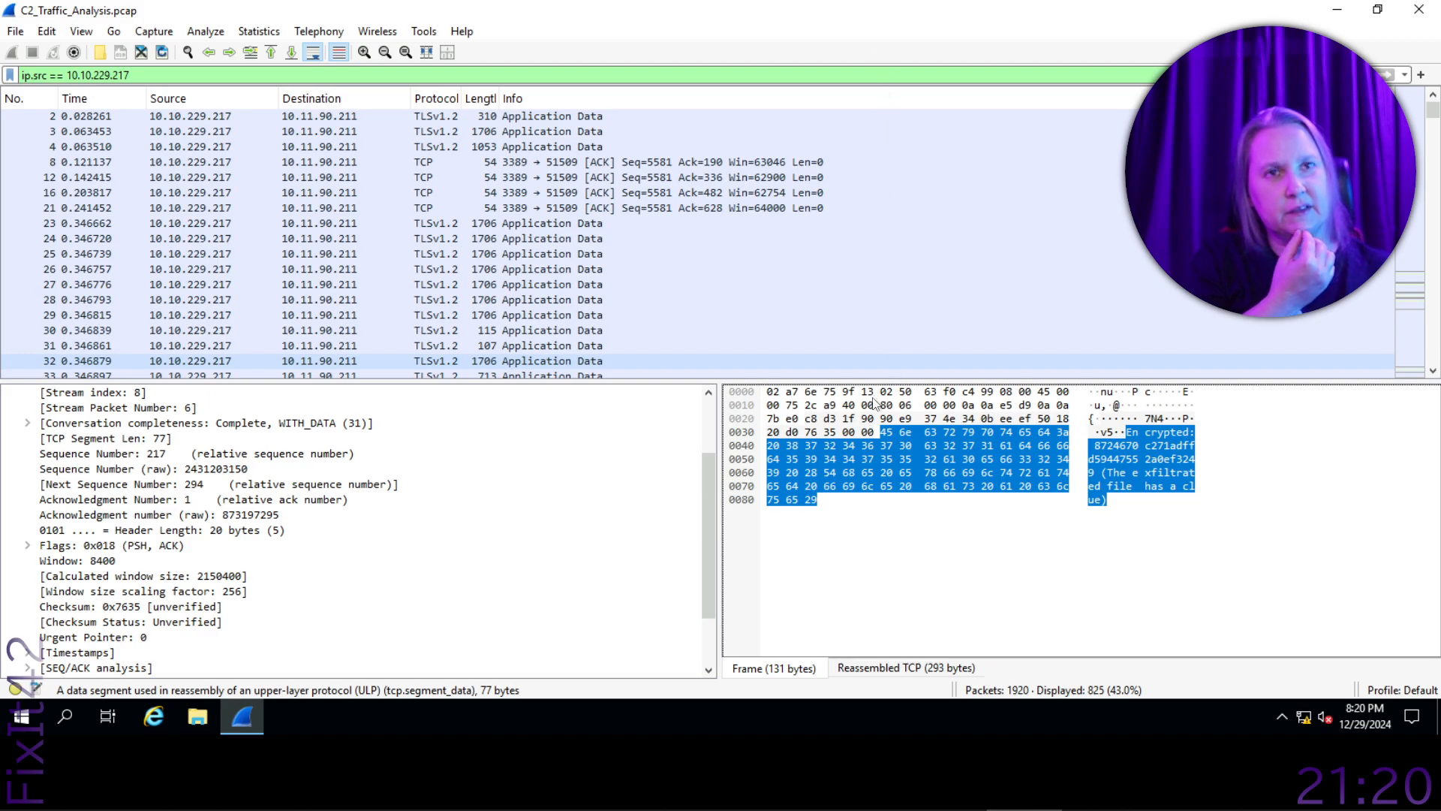
mouse_move(766, 2)
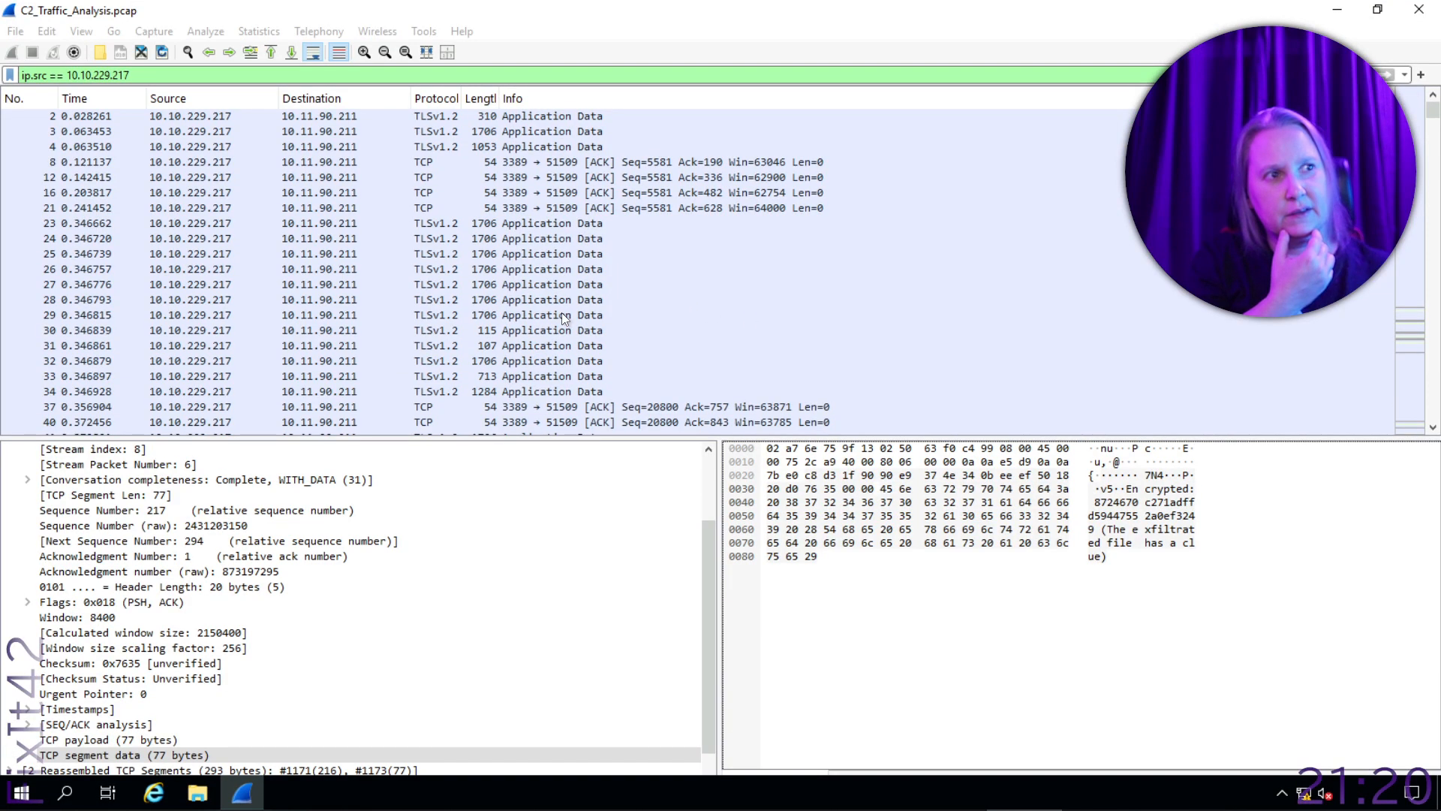
scroll(563, 311, "down", 4)
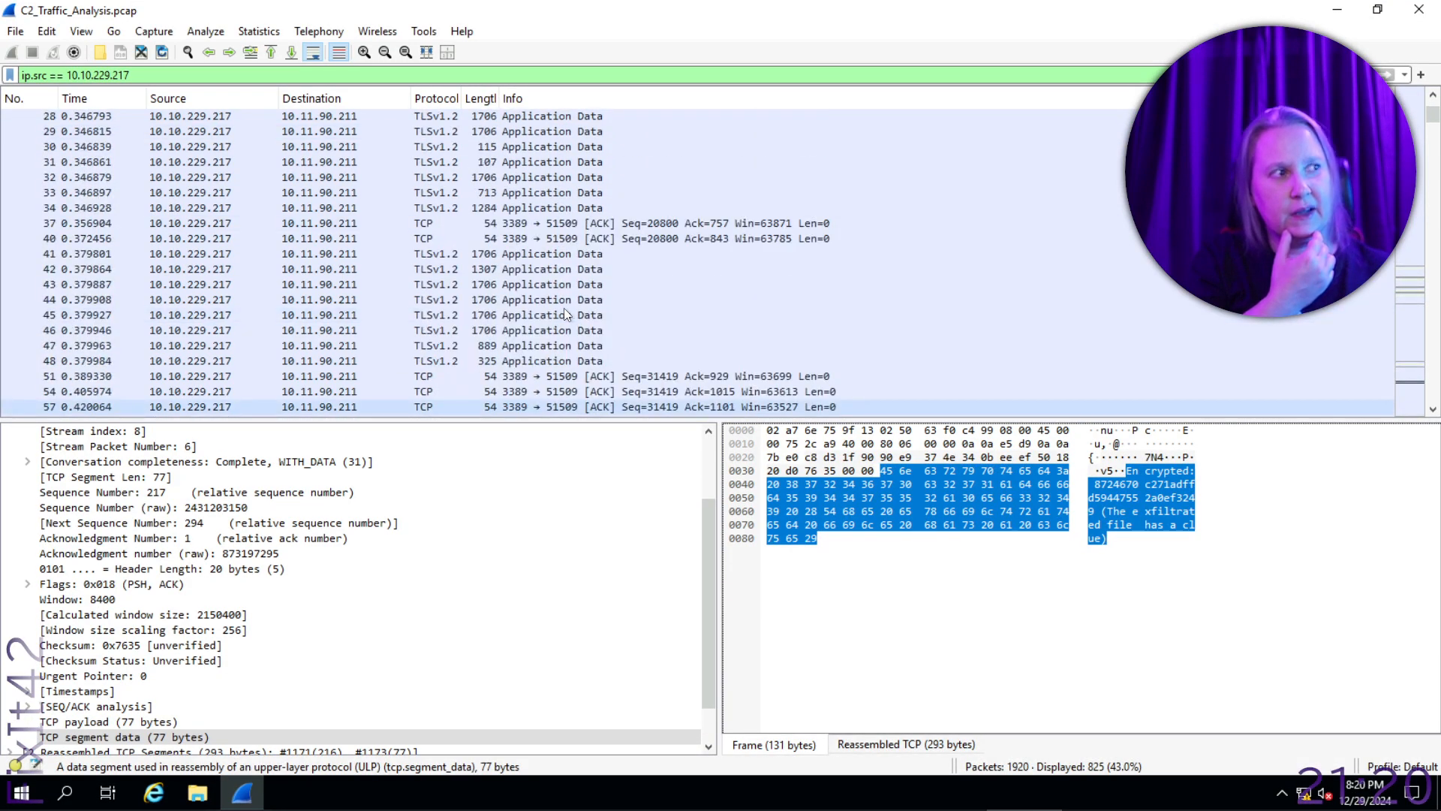
scroll(565, 307, "down", 20)
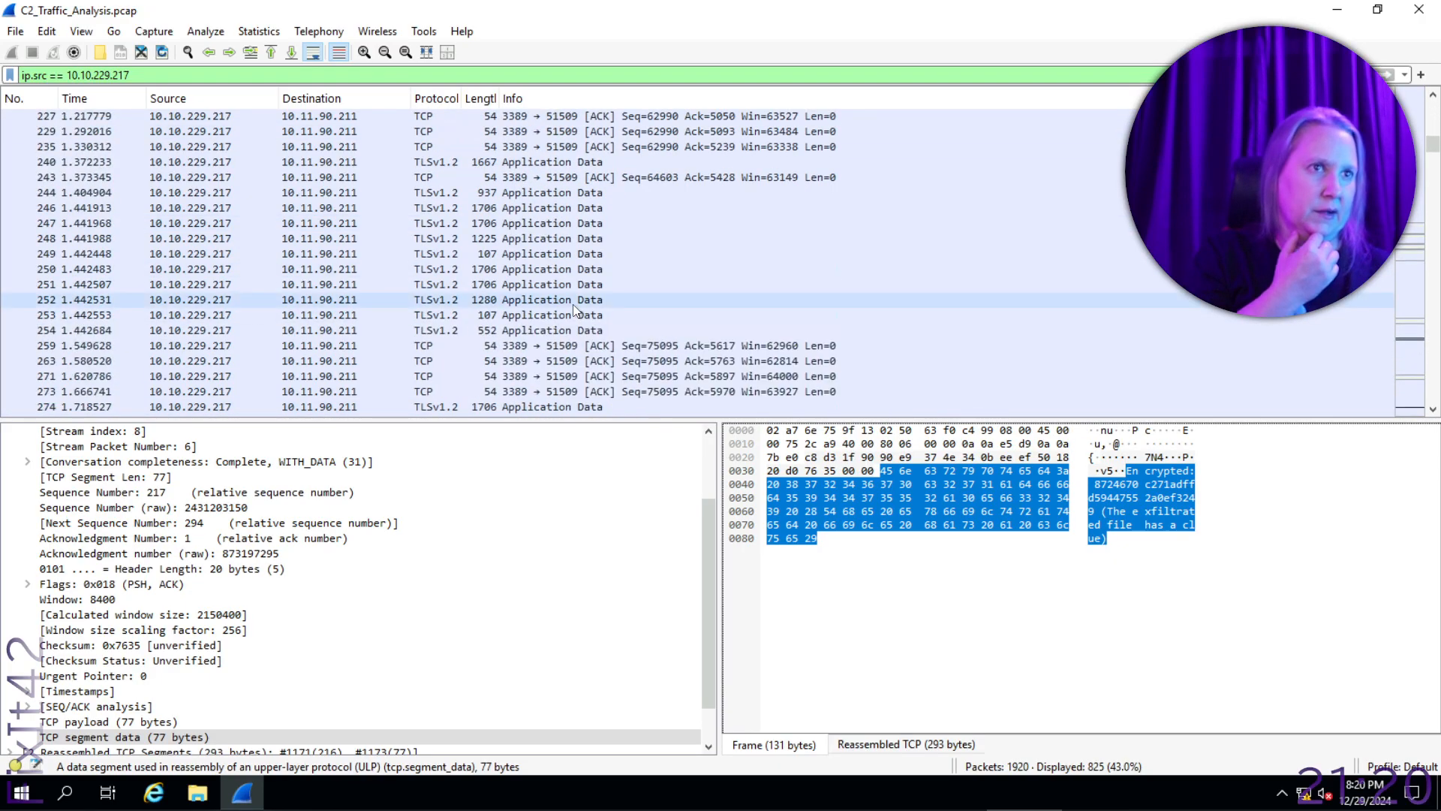
scroll(573, 304, "down", 20)
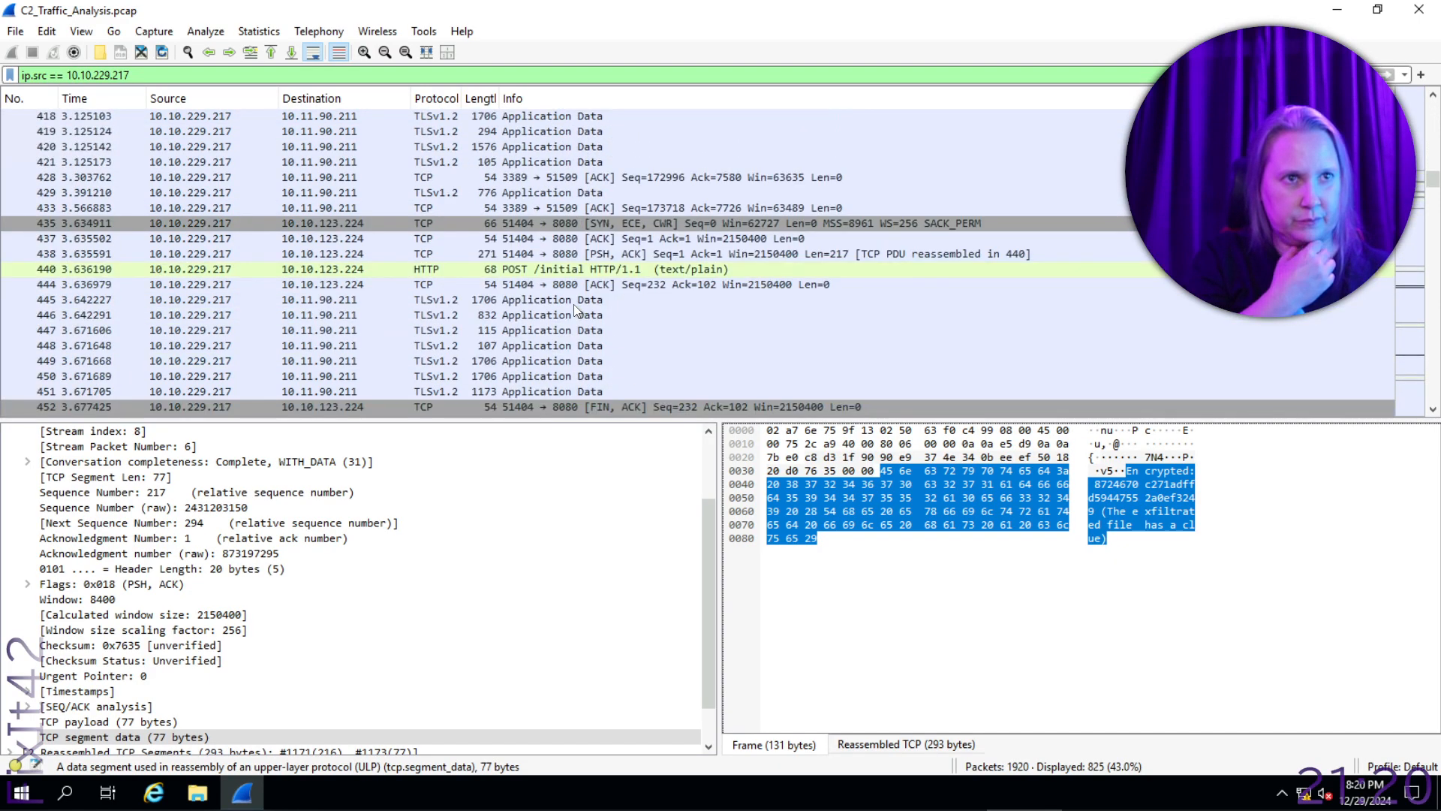
scroll(573, 304, "down", 7)
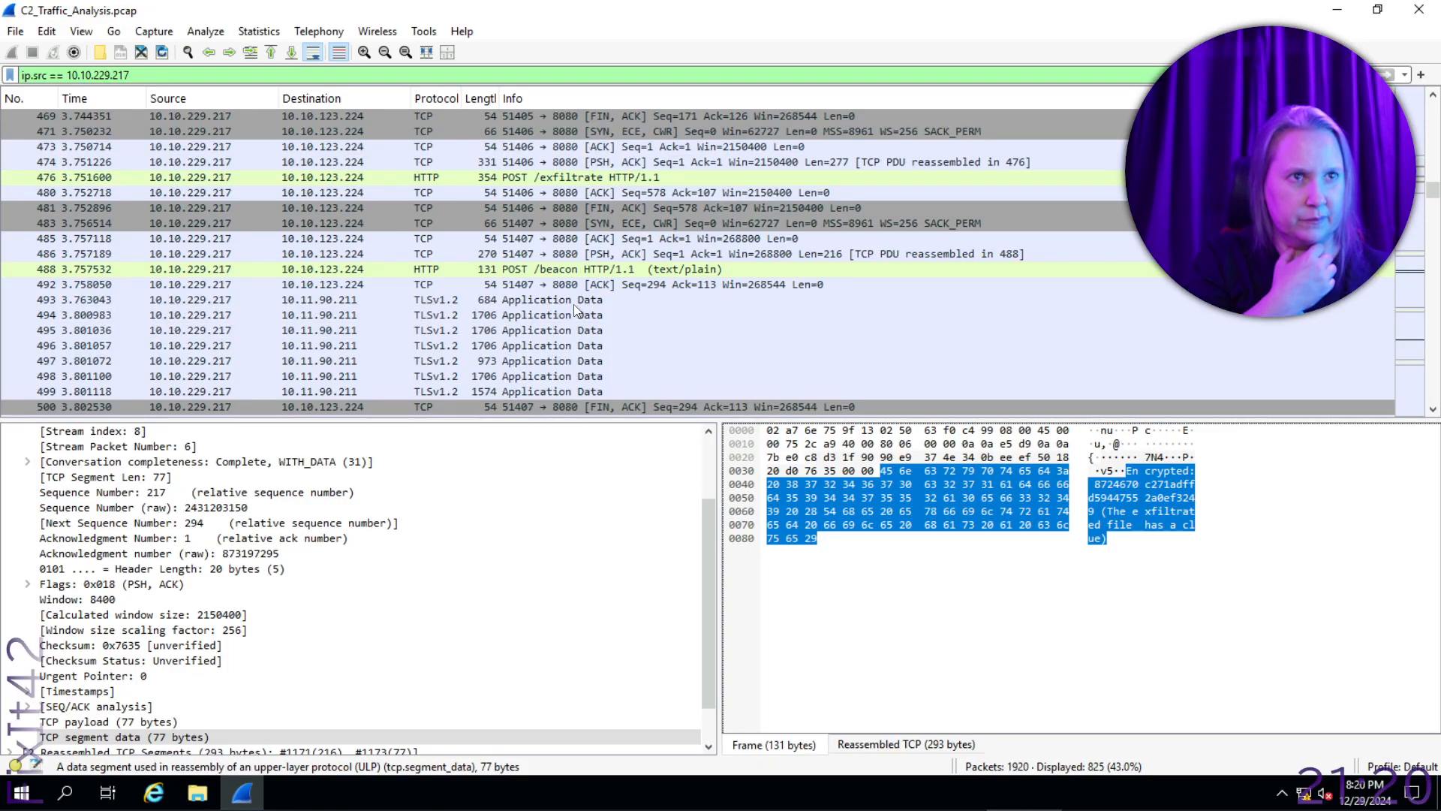
left_click(618, 180)
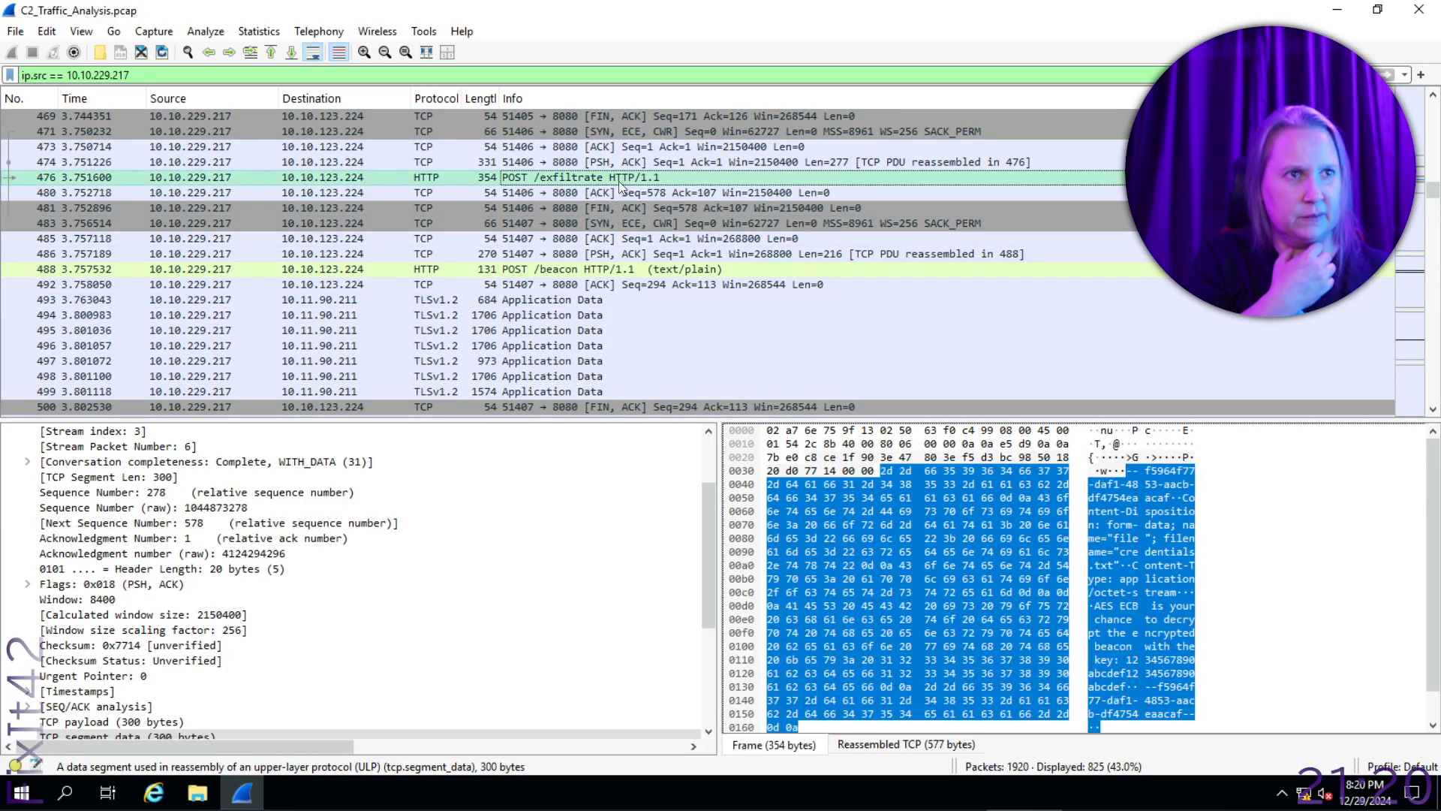
- Examine the filename in the POST /exfiltrate packet's payload bytes and its multipart form-data details
right_click(539, 182)
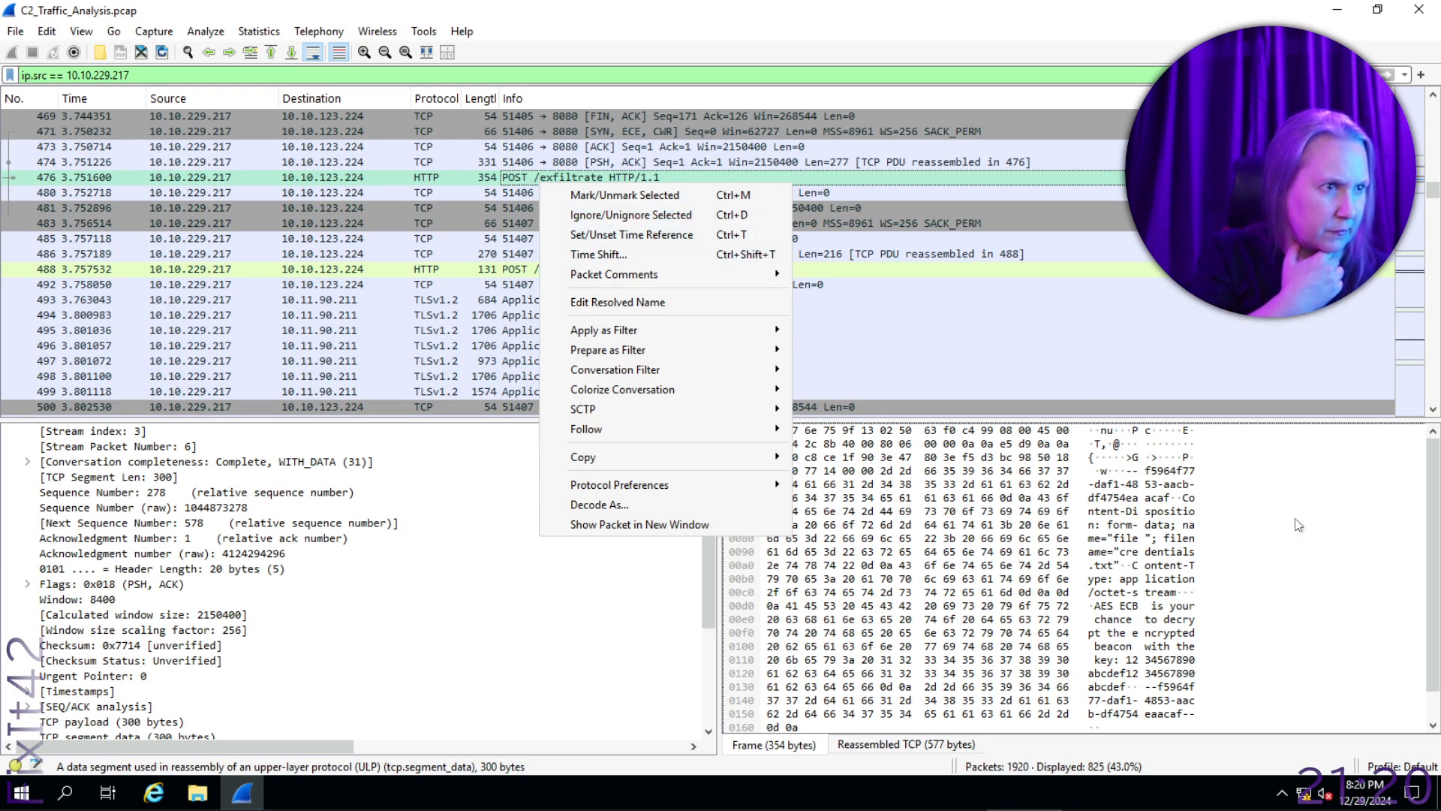
left_click(1121, 559)
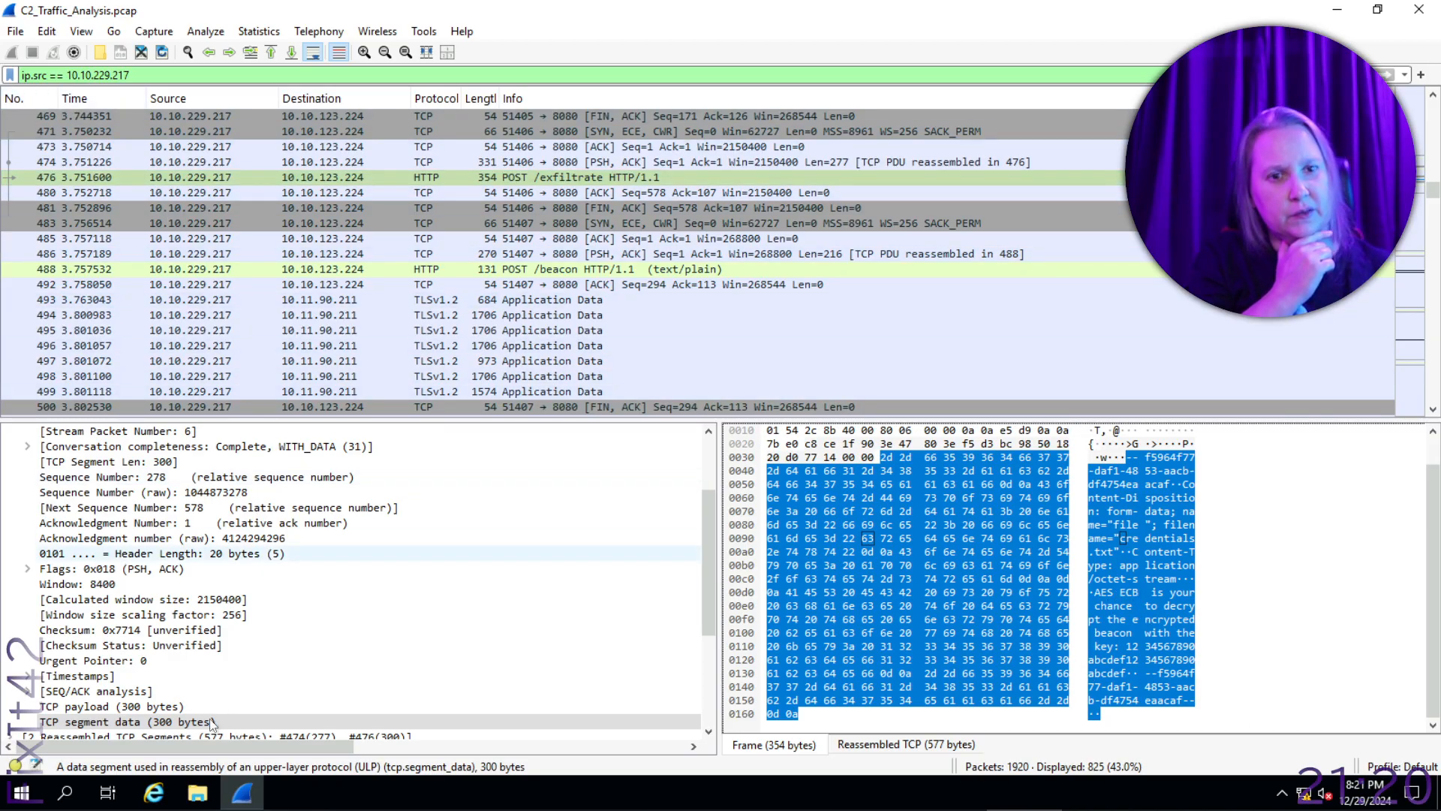
scroll(125, 668, "down", 4)
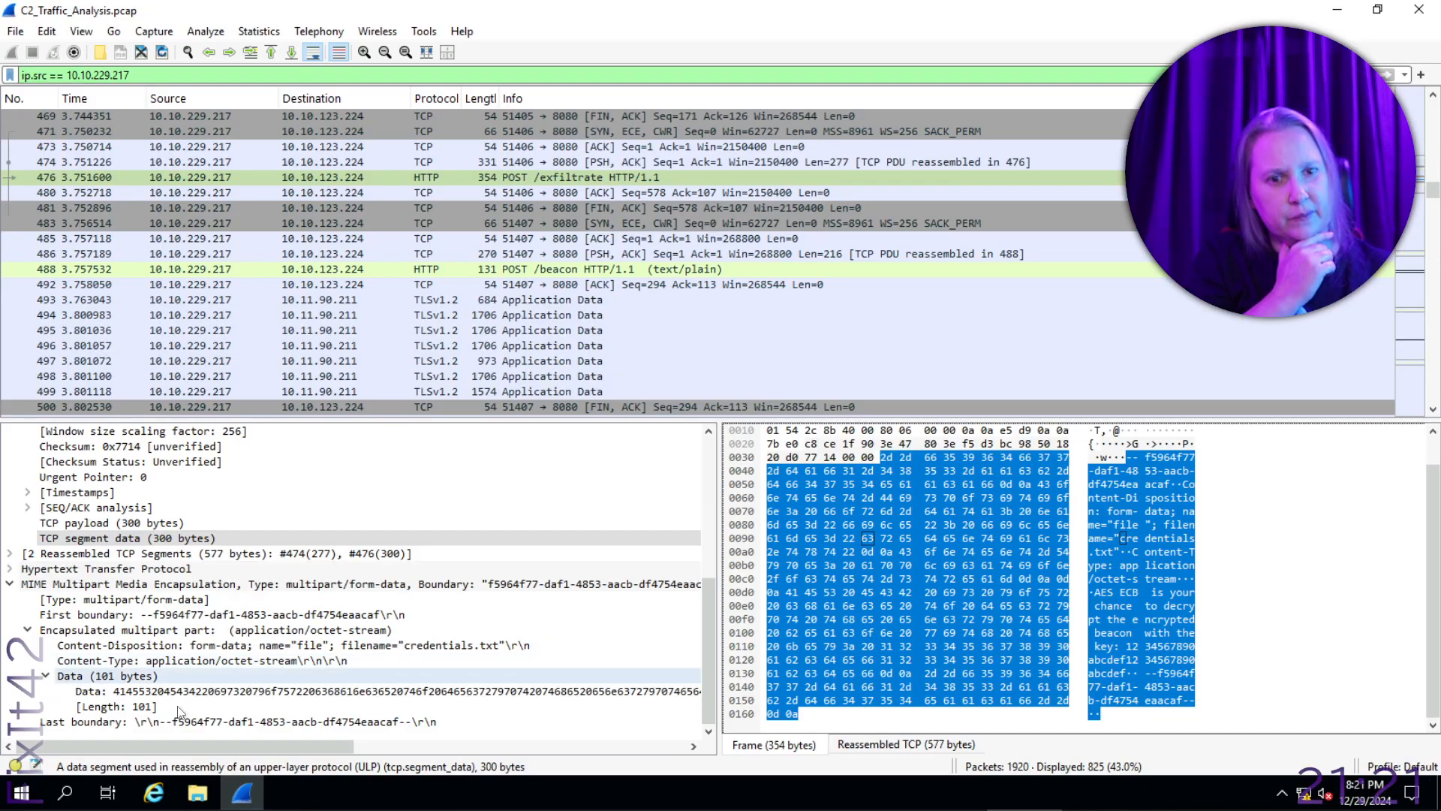
right_click(133, 678)
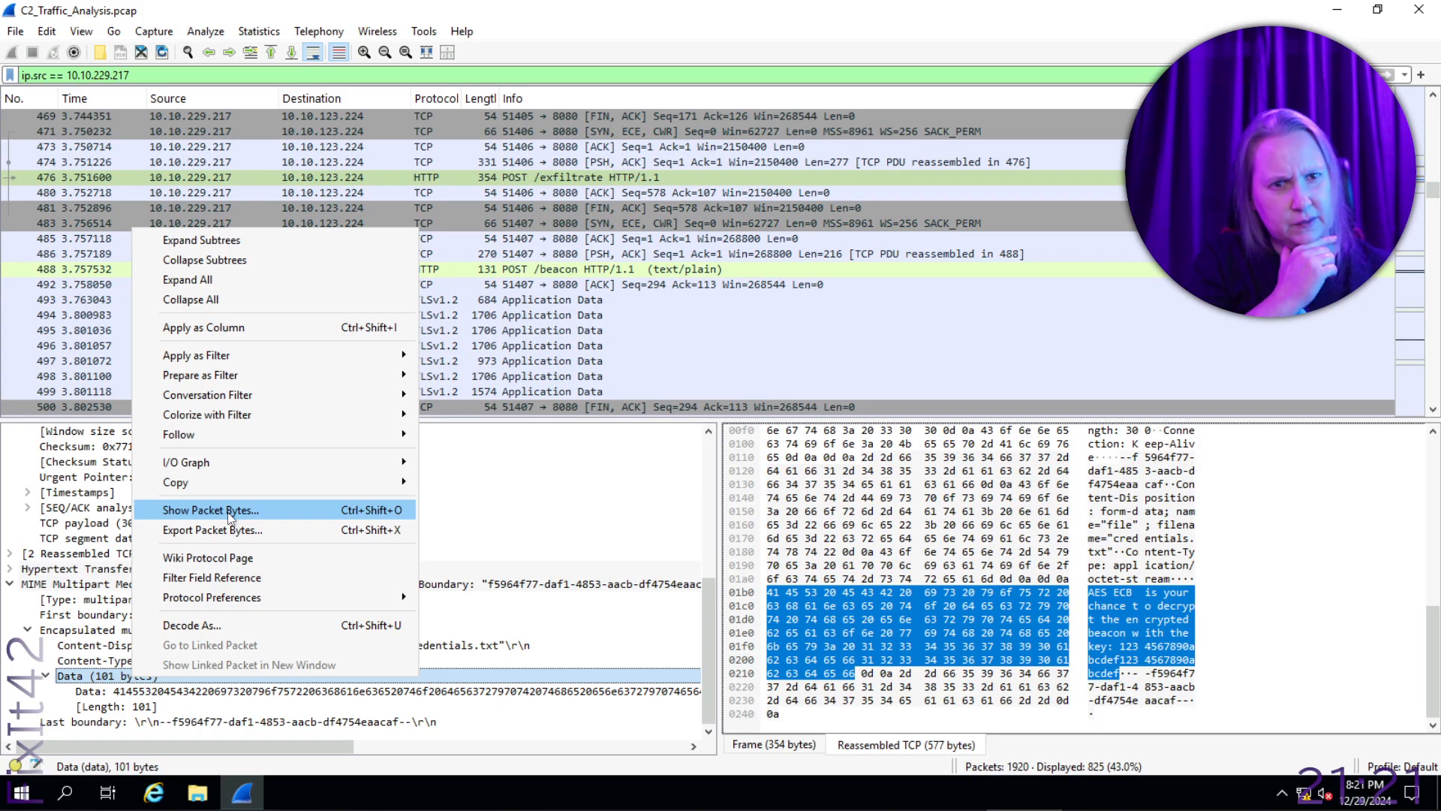
left_click(268, 530)
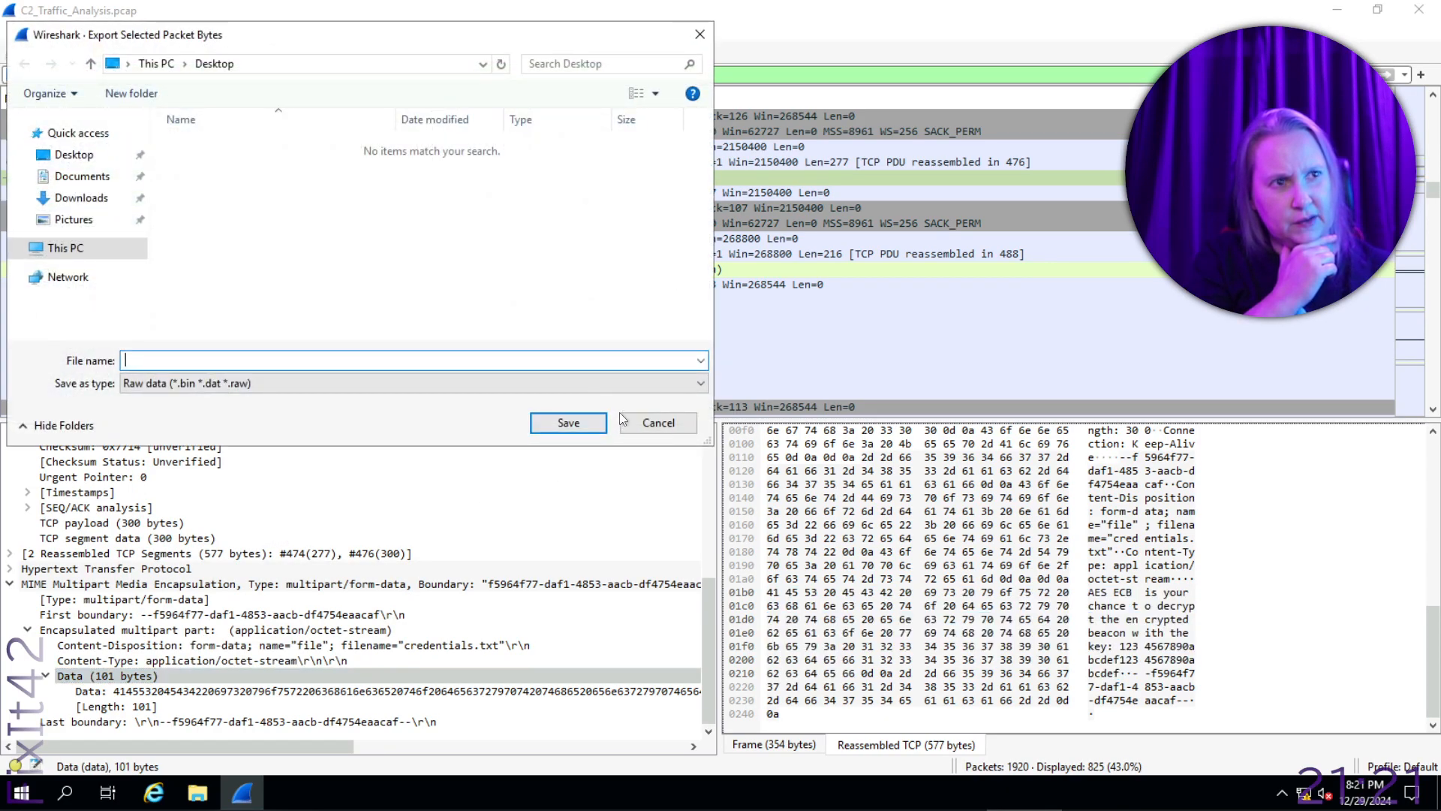
left_click(661, 428)
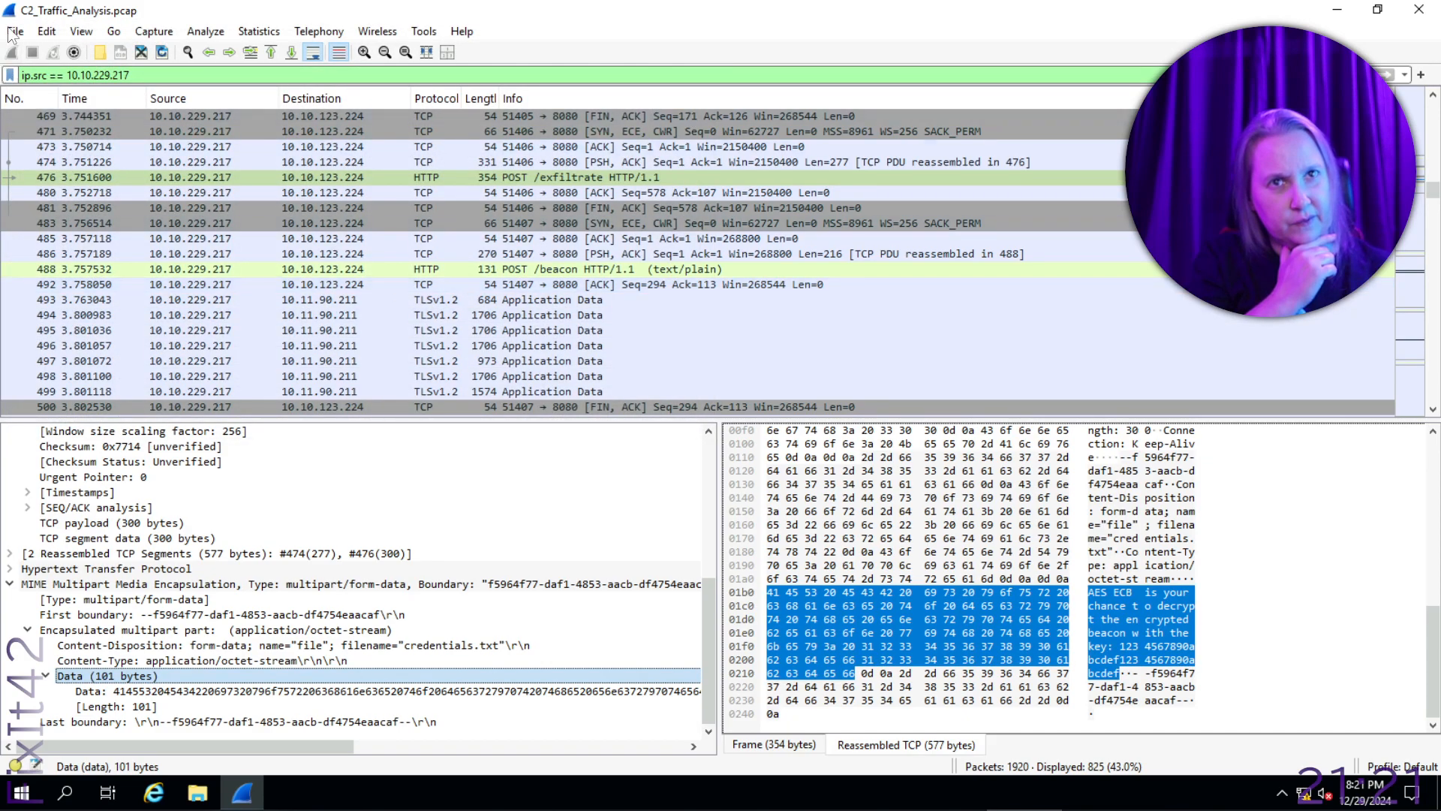
- Export the multipart/form-data HTTP object from packet 476 to the Desktop as exfiltrate
left_click(18, 32)
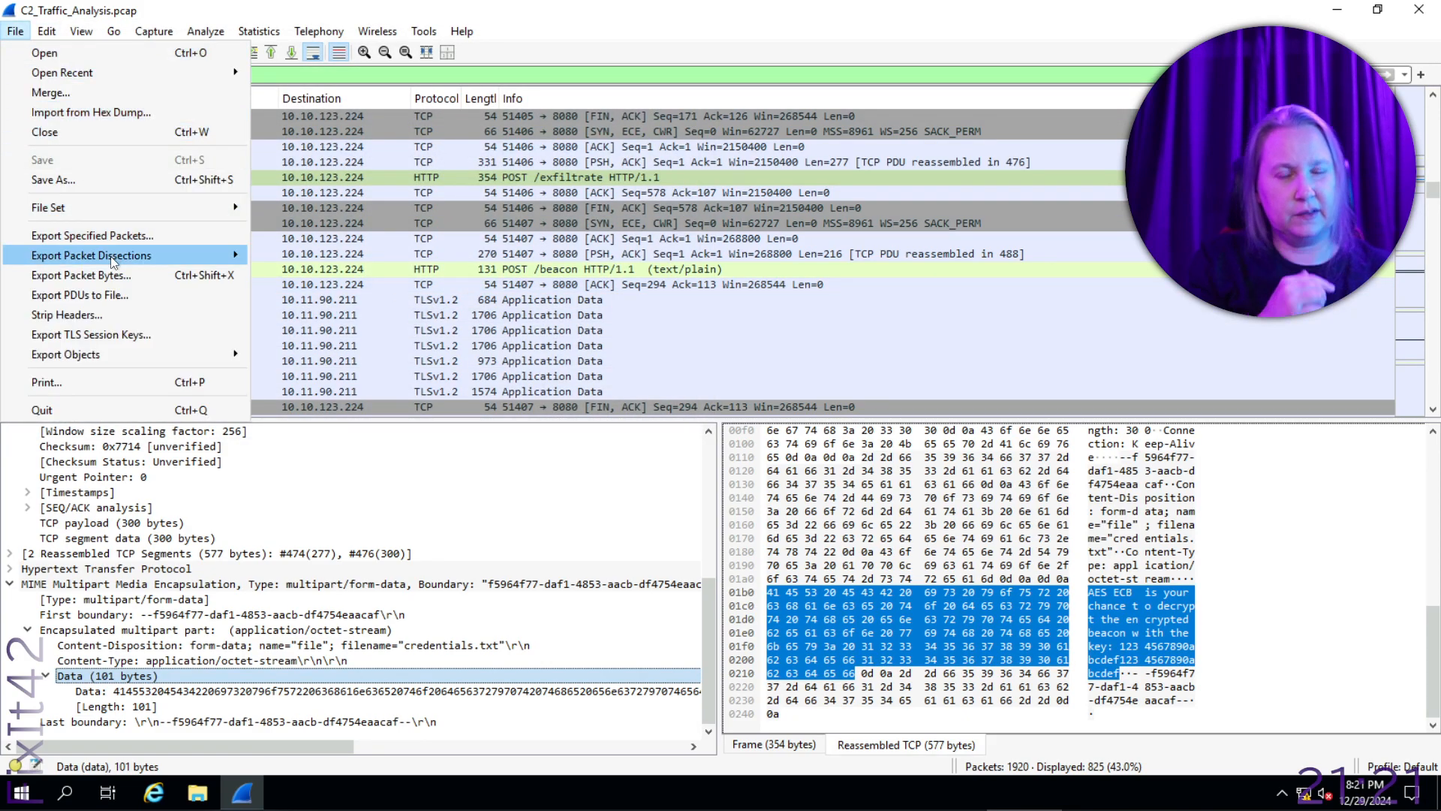
mouse_move(112, 261)
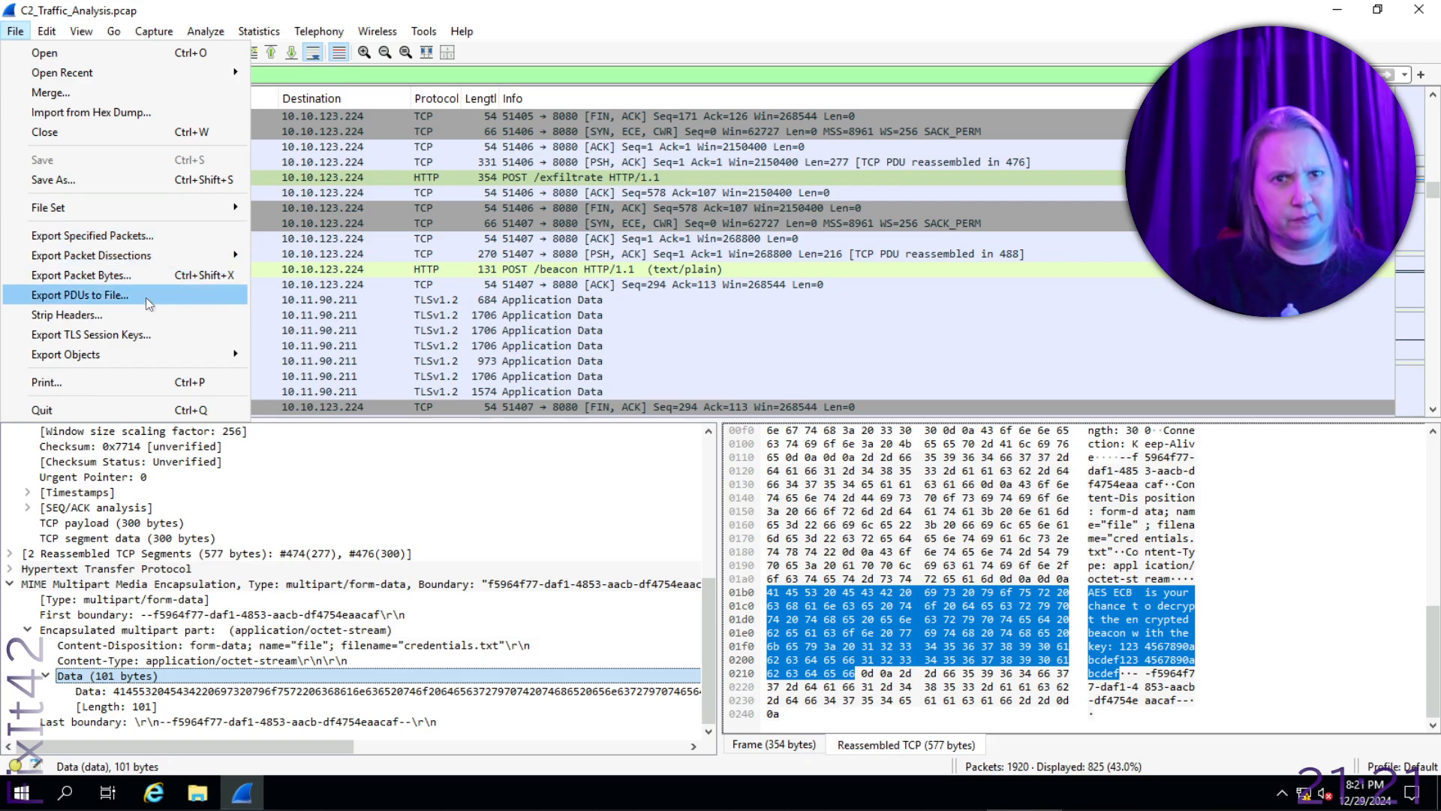
mouse_move(221, 353)
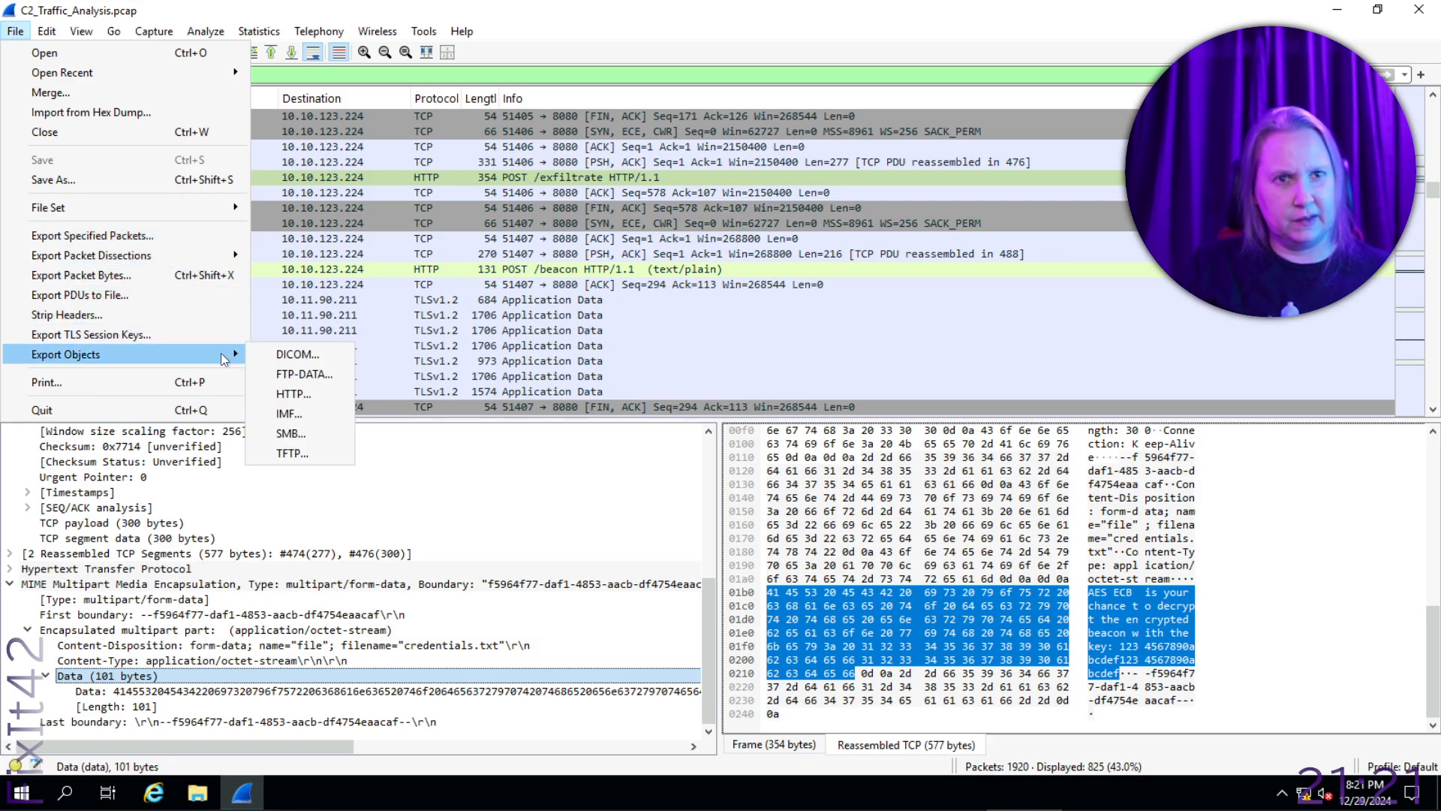
left_click(326, 394)
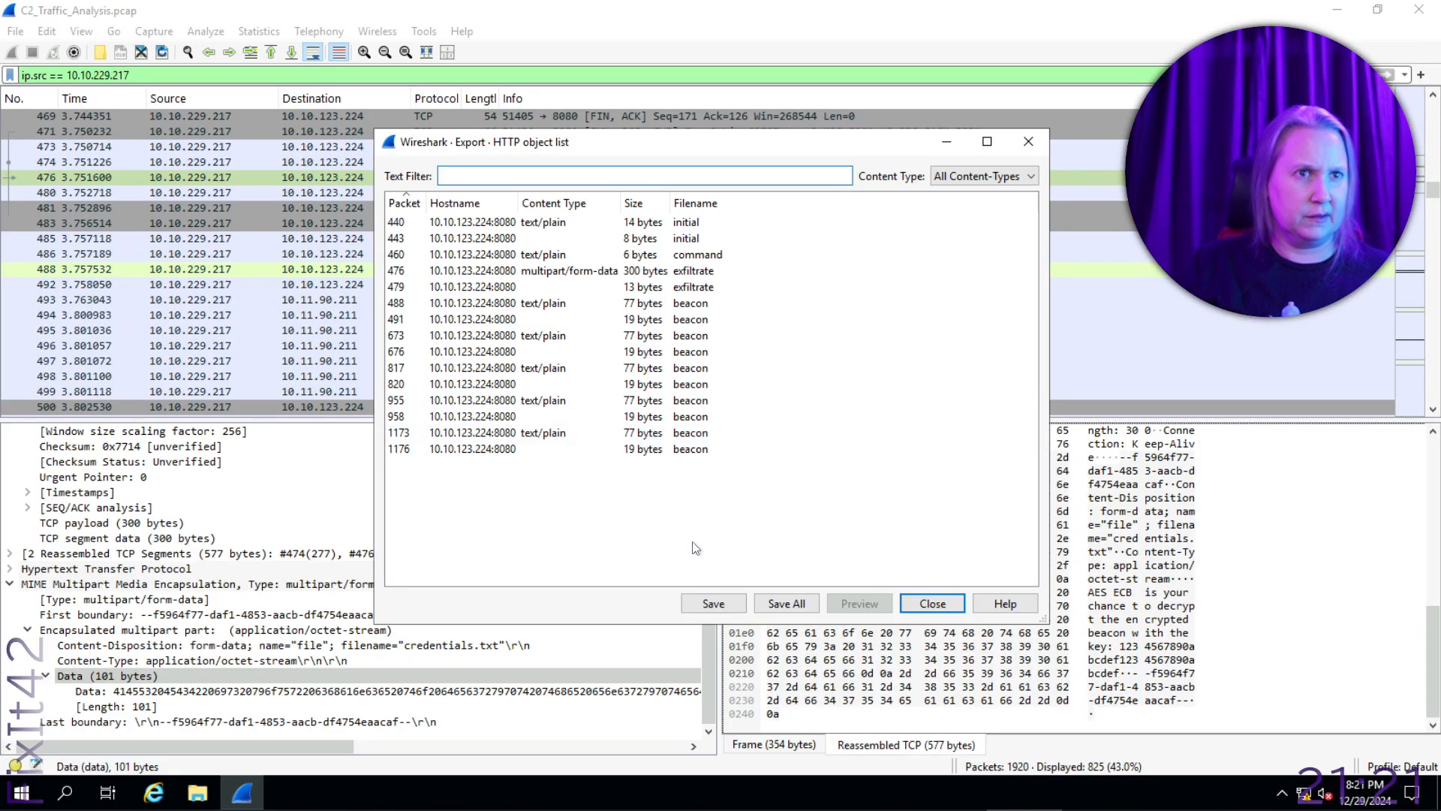
left_click(597, 272)
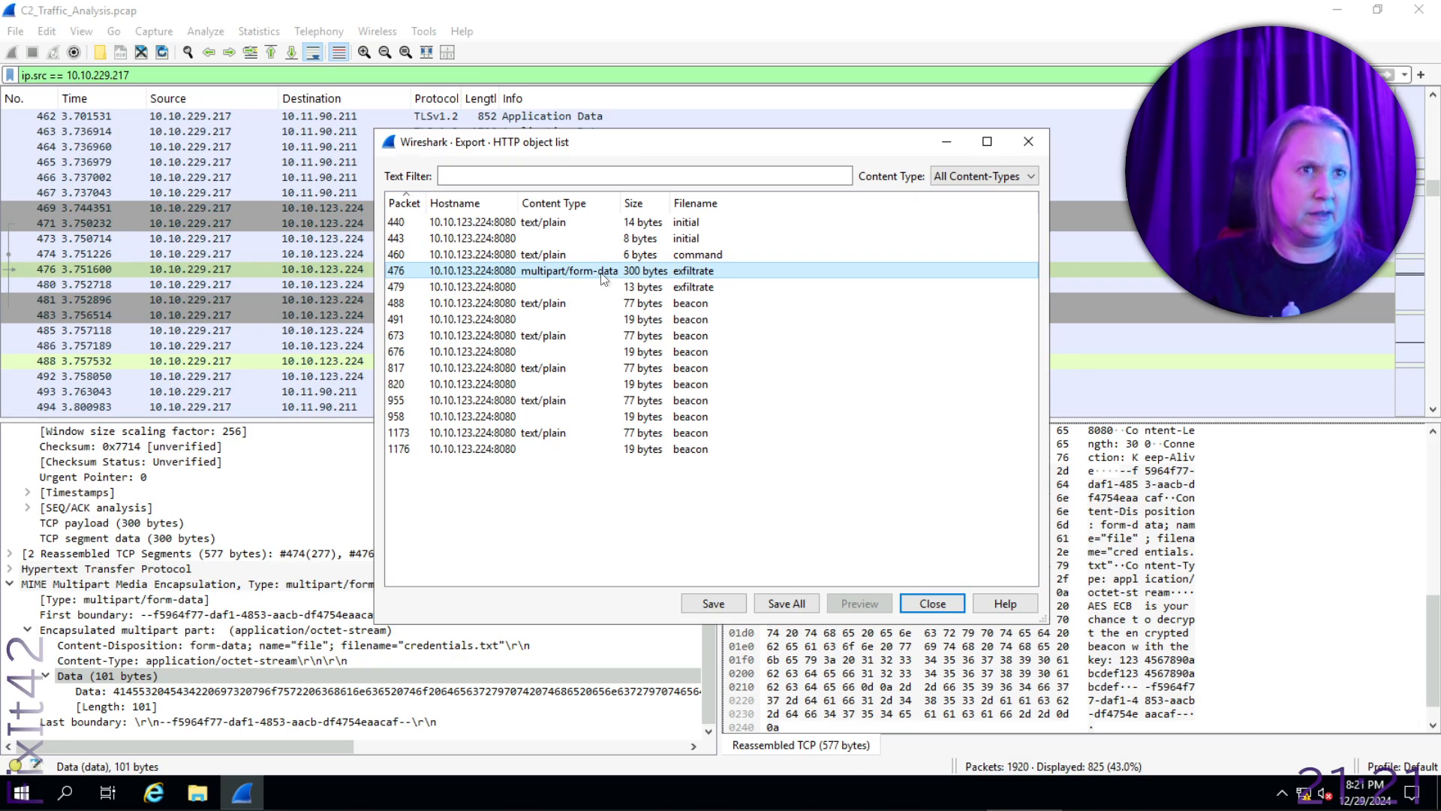
left_click(725, 599)
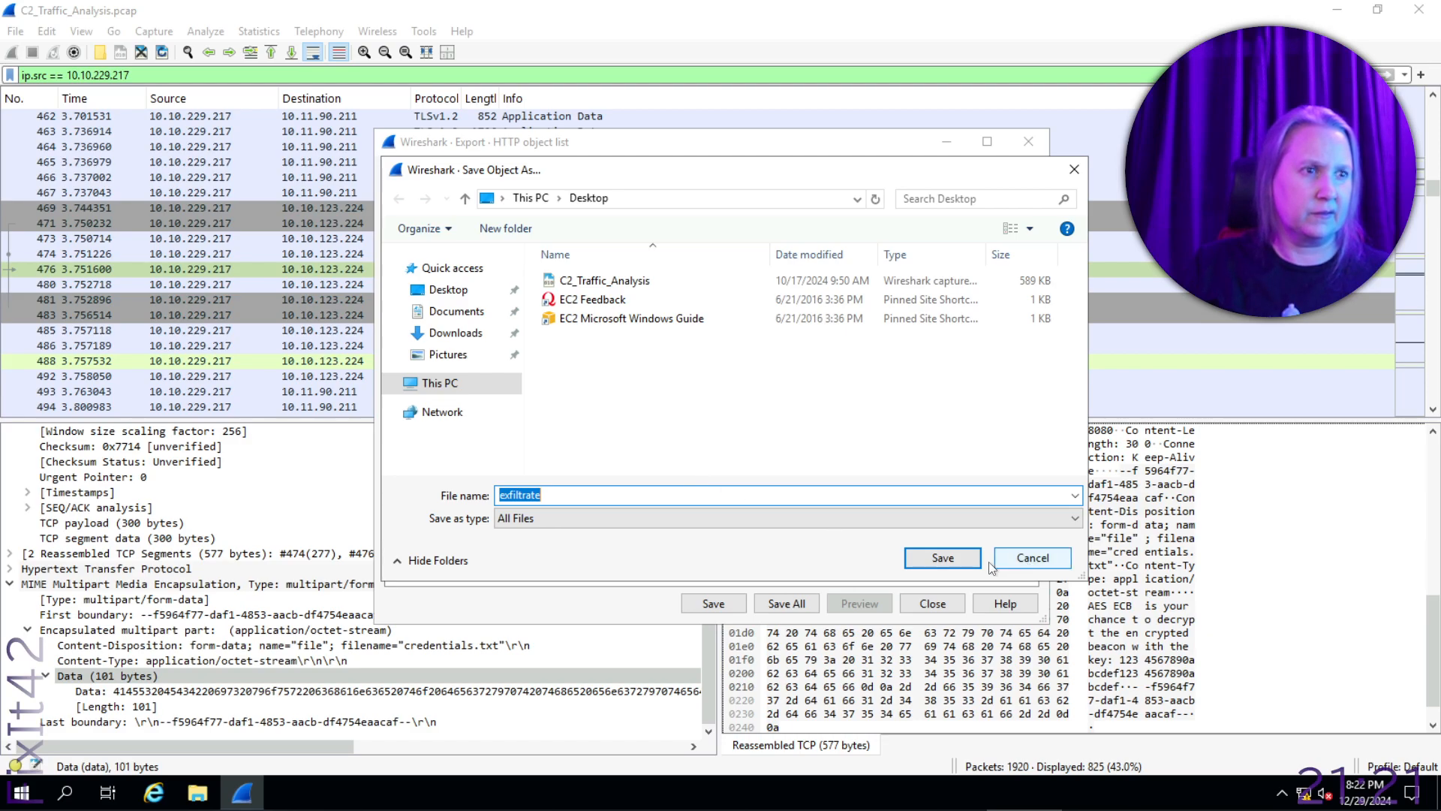
left_click(960, 562)
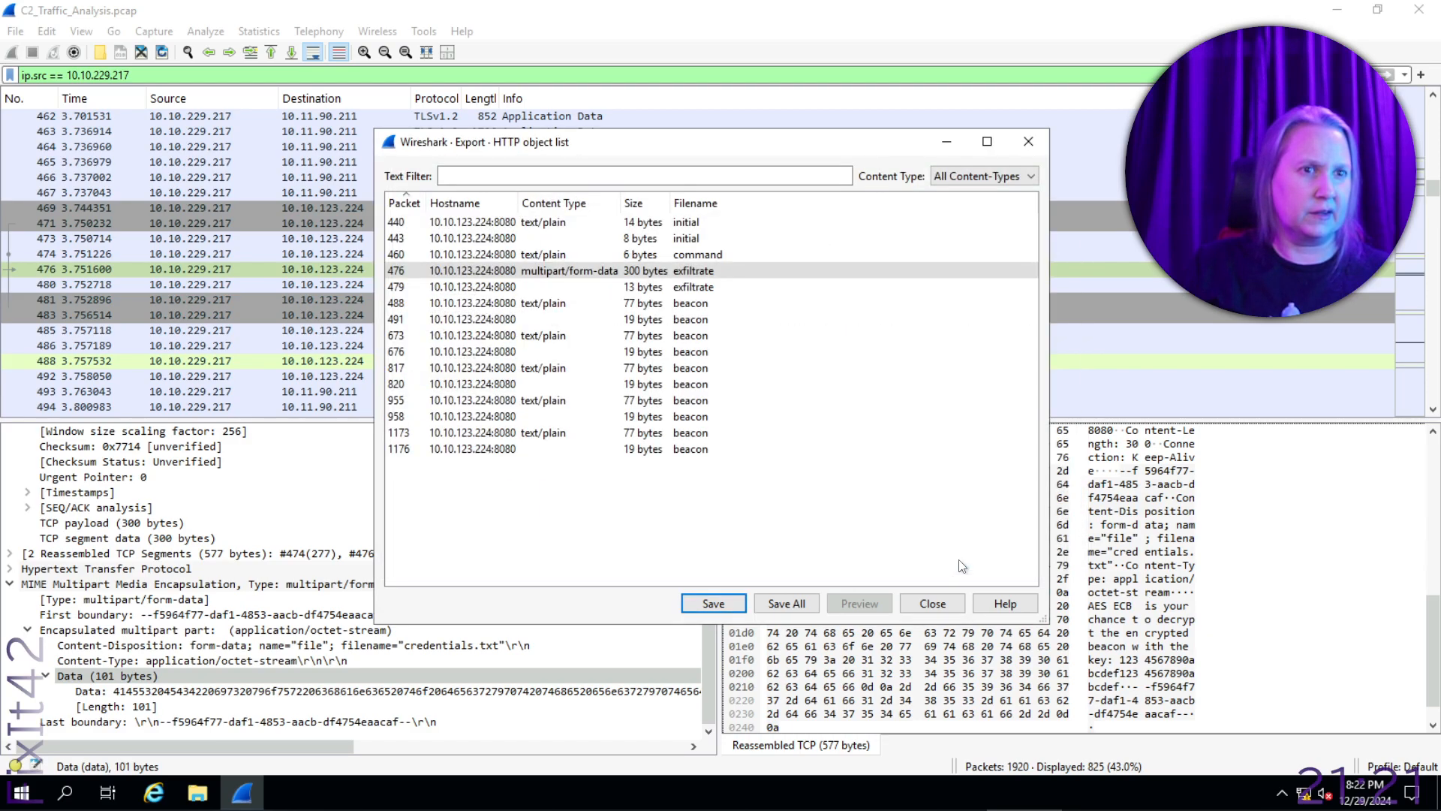
left_click(1029, 141)
- Open the exported exfiltrate file from the desktop in Notepad, examine its contents, and close it
left_click(1337, 9)
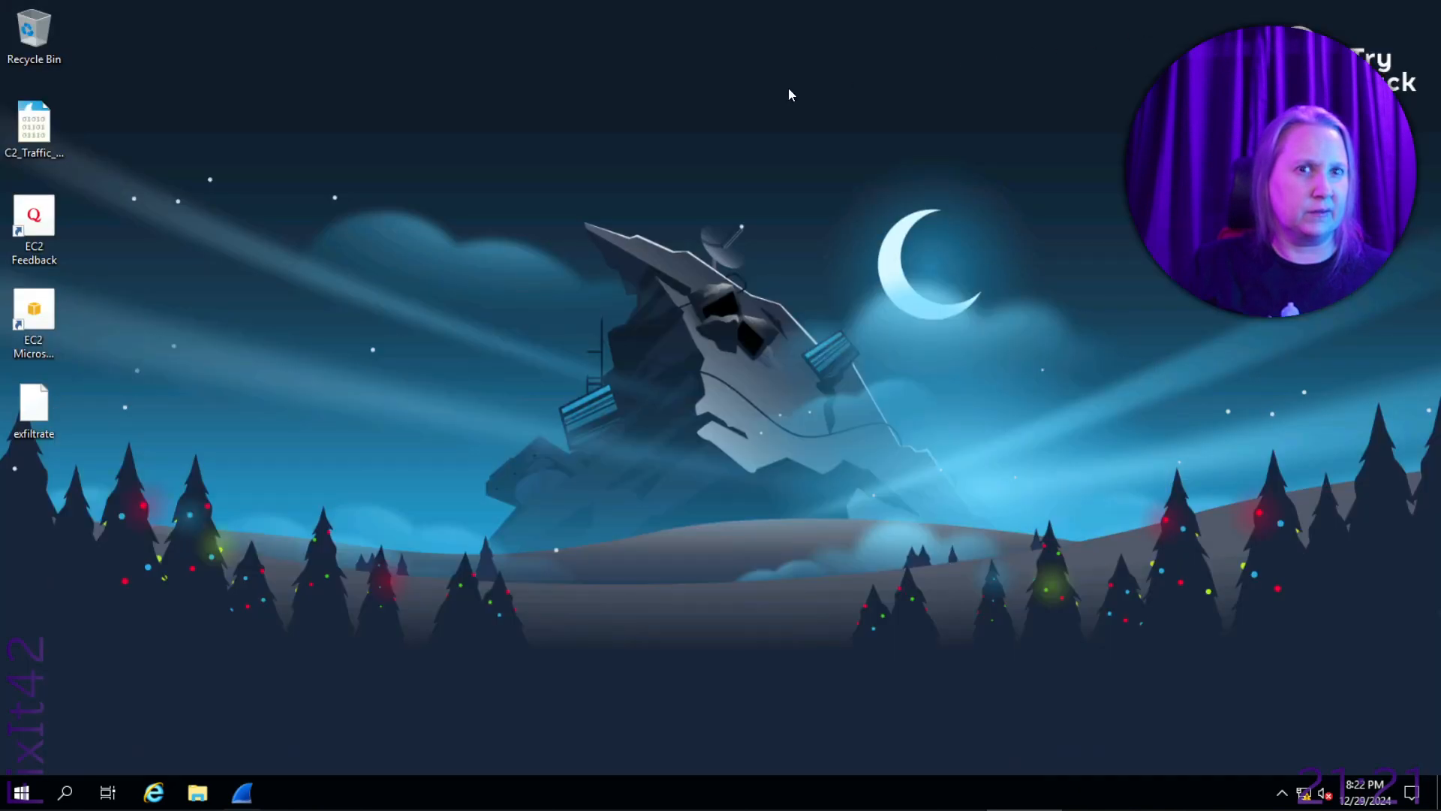
double_click(33, 417)
left_click(639, 321)
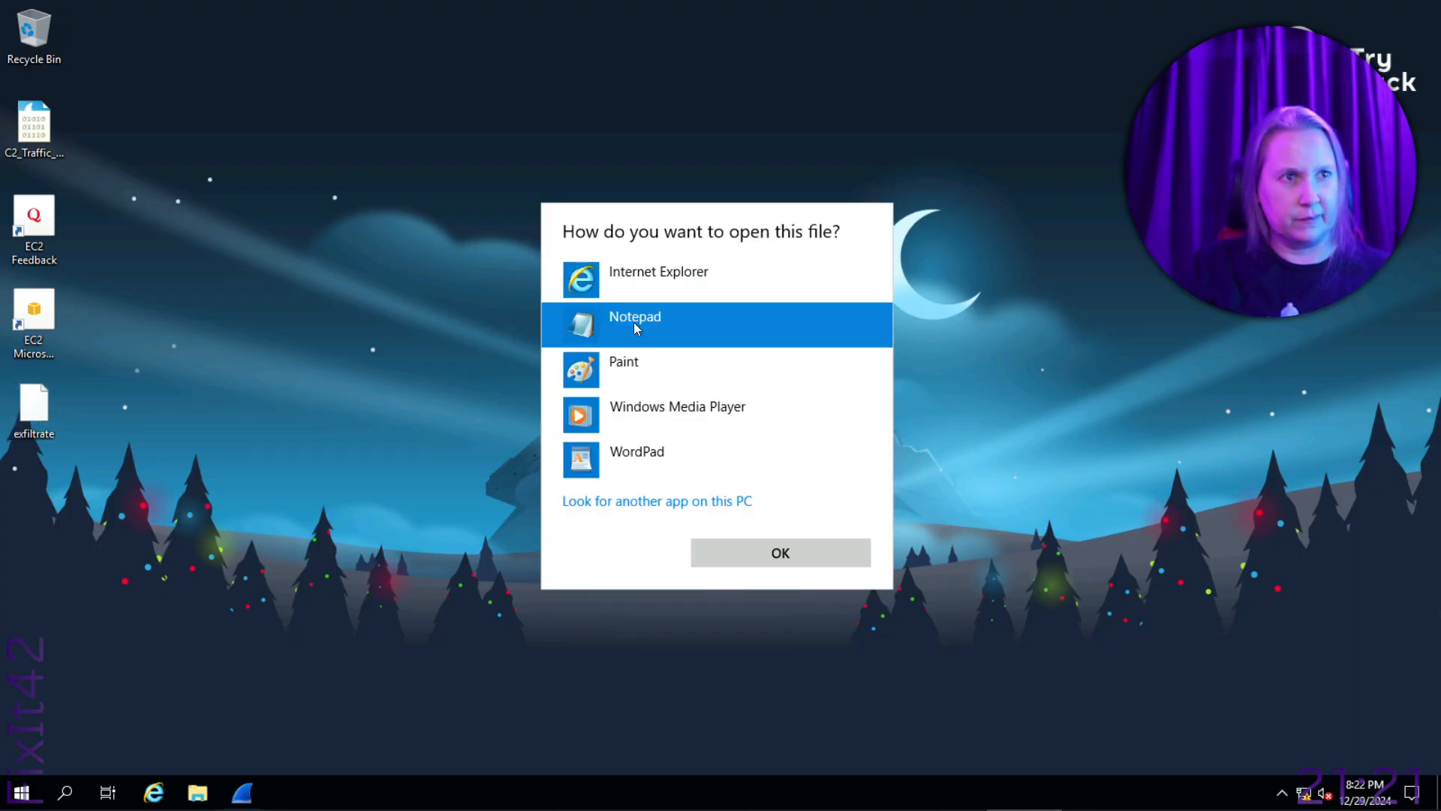
left_click(781, 554)
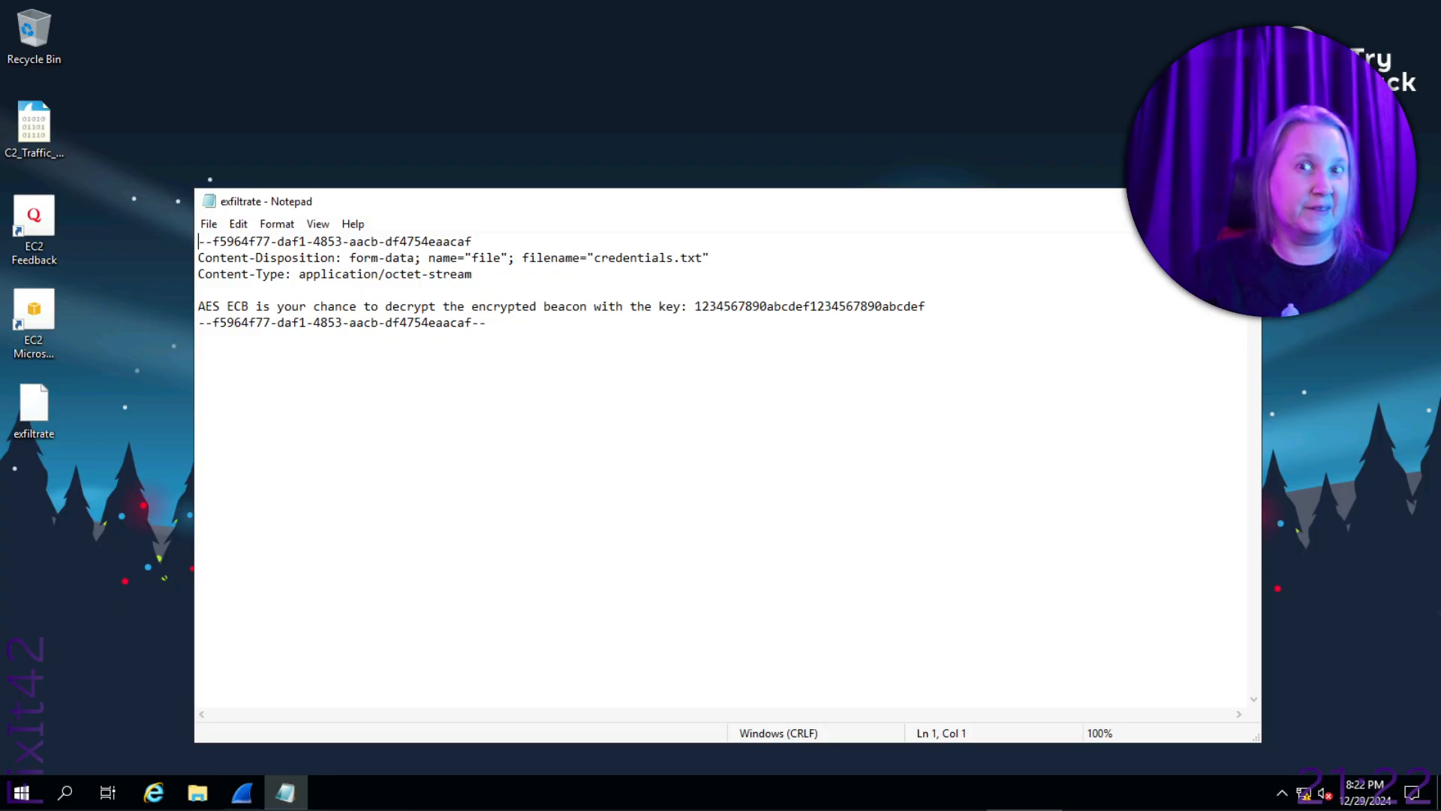
key("alt+F4")
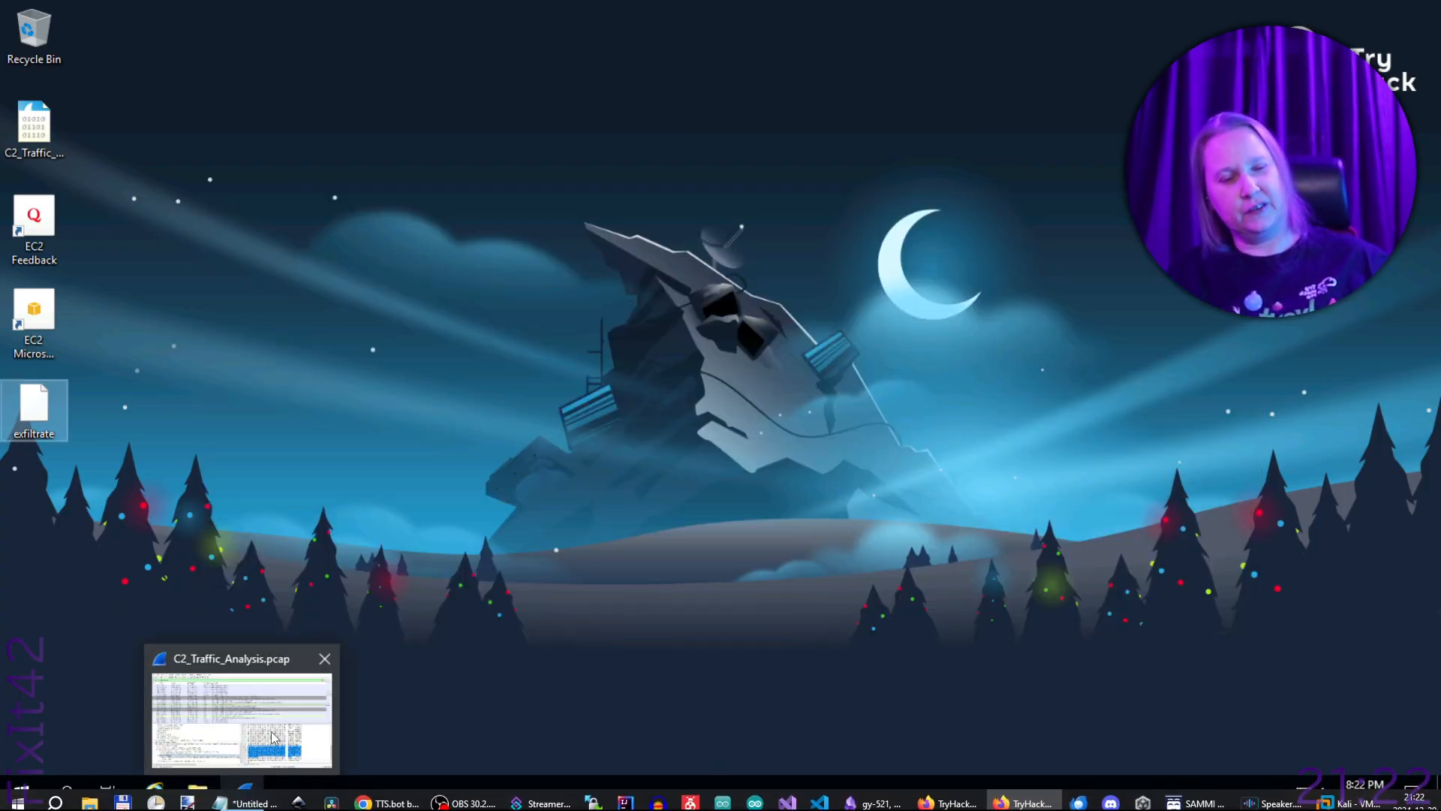
- Return to the capture in Wireshark and copy the POST /exfiltrate packet's reassembled bytes as text
left_click(250, 800)
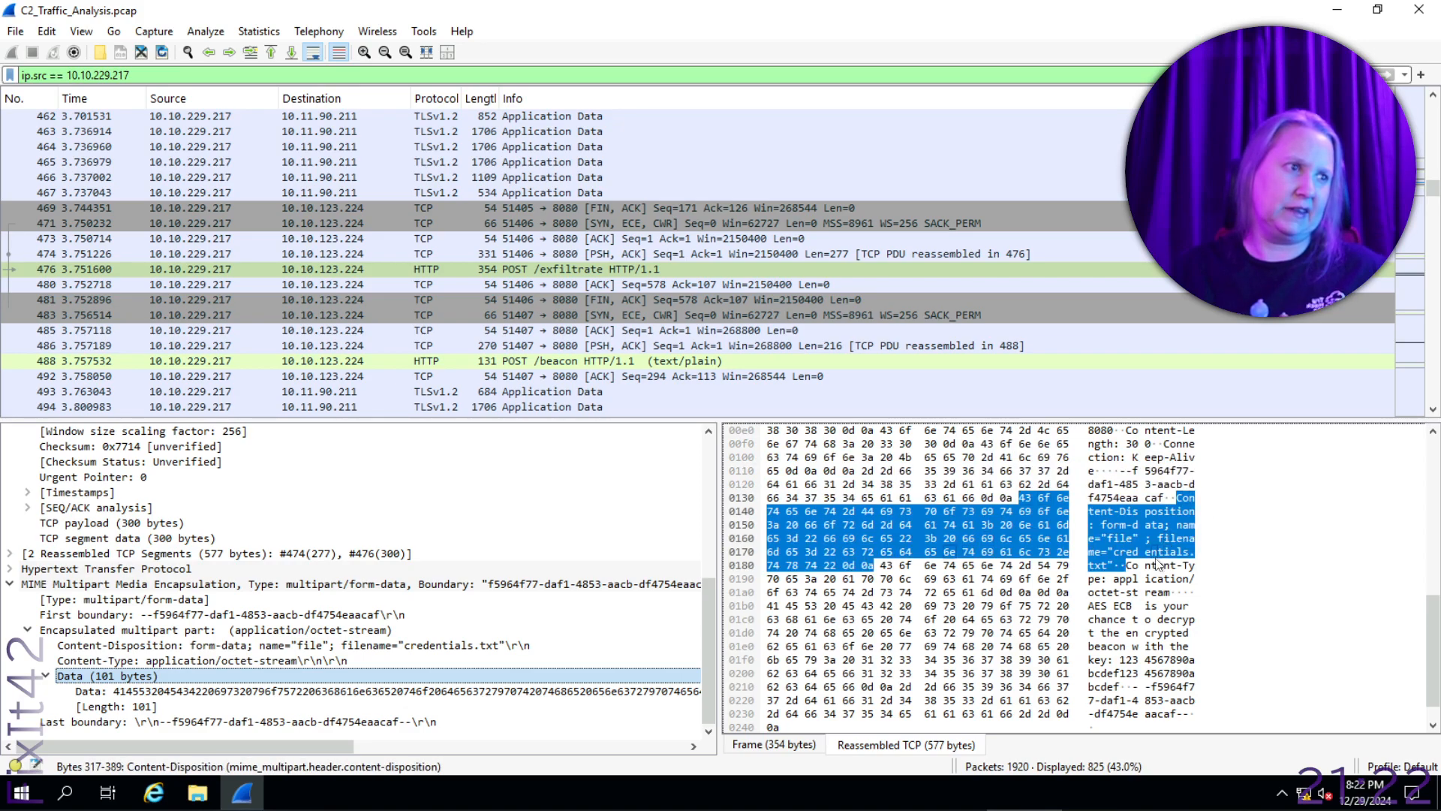
left_click(1122, 563)
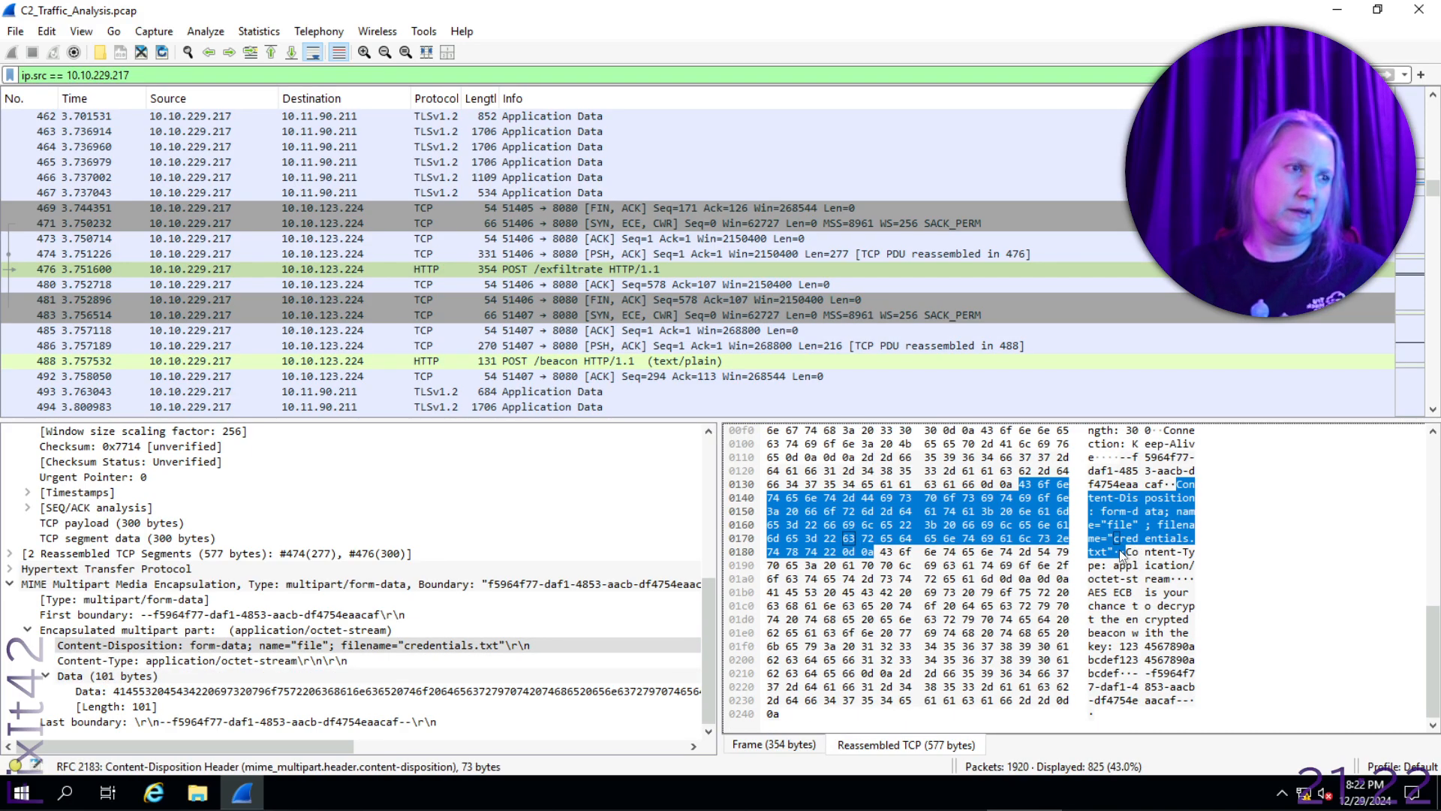
right_click(1119, 550)
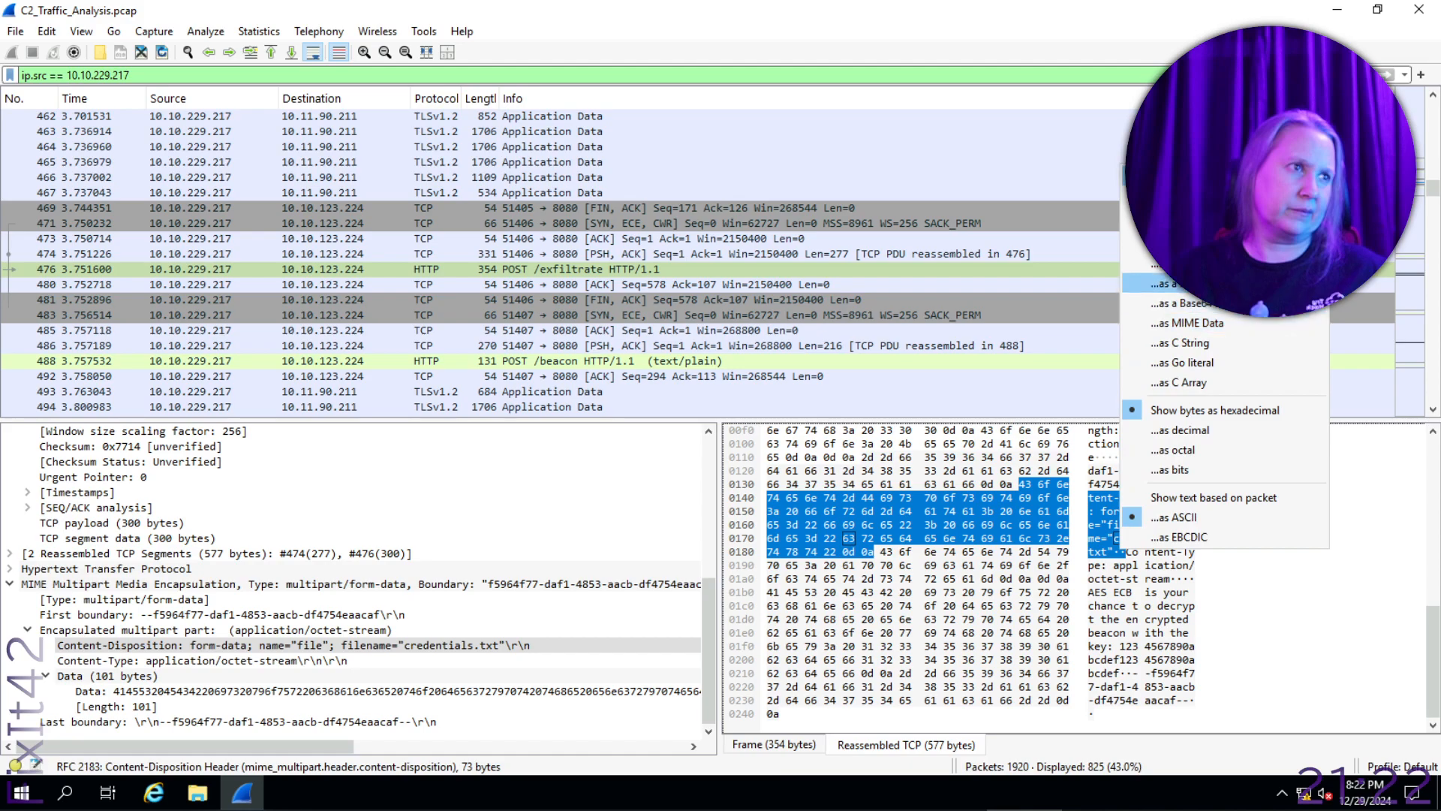
left_click(1185, 265)
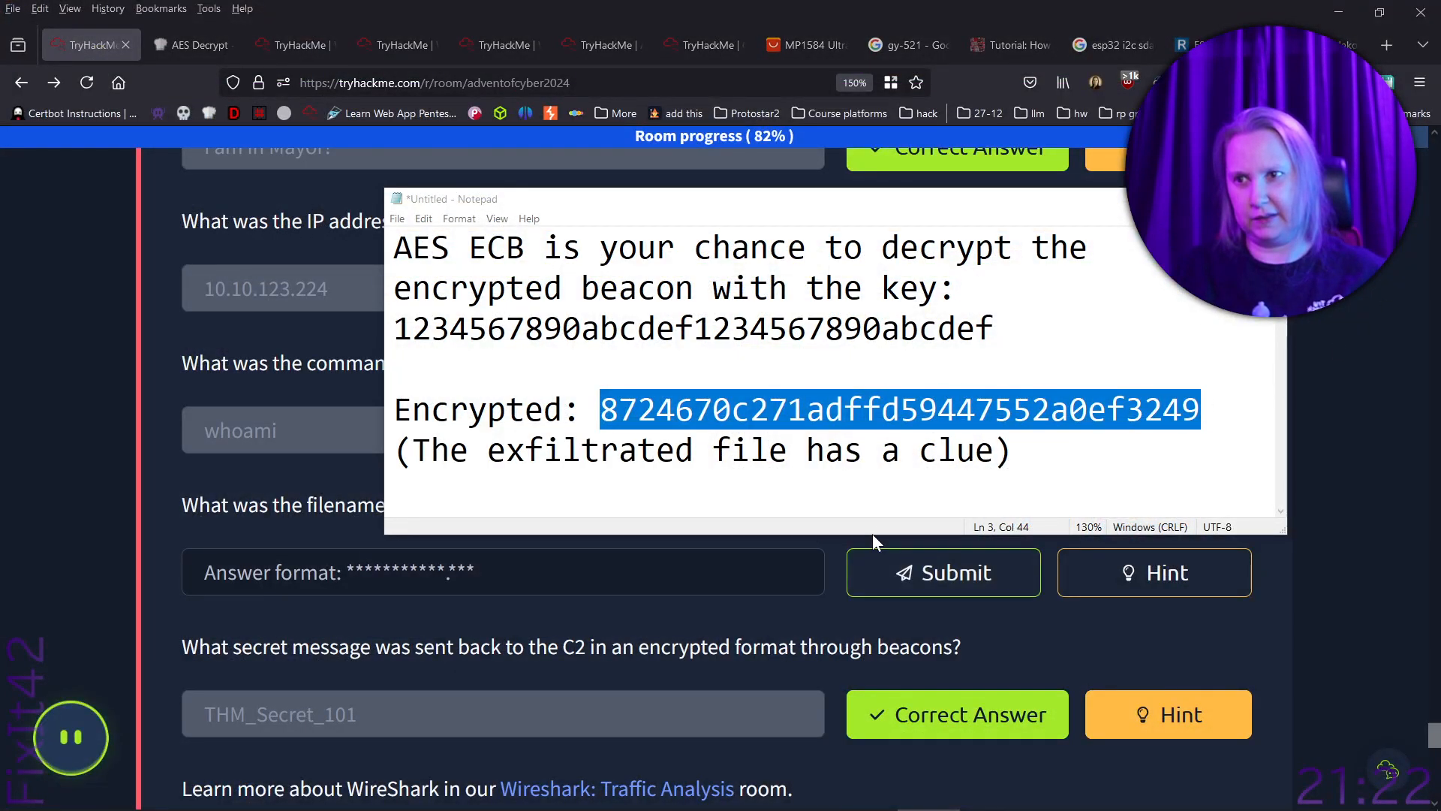
- Switch to the untitled Notepad notes, enlarge the window, and paste the copied packet text two lines below the clue
left_click_drag(872, 534, 885, 774)
left_click(835, 598)
left_click(1156, 599)
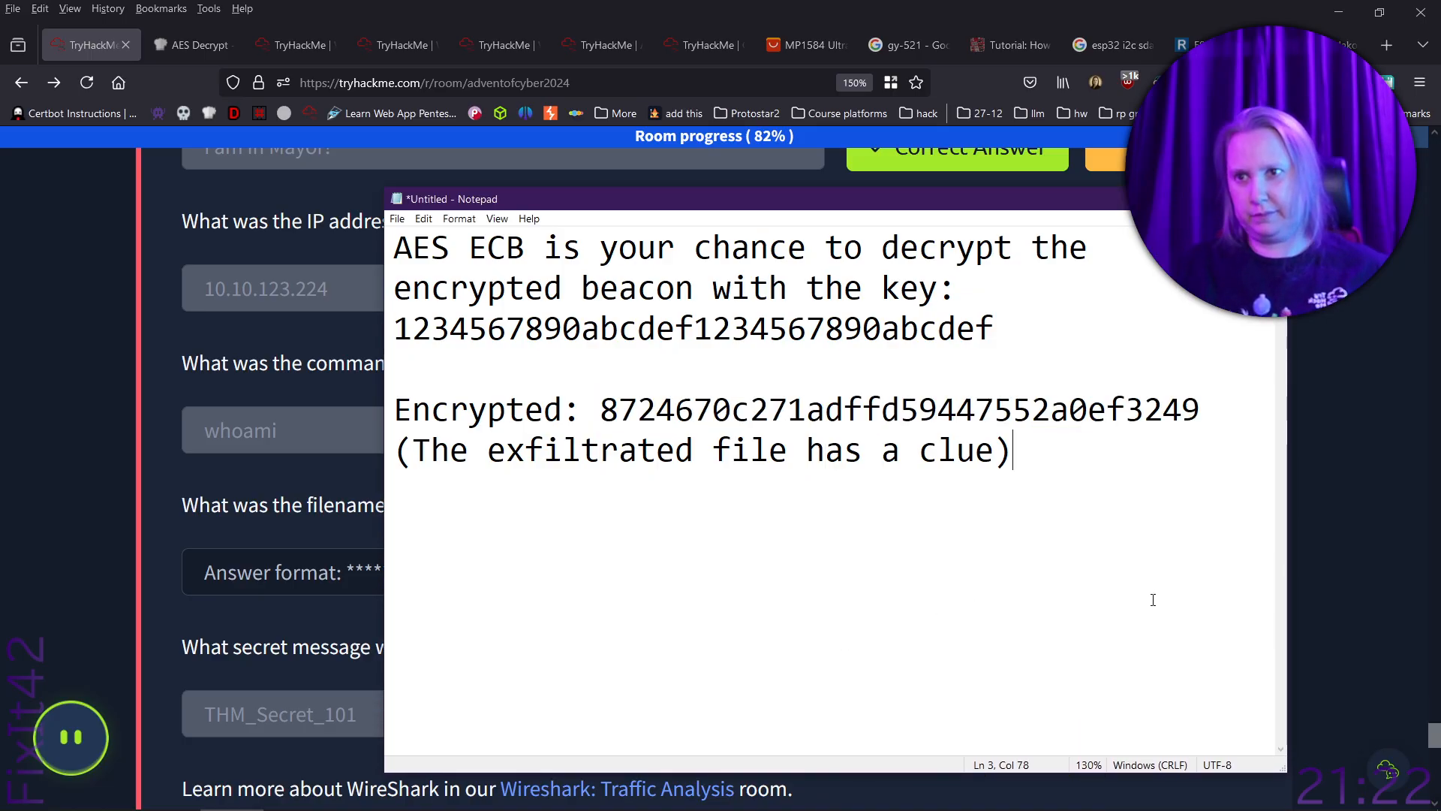
key("Return")
key("Return")
key("ctrl+v")
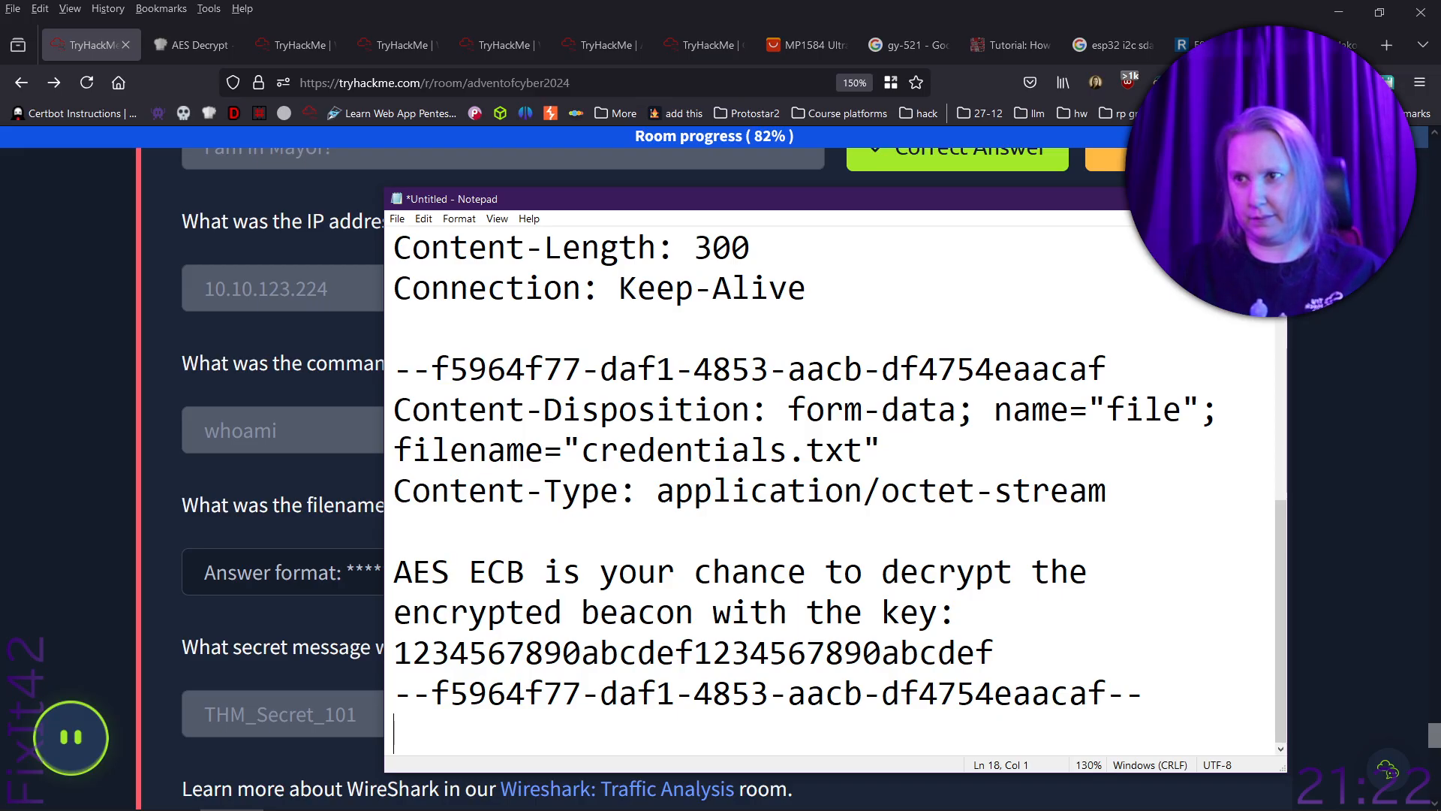
- Delete the pasted lines below the filename line, plus the boundary and Content-Disposition lines directly above it
key("shift+Up")
key("shift+Up")
key("shift+Up")
key("shift+Up")
key("shift+Up")
key("shift+Up")
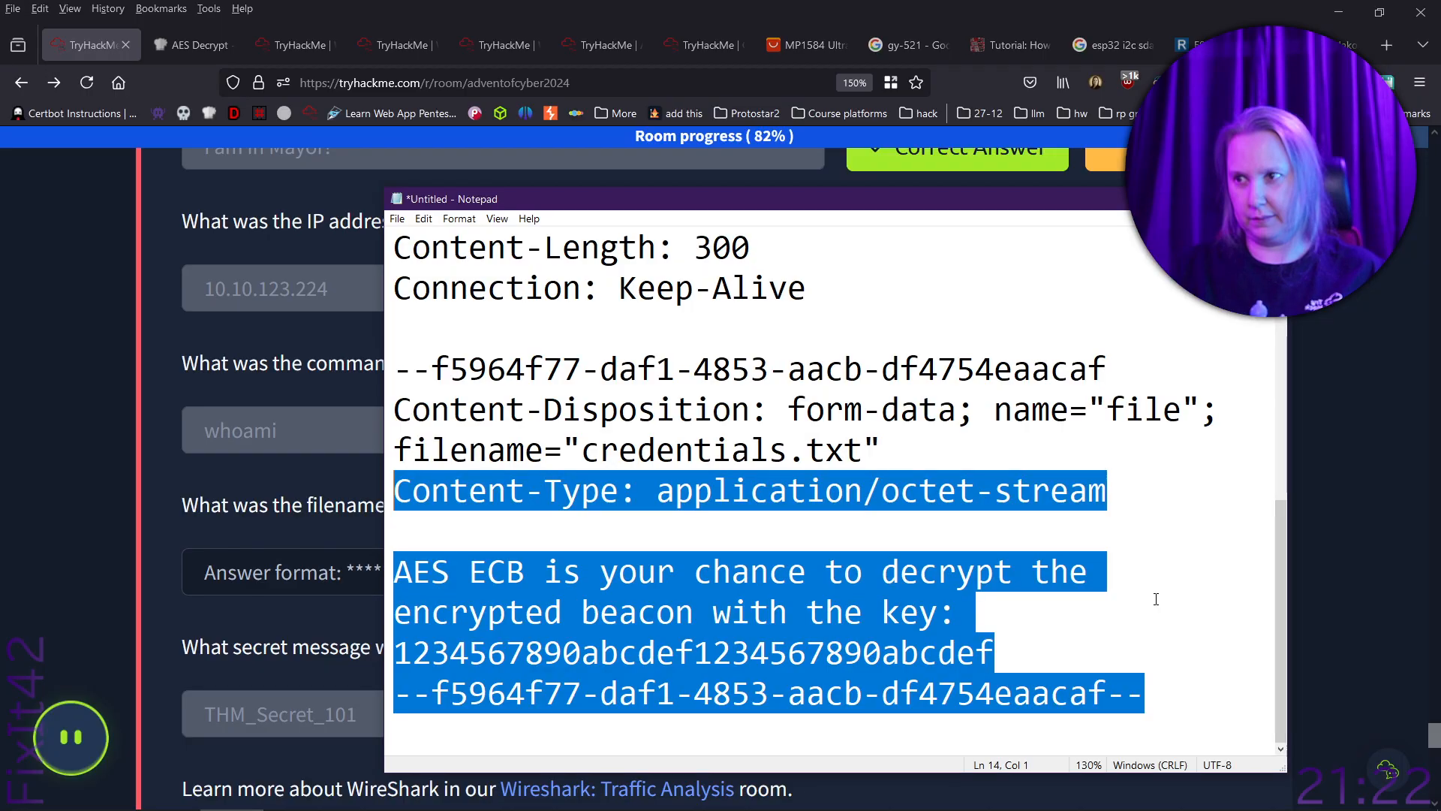
key("BackSpace")
key("Up")
key("shift+Up")
key("shift+Up")
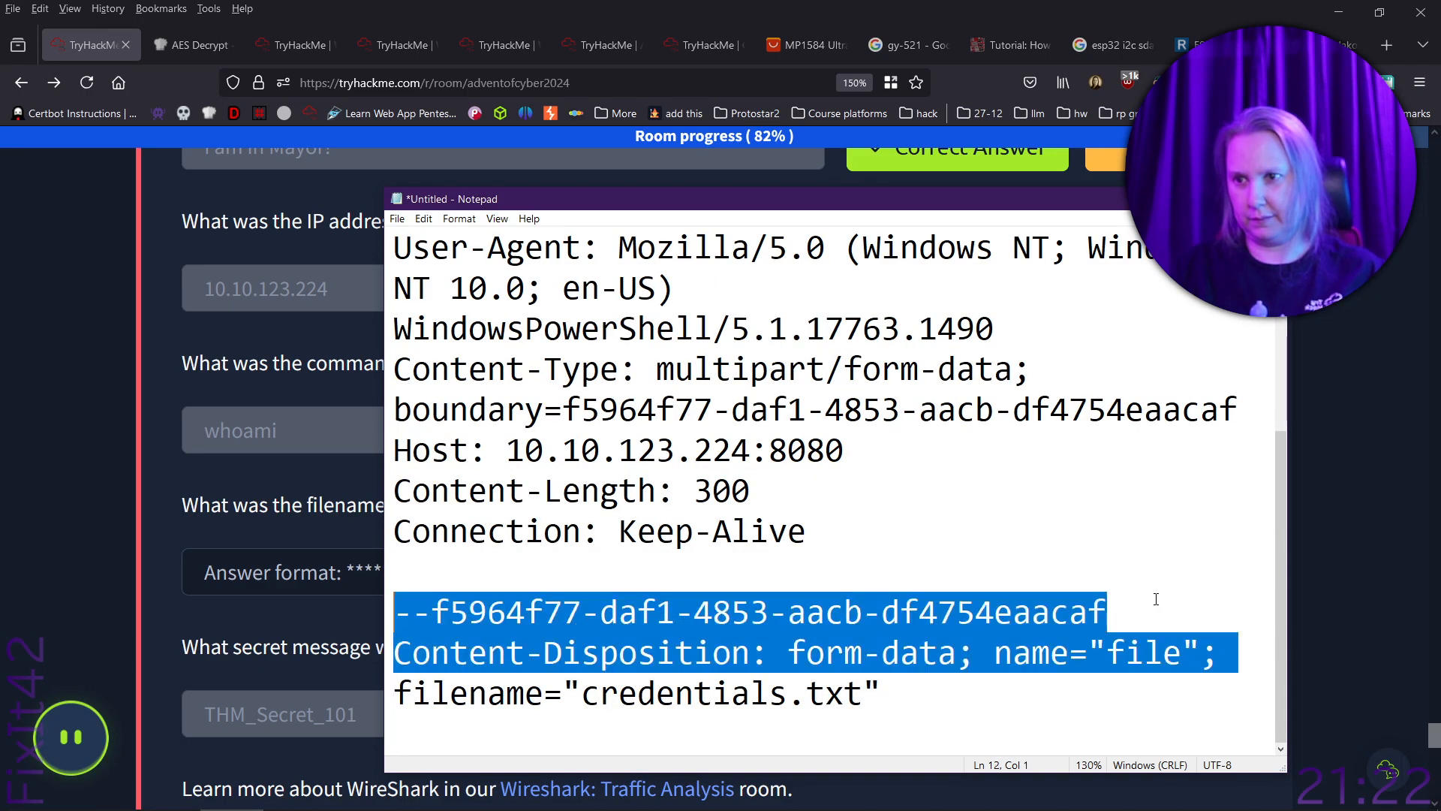
key("BackSpace")
key("End")
key("Left")
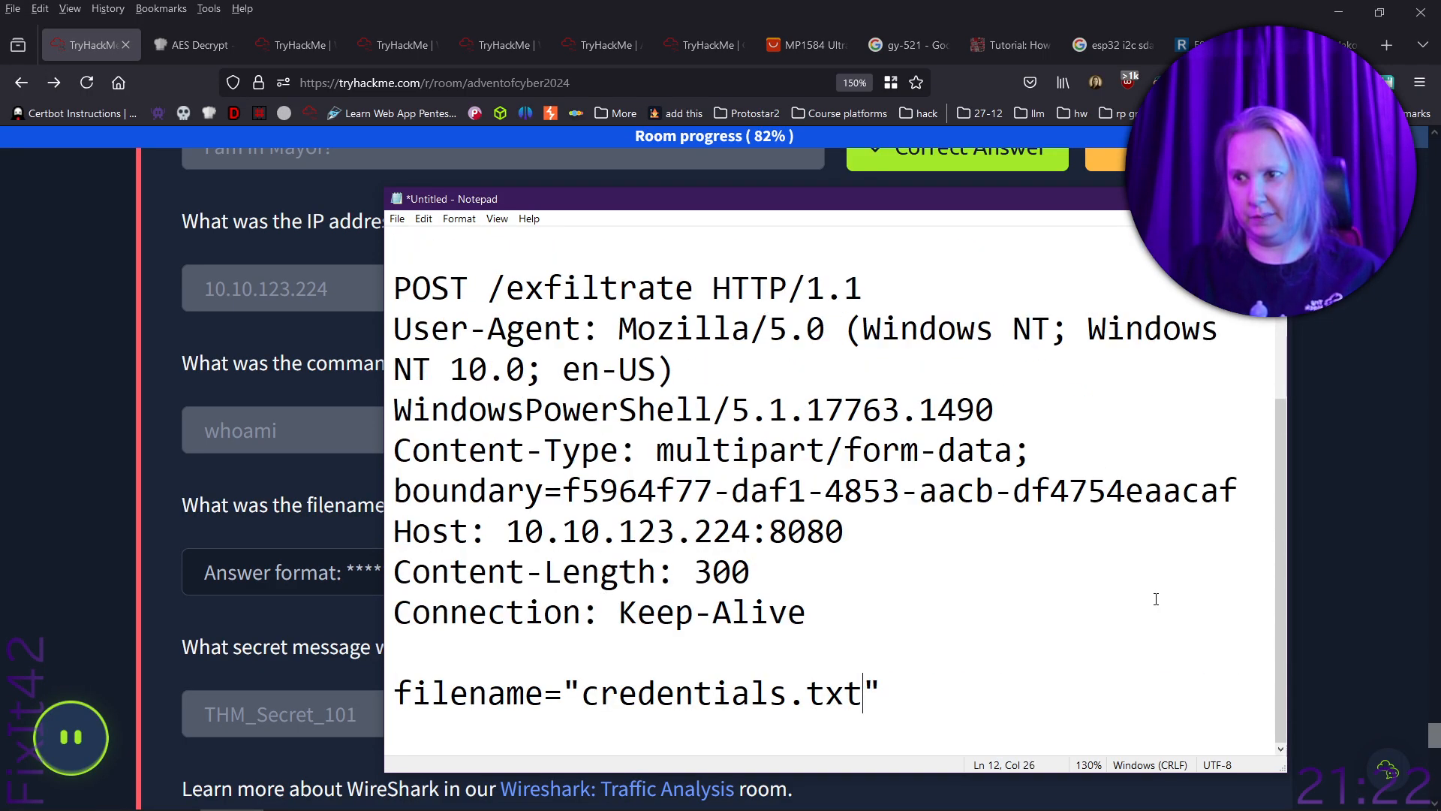
- Copy credentials.txt from the notes and submit it as the answer for the exfiltrated critical file's name
key("shift+Home")
key("shift+Right")
key("shift+Right")
key("shift+Right")
key("shift+Right")
key("shift+Right")
key("shift+Right")
key("shift+Right")
key("shift+Right")
key("shift+Right")
key("shift+Right")
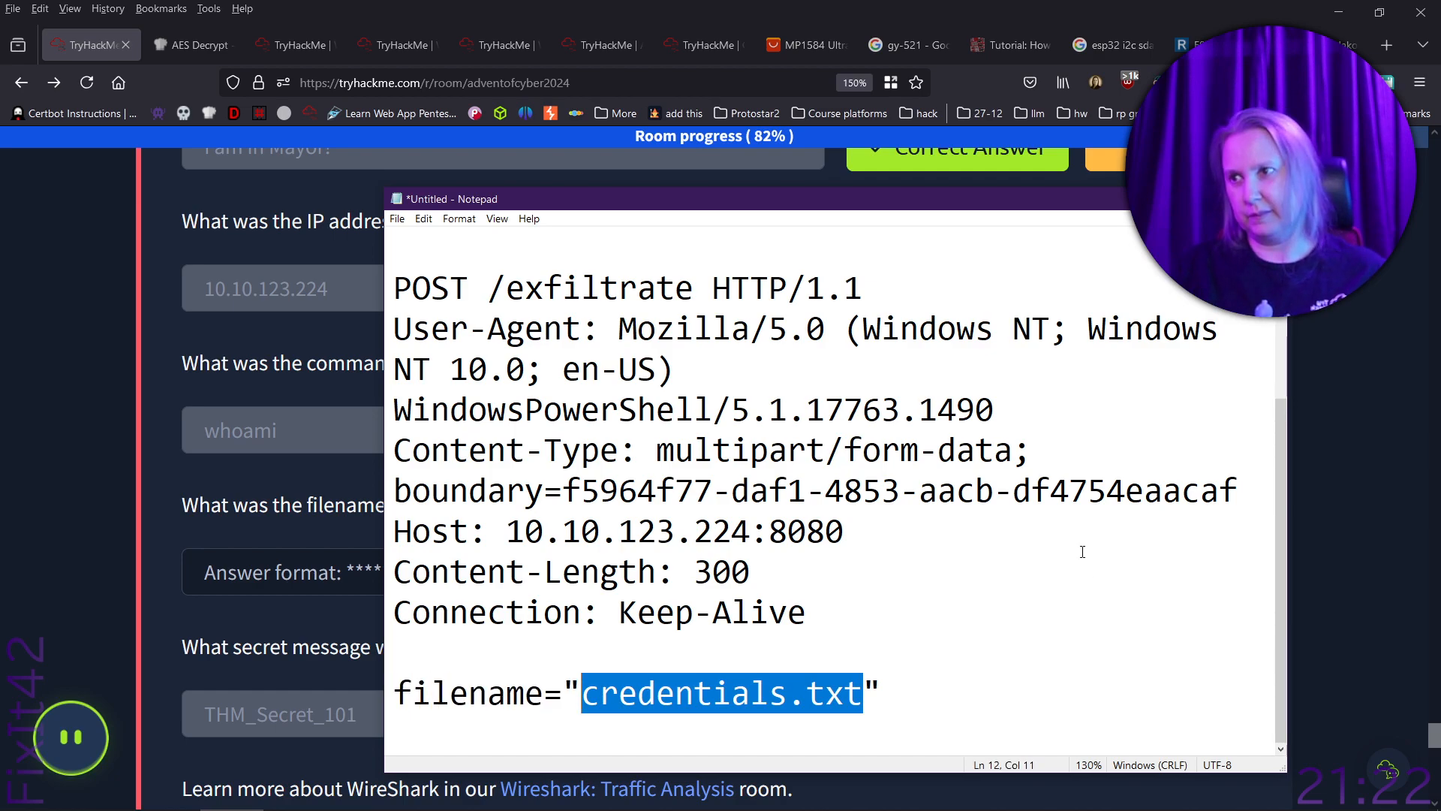
key("ctrl+c")
left_click(301, 597)
key("ctrl+v")
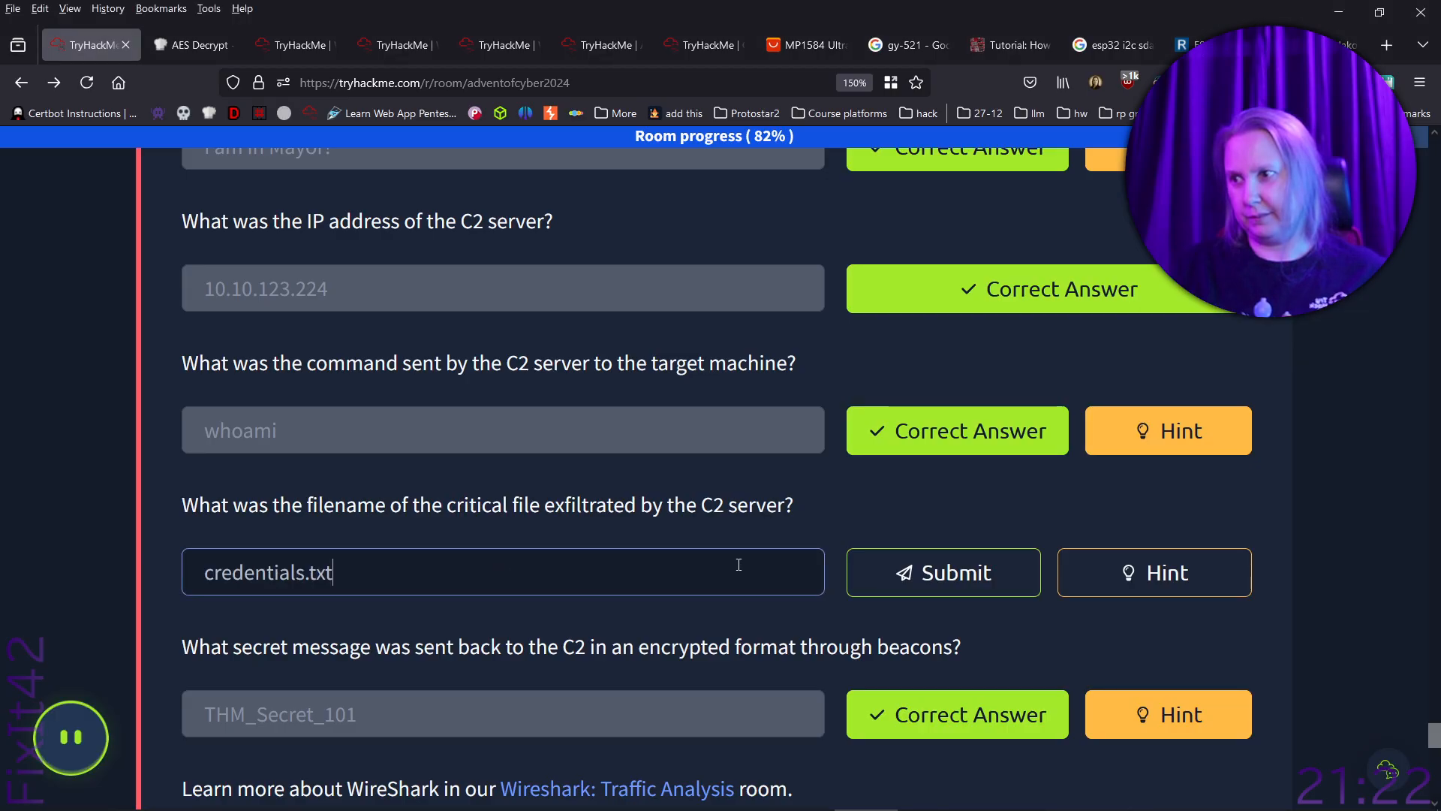
left_click(998, 572)
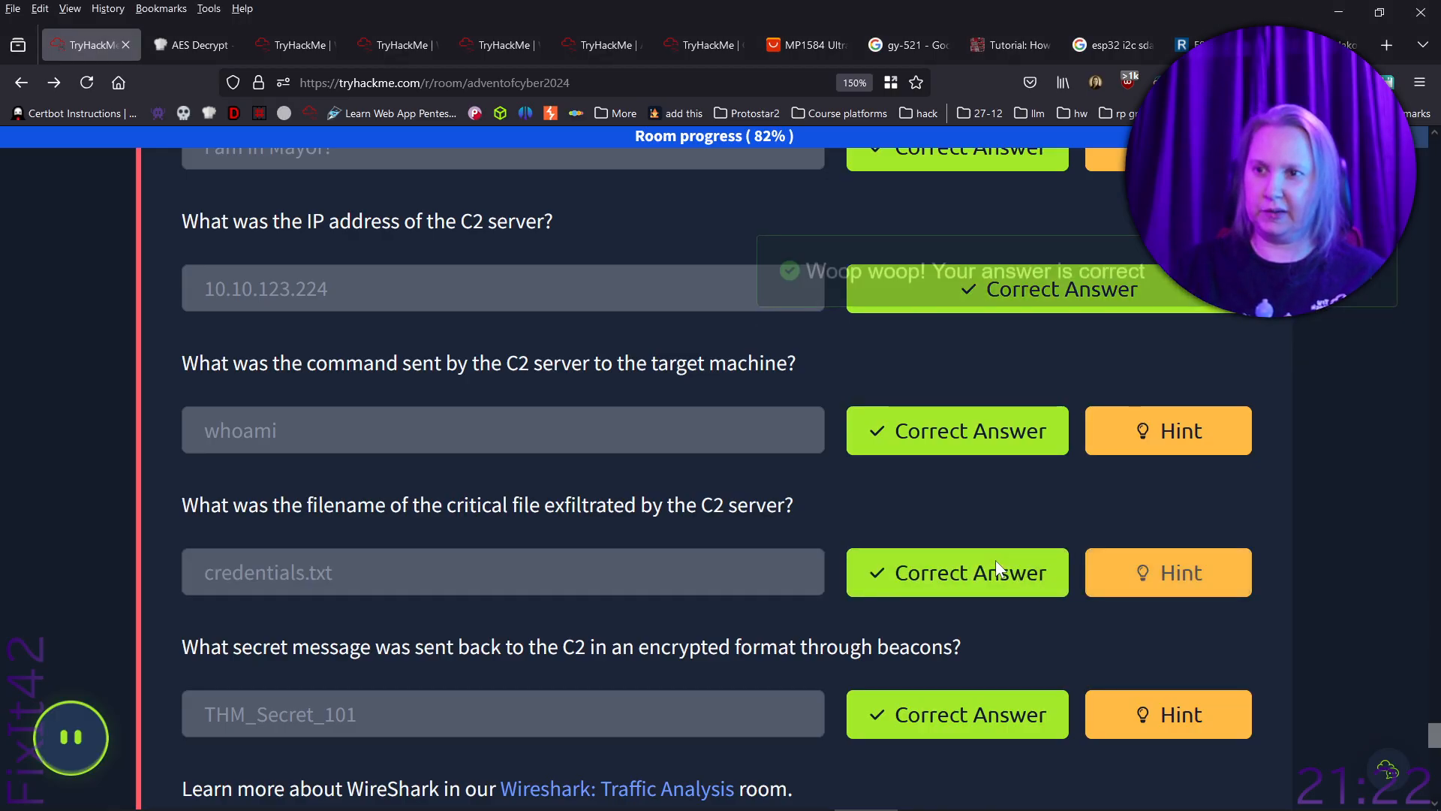
- Look over the remaining Day 20 item and following tasks, and locate the already open Wireshark: Traffic Analysis room
scroll(738, 551, "down", 5)
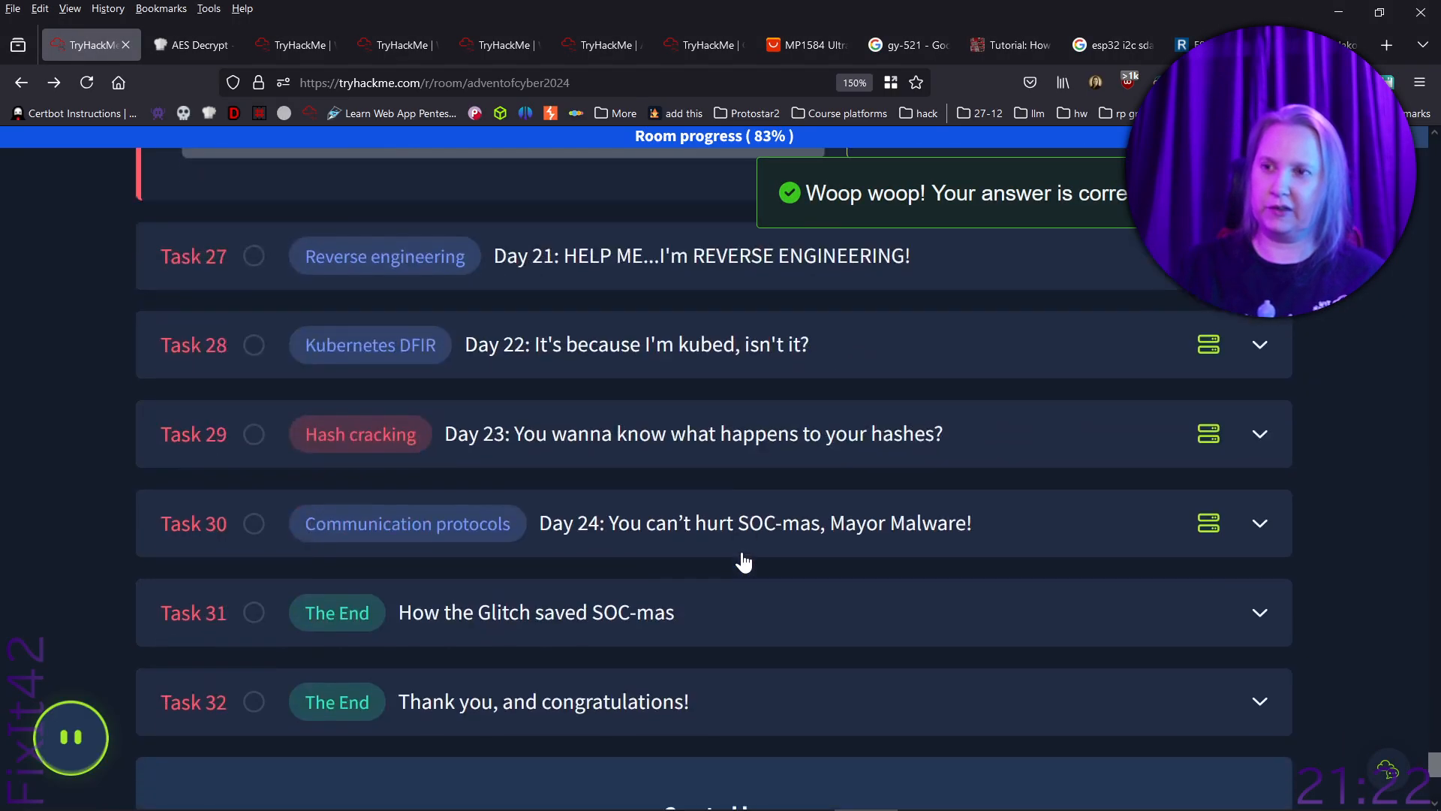
scroll(744, 550, "up", 3)
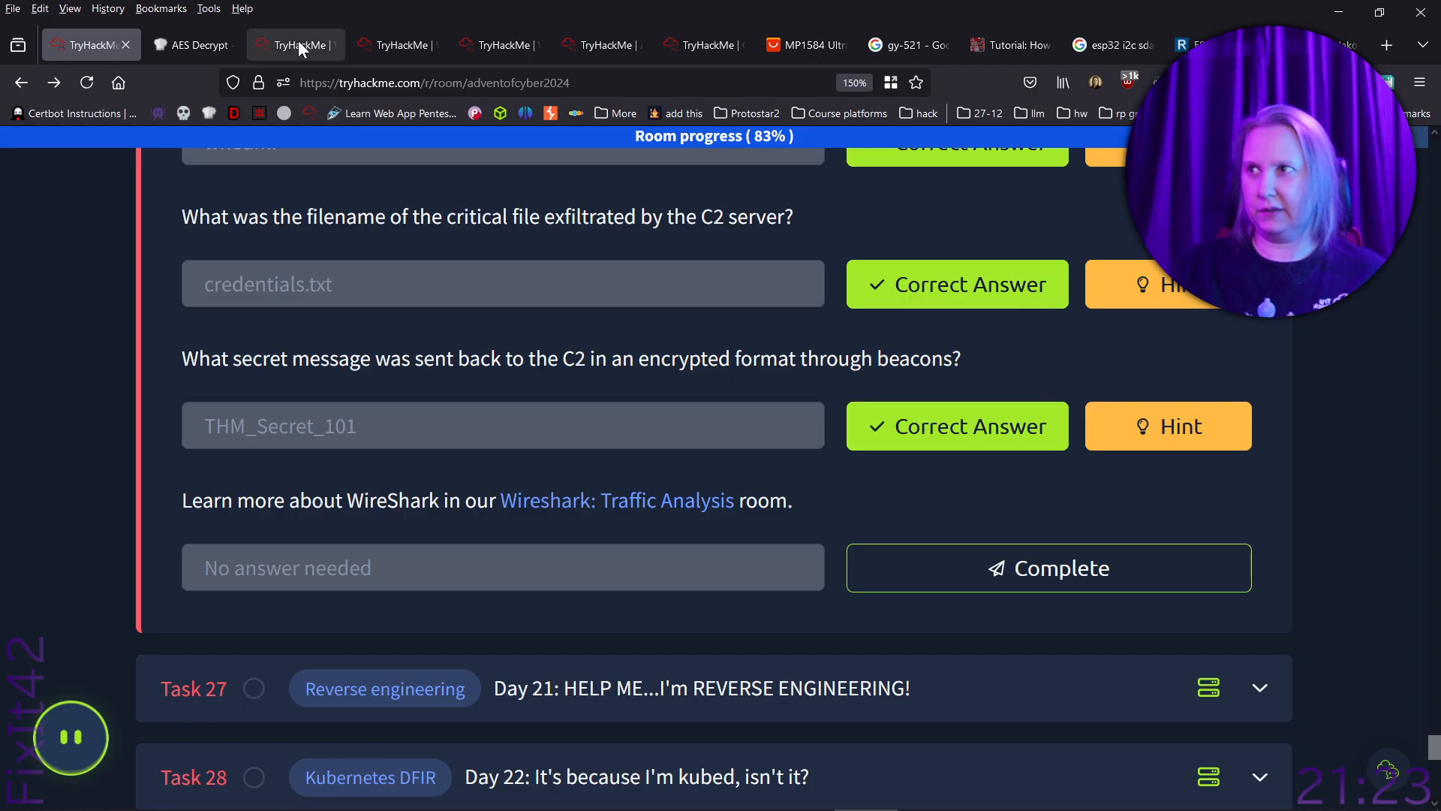
mouse_move(299, 44)
mouse_move(527, 47)
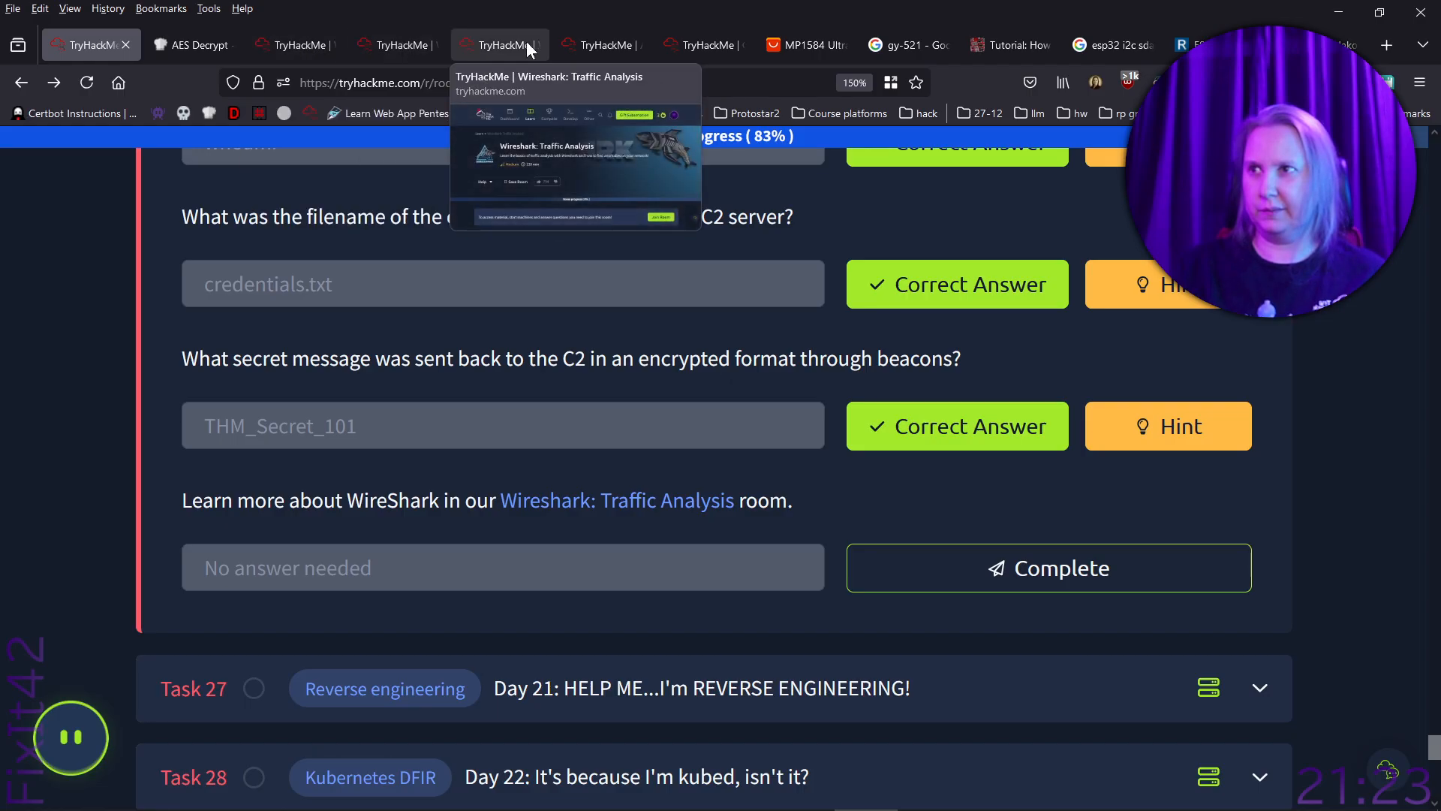